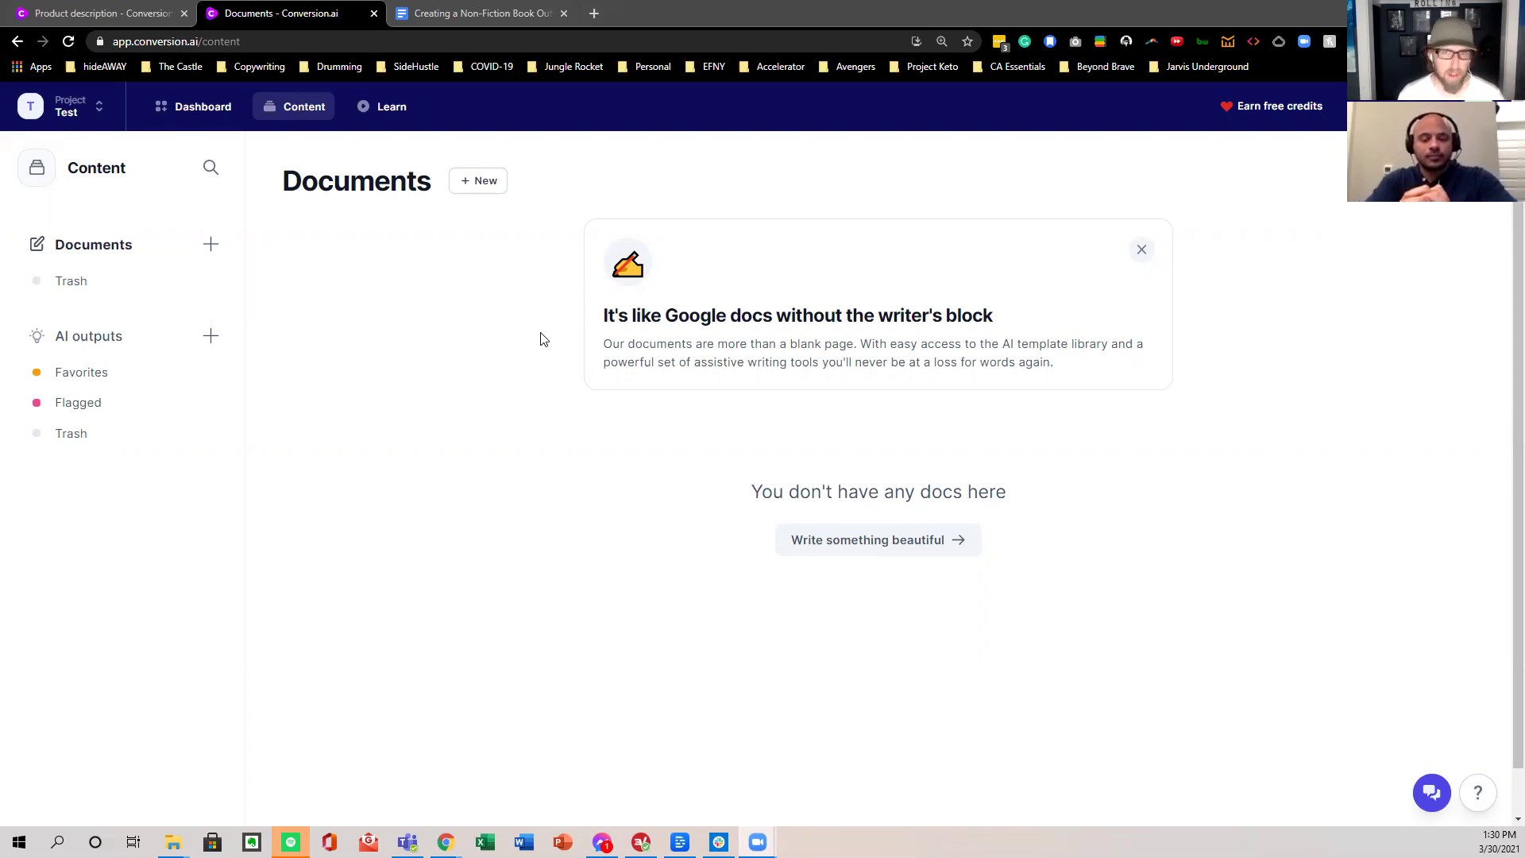
- Switch to the Problem Solving Outline in Google Docs and examine its heading, instructions and six preliminary questions
click(516, 14)
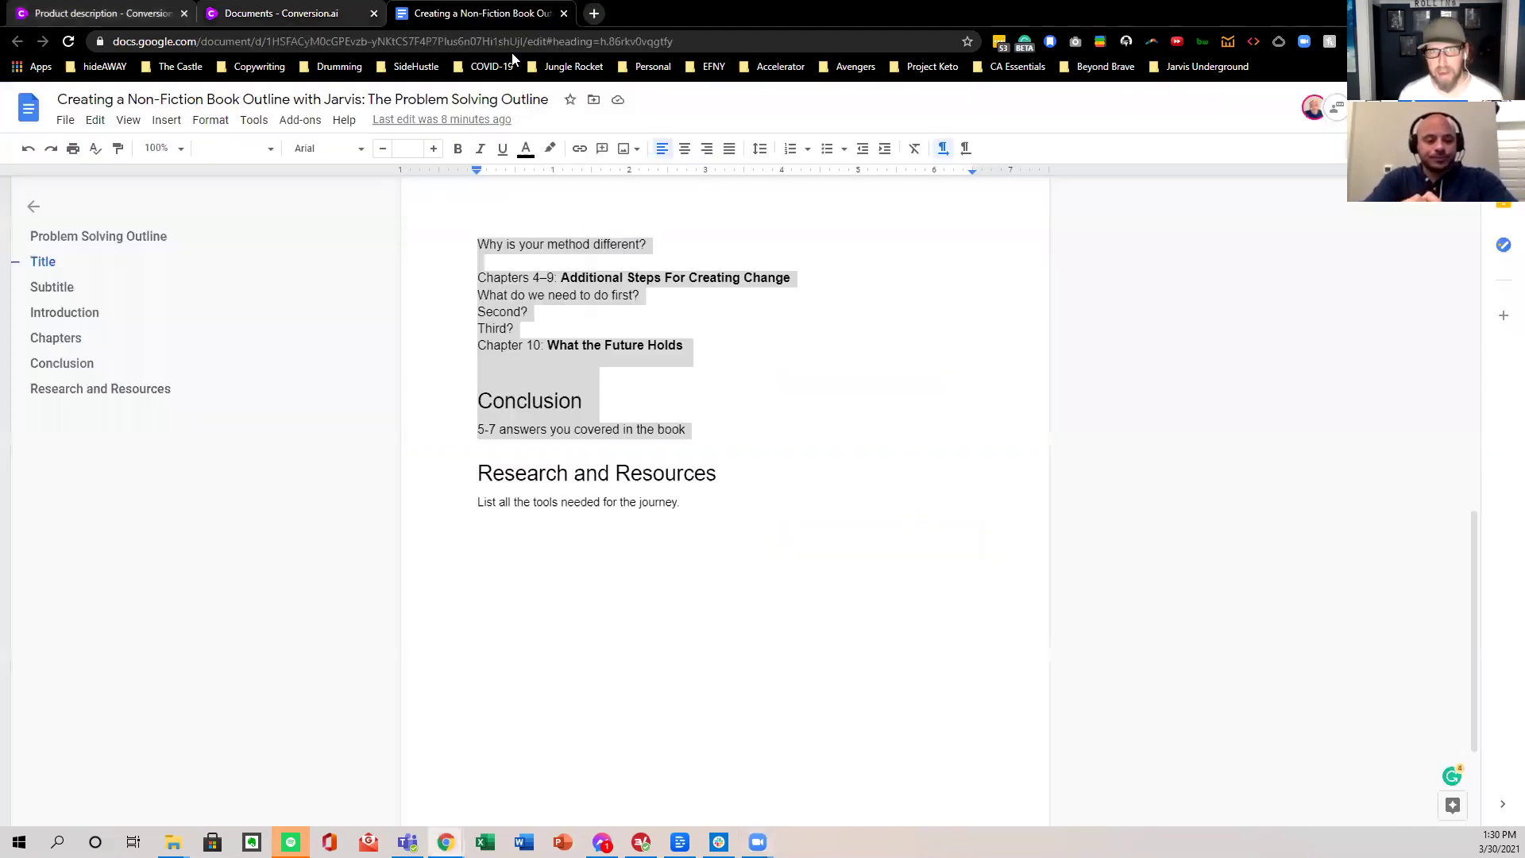
click(558, 301)
scroll(637, 368, up, 10)
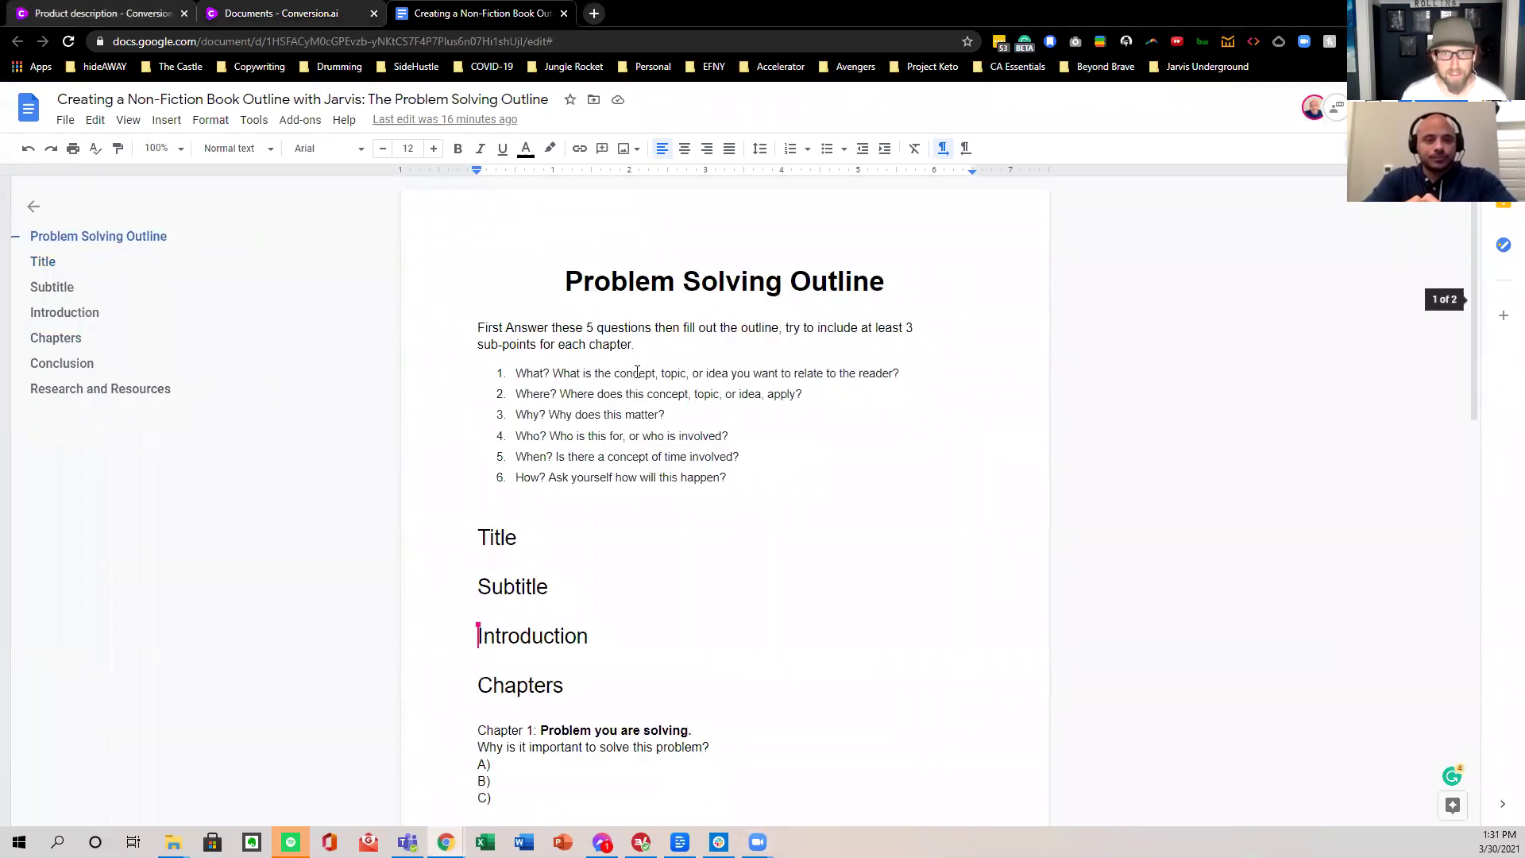
triple_click(606, 284)
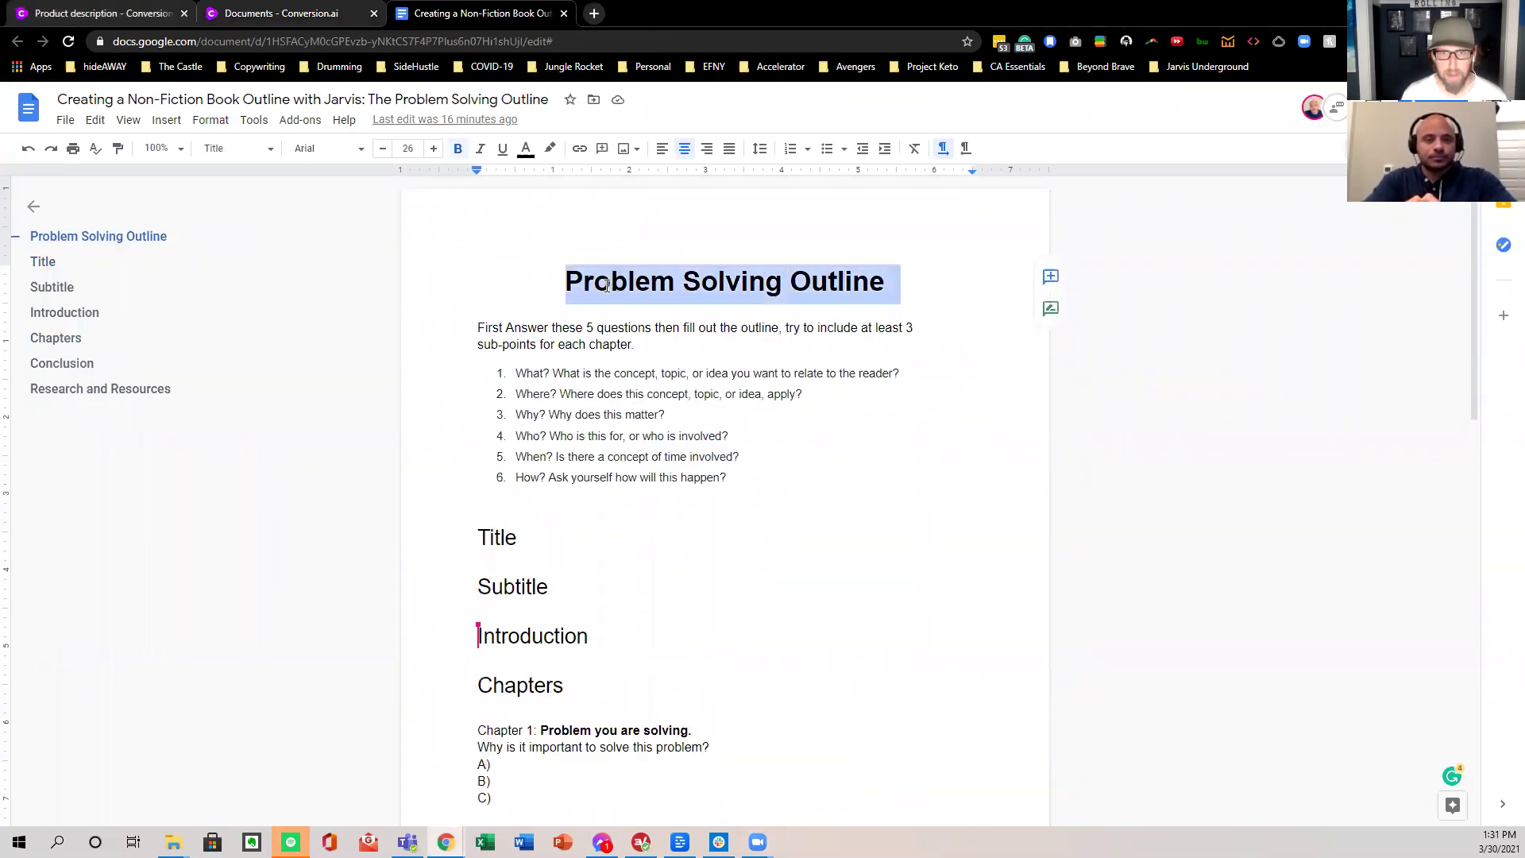
scroll(606, 284, down, 1)
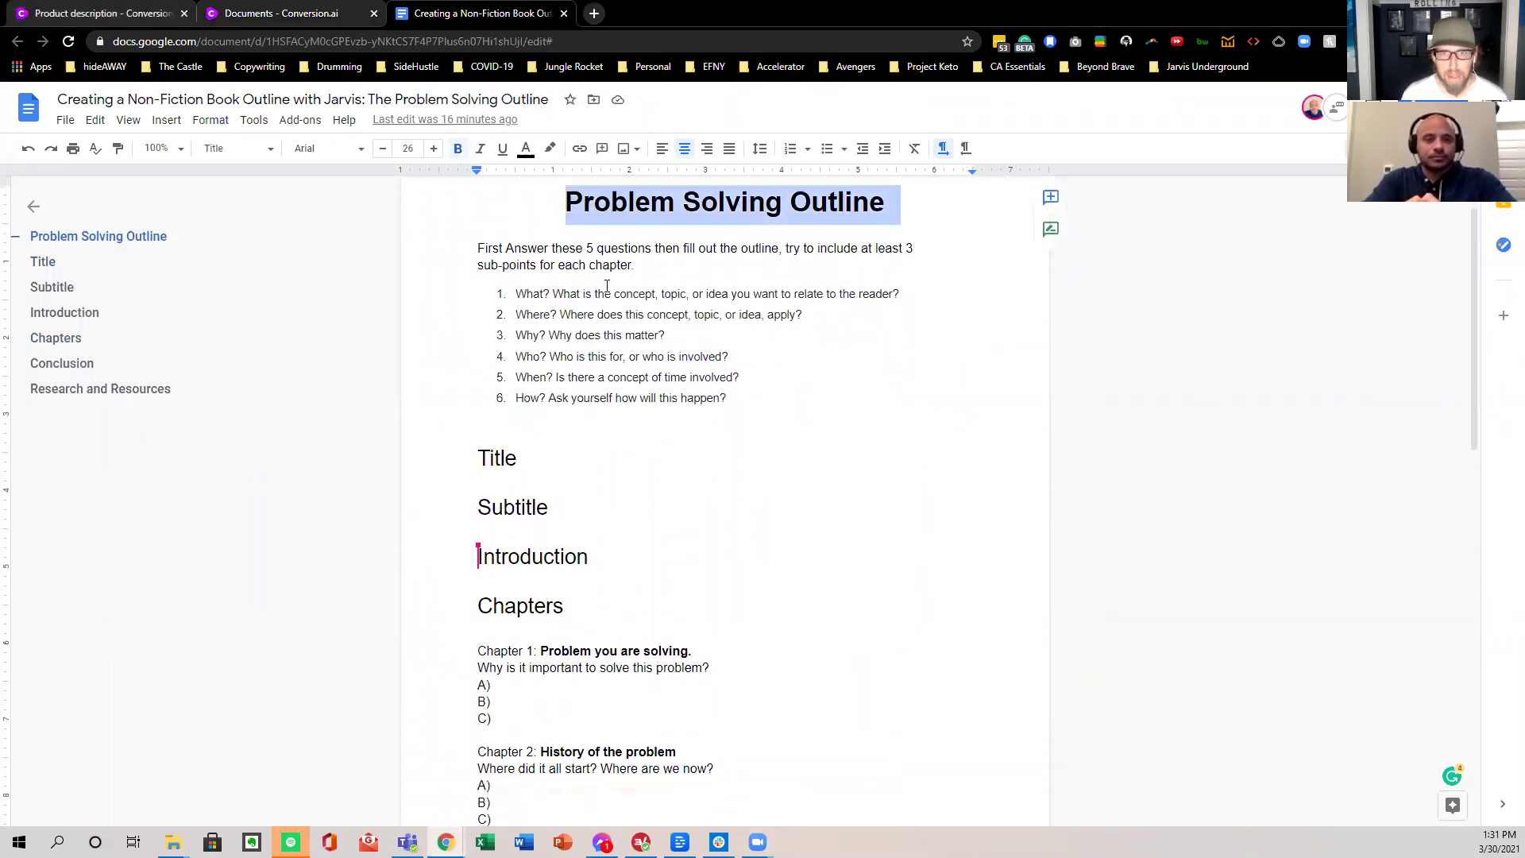
triple_click(542, 295)
triple_click(594, 316)
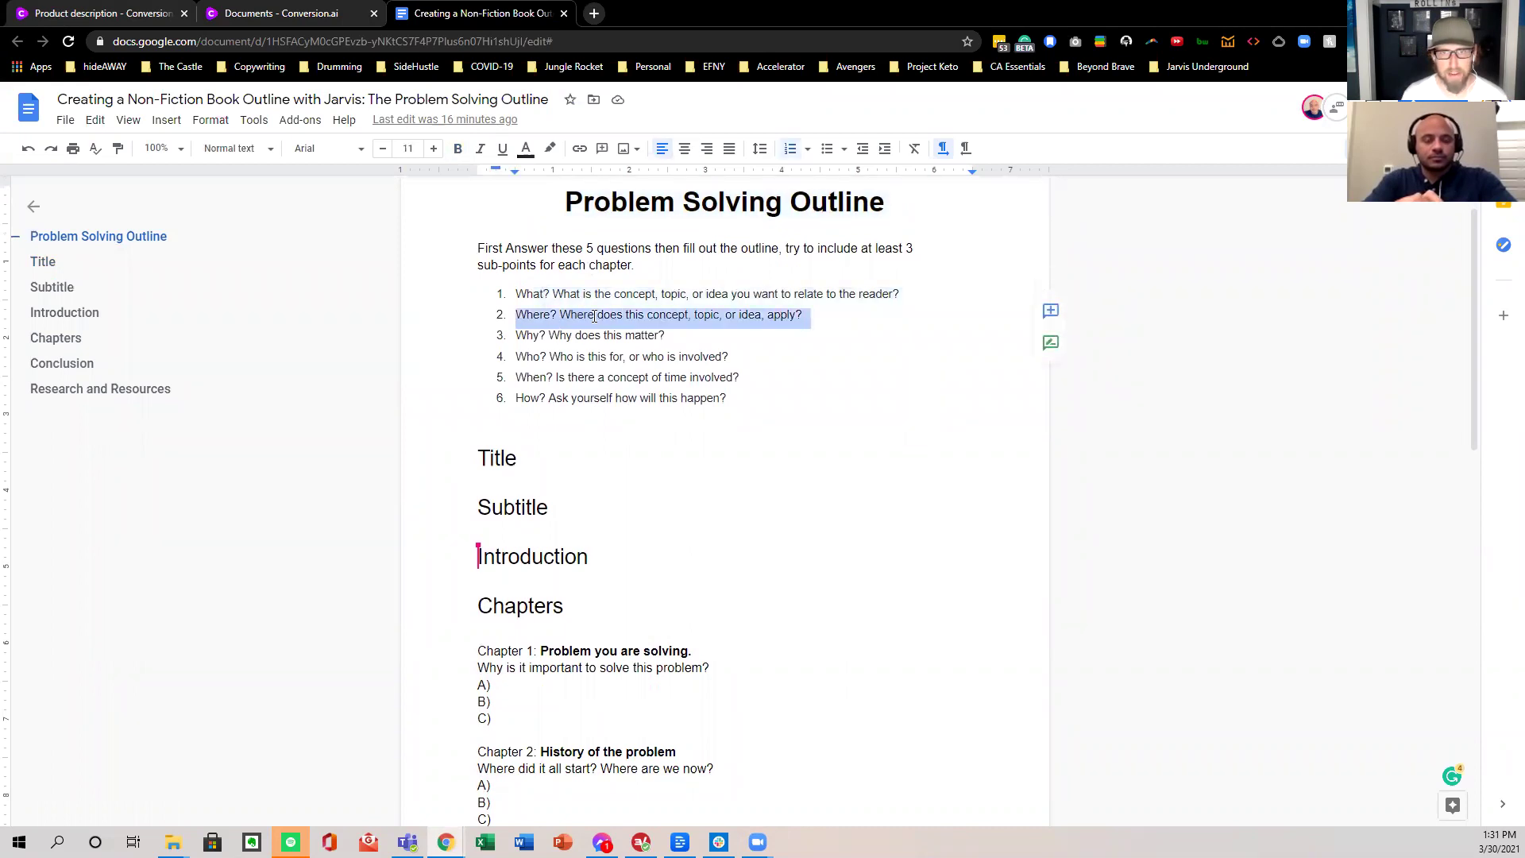
triple_click(600, 336)
triple_click(600, 357)
click(599, 378)
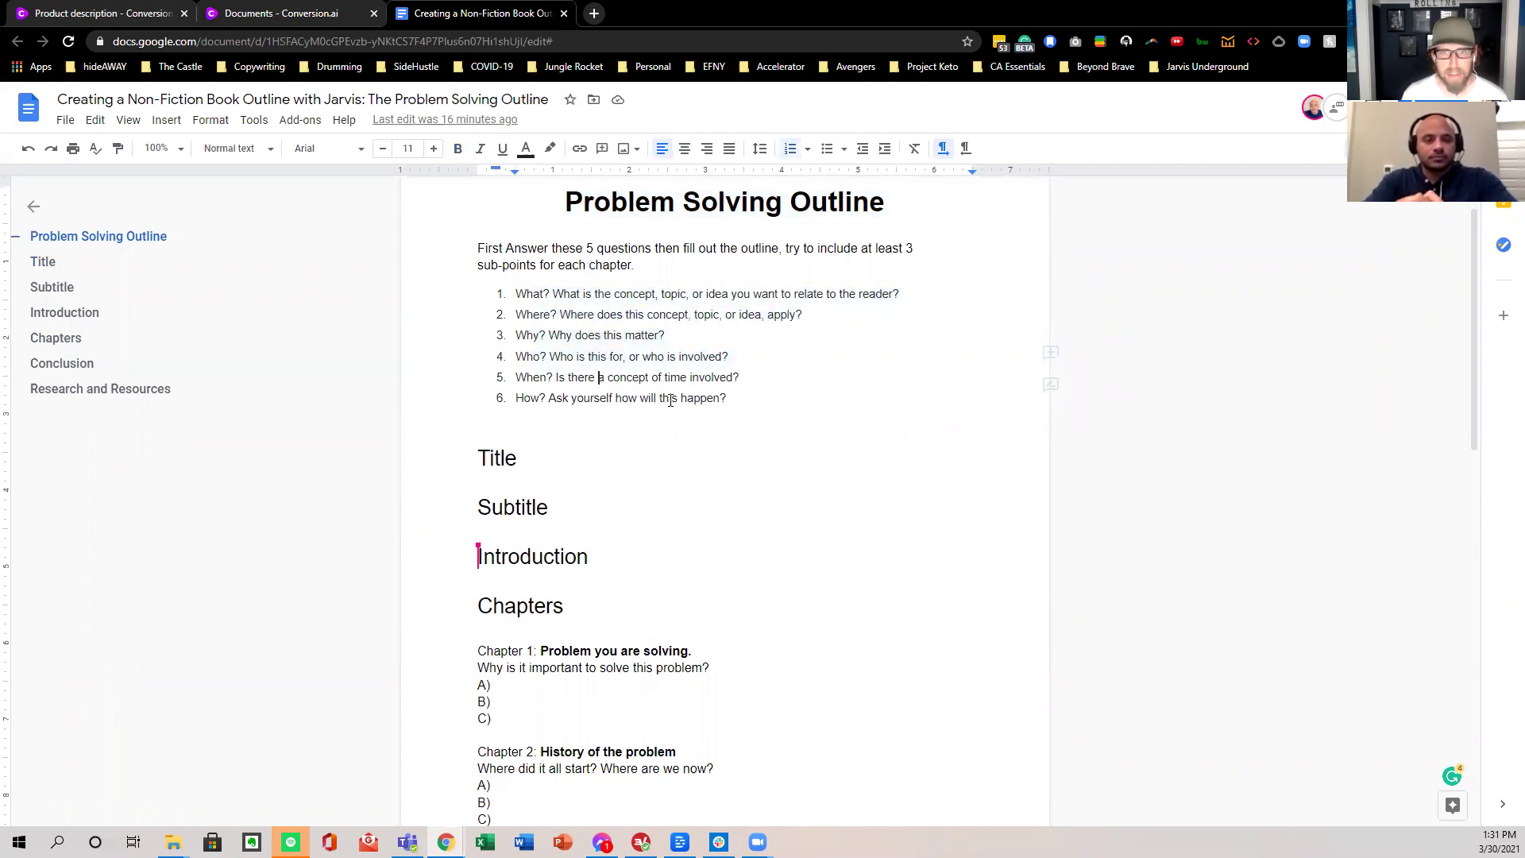
drag(726, 399, 475, 253)
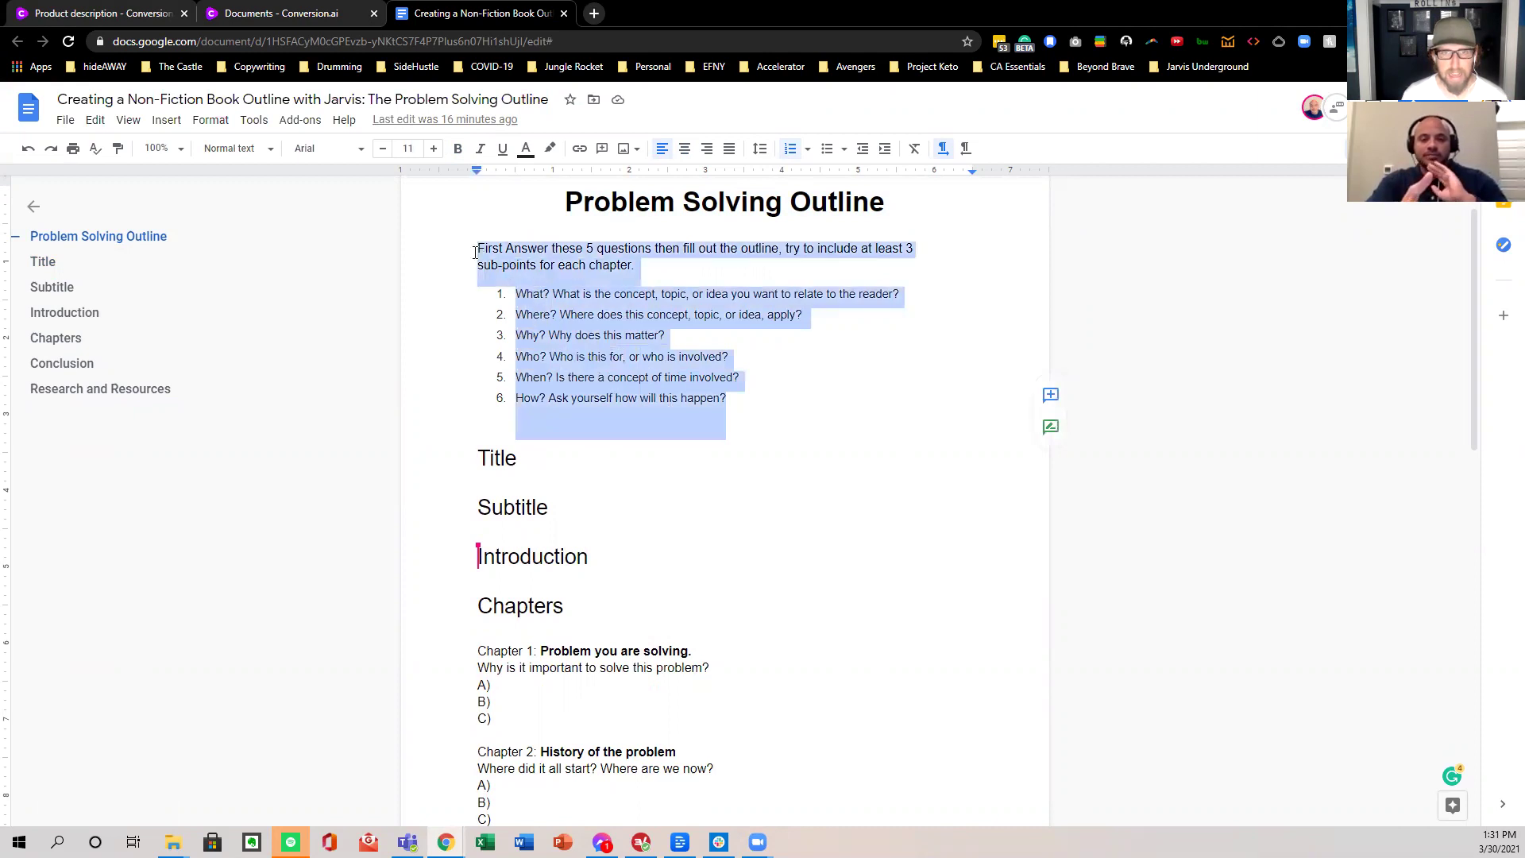
- Examine the outline's title, subtitle and introduction sections and its chapter prompts
scroll(544, 351, down, 2)
click(531, 297)
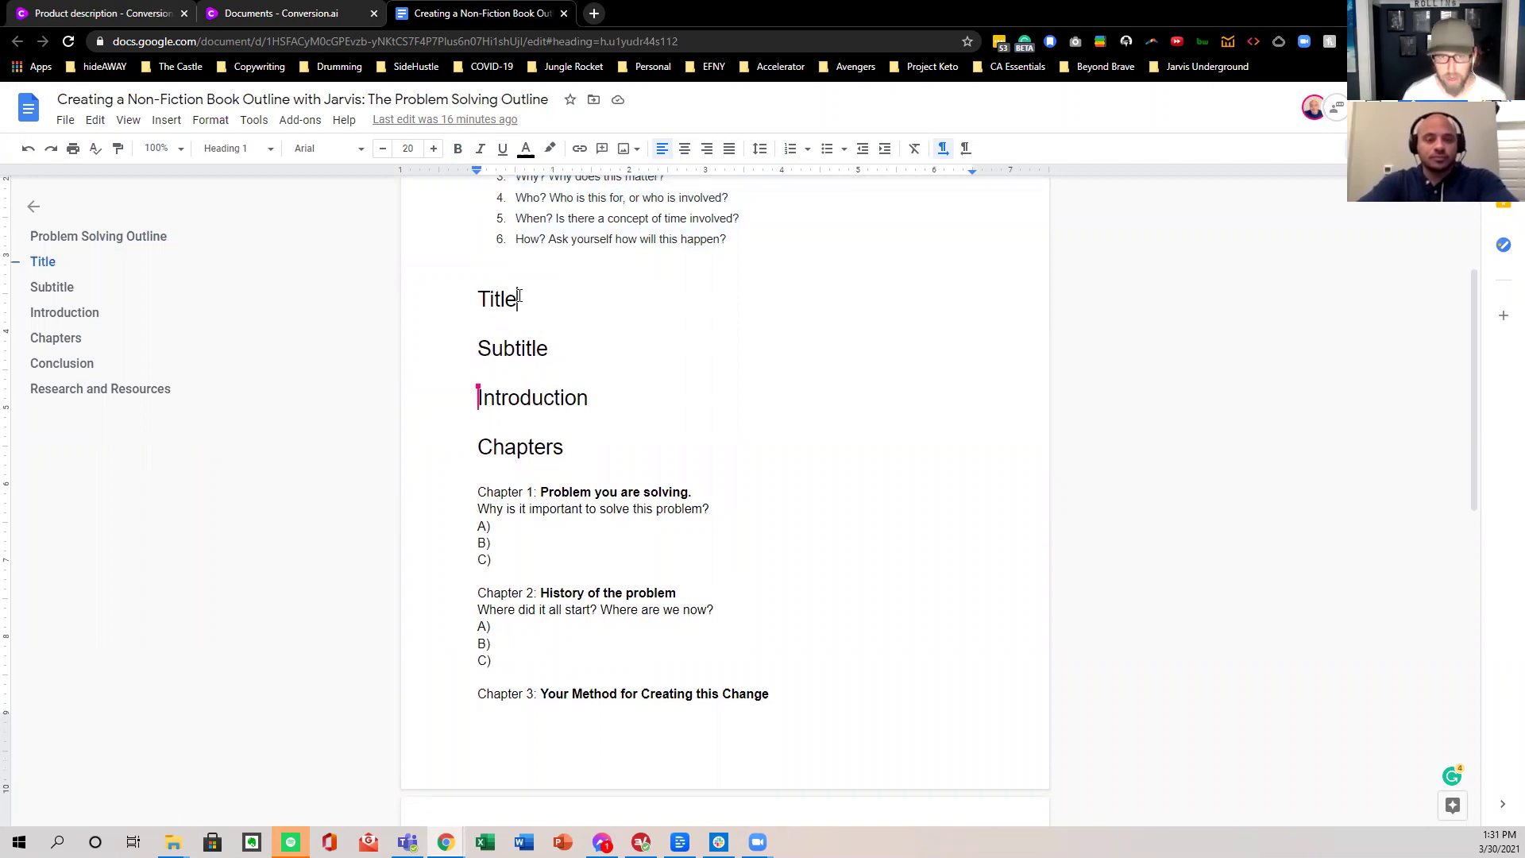
scroll(586, 332, down, 3)
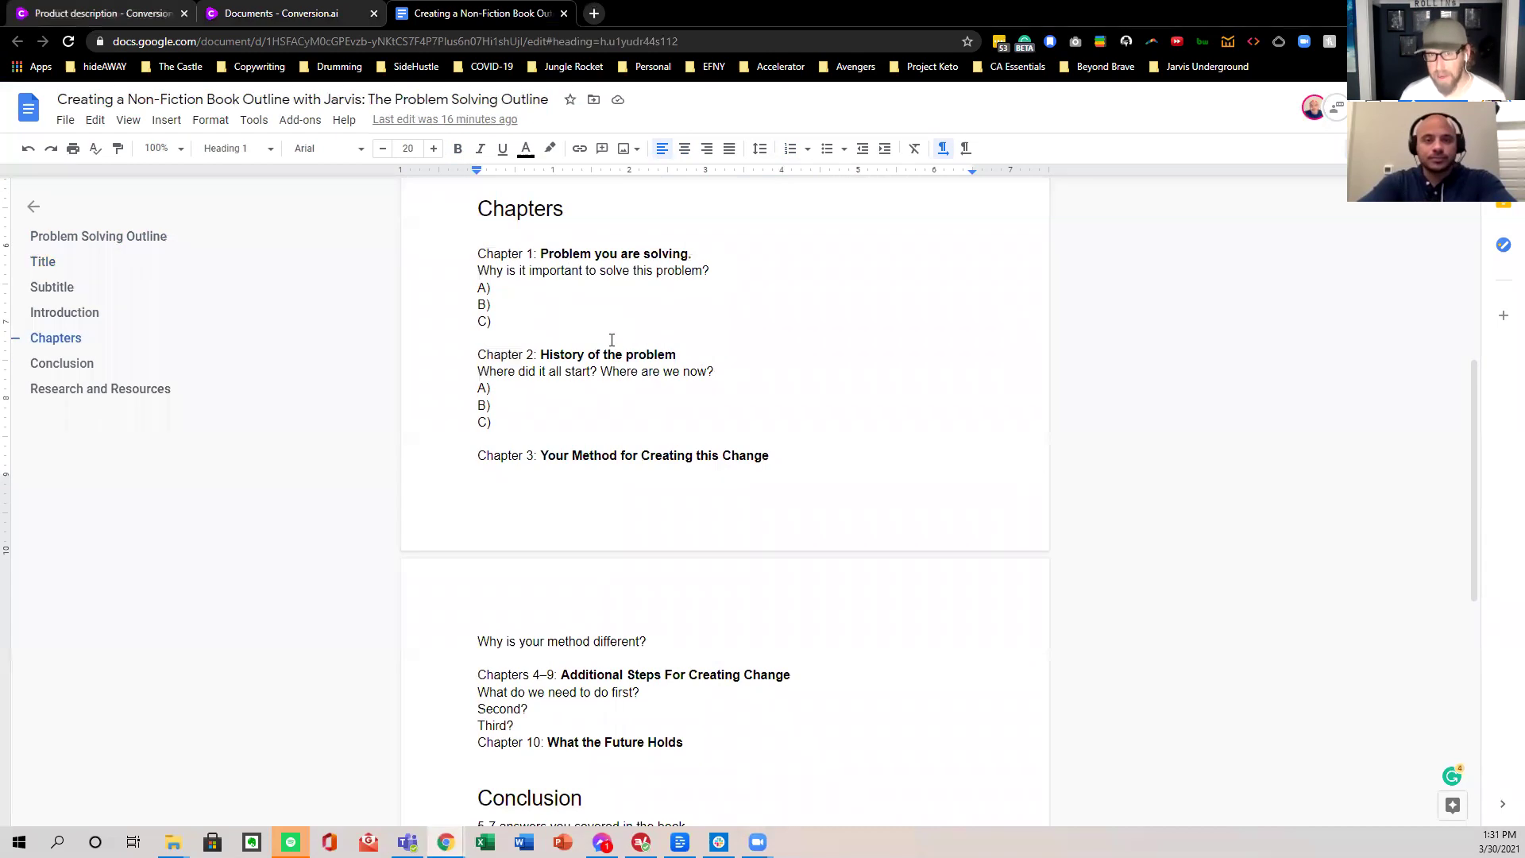
scroll(612, 340, up, 4)
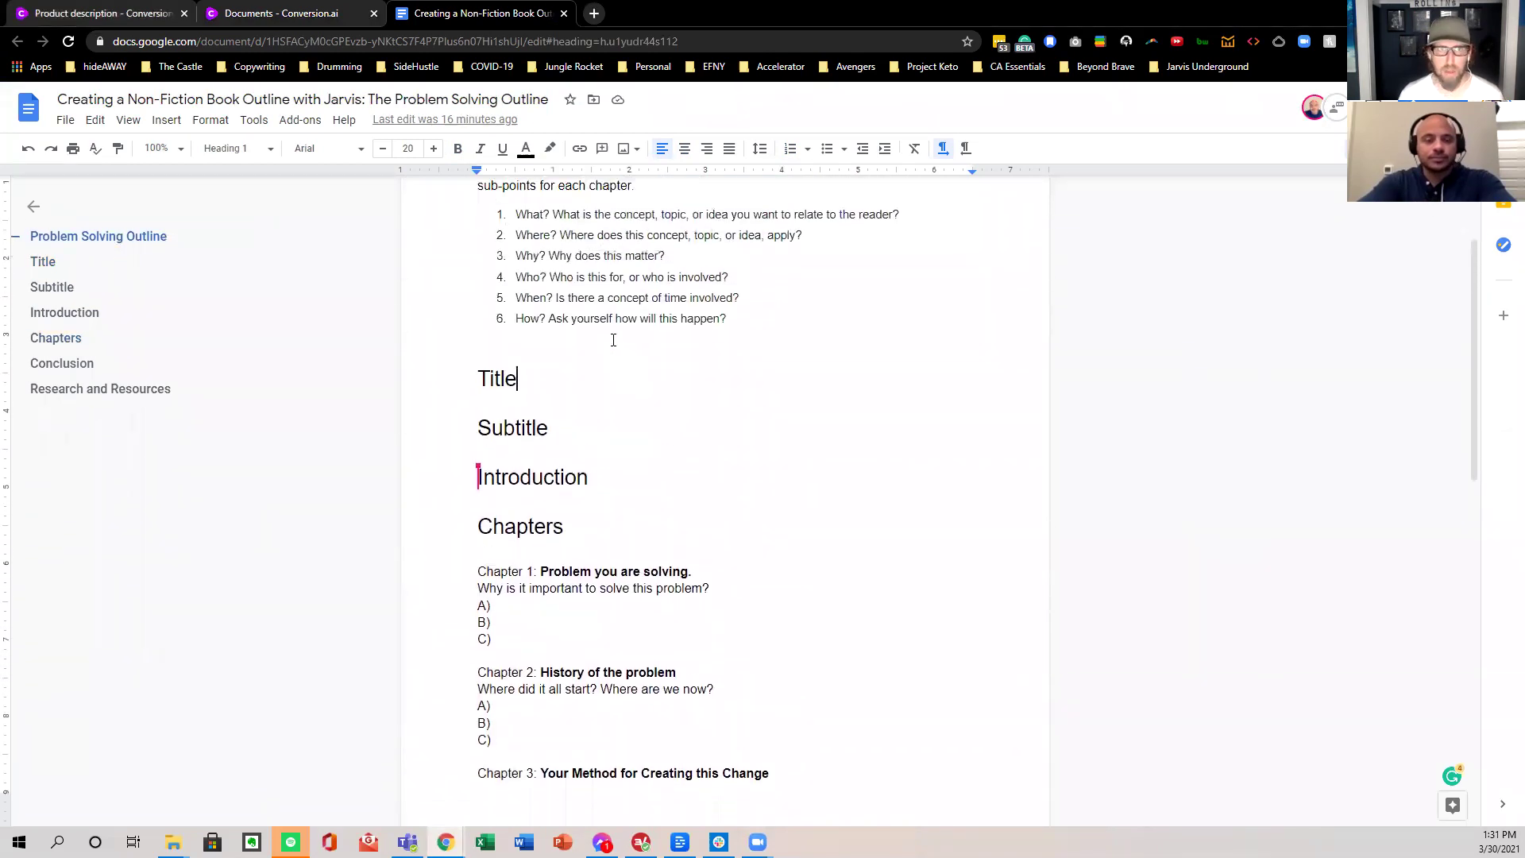
scroll(554, 380, down, 2)
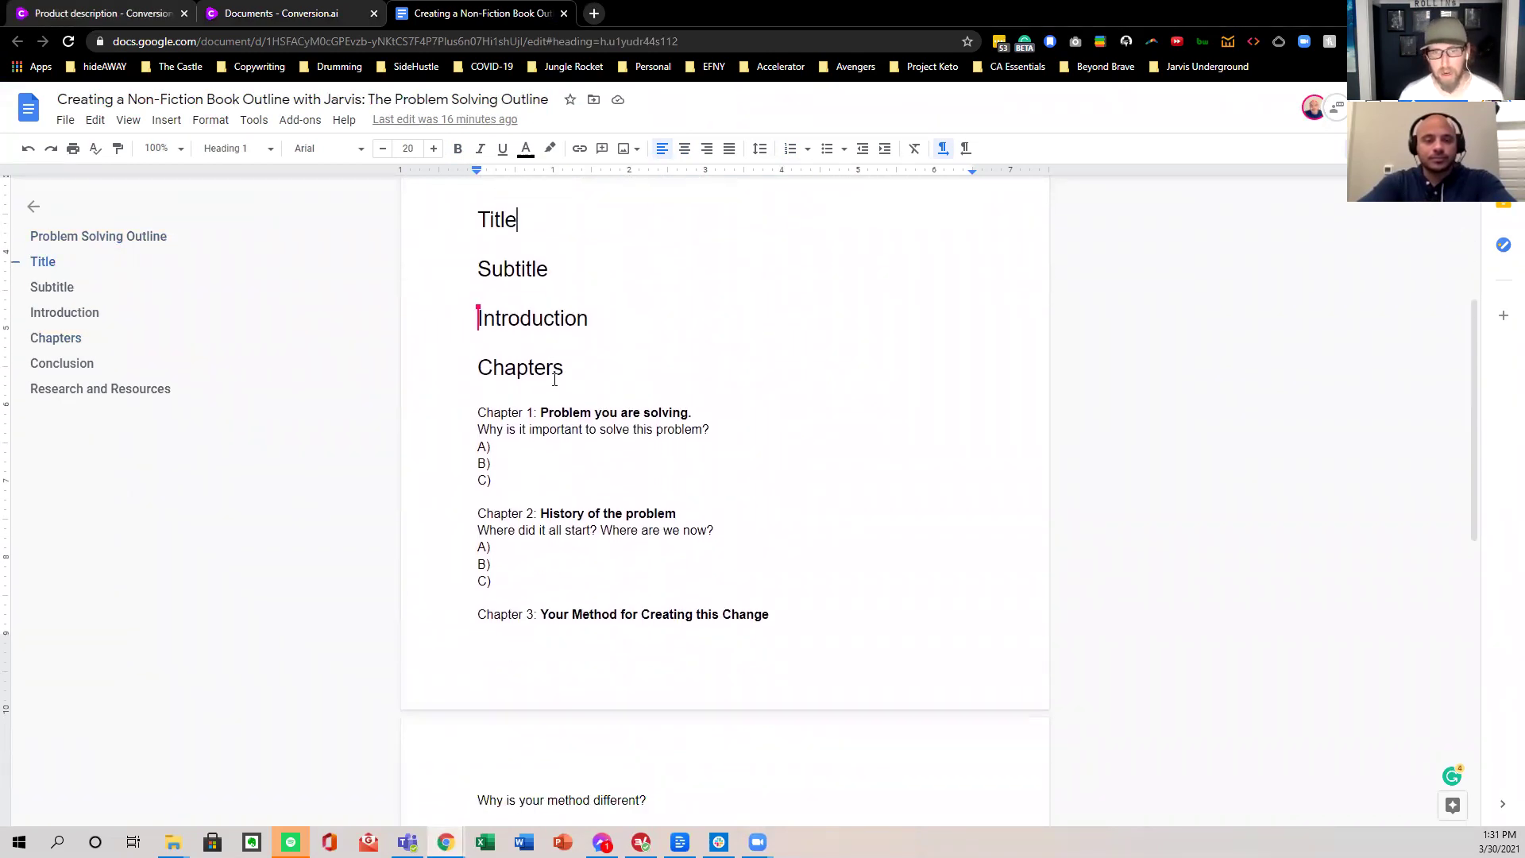
scroll(554, 379, down, 1)
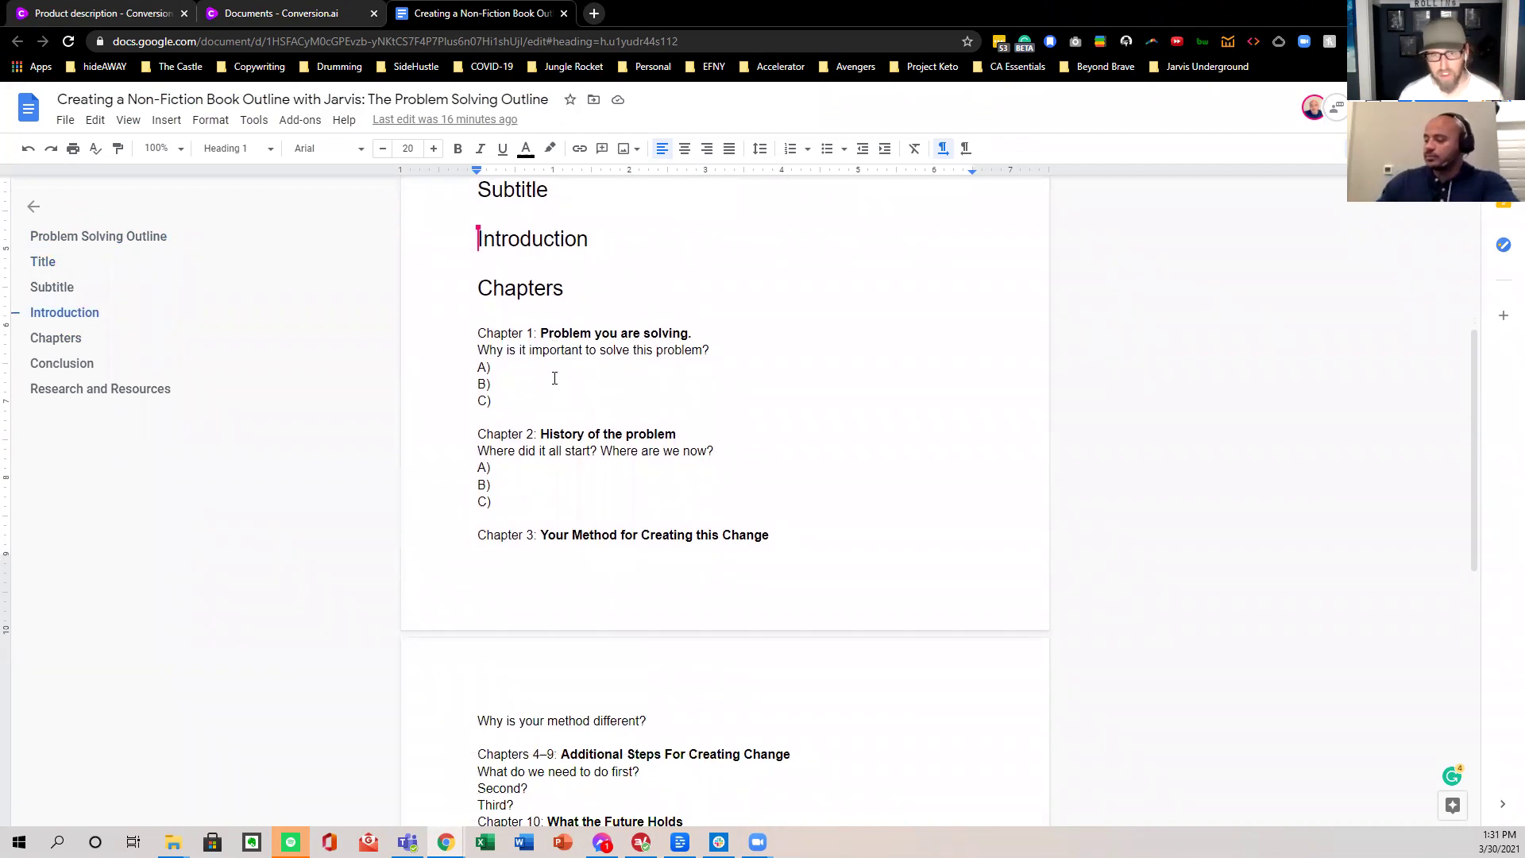
scroll(554, 378, down, 1)
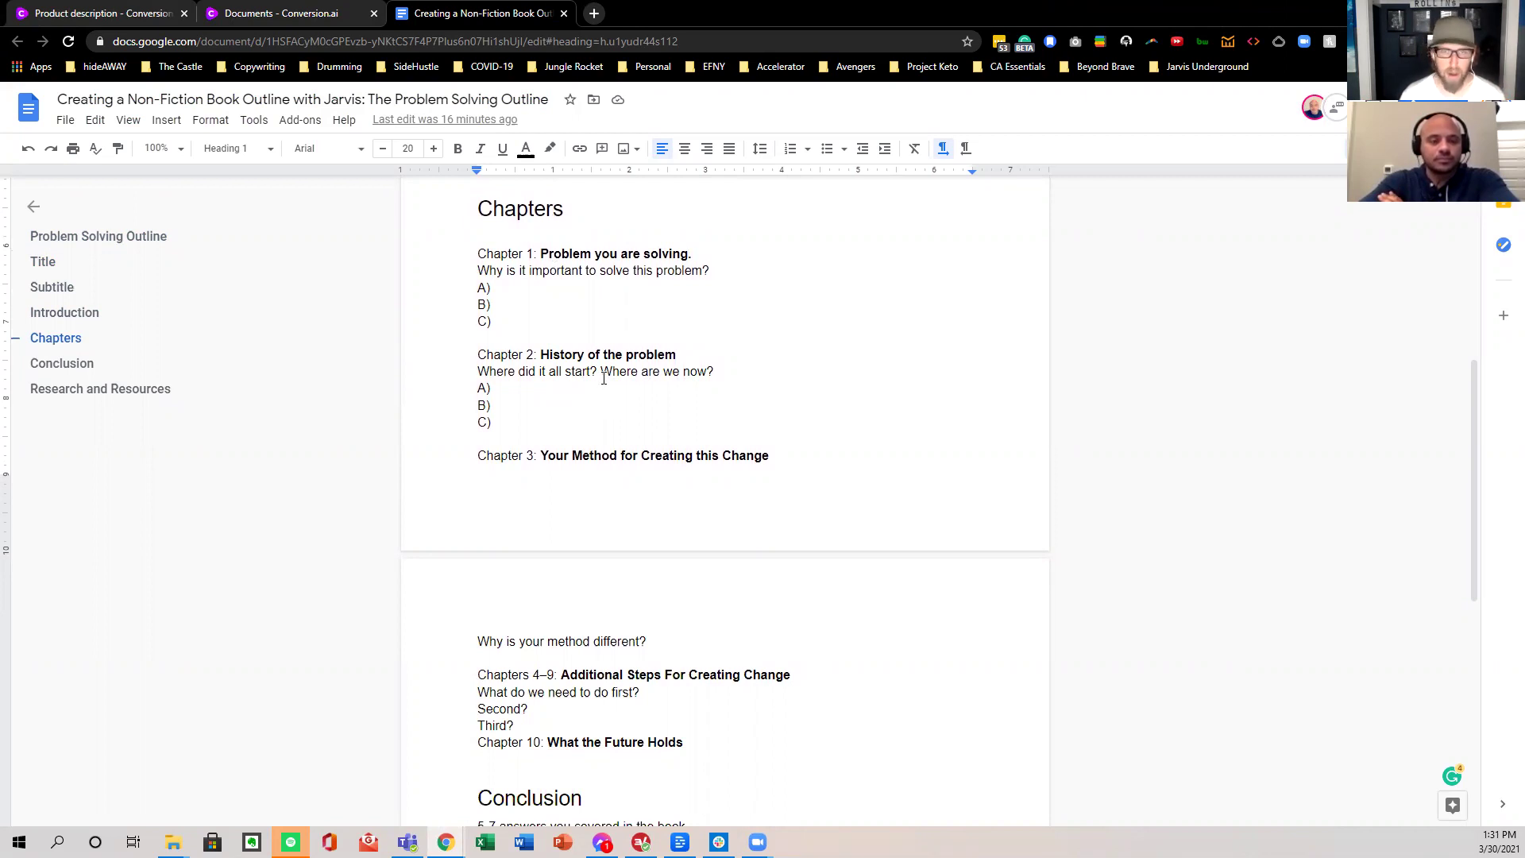
scroll(611, 381, up, 6)
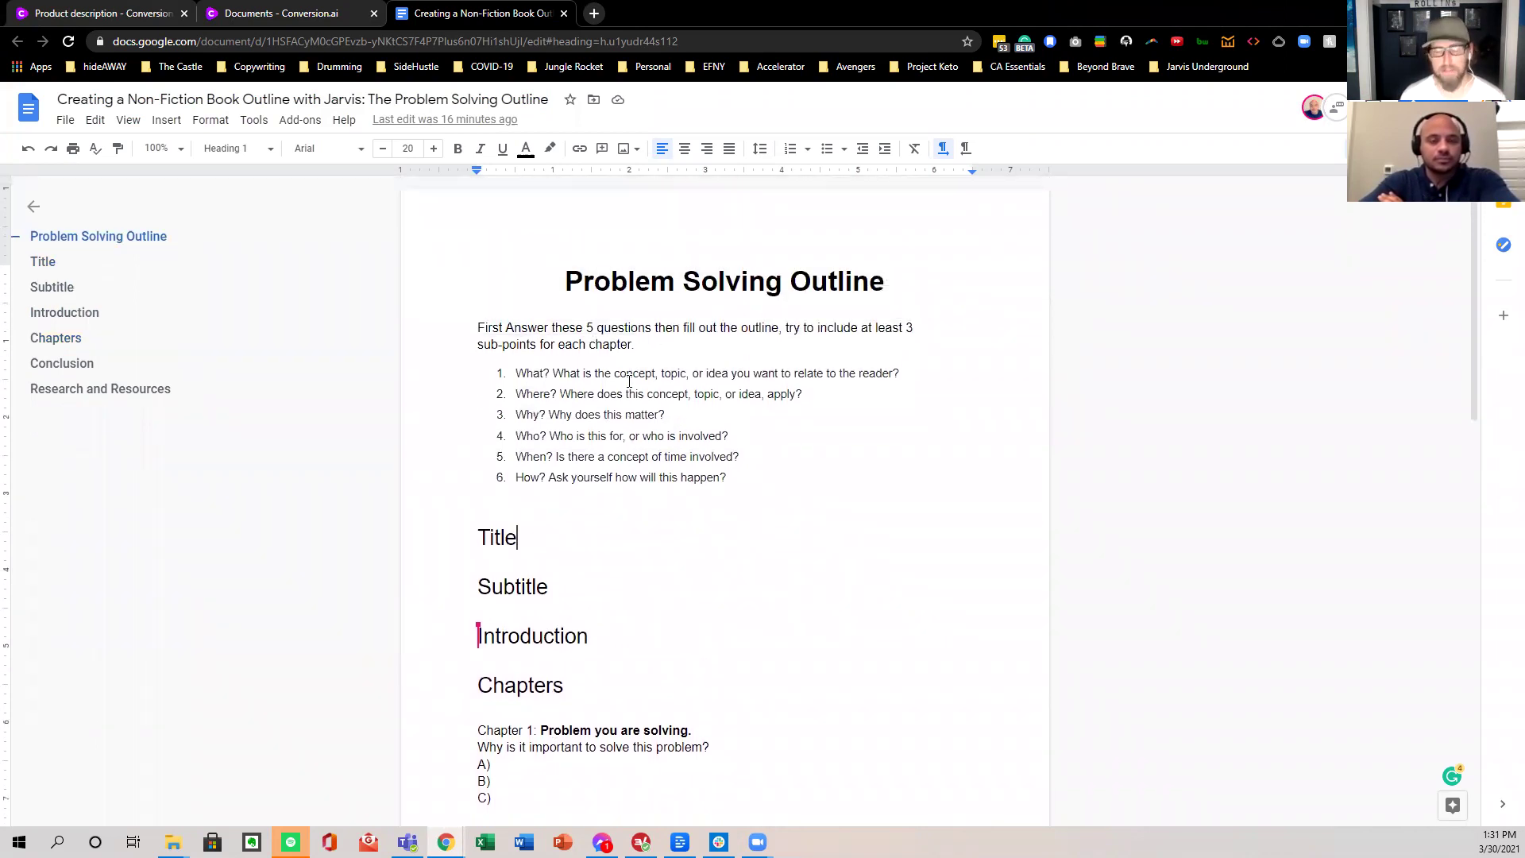
- Switch to Conversion.ai and create a new document with the Long-form assistant workflow
click(291, 13)
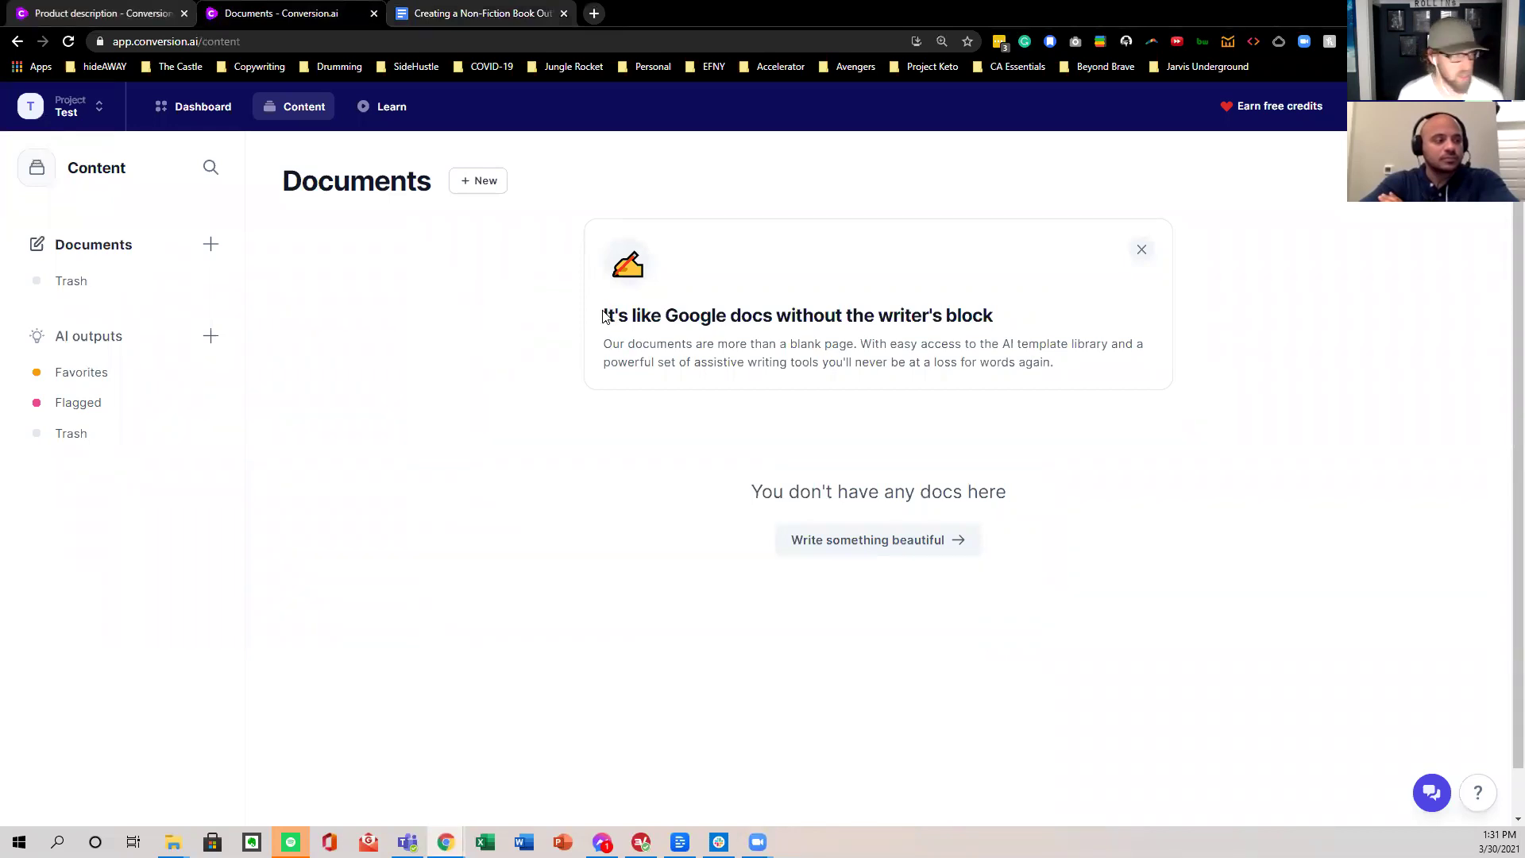
click(479, 182)
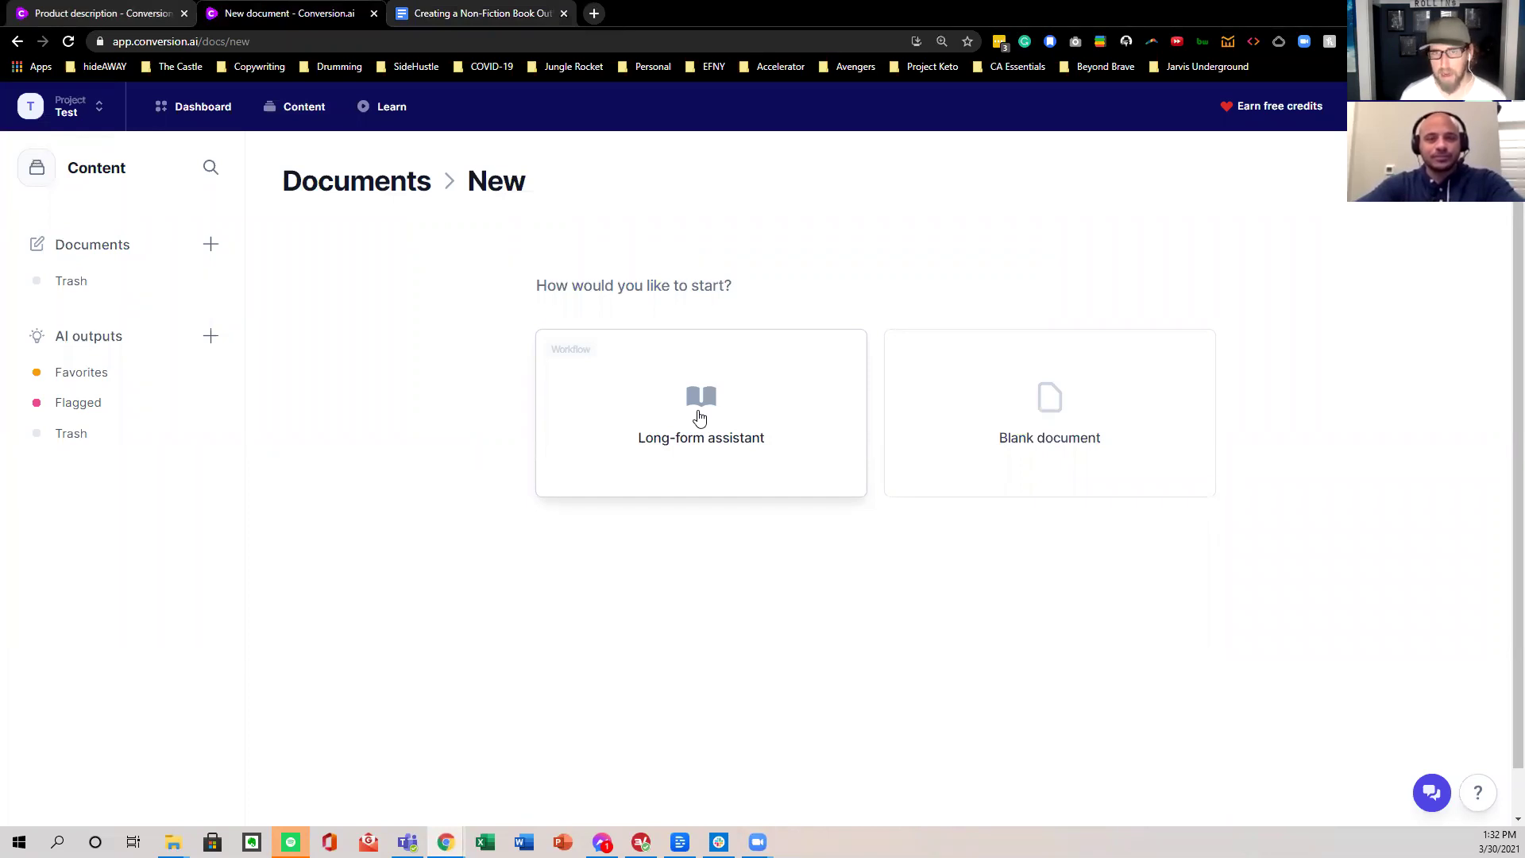
click(699, 417)
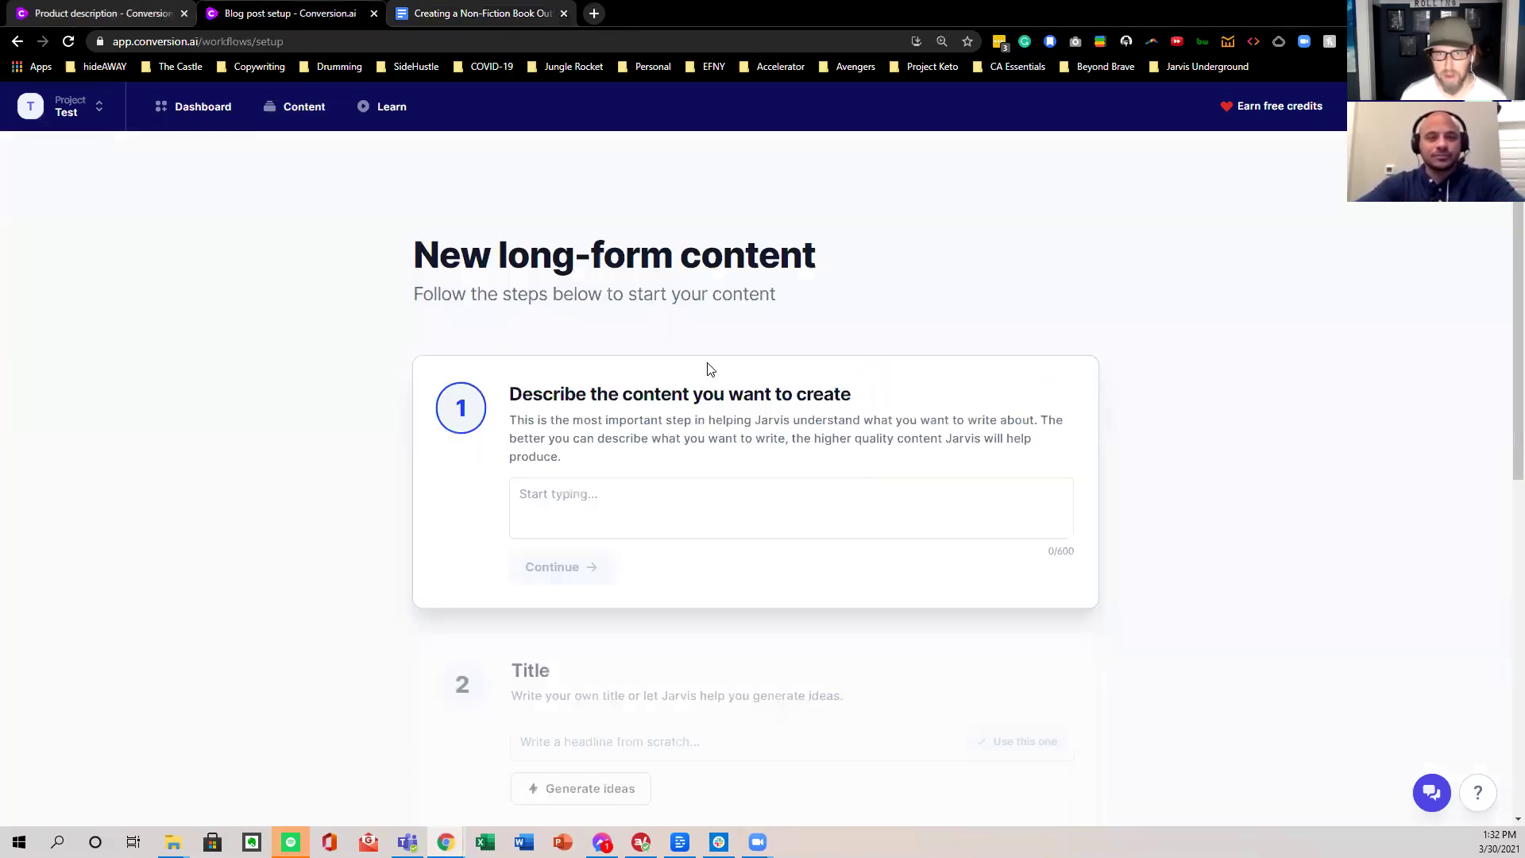
triple_click(505, 255)
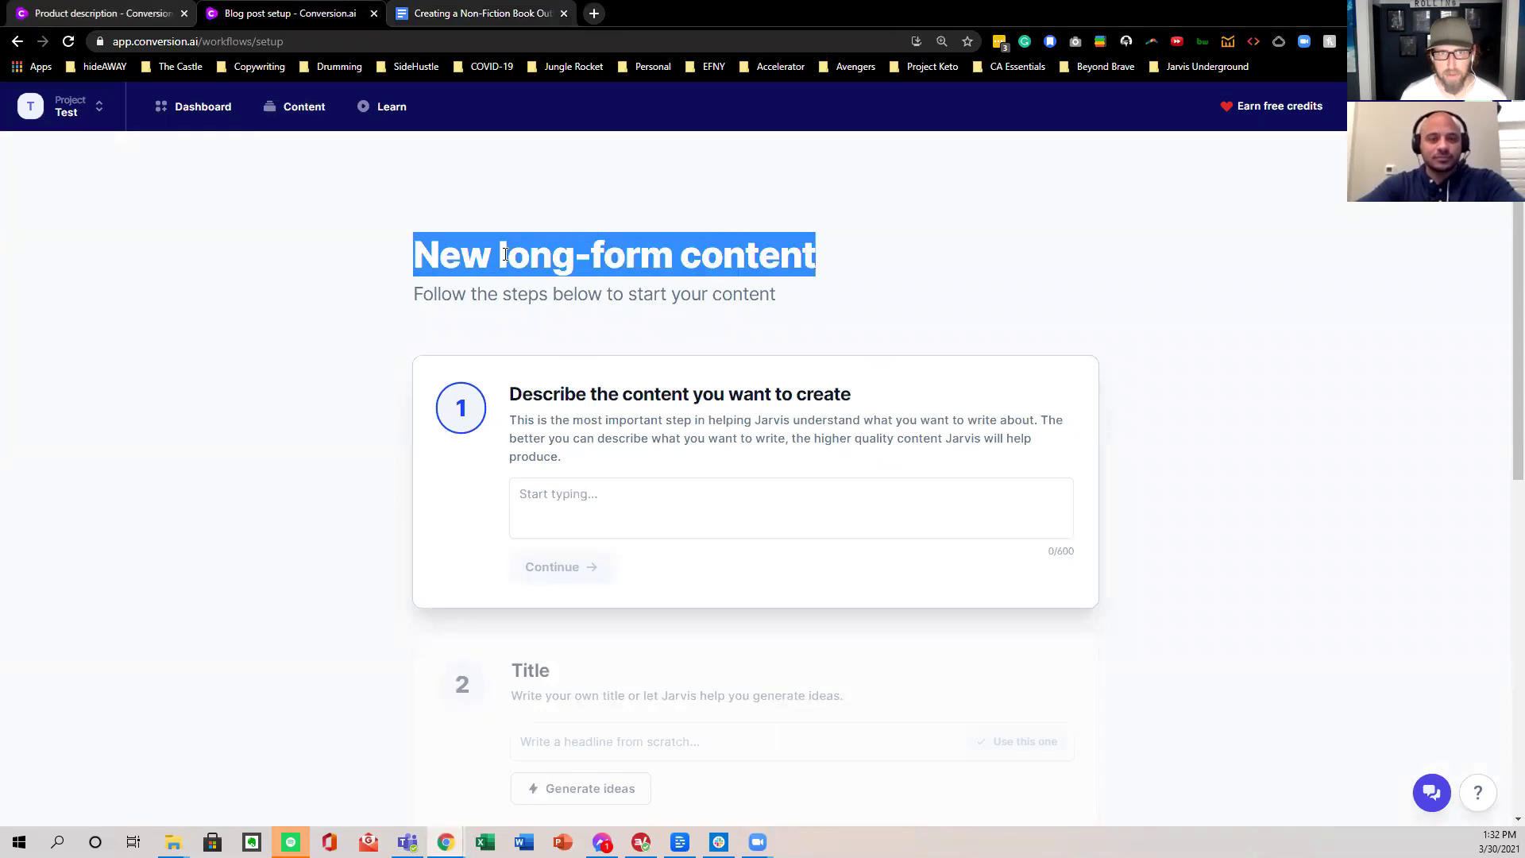
click(570, 286)
- Describe the content as "How to become a rockstar drummer" and continue to the title stage
scroll(568, 341, down, 1)
click(573, 425)
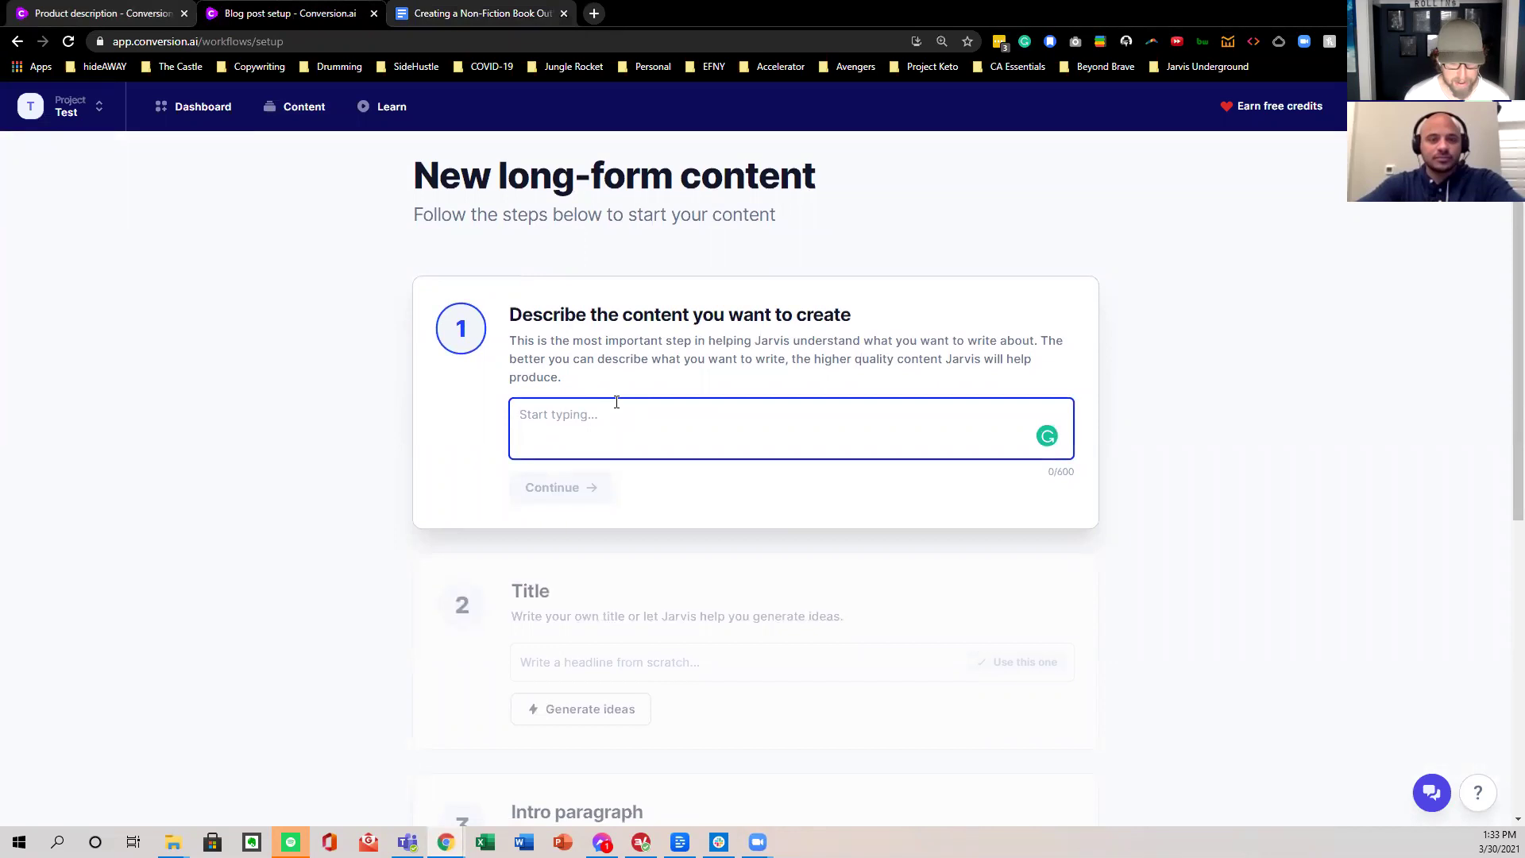
text(How to Bec)
key(BackSpace)
key(BackSpace)
key(BackSpace)
text(beco)
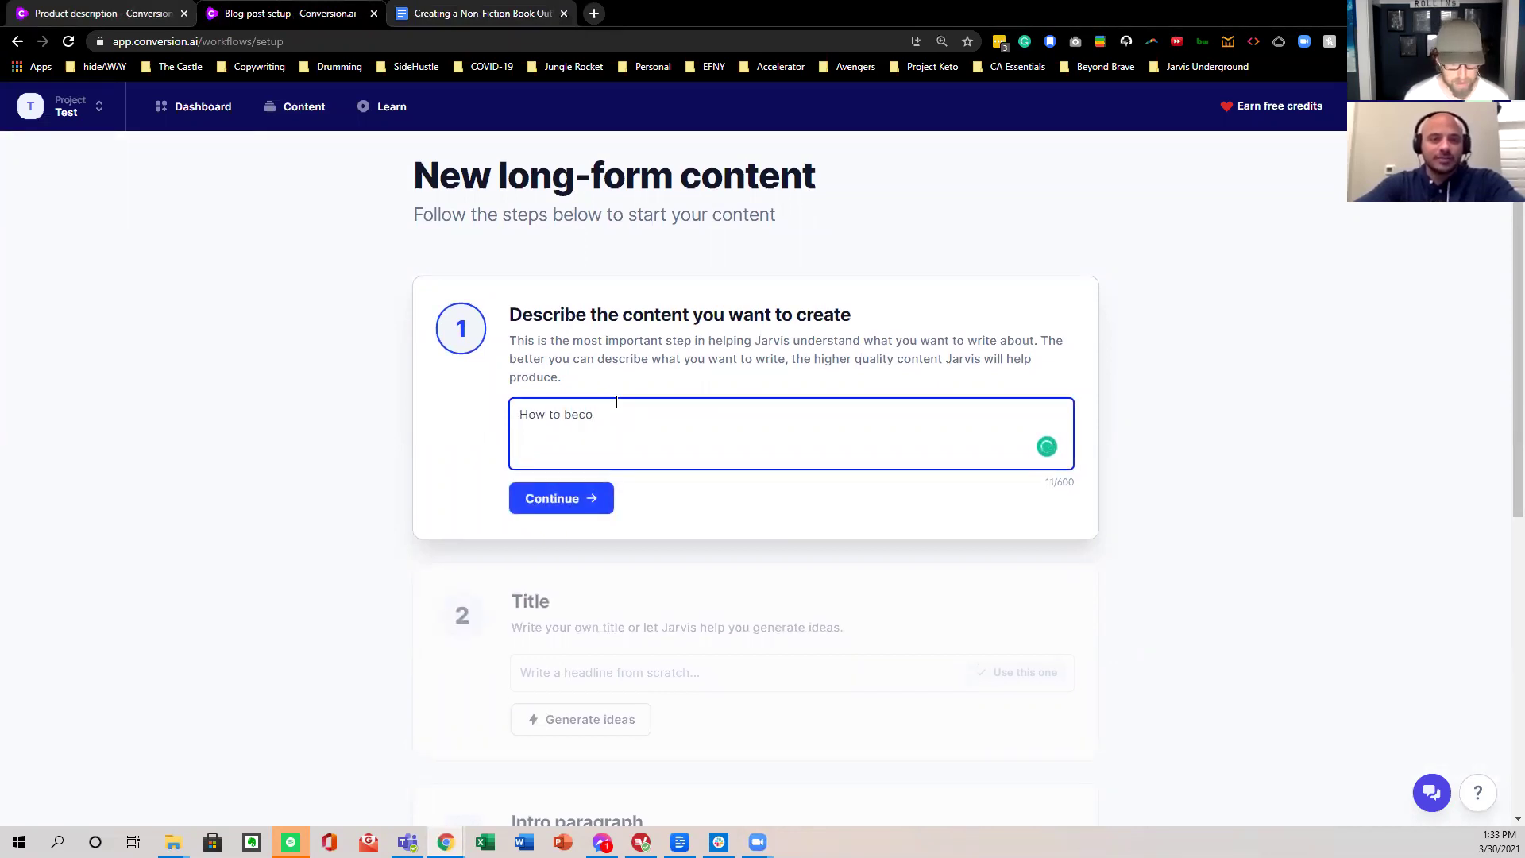
text(me a rockstar drummer)
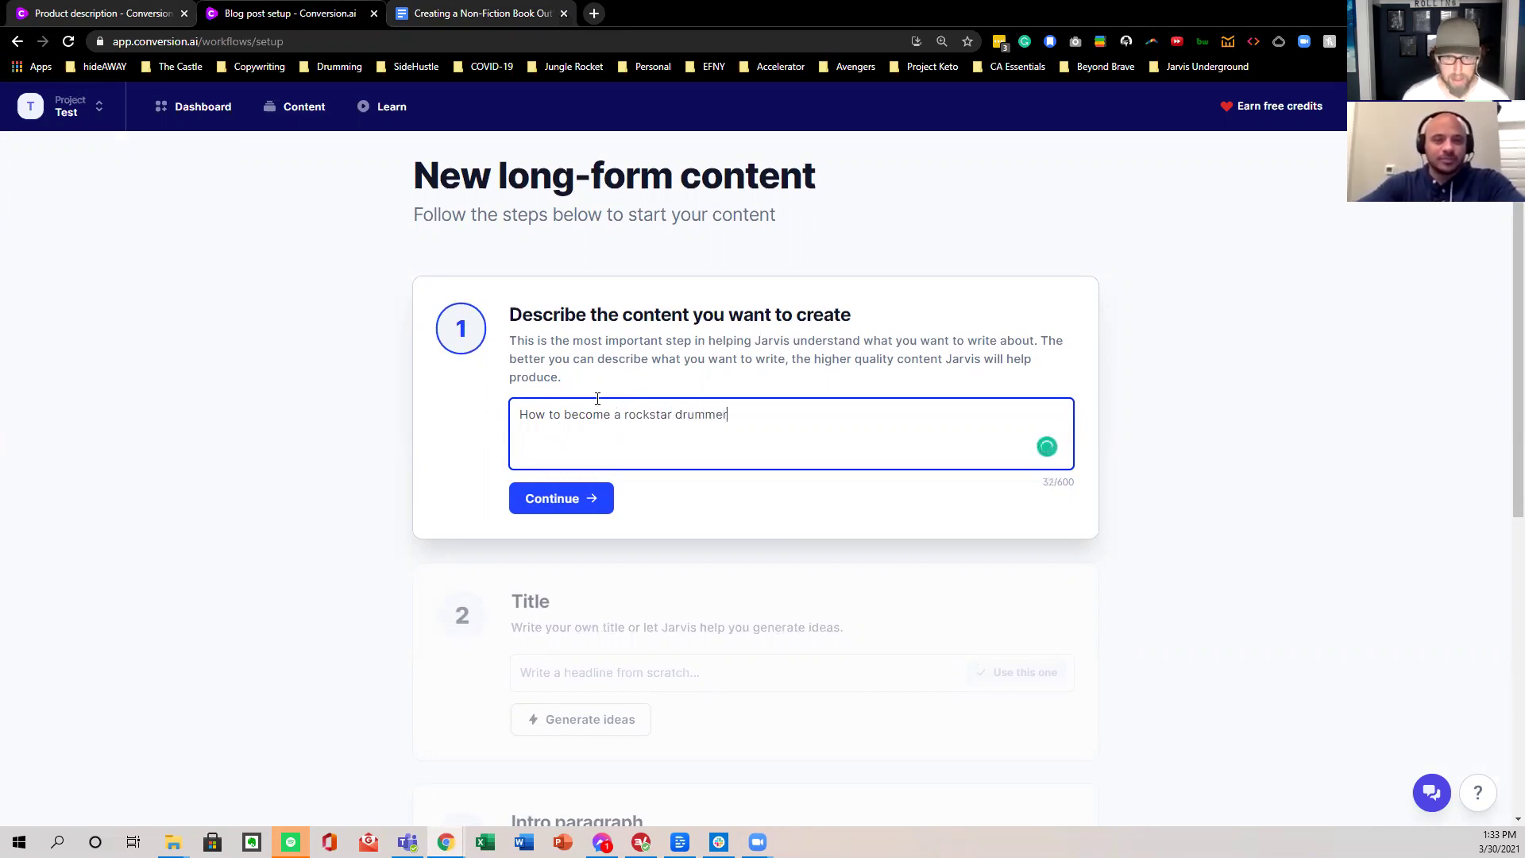
click(585, 497)
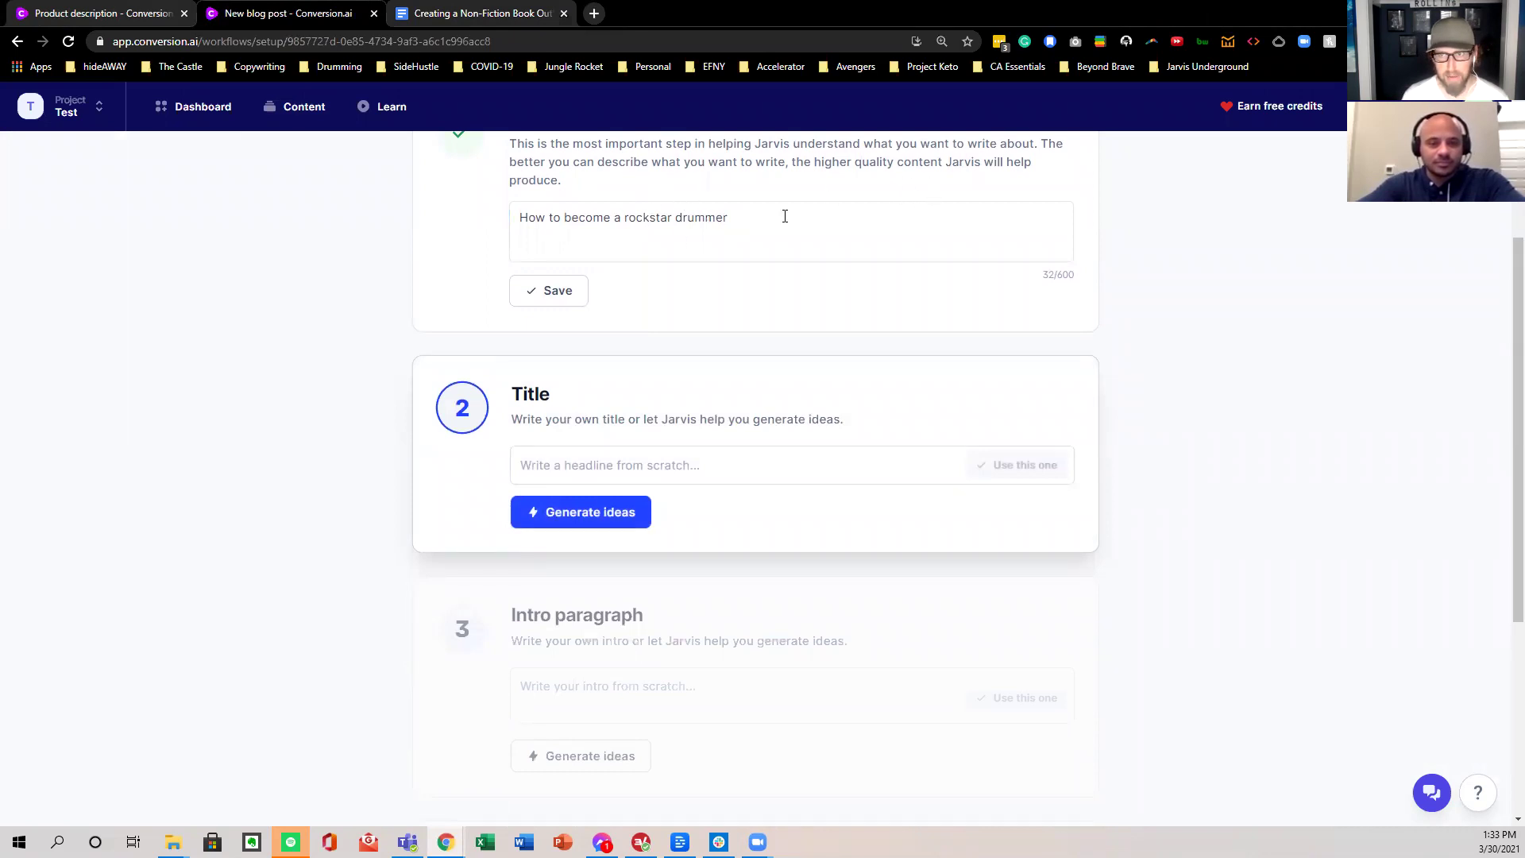
- Generate title ideas for the long-form content and review the suggested headlines
scroll(810, 227, down, 1)
scroll(714, 358, up, 1)
click(581, 509)
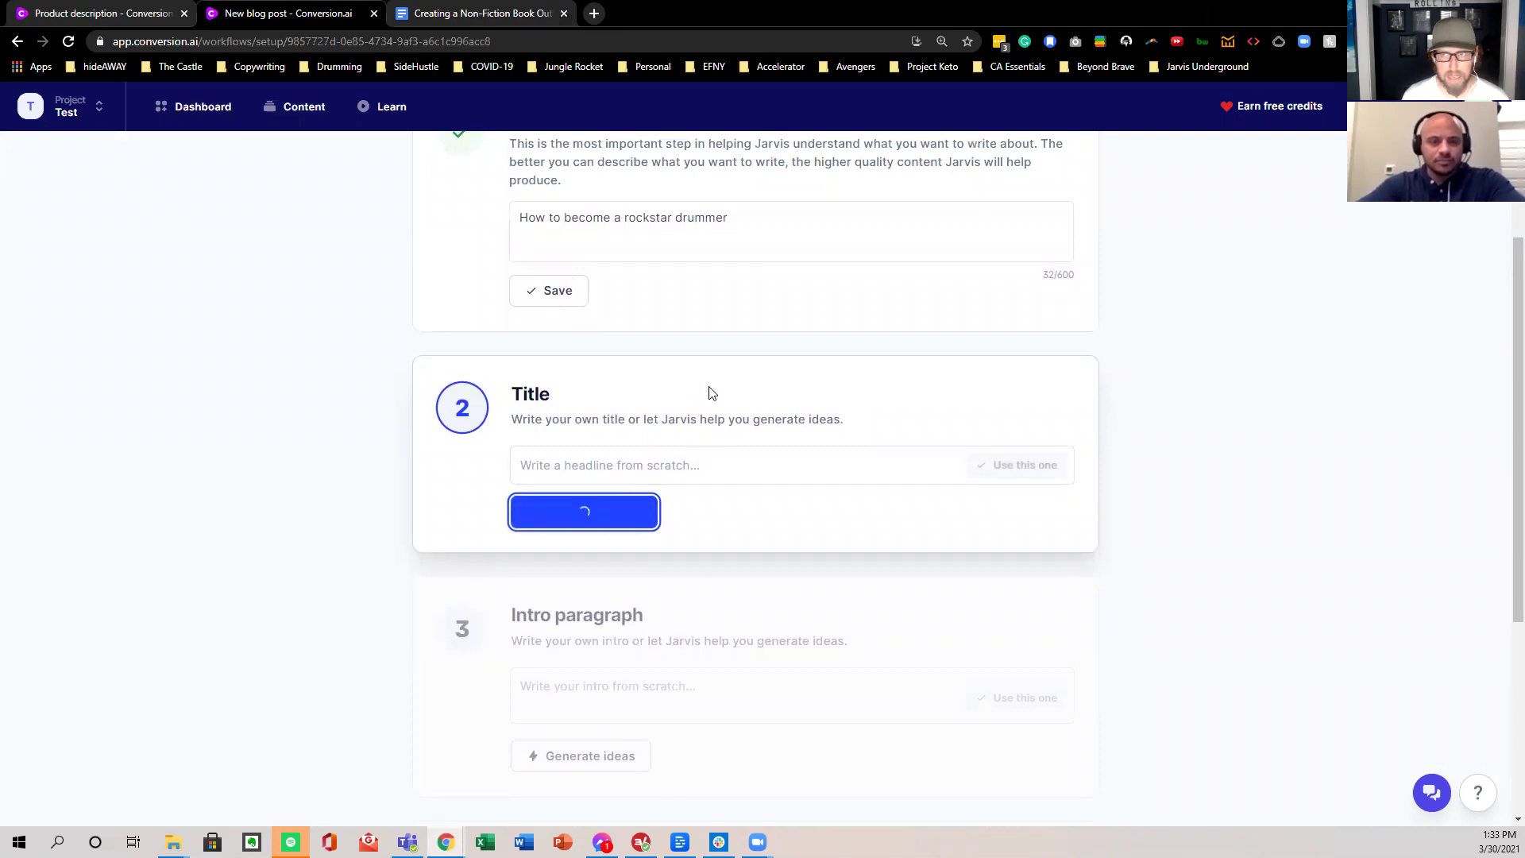
scroll(445, 361, down, 1)
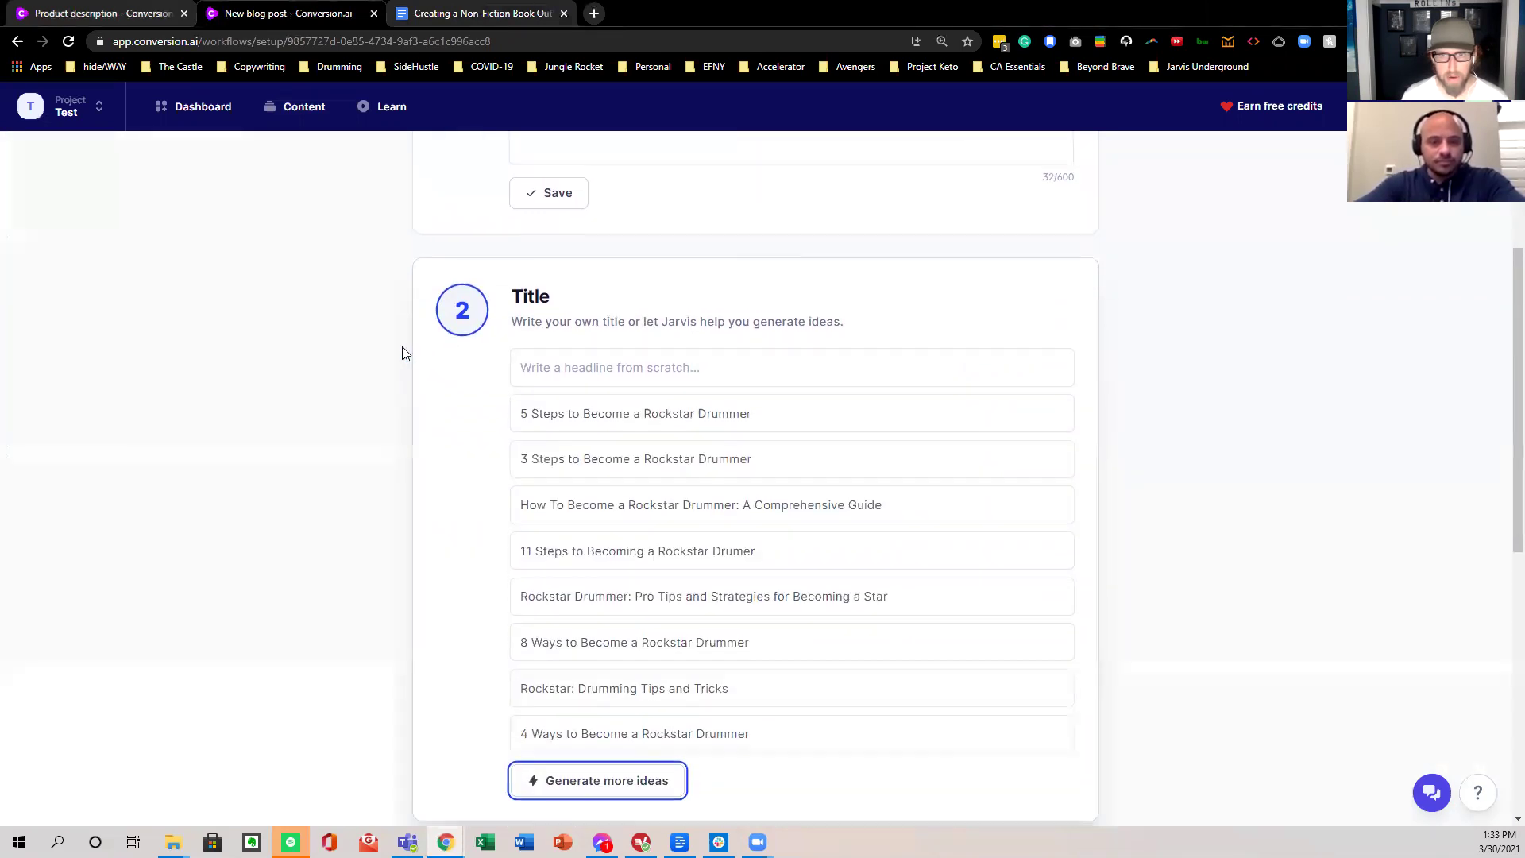
scroll(402, 351, down, 1)
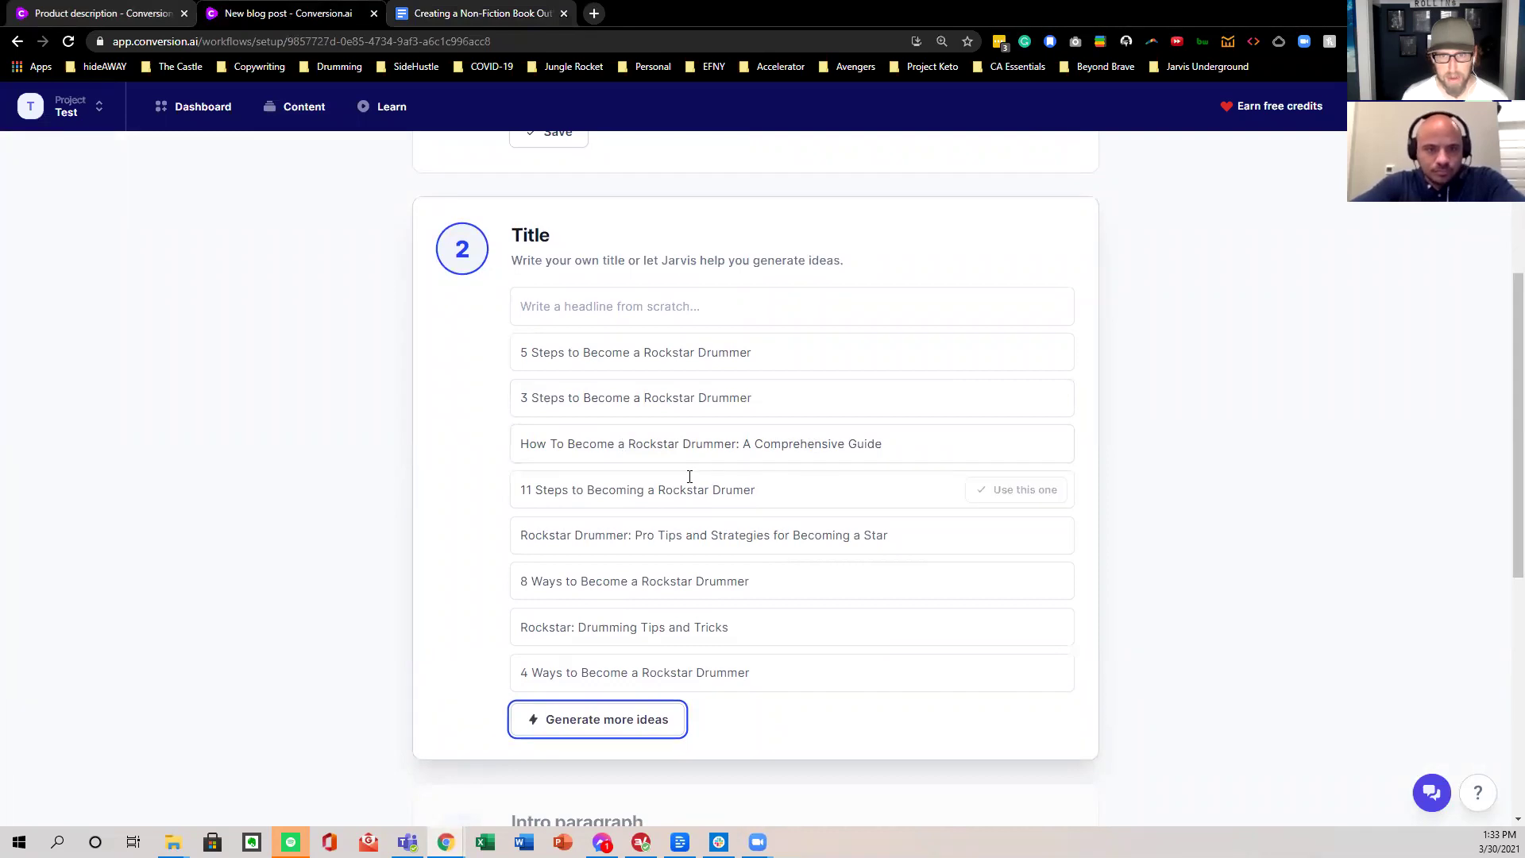
scroll(671, 469, down, 1)
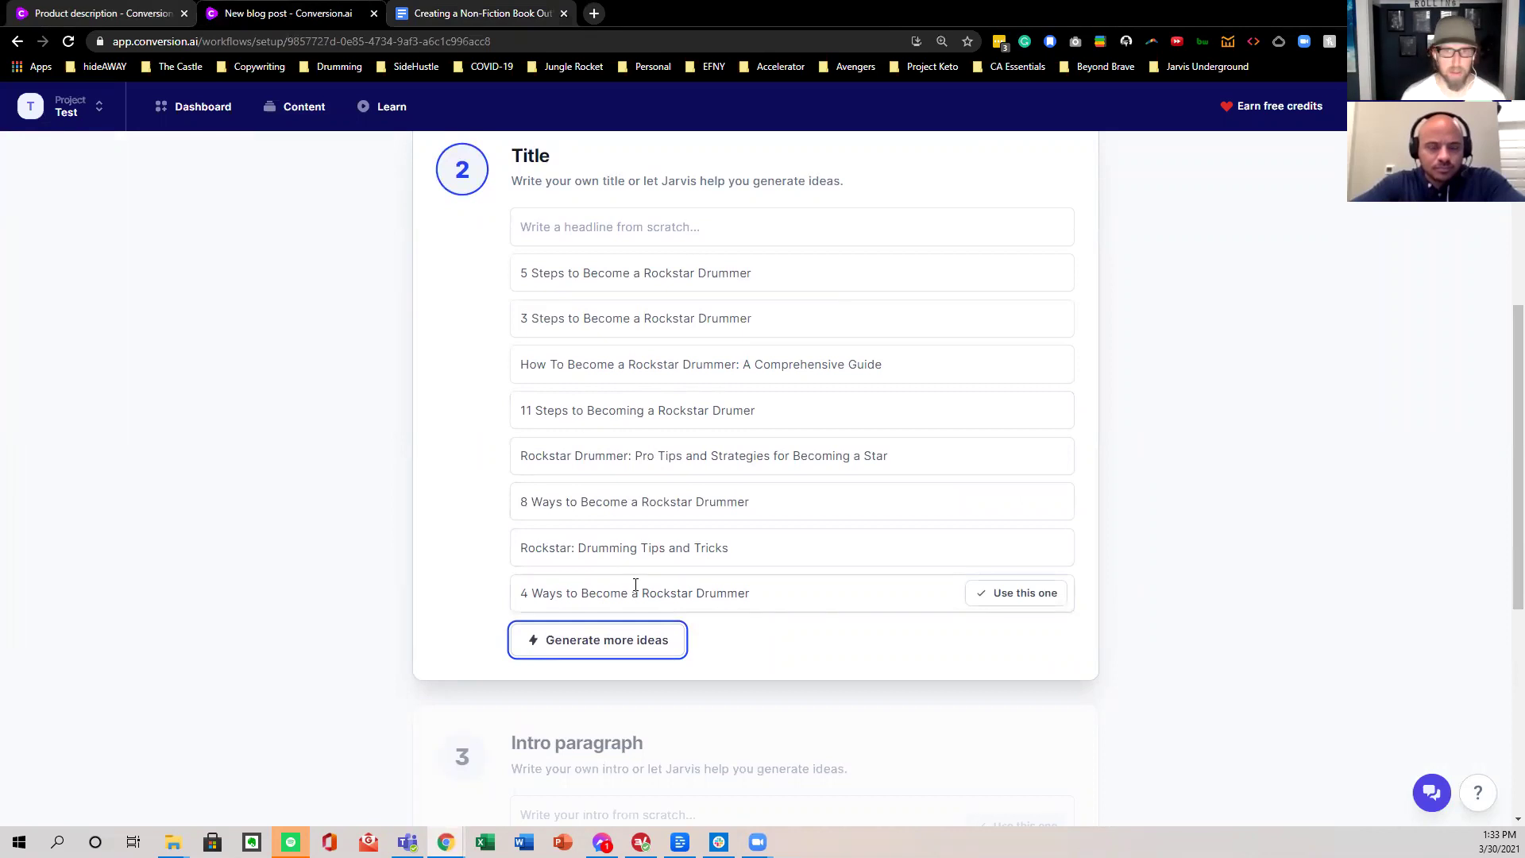
scroll(620, 585, up, 1)
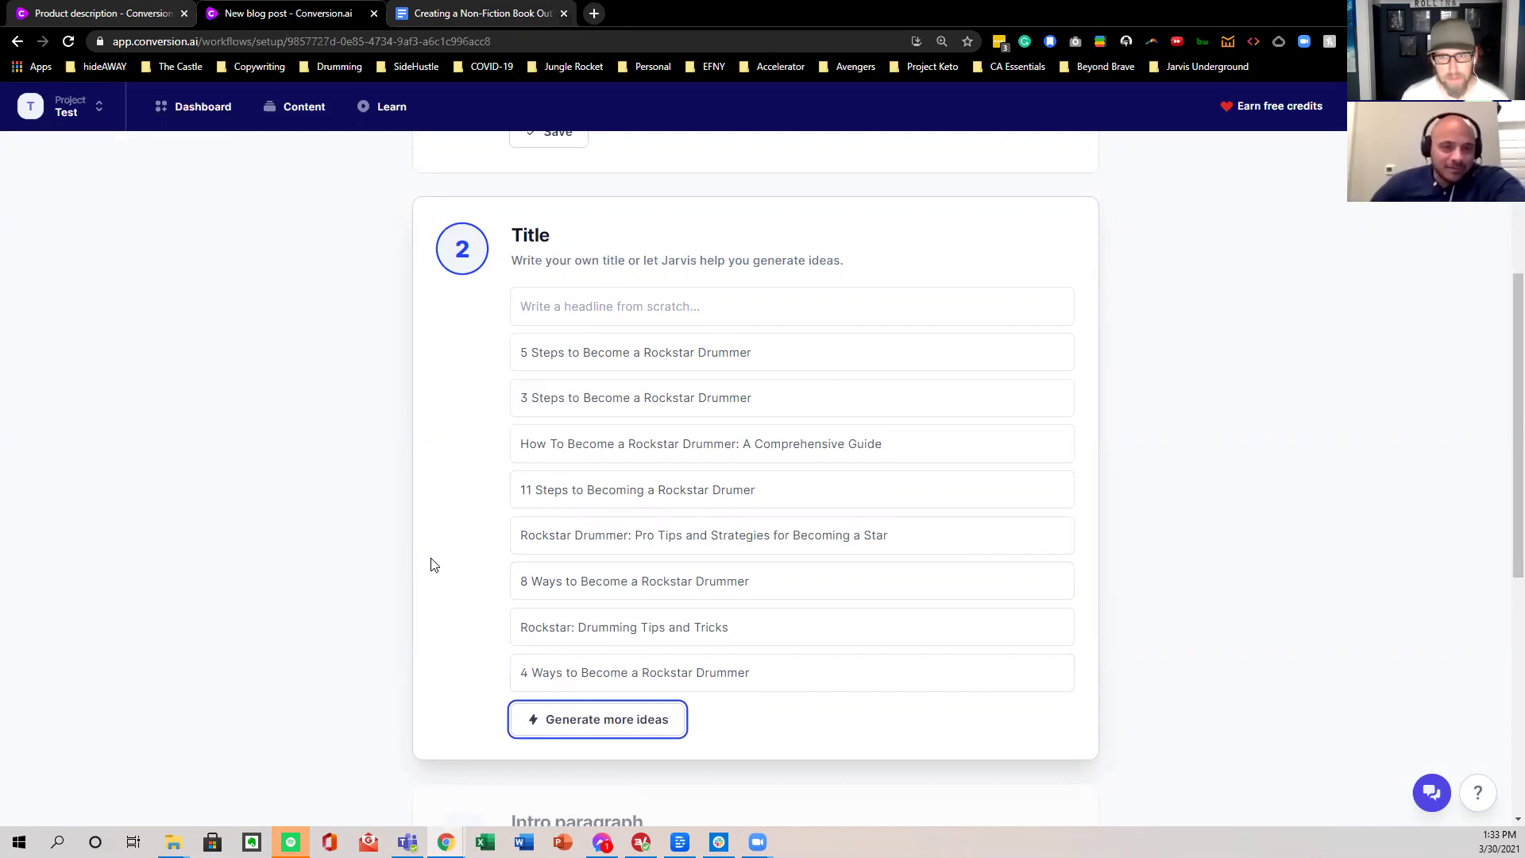
- Correct the last word of the "11 Steps" title suggestion to "Drummer"
click(626, 489)
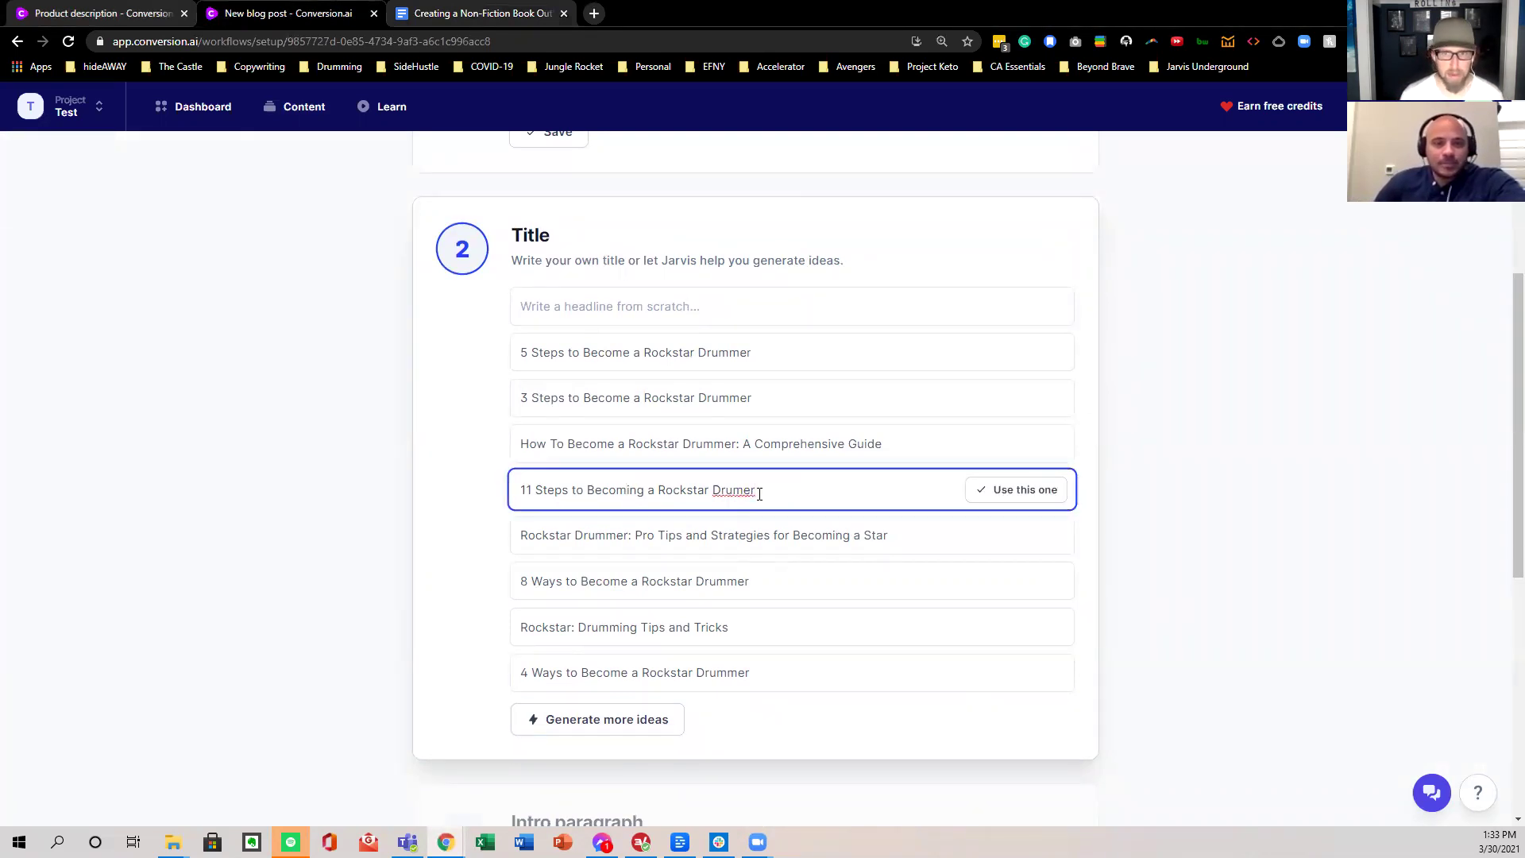
text(m)
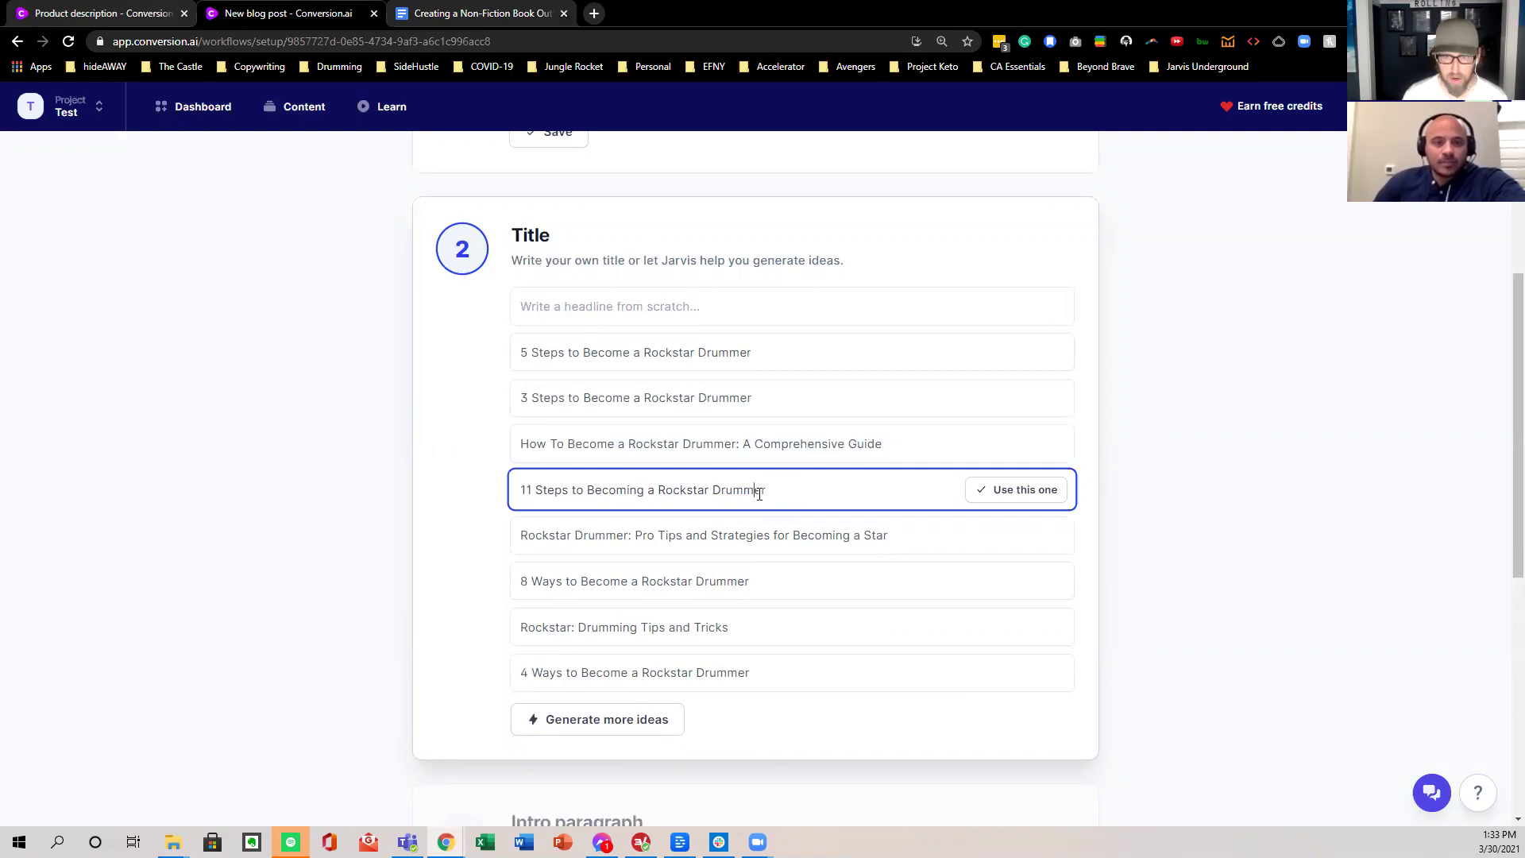
triple_click(665, 488)
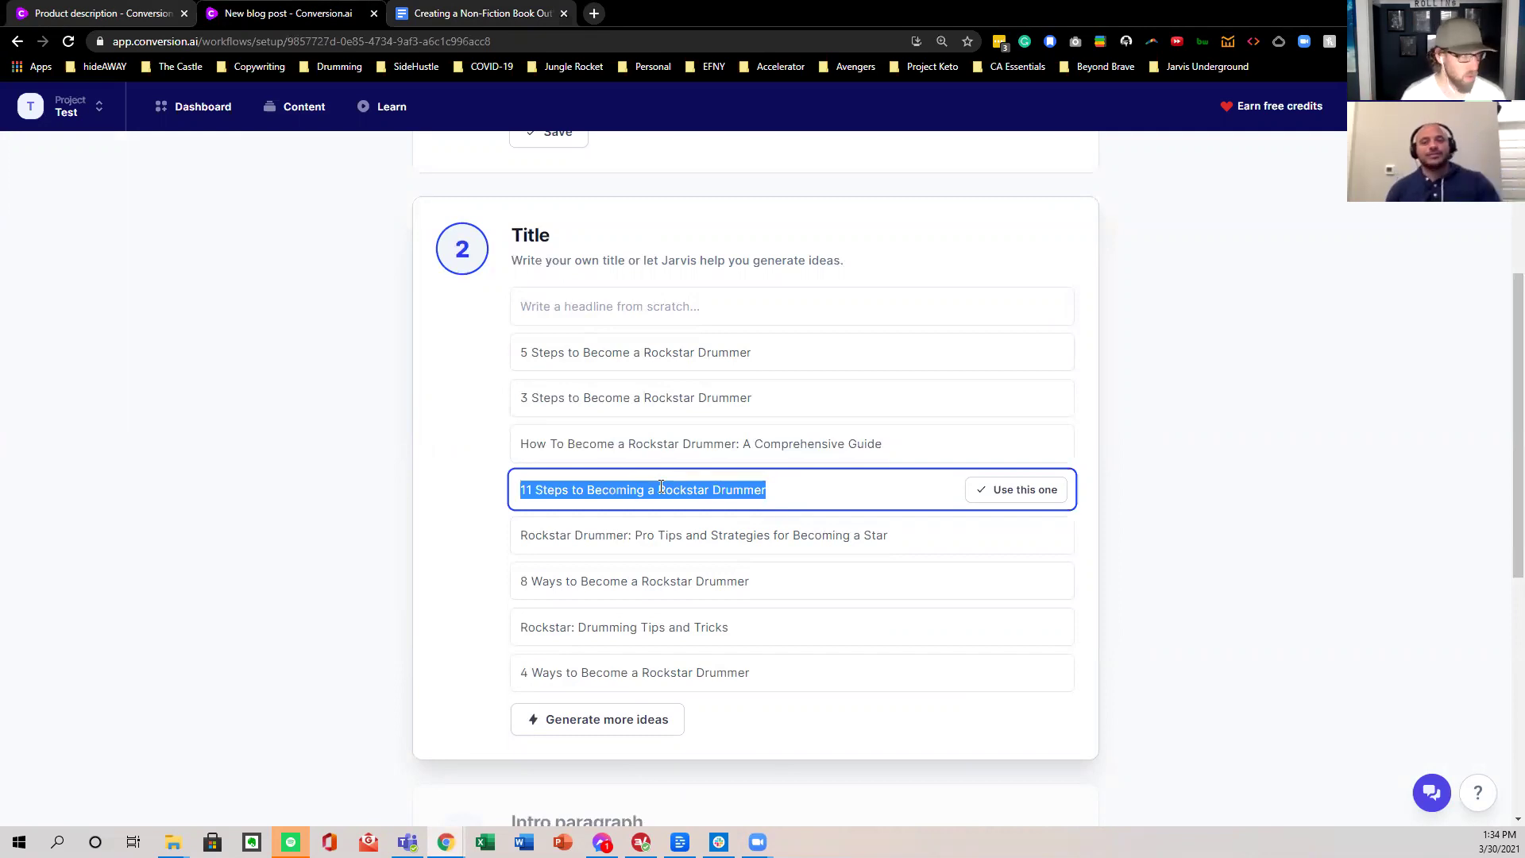
click(665, 489)
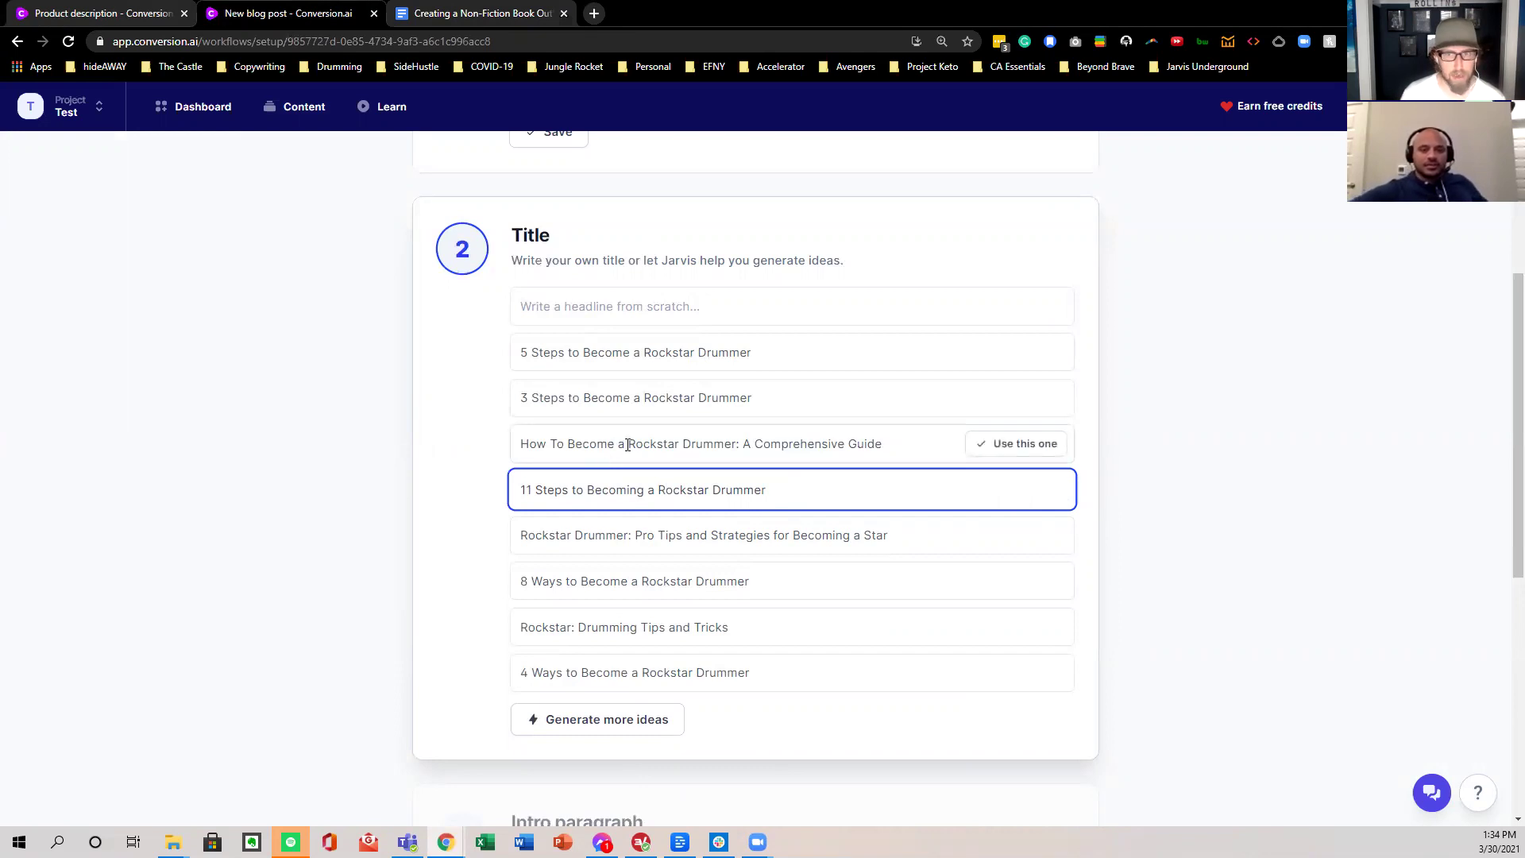
- Copy the "11 Steps to Becoming a Rockstar Drummer" title into the "Rockstar: Drumming Tips and Tricks" suggestion, right after "Rockstar:"
triple_click(530, 490)
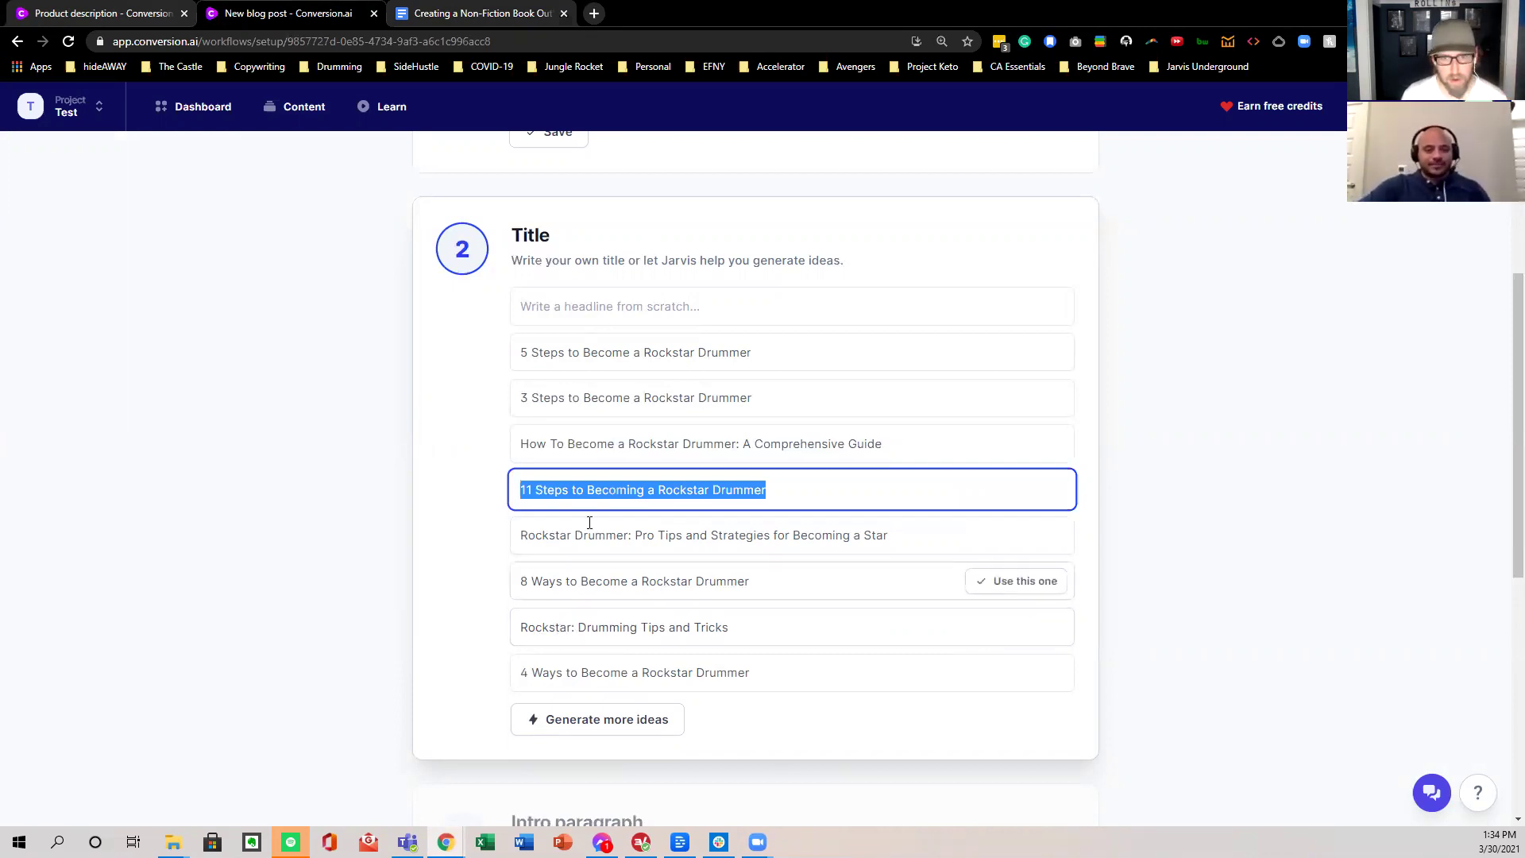
click(551, 490)
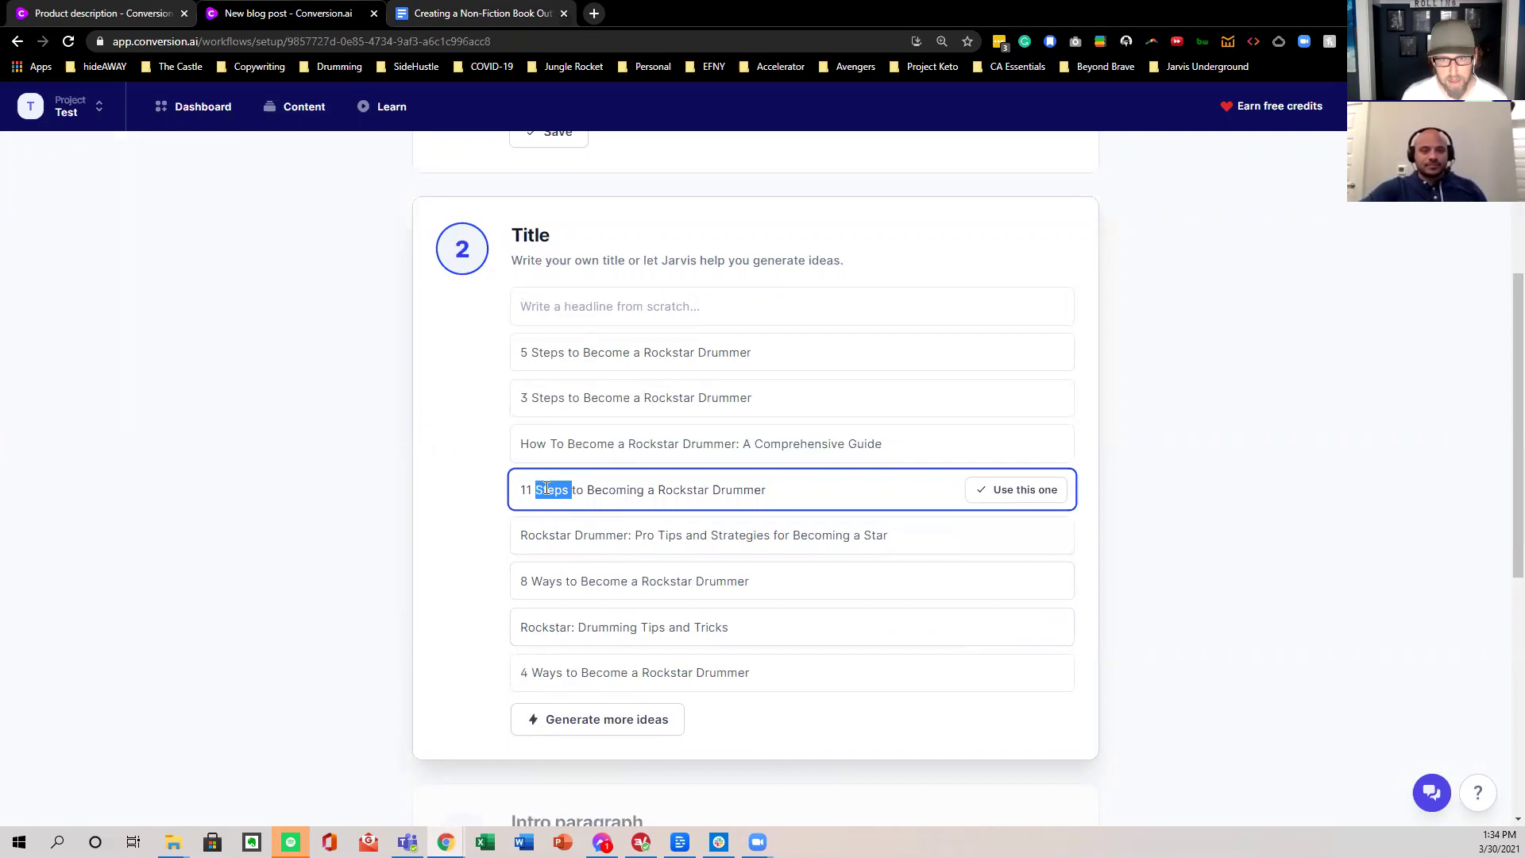
triple_click(552, 490)
key(ctrl+c)
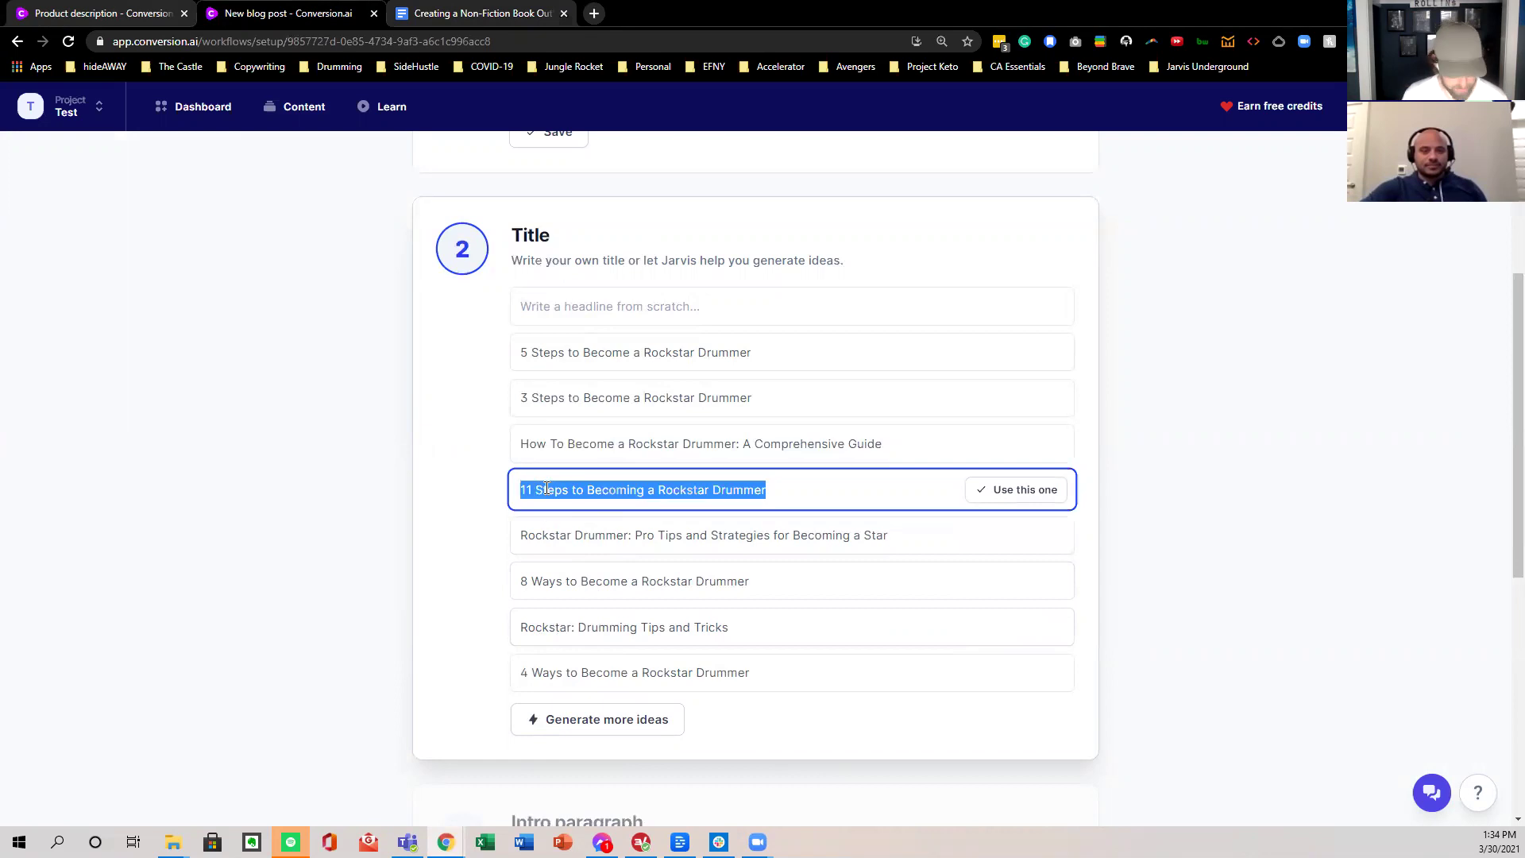
click(580, 626)
key(ctrl+v)
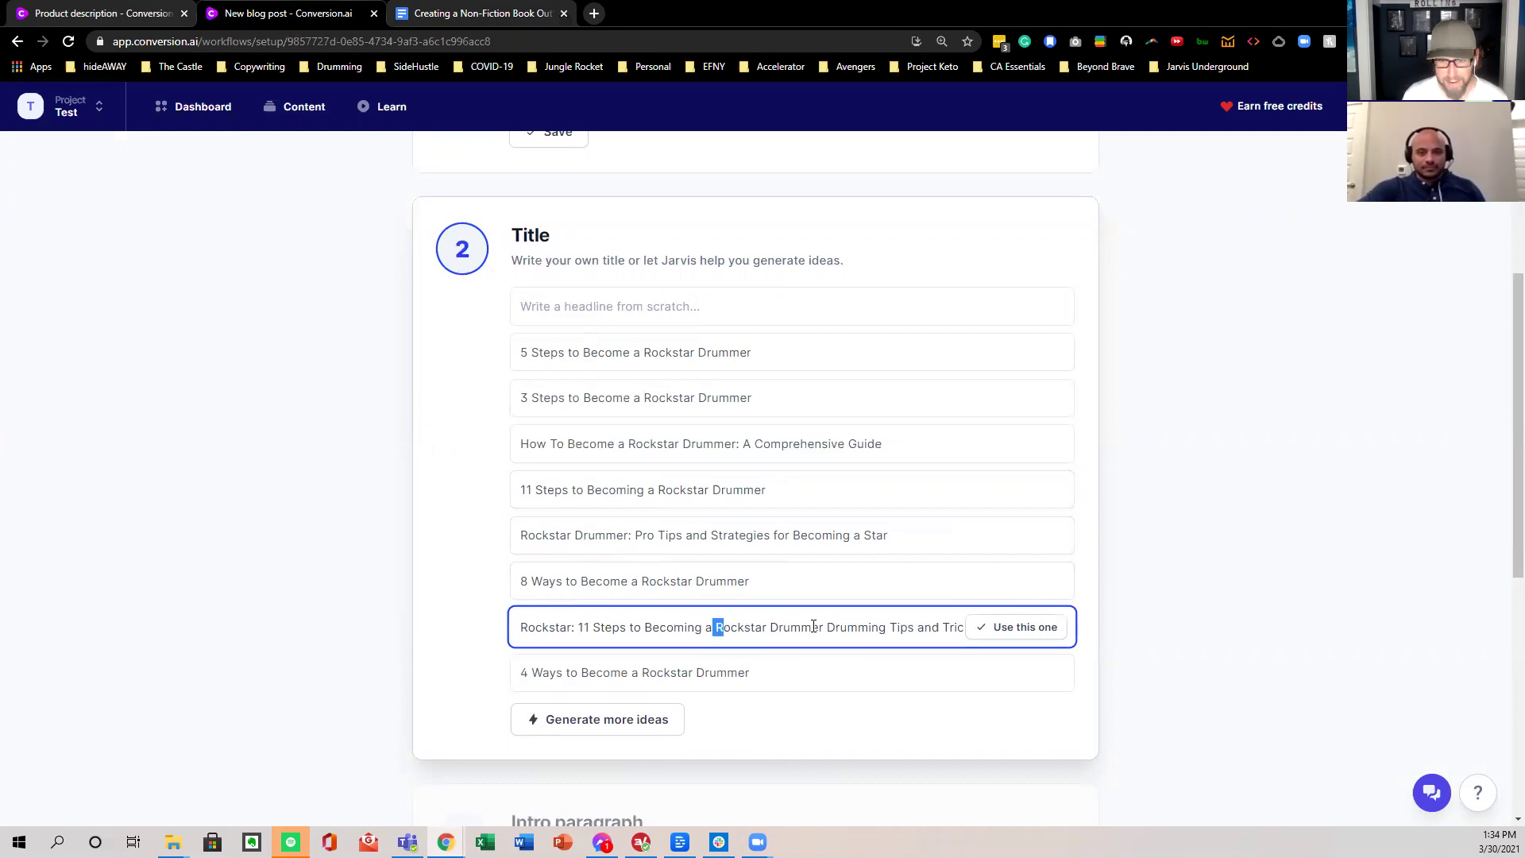
- Finish the combined title as "Rockstar: 11 Steps to Becoming a Drumming God" and use it for the document
drag(715, 628, 997, 631)
text(Drum)
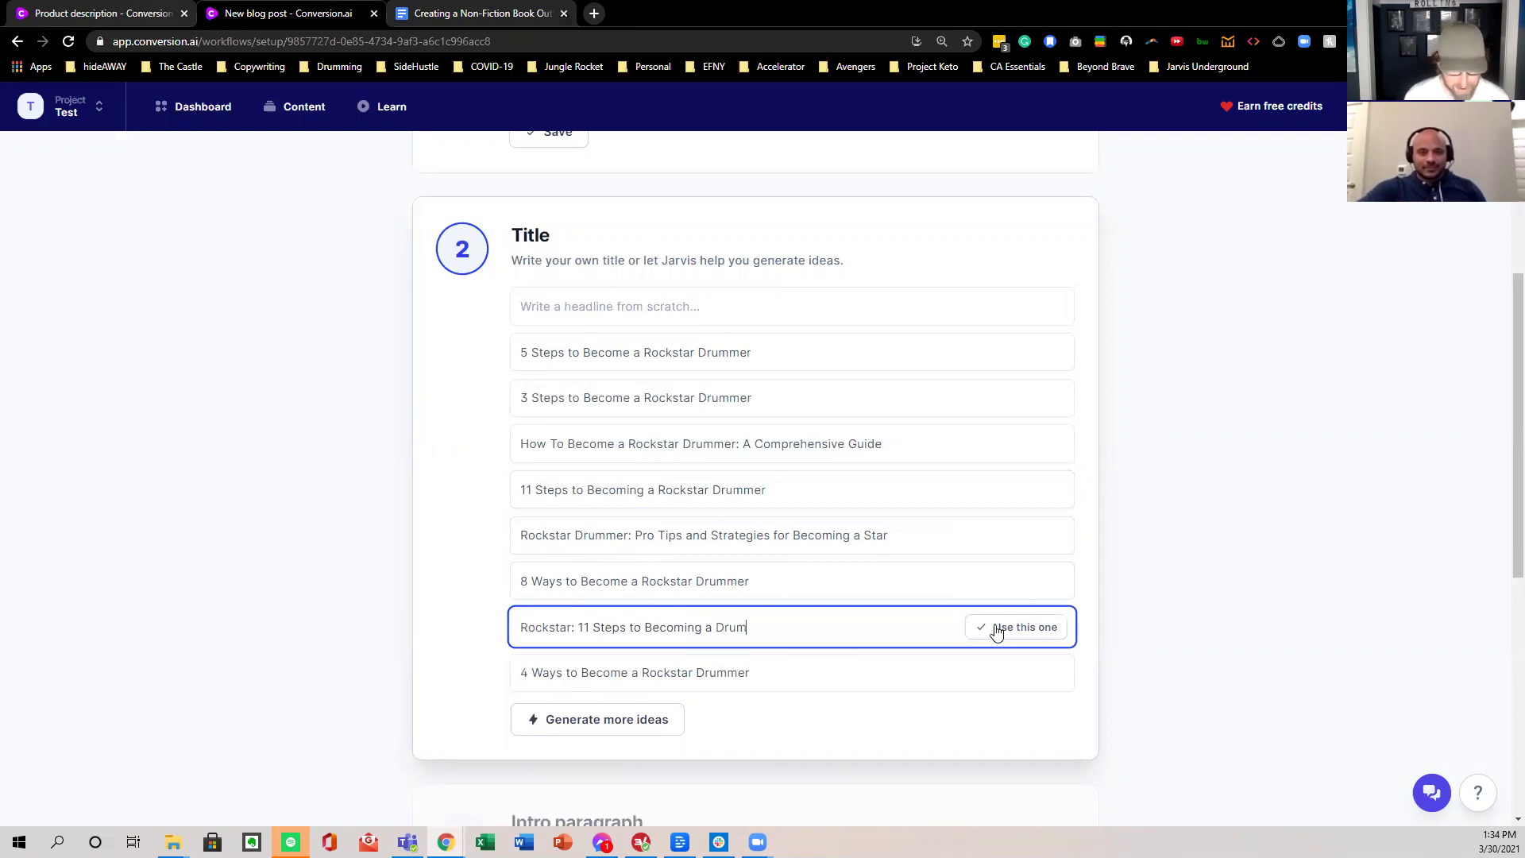
text(ming God)
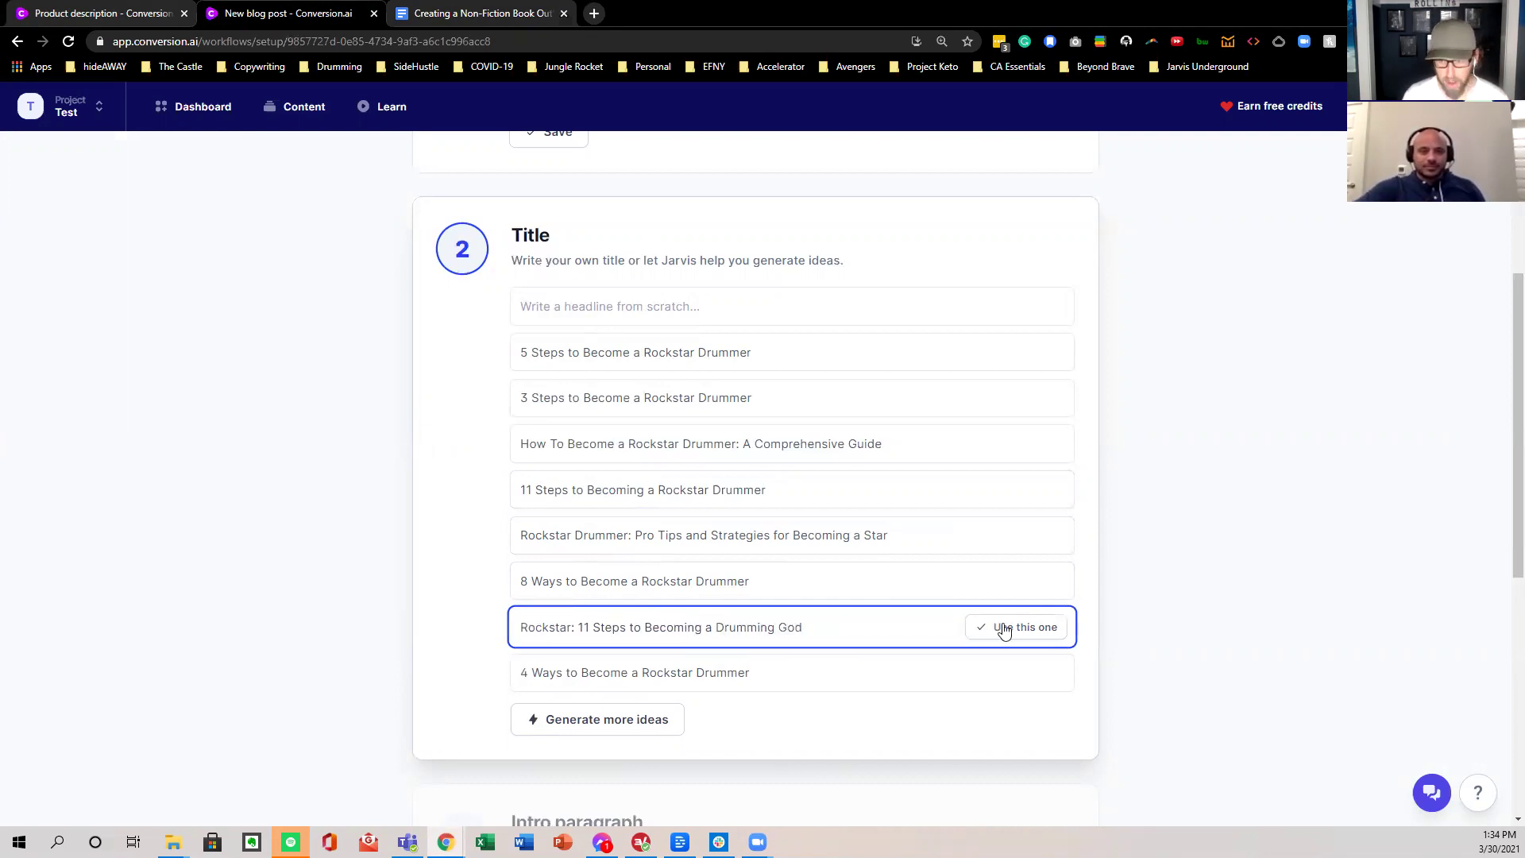
click(998, 628)
- Generate intro paragraph ideas and read through each suggestion in full
click(583, 512)
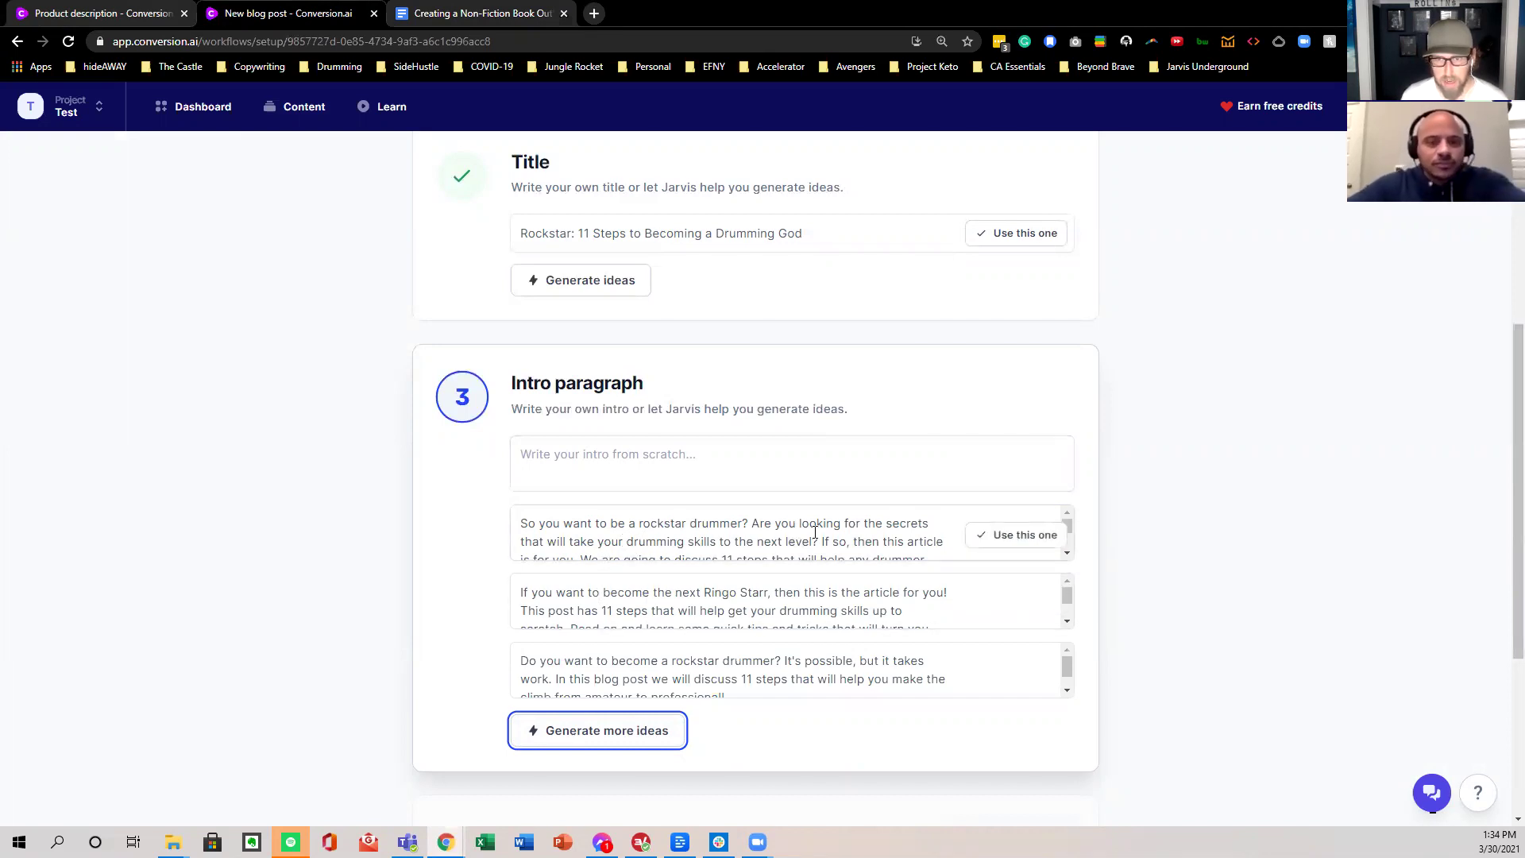
scroll(867, 538, down, 3)
scroll(842, 540, up, 3)
scroll(840, 541, down, 3)
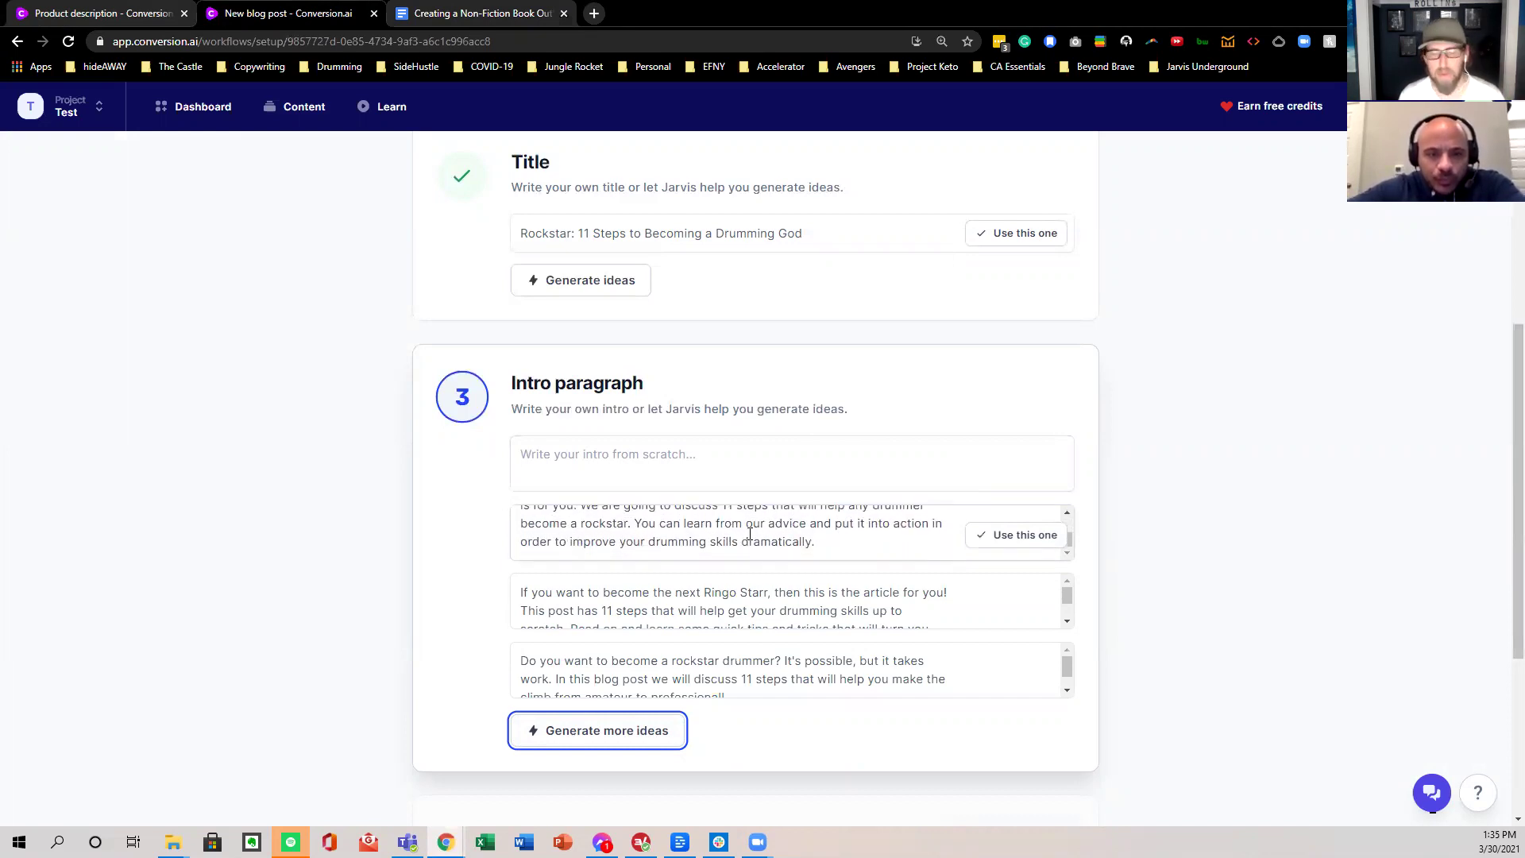
scroll(746, 543, down, 1)
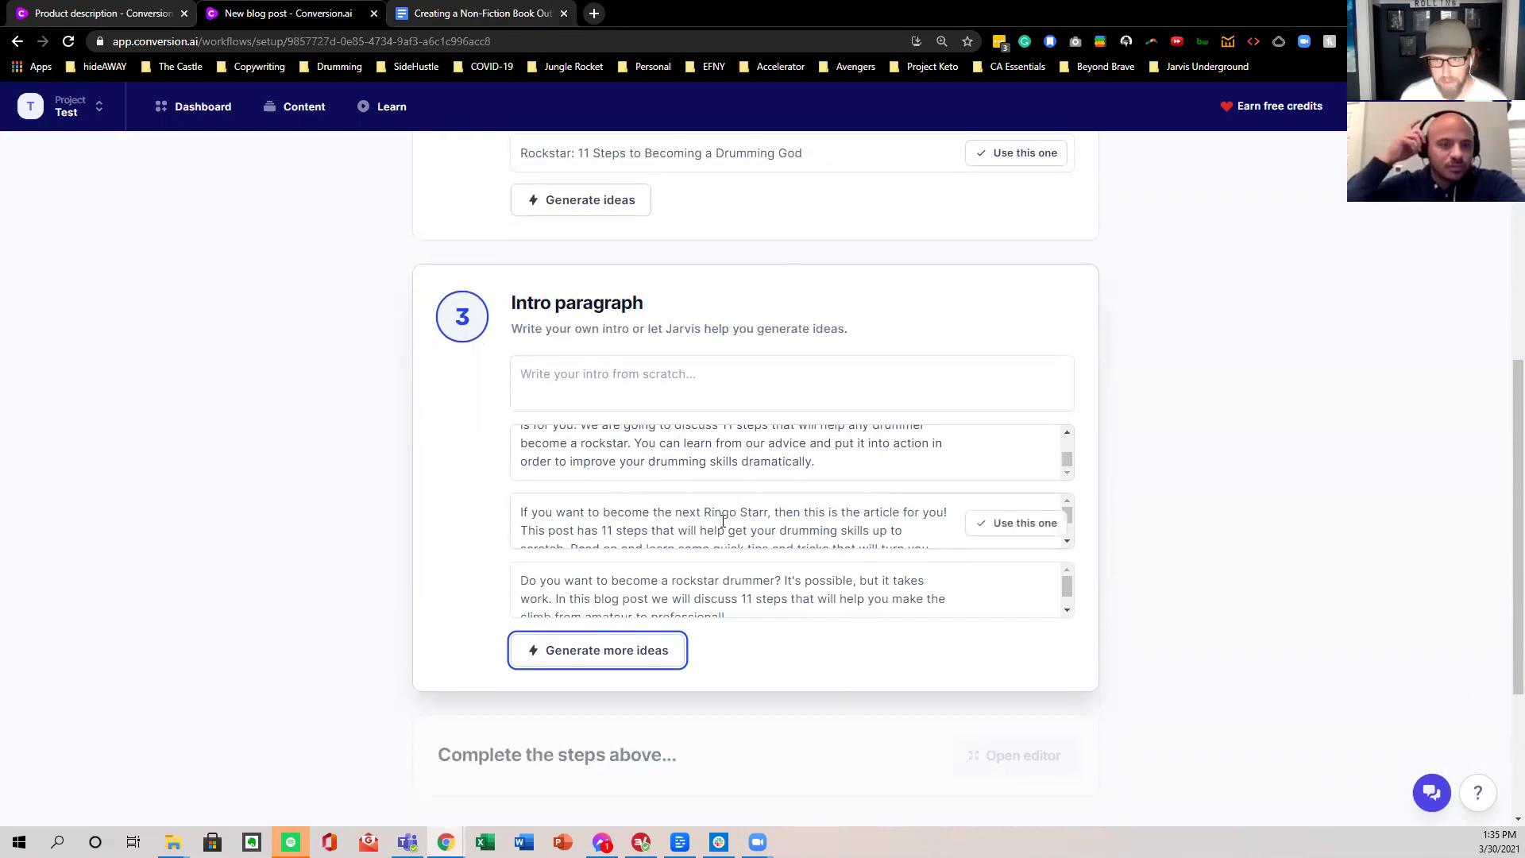
scroll(786, 522, down, 2)
scroll(715, 599, down, 2)
scroll(718, 595, up, 2)
scroll(650, 522, up, 2)
scroll(650, 521, down, 2)
scroll(650, 520, up, 2)
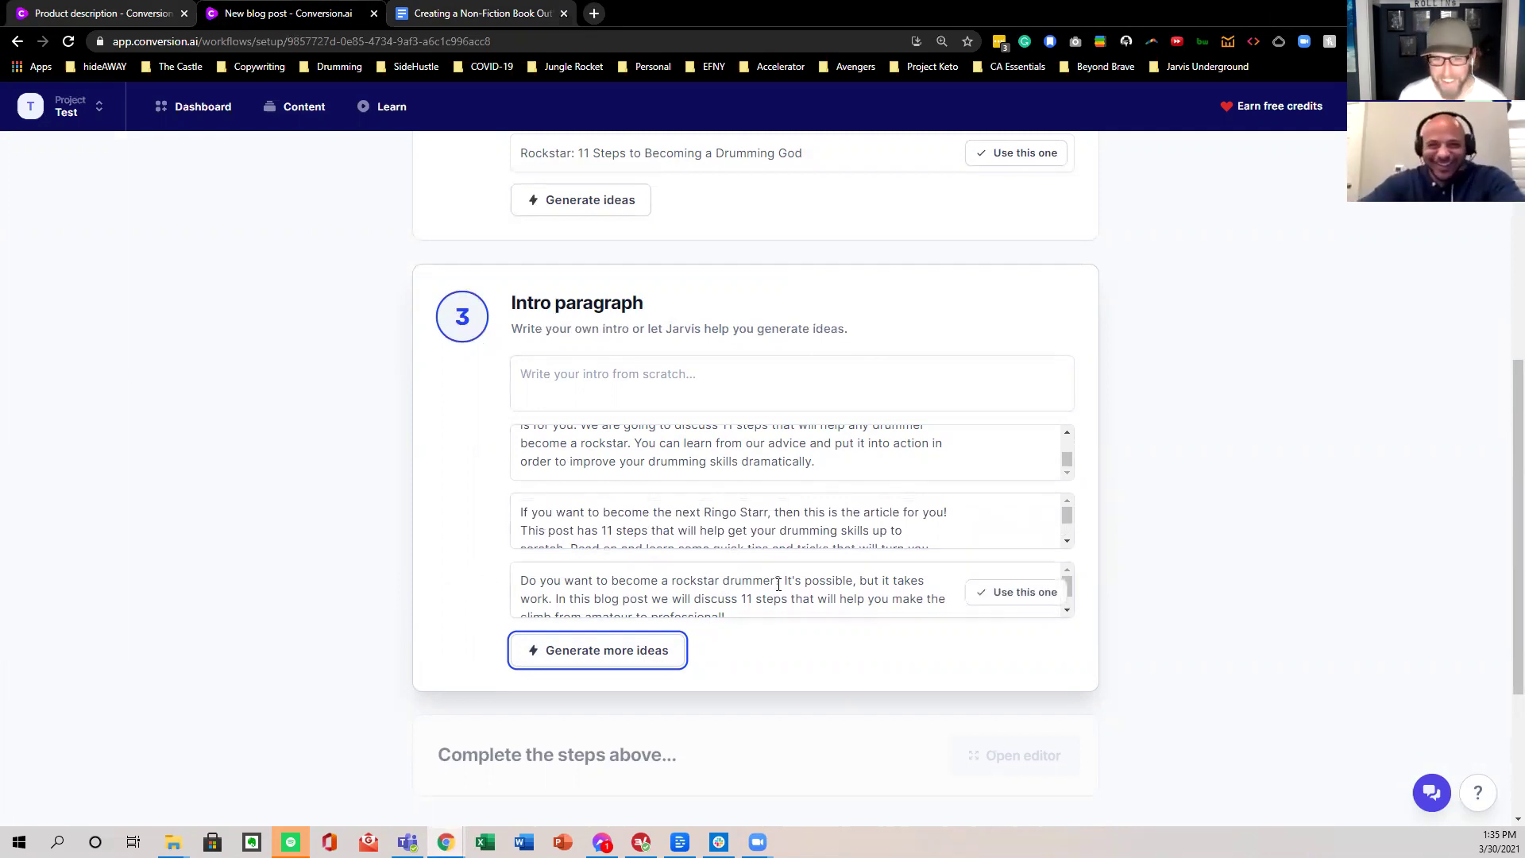
scroll(754, 592, down, 2)
scroll(690, 526, up, 3)
scroll(689, 540, up, 1)
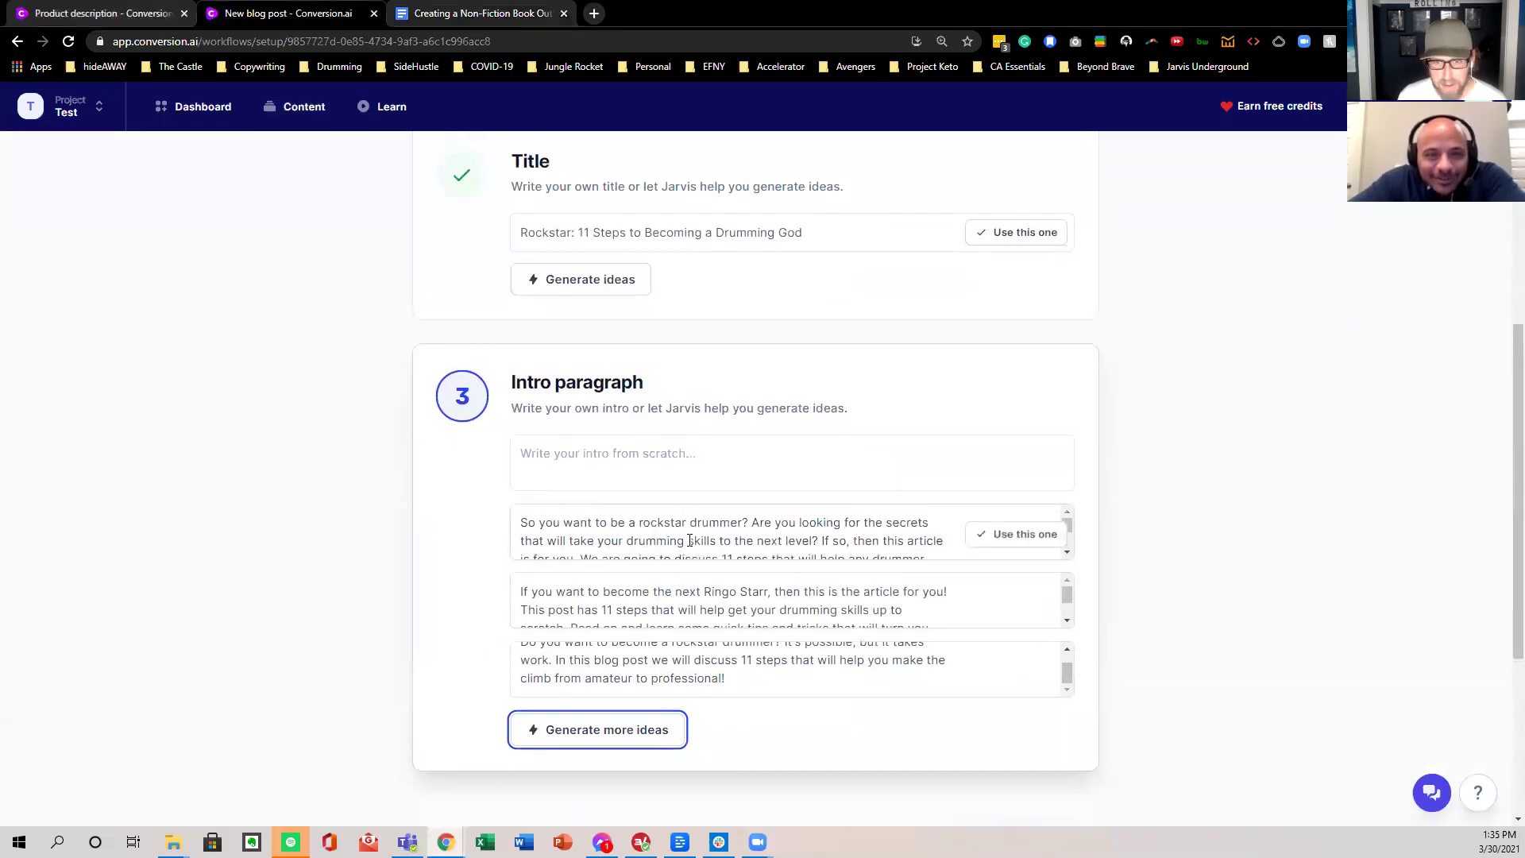
- Use the intro beginning "So you want to be a rockstar drummer?" and open the document in the editor's power mode
click(1023, 534)
click(1059, 496)
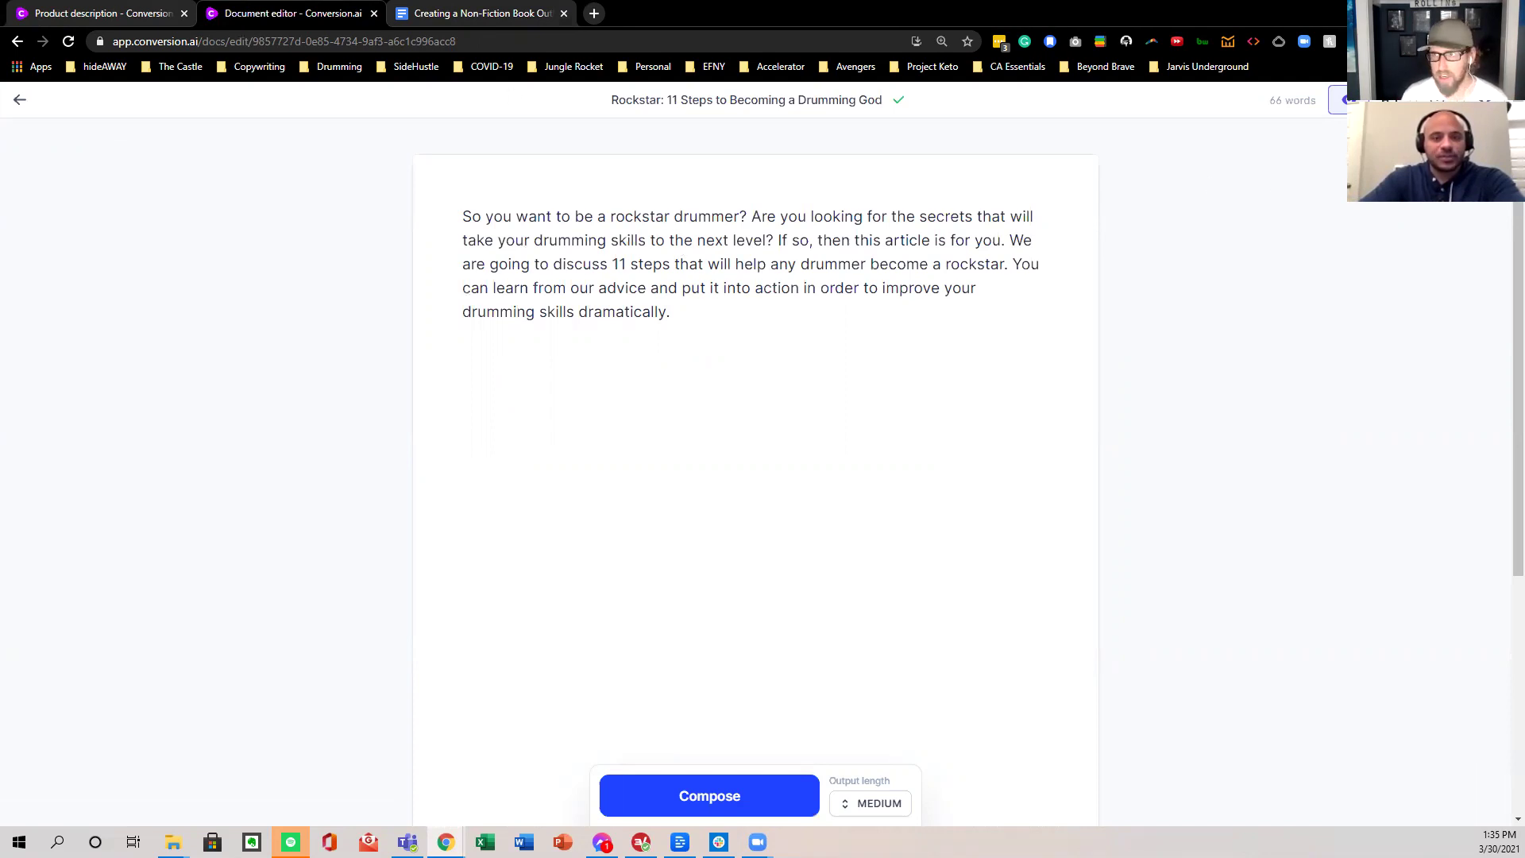
click(1430, 100)
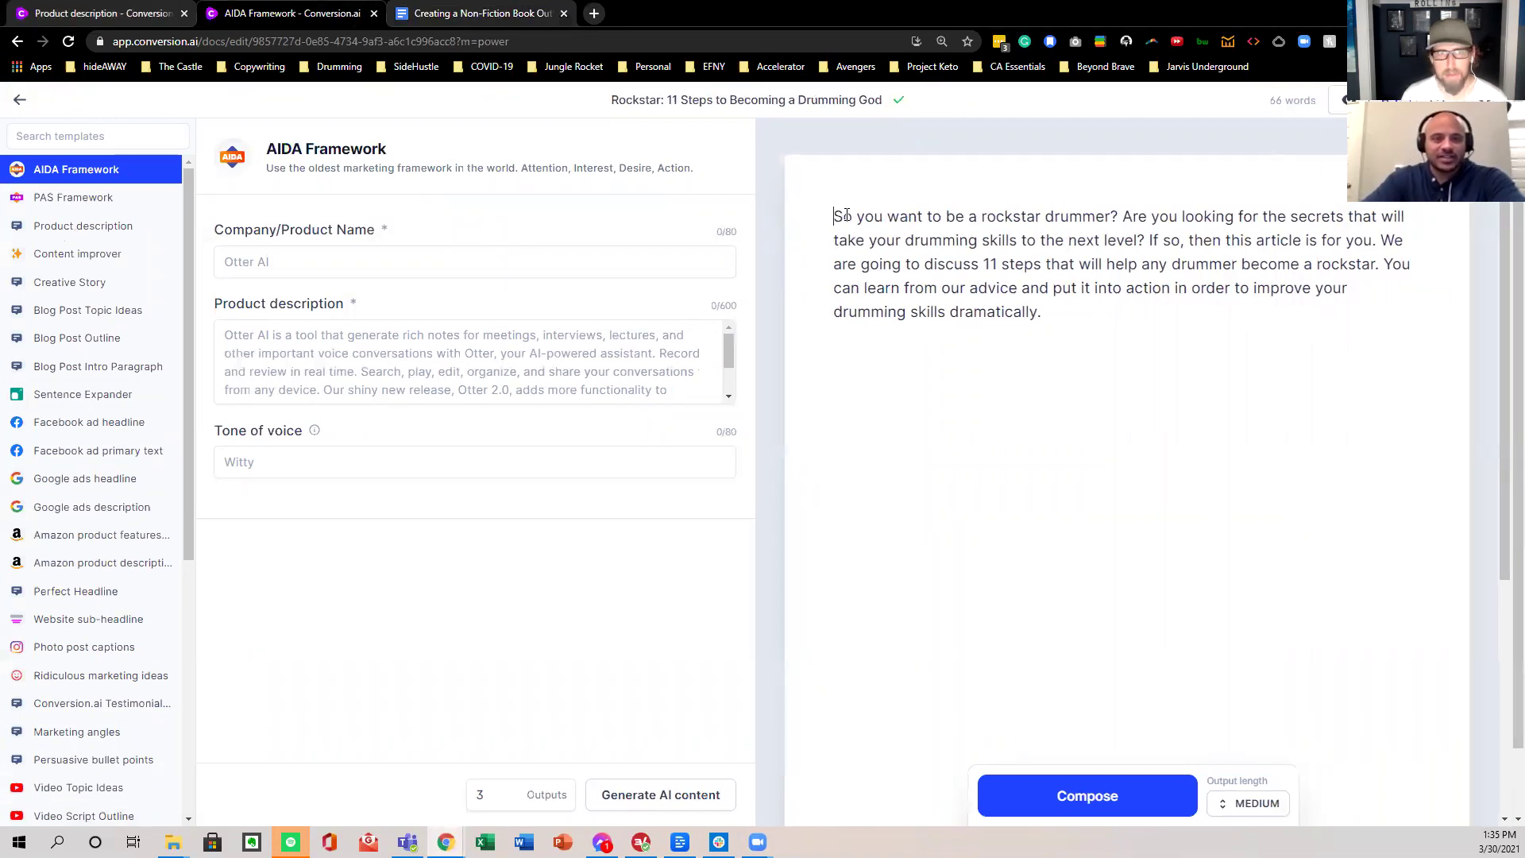
- Replace the content description in the document settings with a copy of the full intro paragraph
click(817, 105)
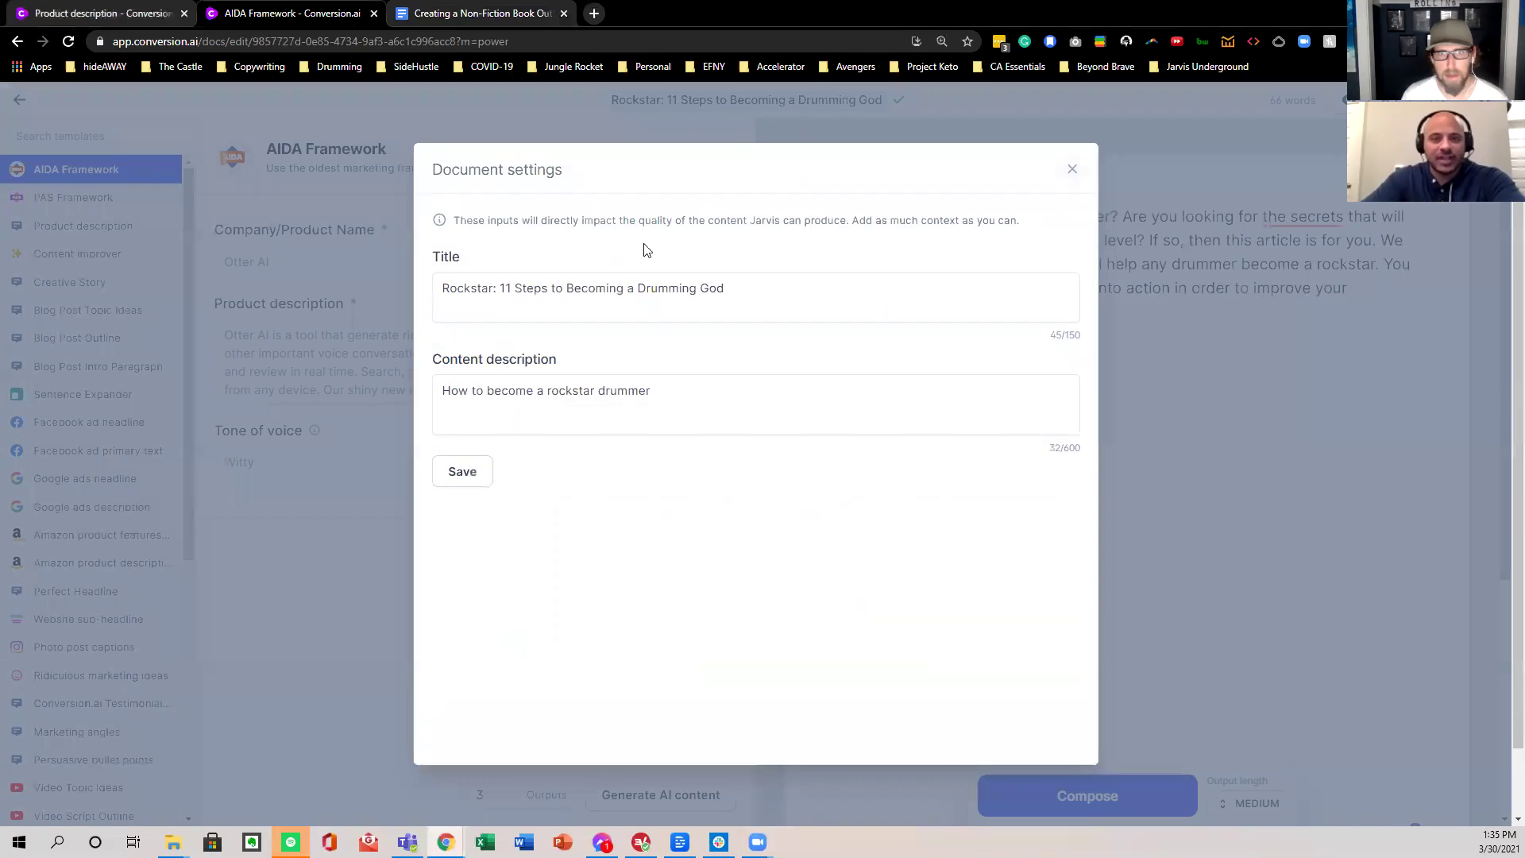
triple_click(604, 285)
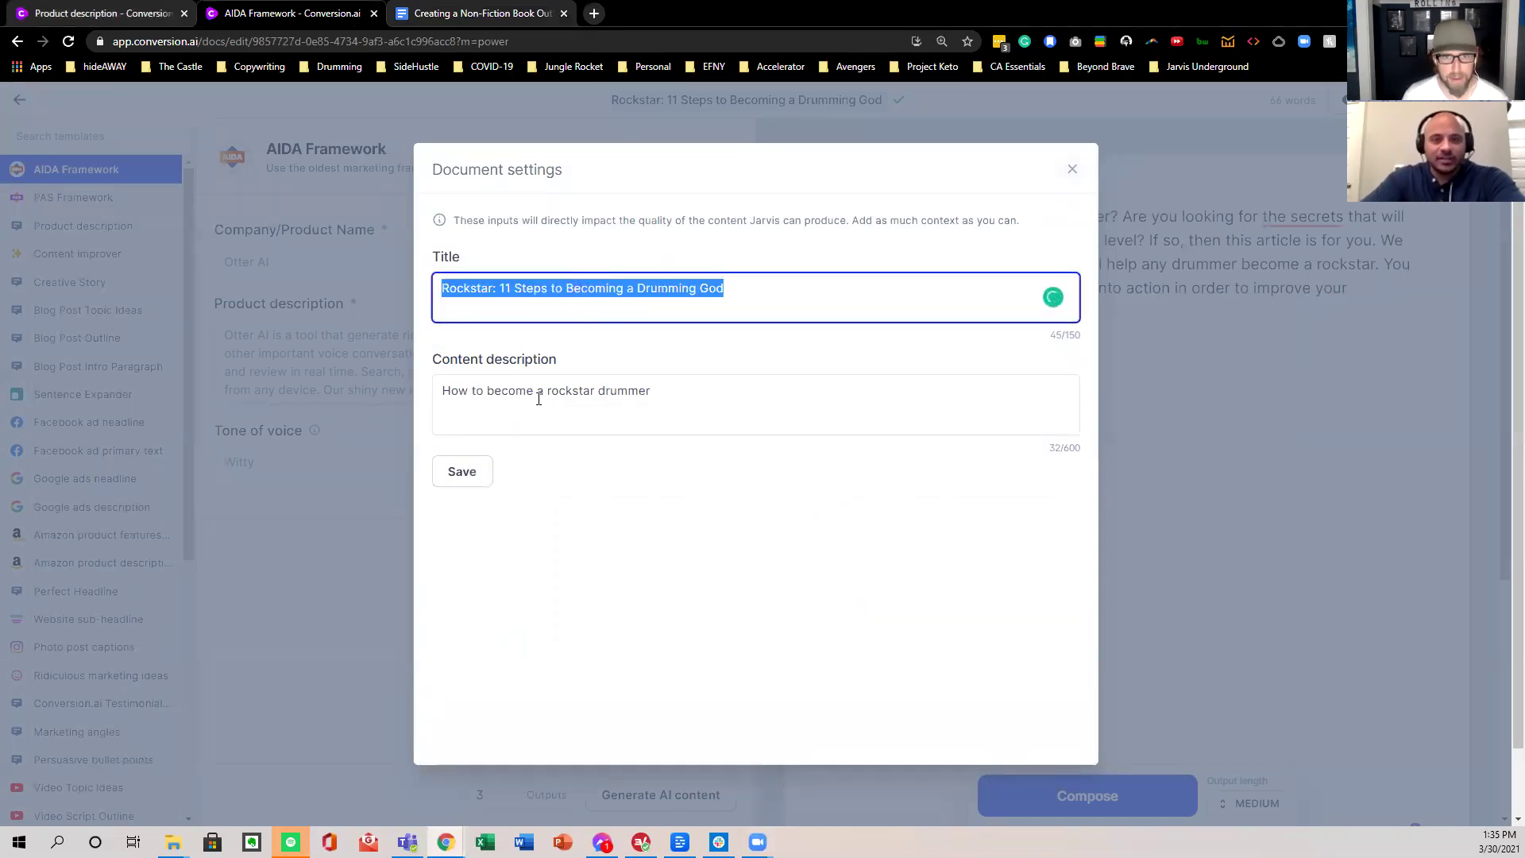
click(1166, 284)
triple_click(964, 240)
key(ctrl+c)
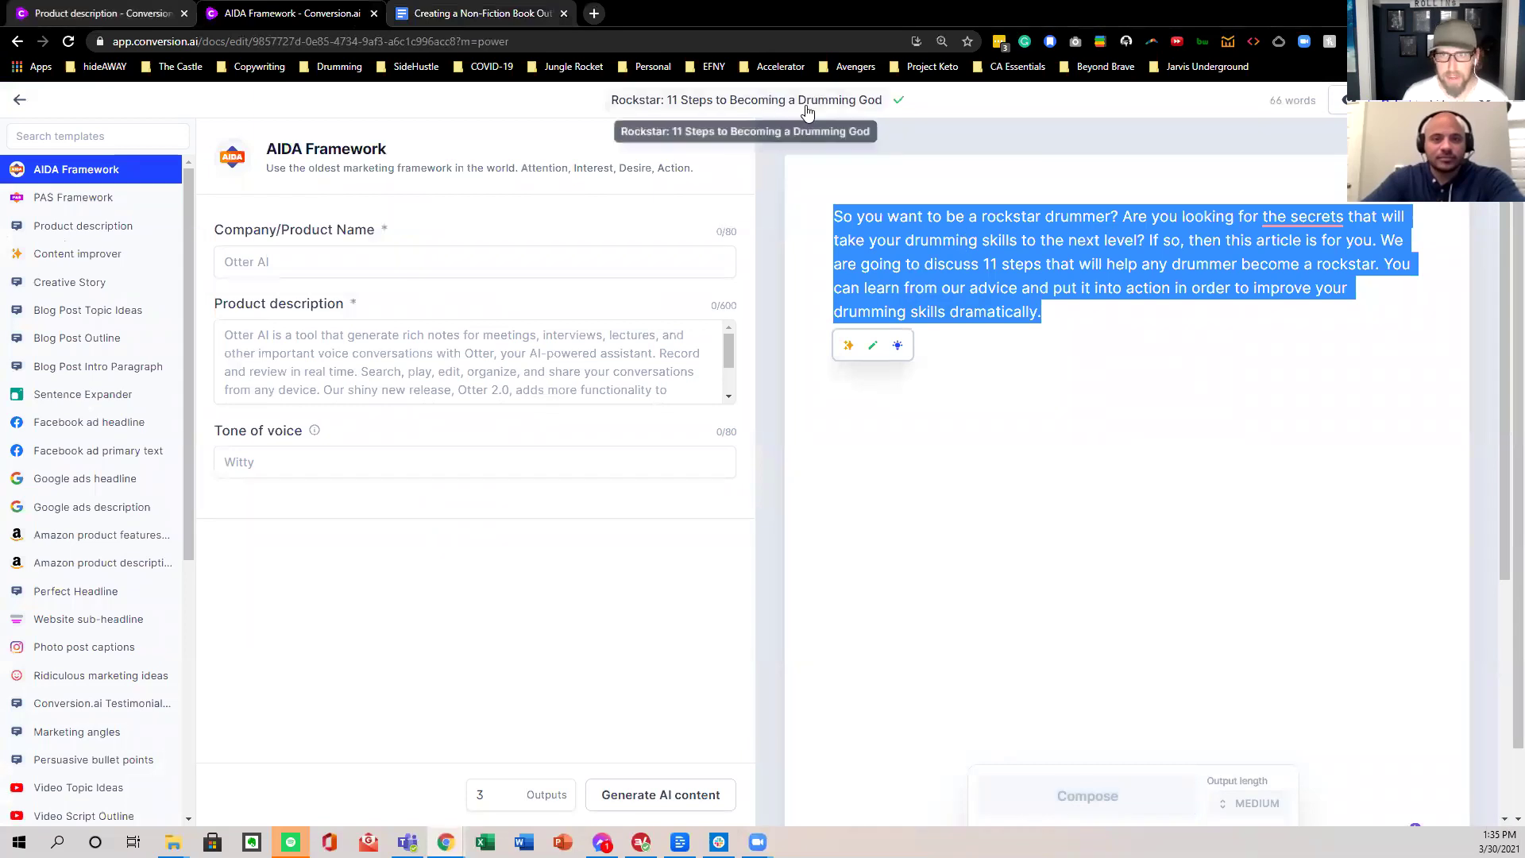
click(747, 99)
triple_click(562, 389)
key(ctrl+v)
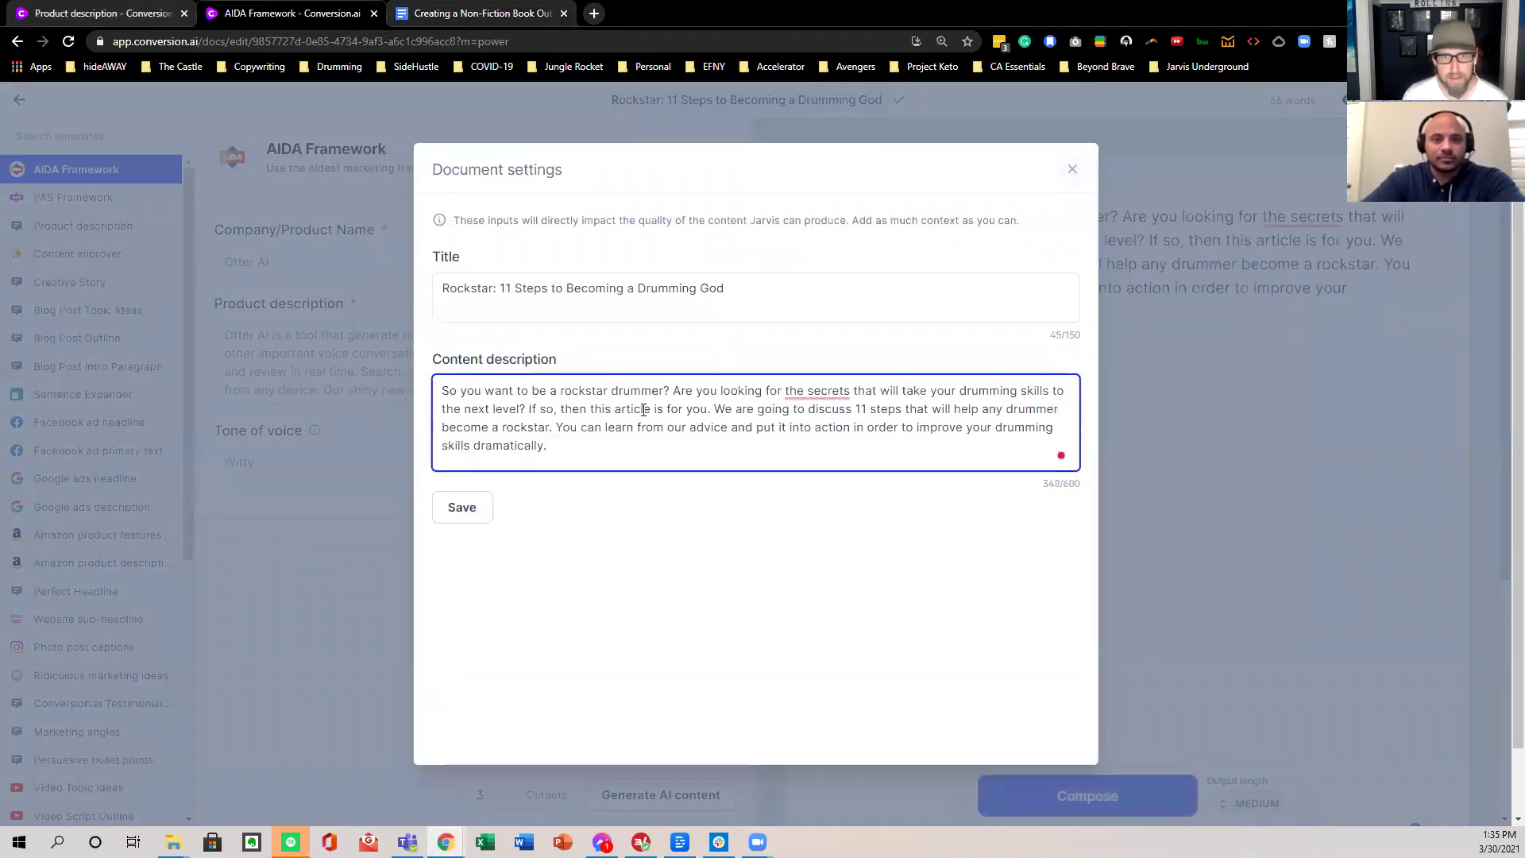
triple_click(543, 290)
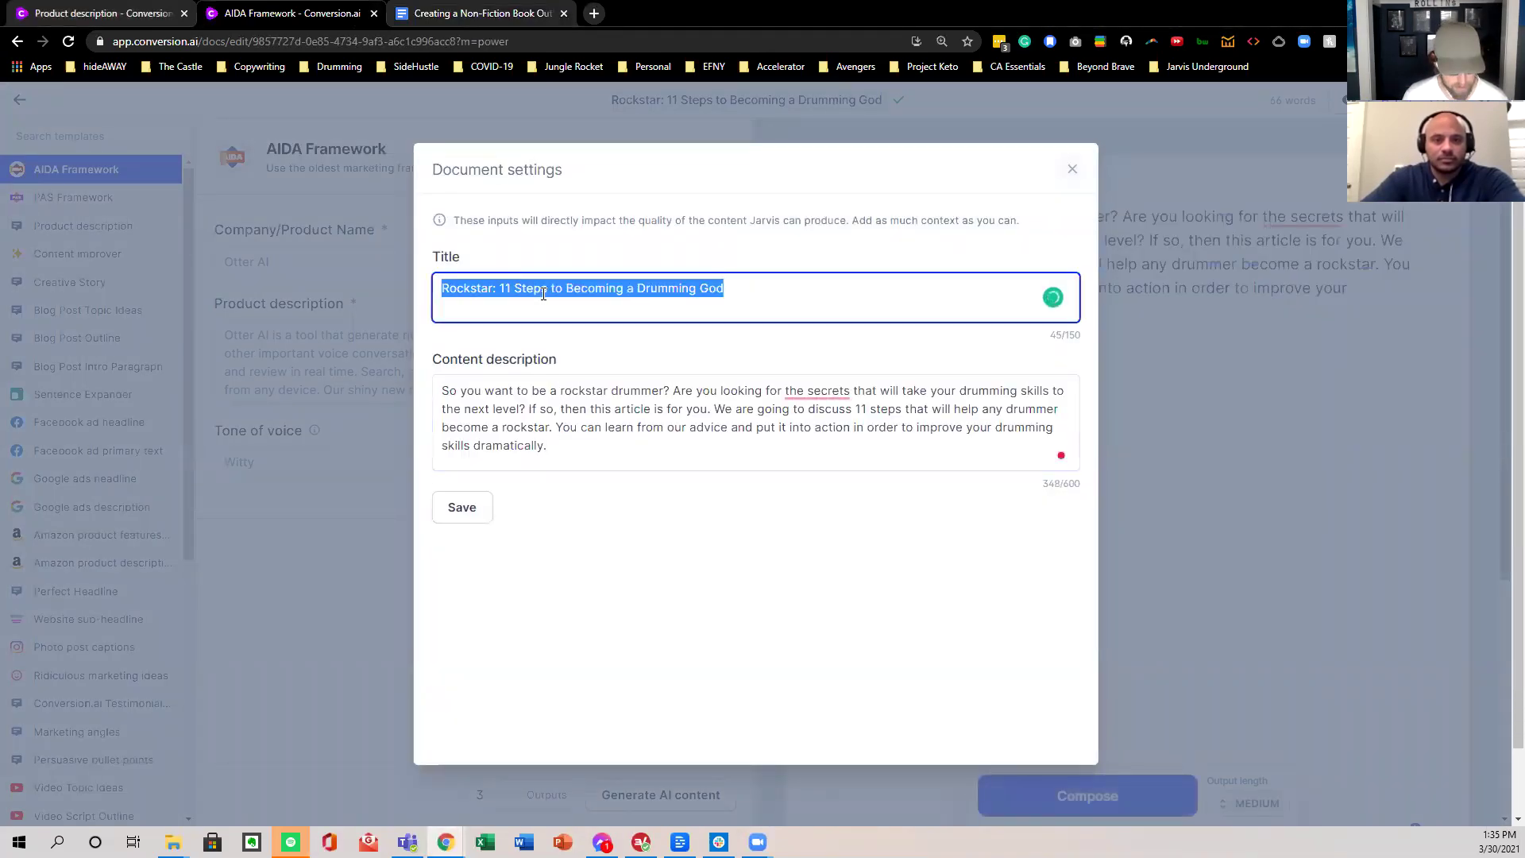
click(1271, 356)
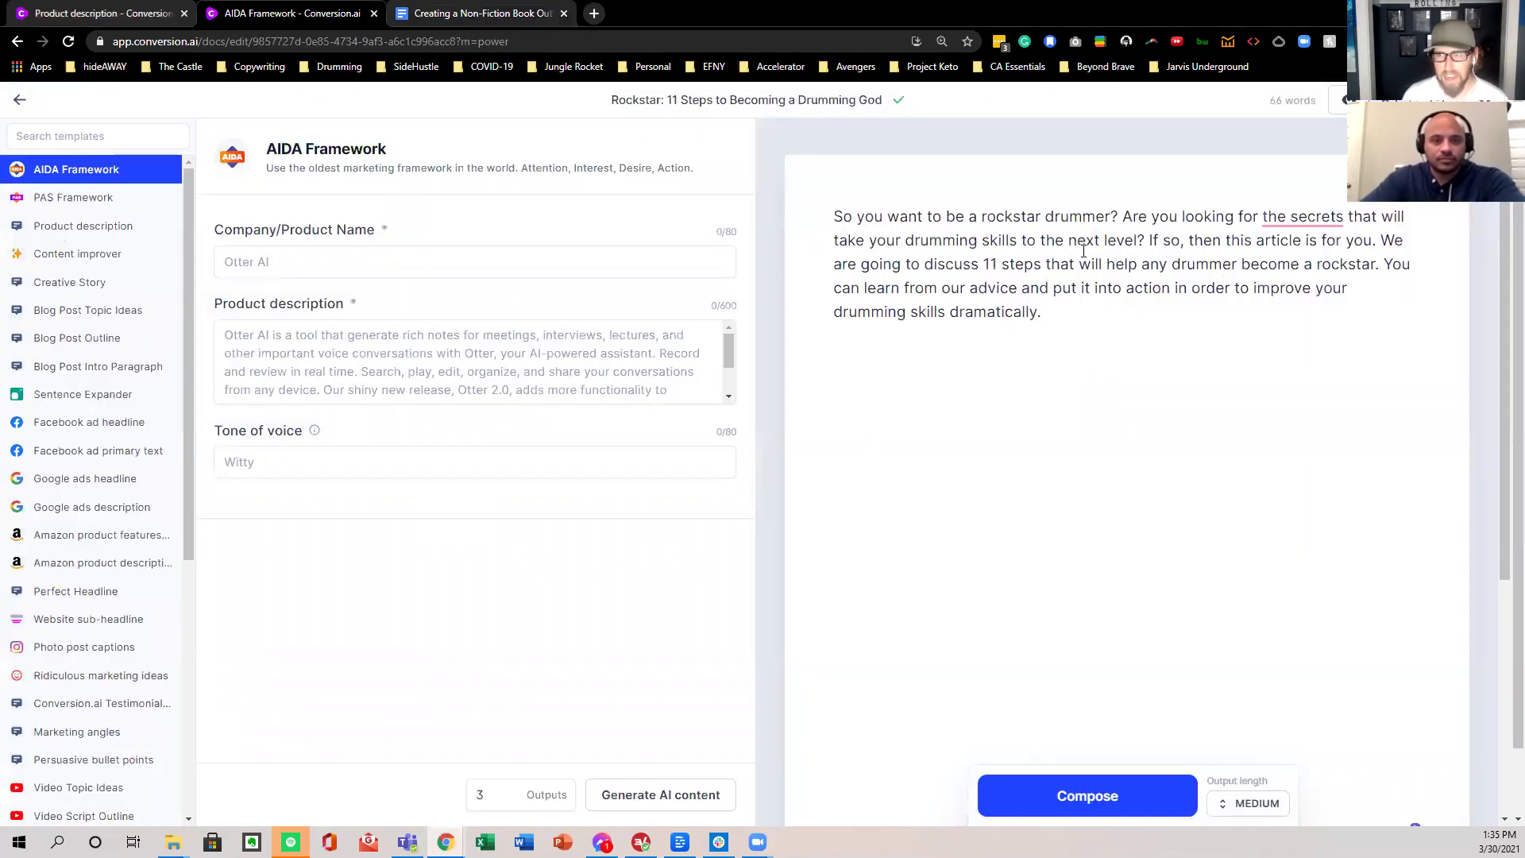
- Compose a medium-length continuation below the intro paragraph
click(1153, 800)
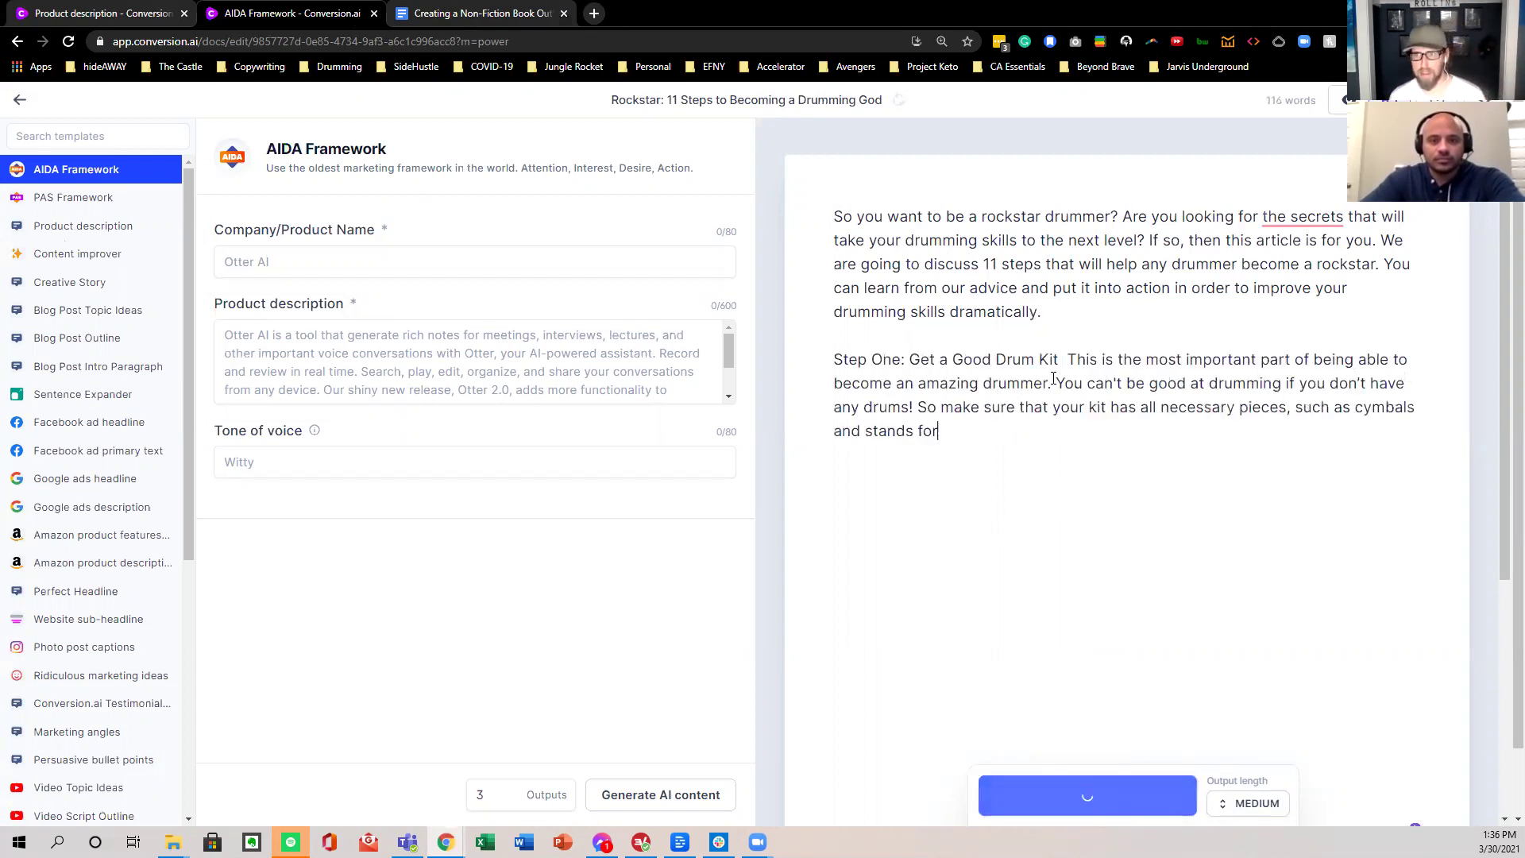
click(1117, 435)
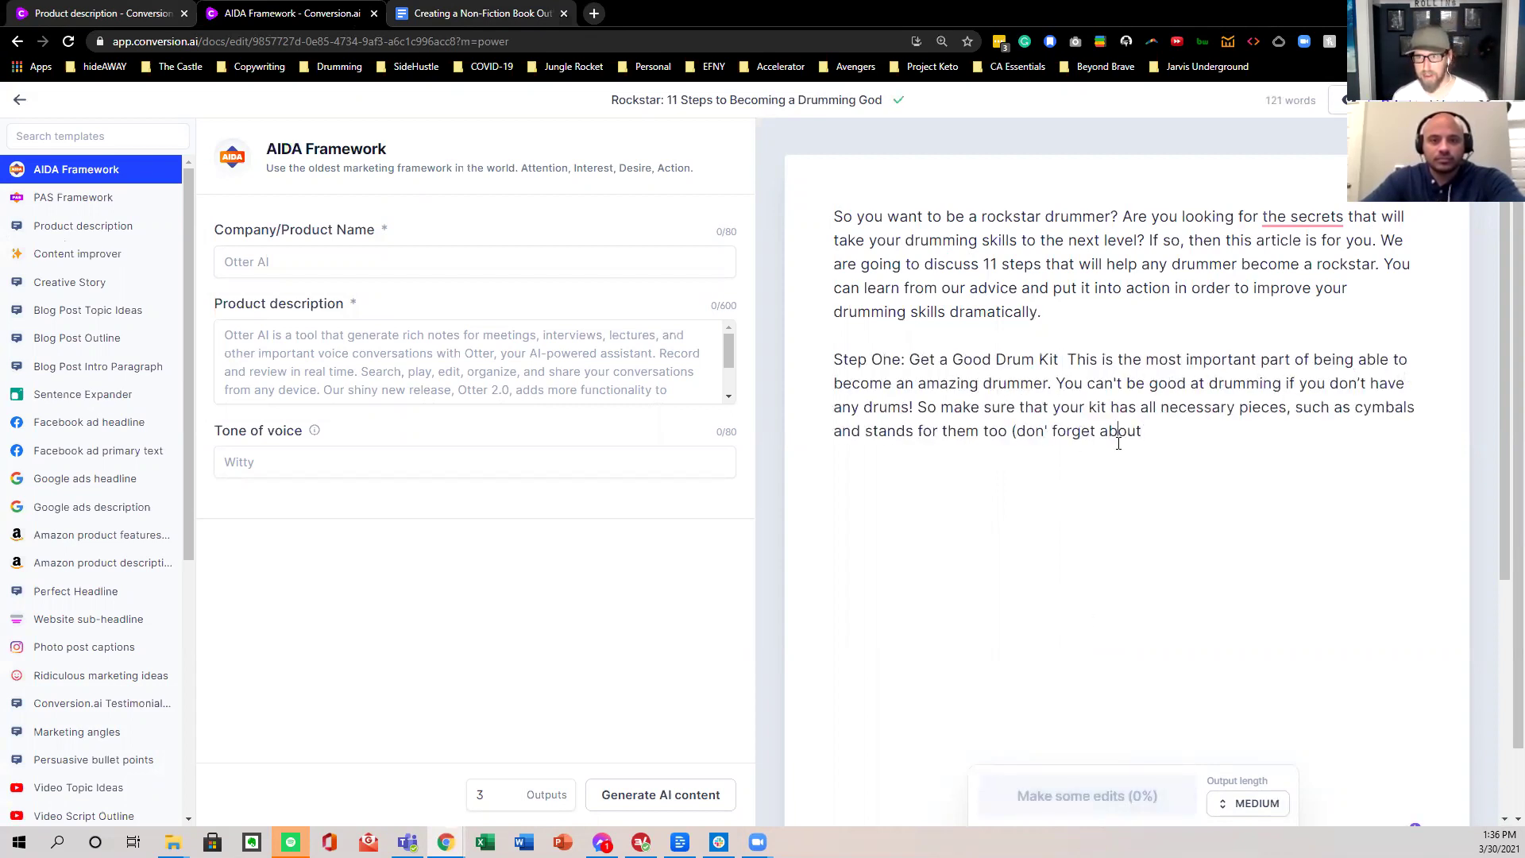
double_click(1194, 411)
click(1134, 357)
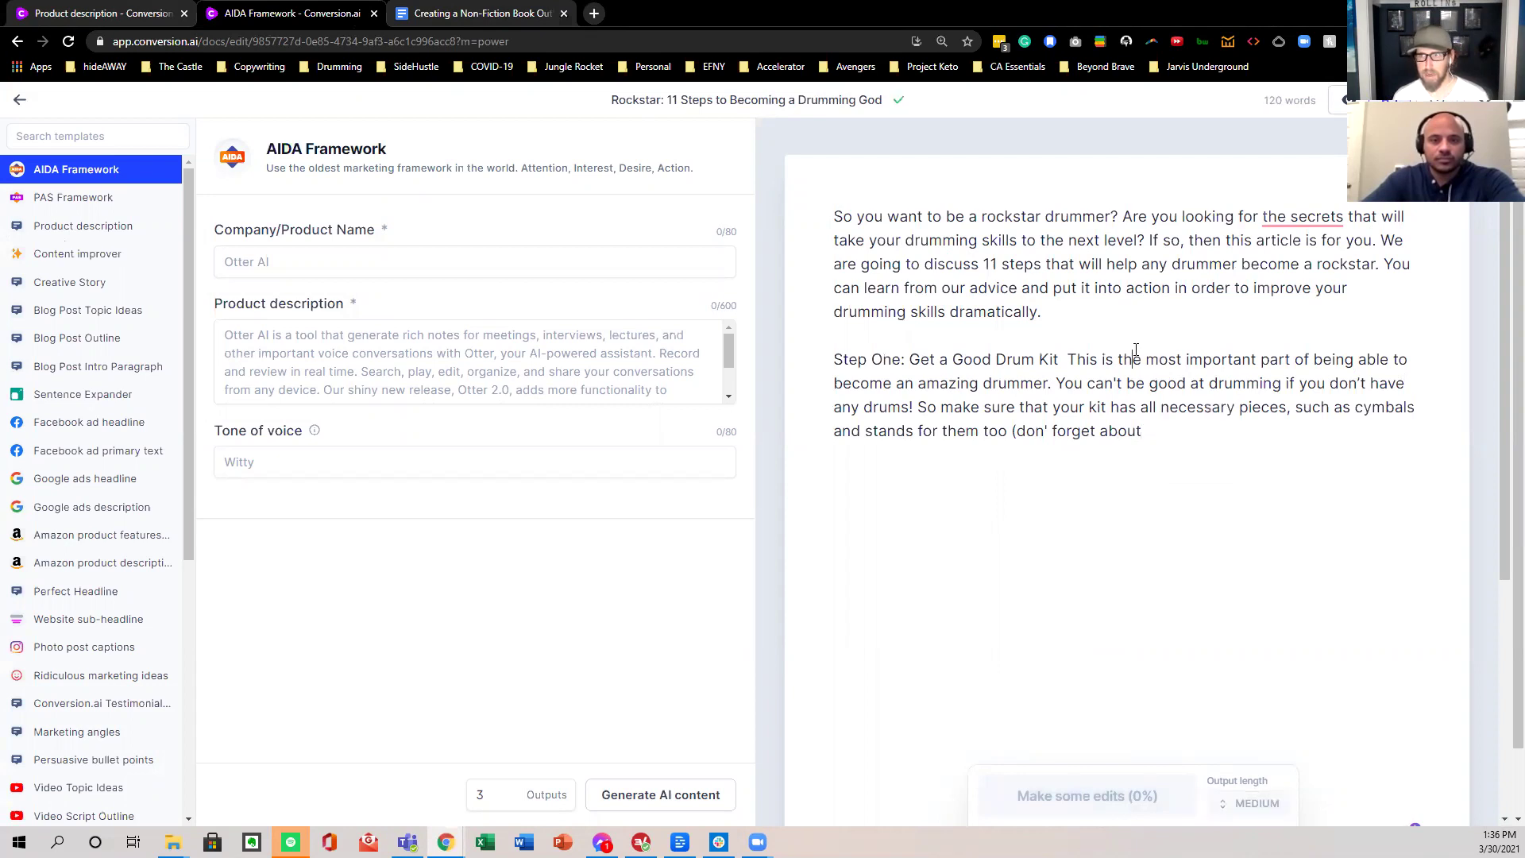
- Accept the Grammarly correction that removes "the" before "secrets" in the intro paragraph
mouse_move(1288, 213)
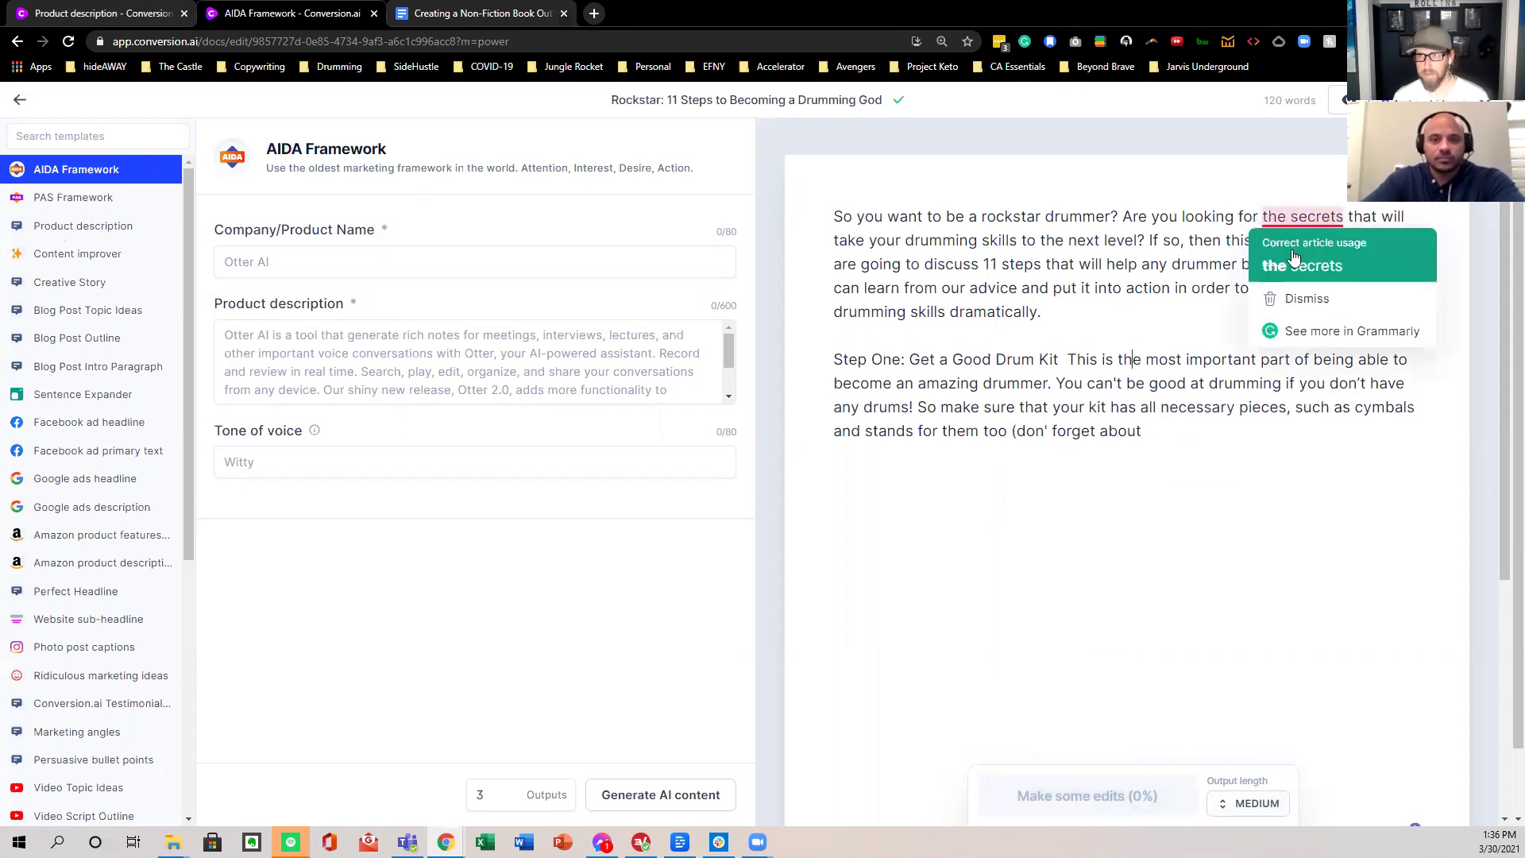
click(1294, 259)
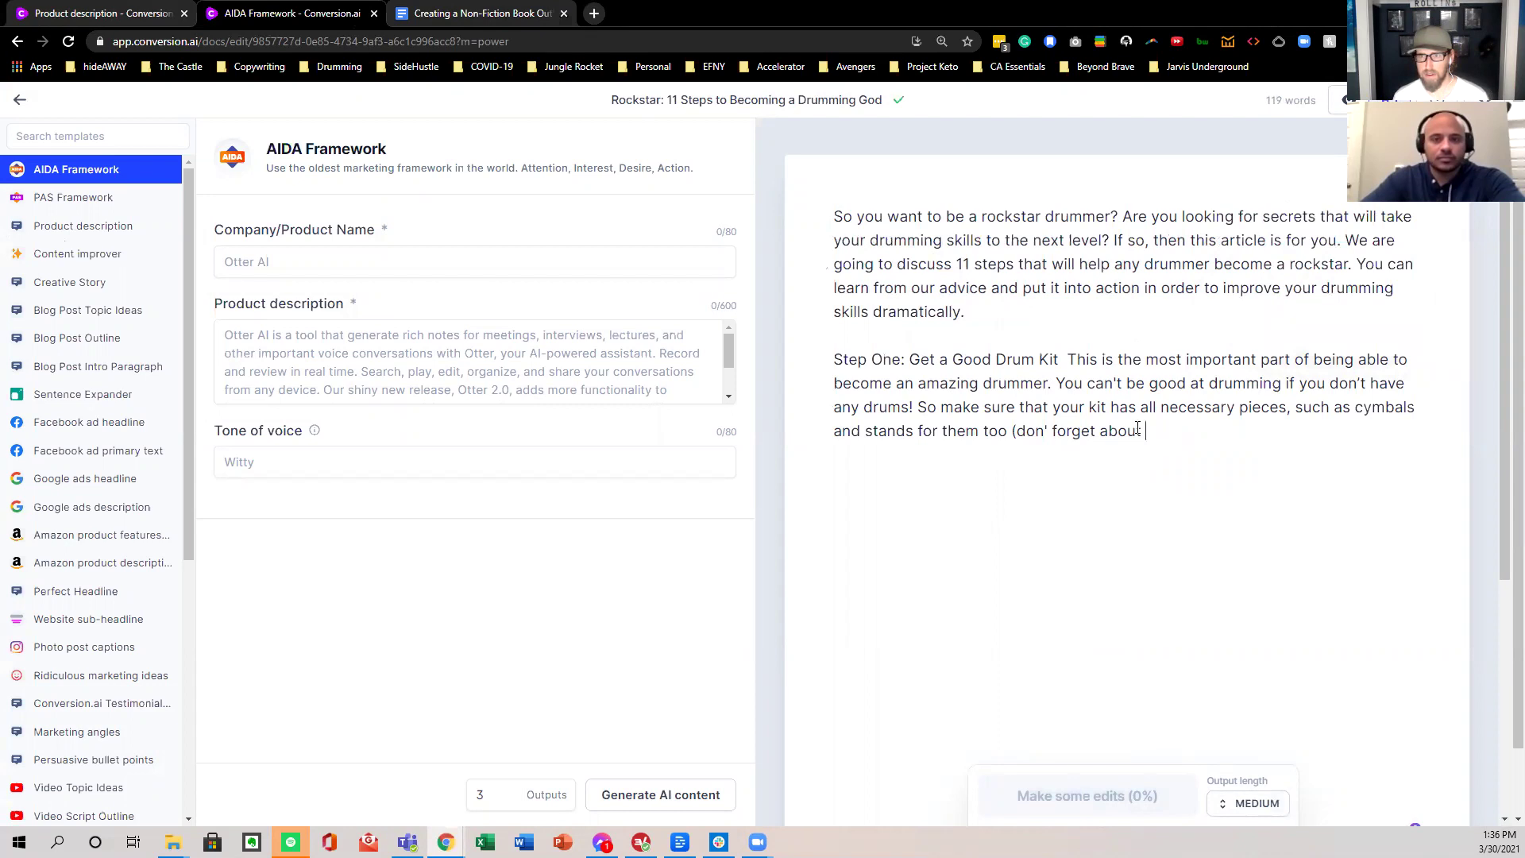
drag(1166, 442, 802, 349)
click(802, 349)
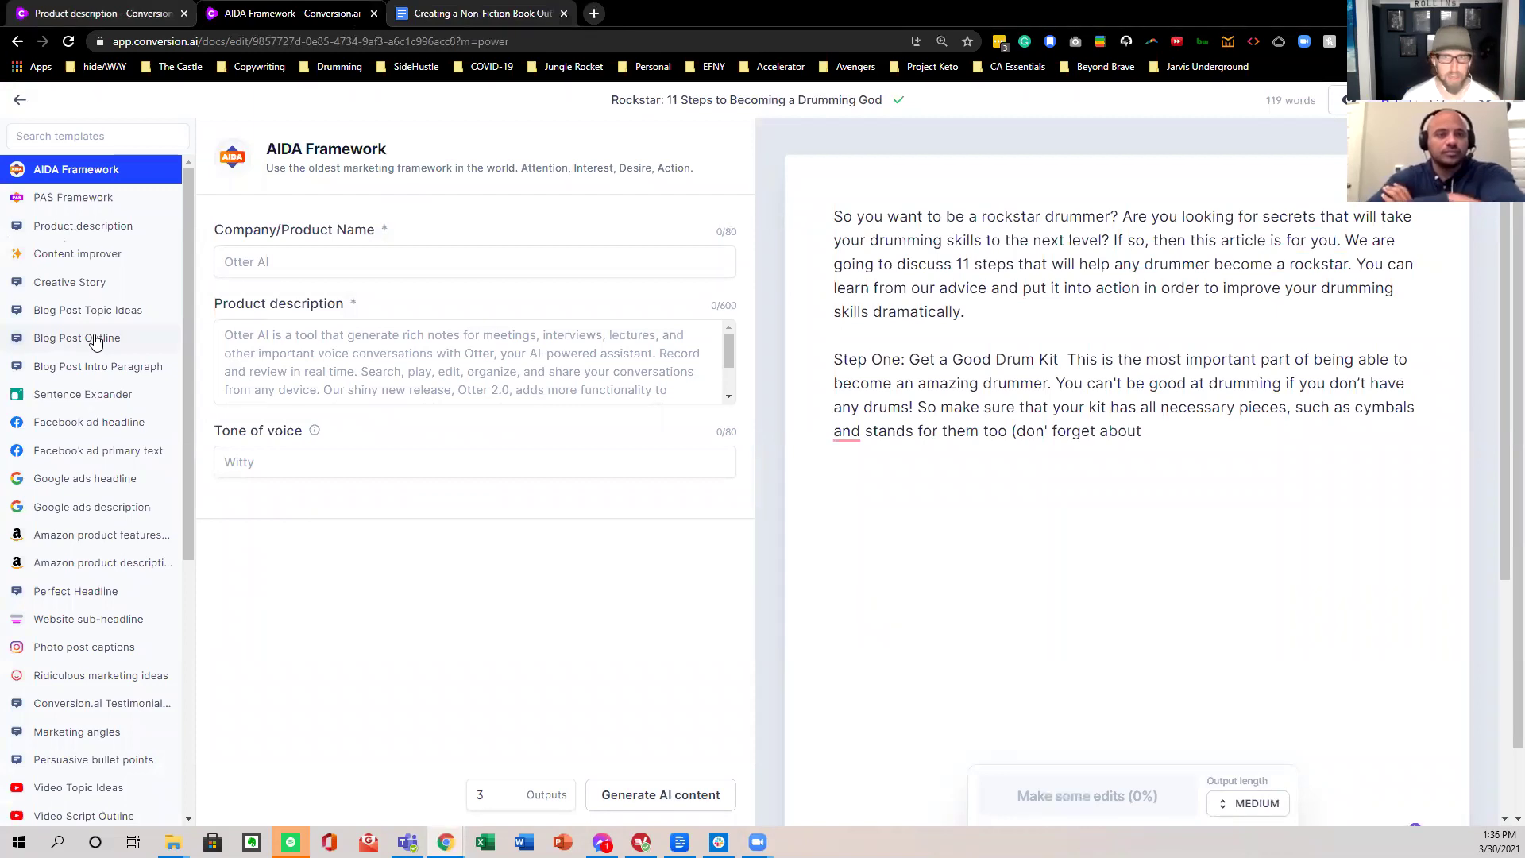
- Compare the Problem Solving Outline questions and chapter structure in Google Docs with the Conversion.ai document and its settings
click(399, 17)
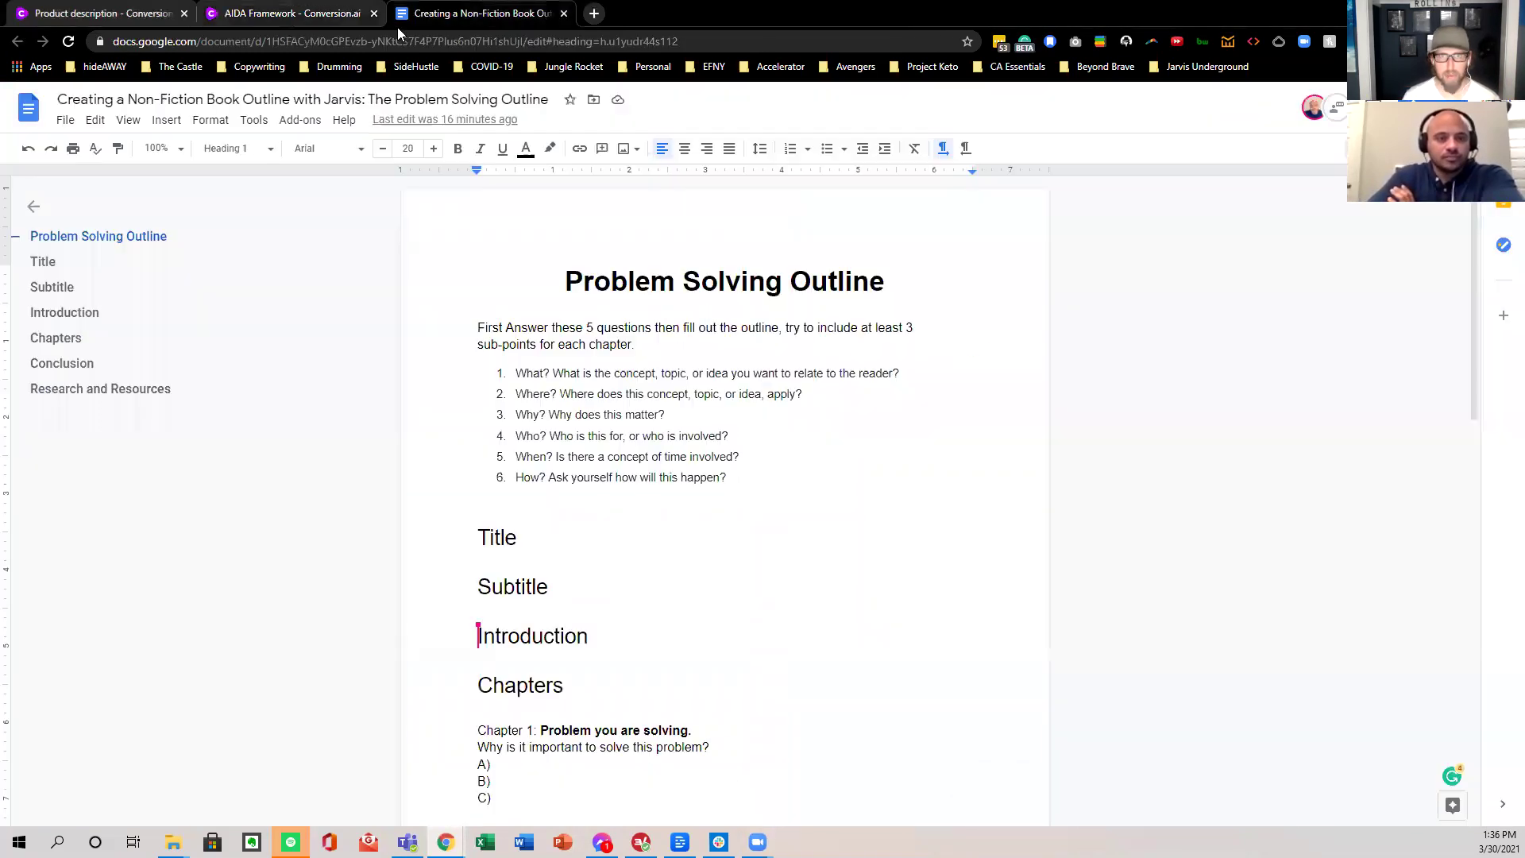
click(338, 16)
click(776, 99)
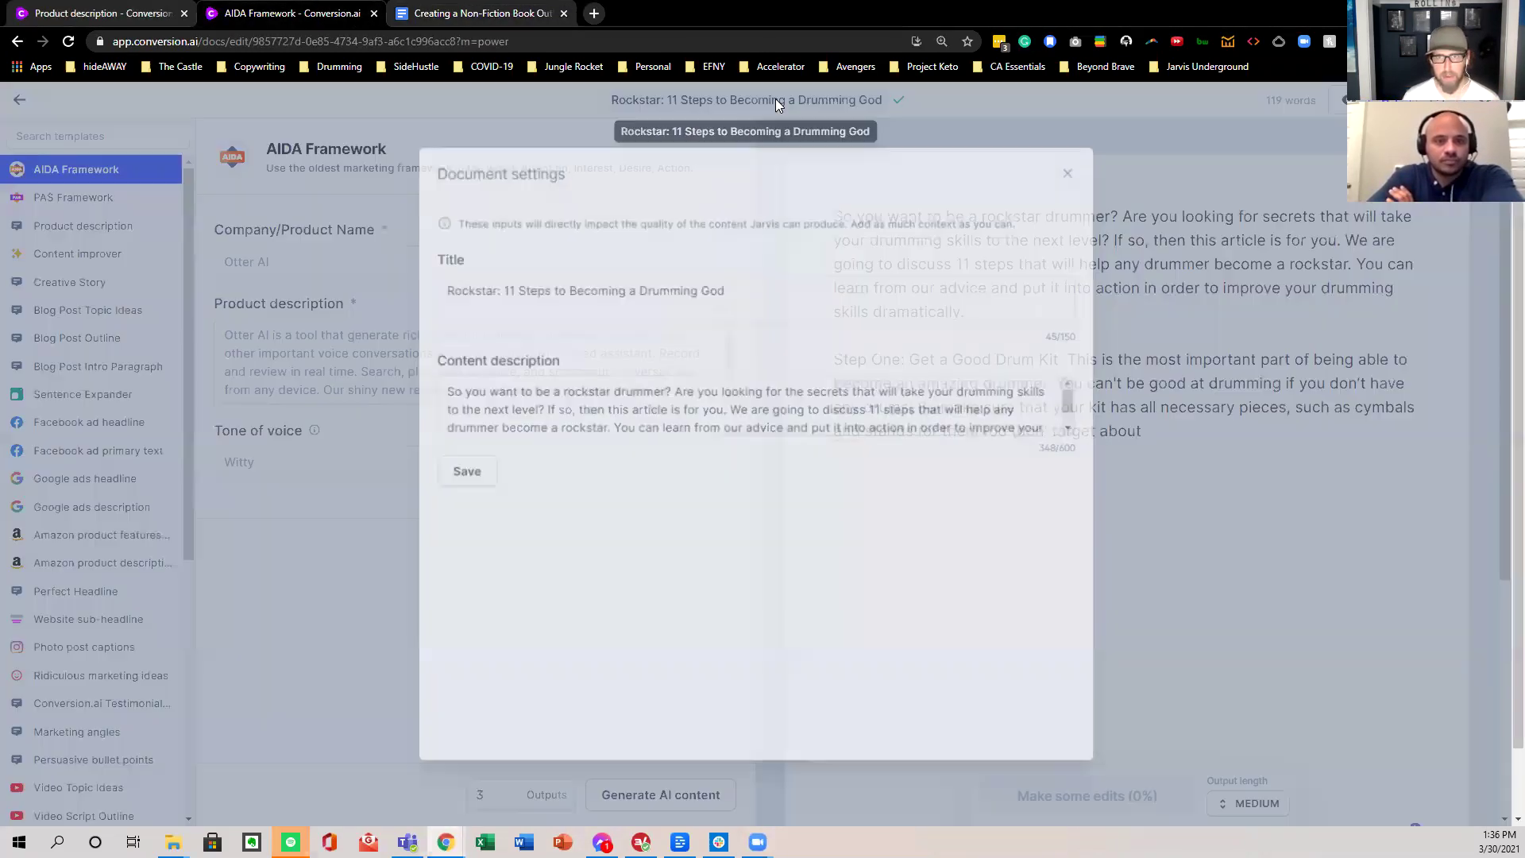
click(771, 114)
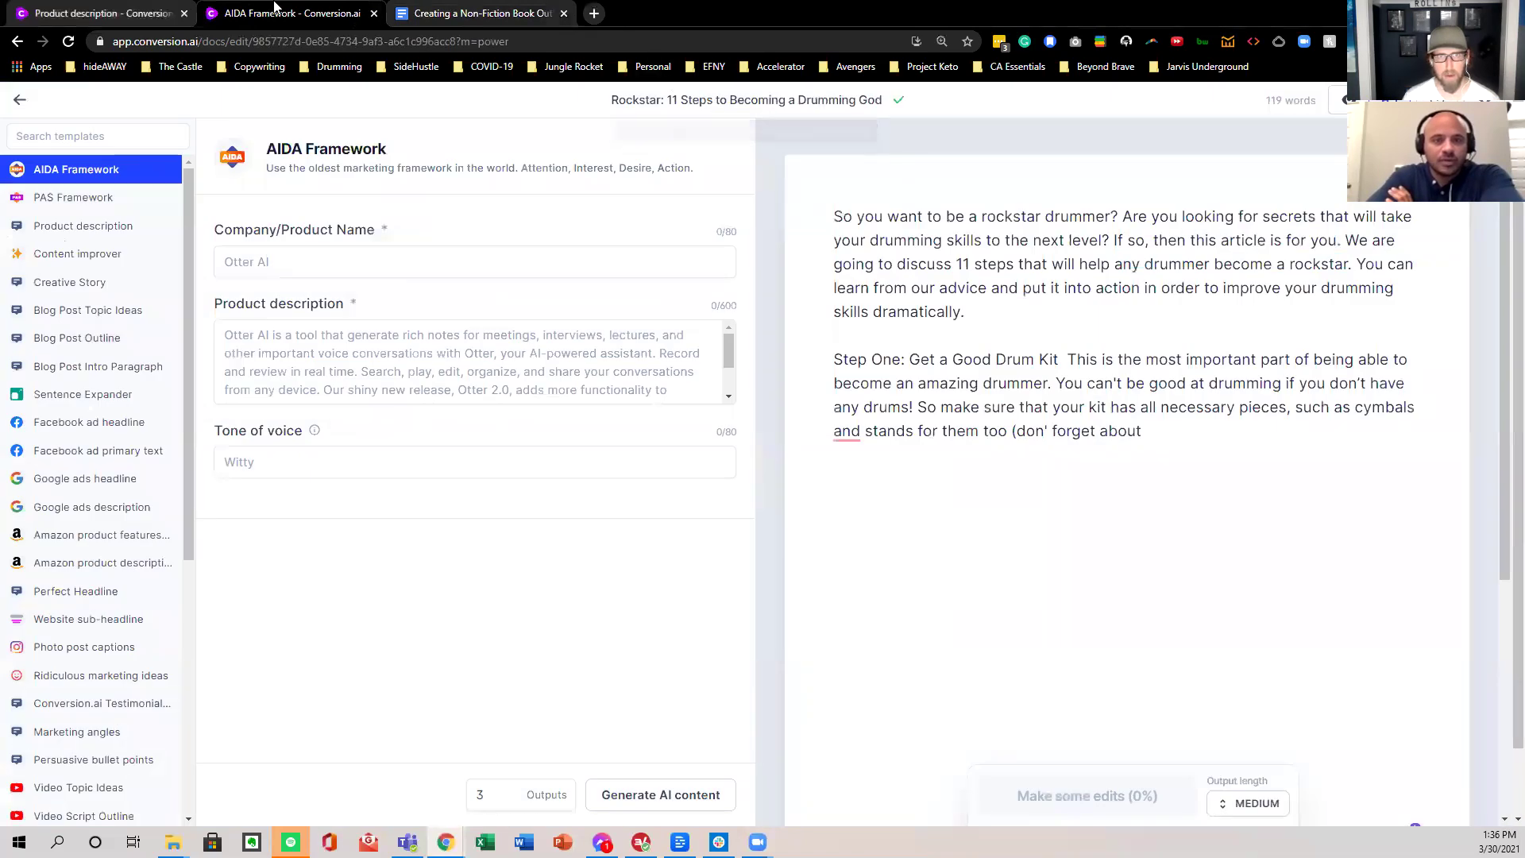
click(401, 16)
click(308, 8)
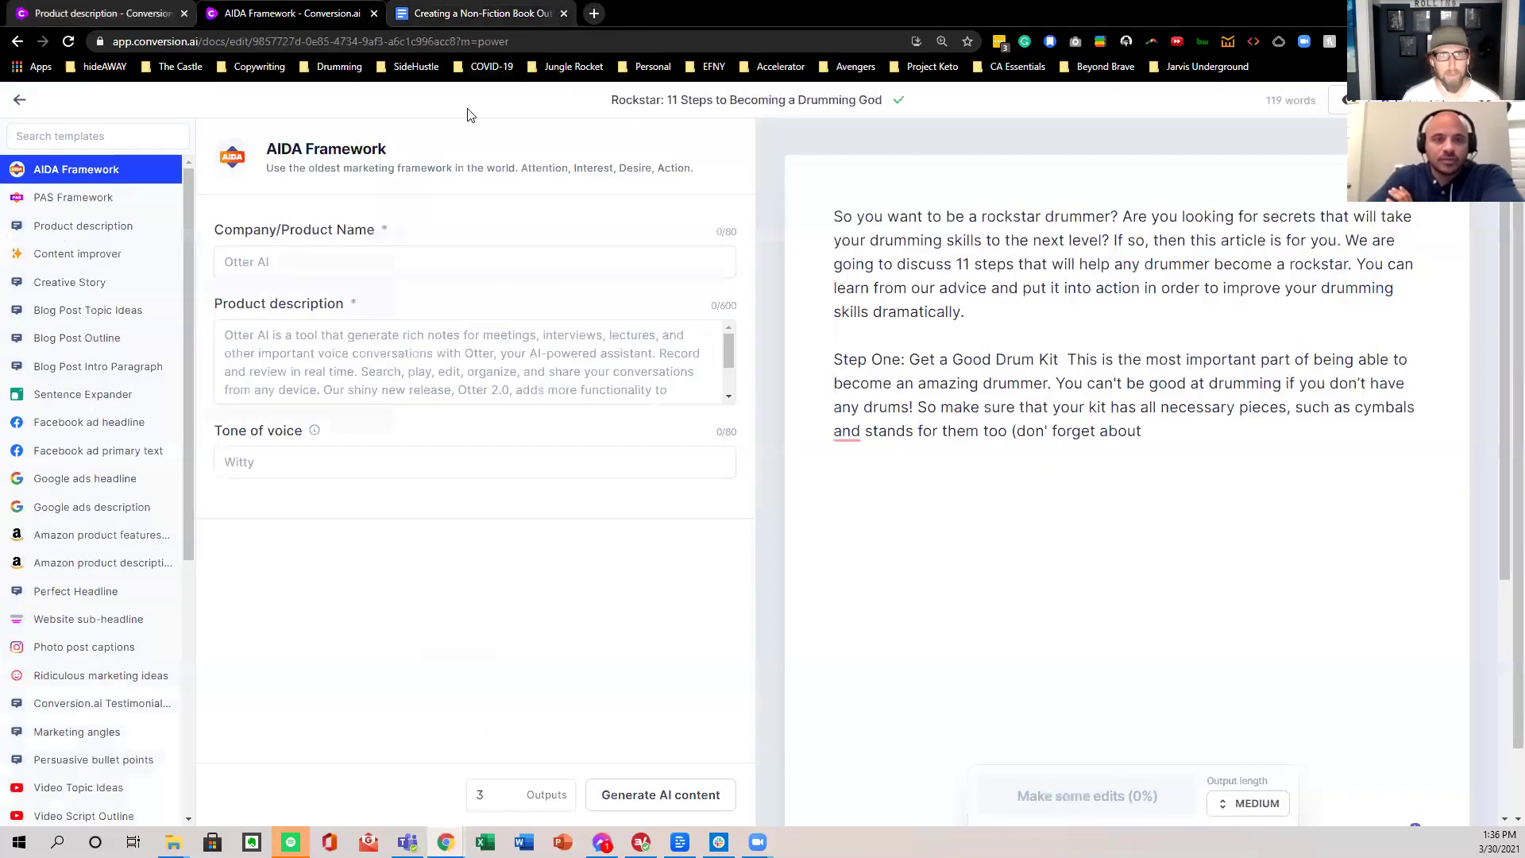
click(433, 24)
scroll(562, 423, down, 2)
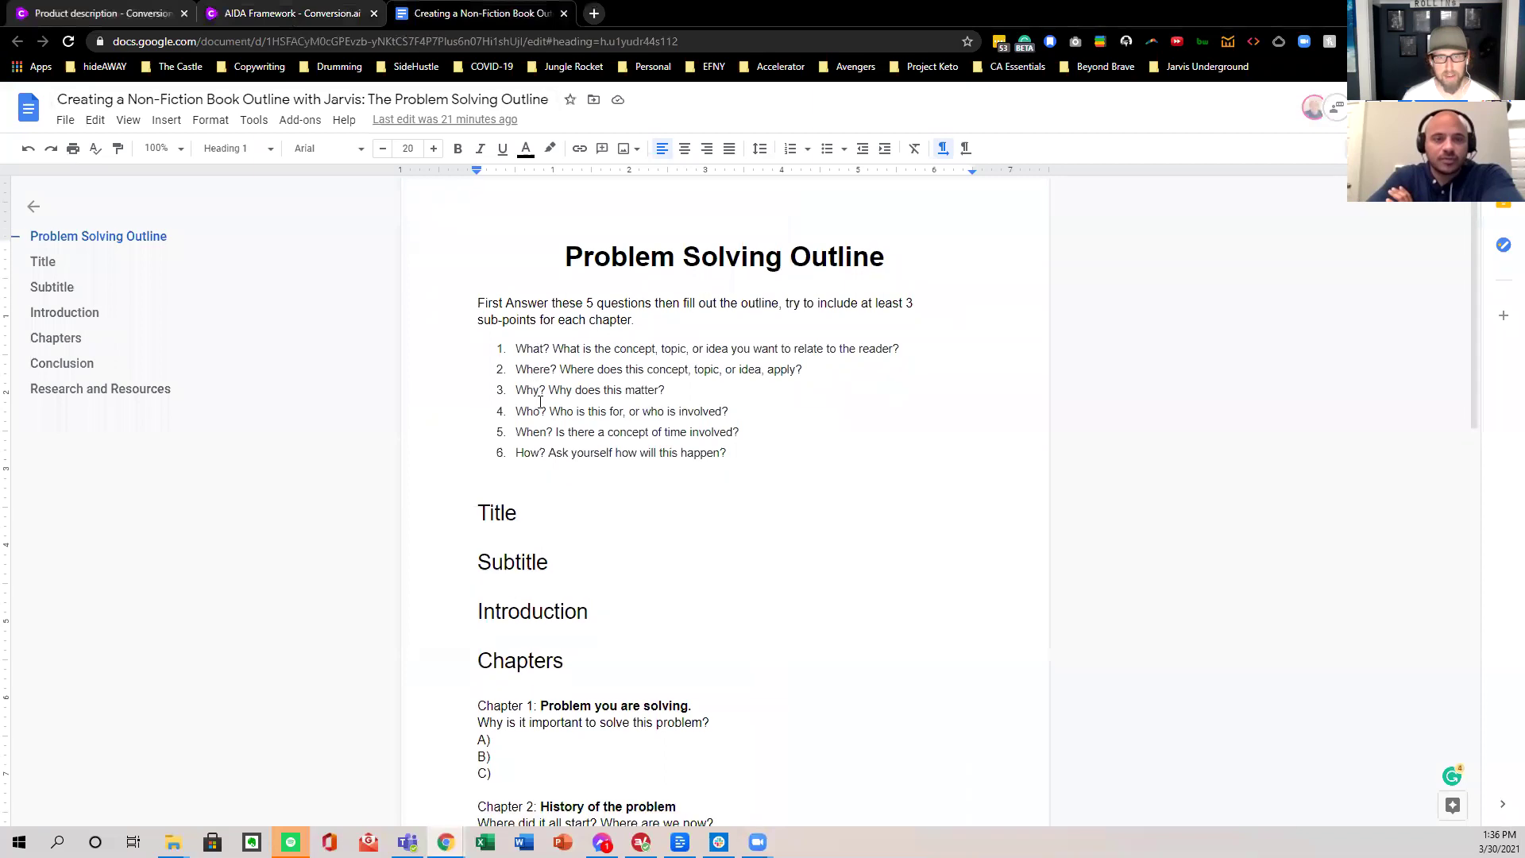
scroll(699, 333, up, 1)
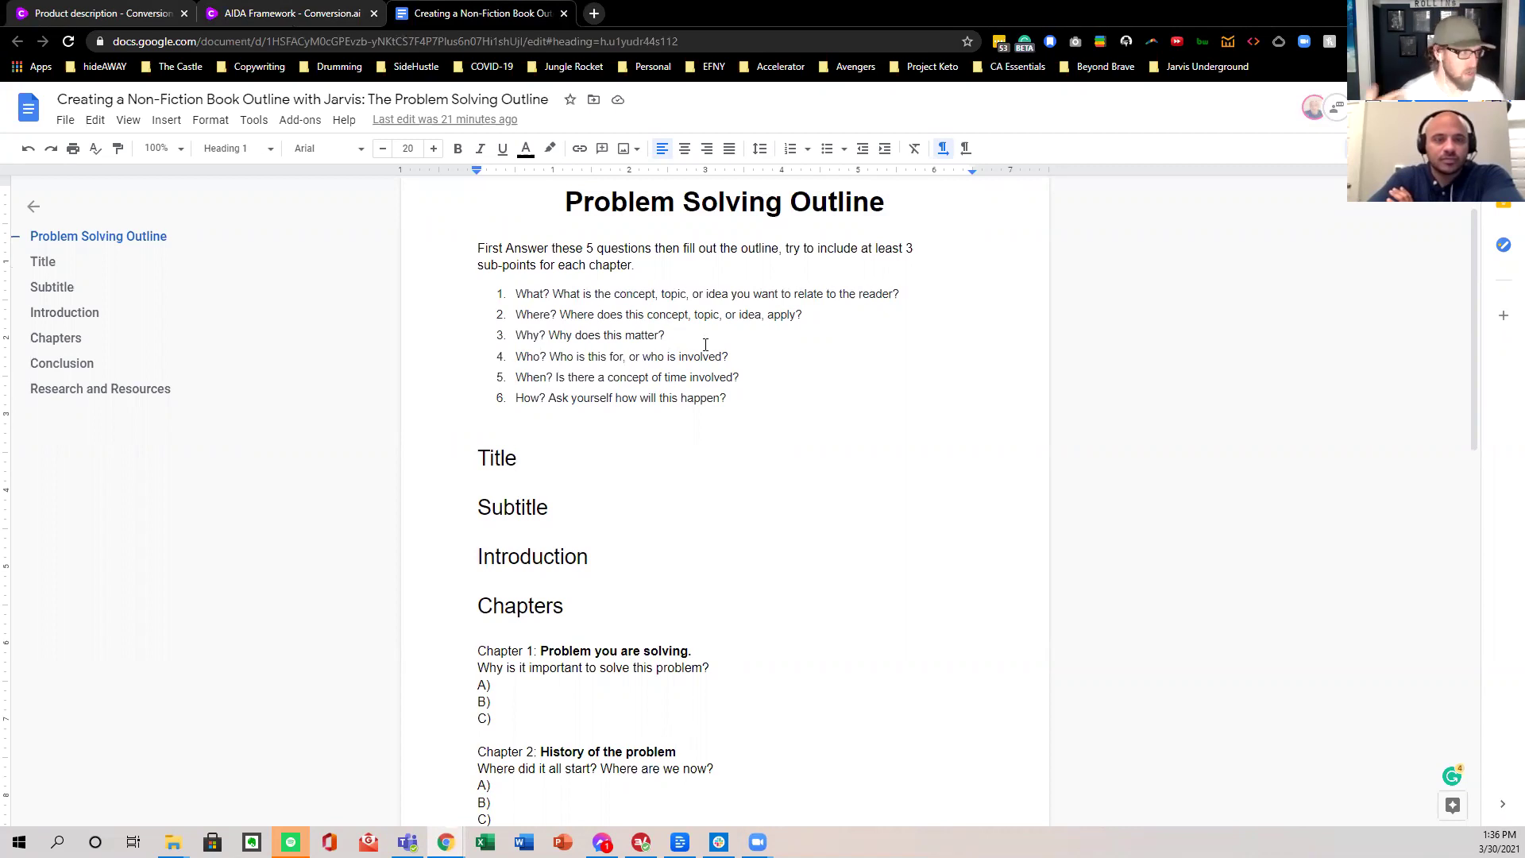
click(279, 13)
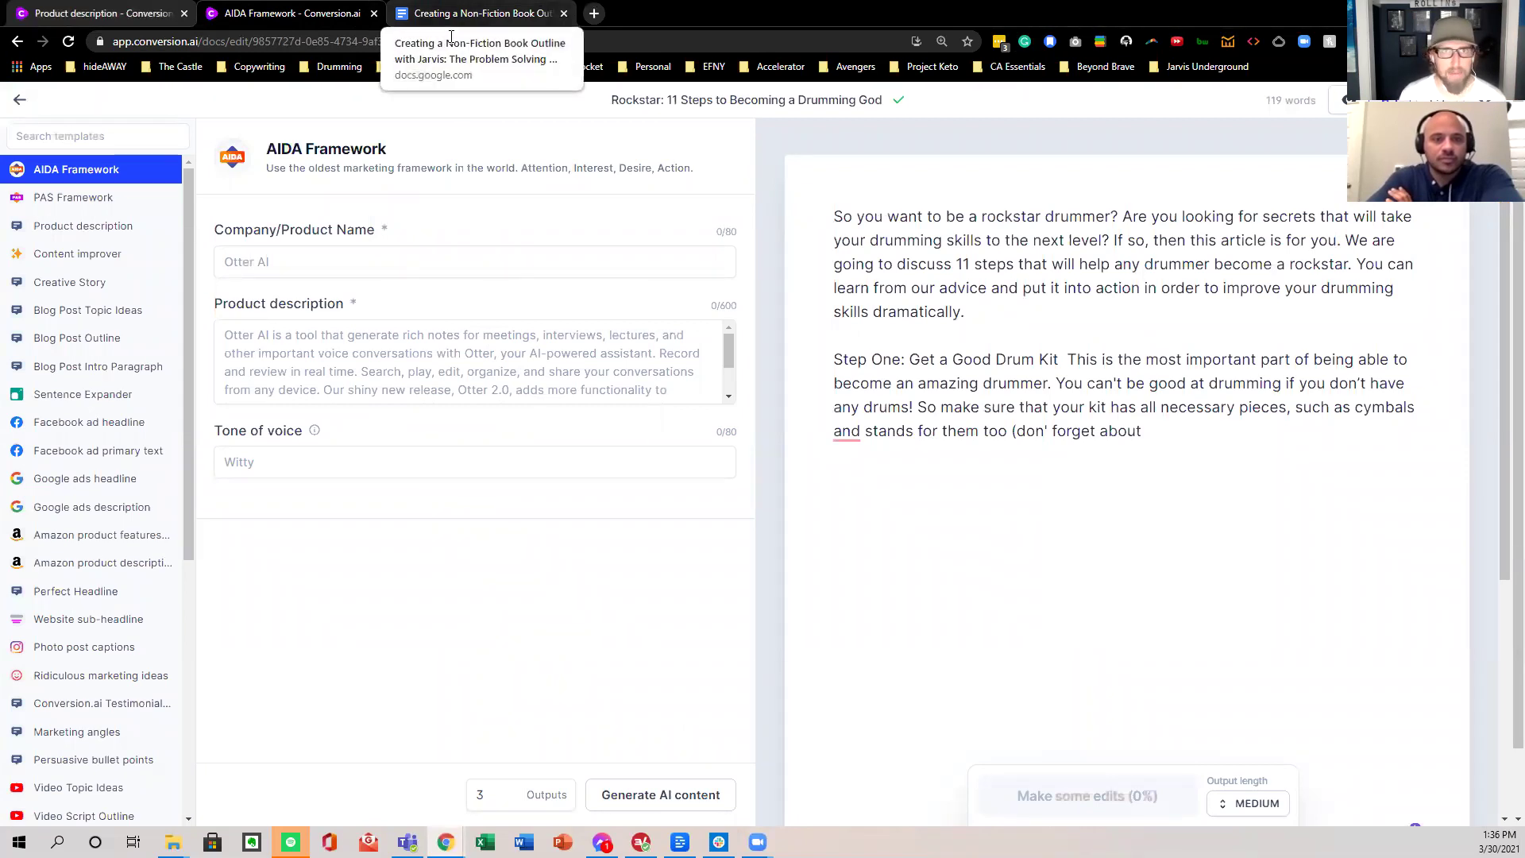
click(461, 14)
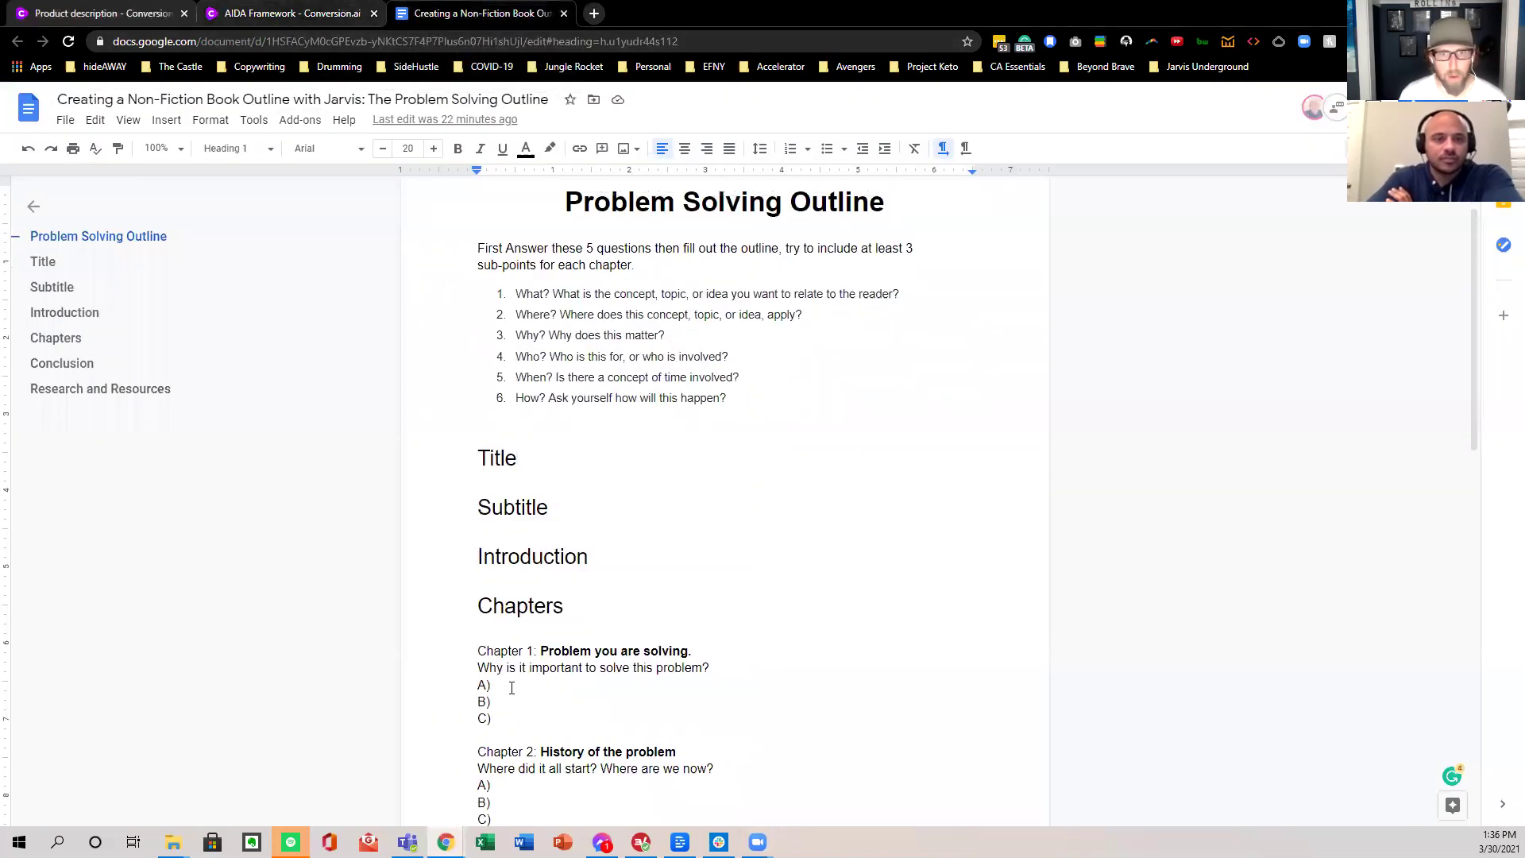
scroll(512, 688, down, 5)
- Switch to the Conversion.ai document, set the output length to Long and compose a continuation of the Step One paragraph
click(286, 14)
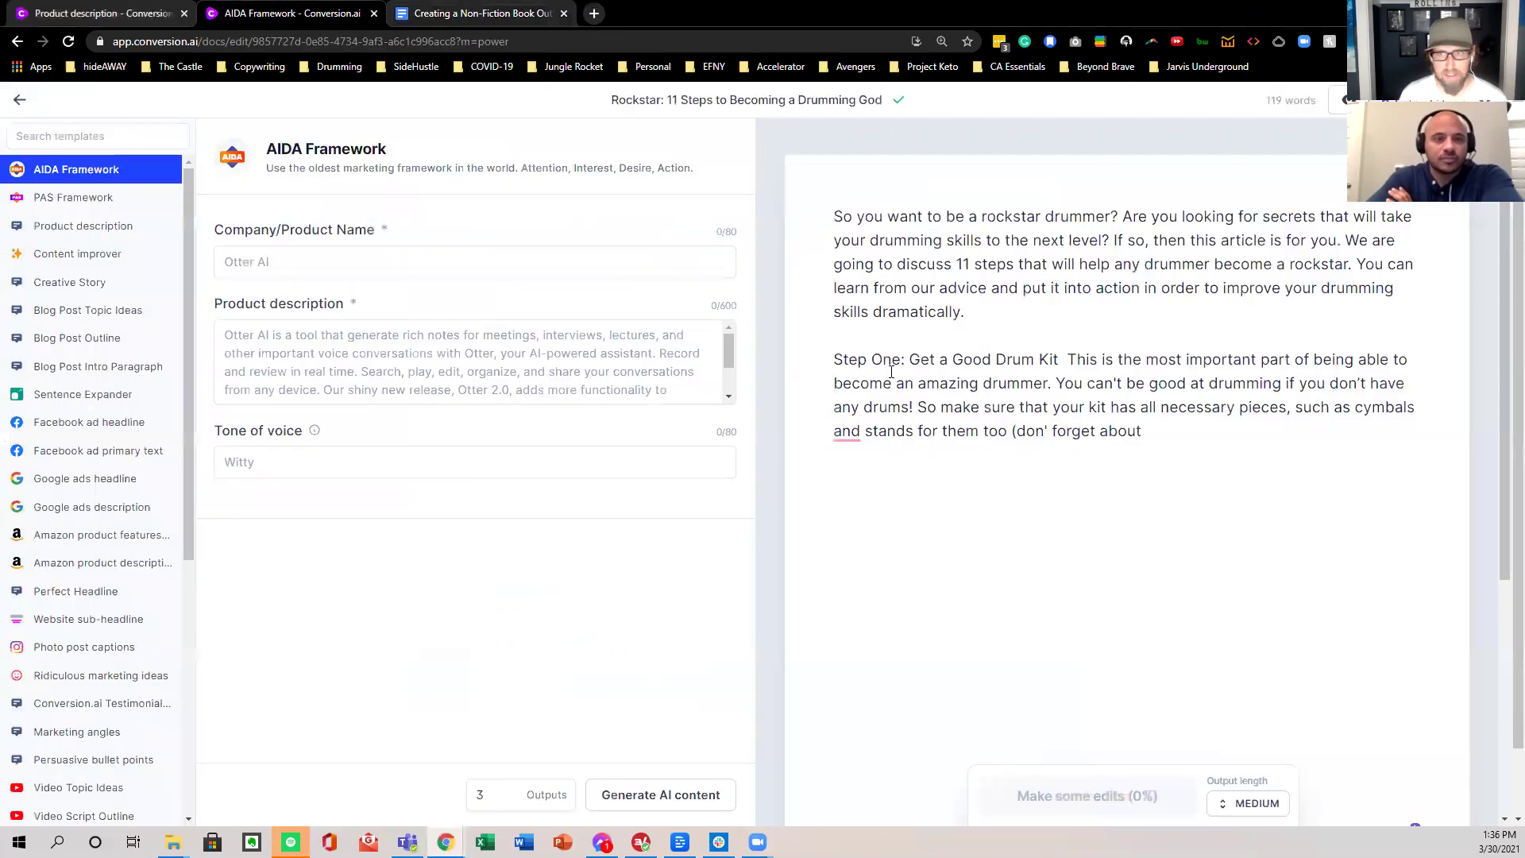
drag(1147, 431, 833, 359)
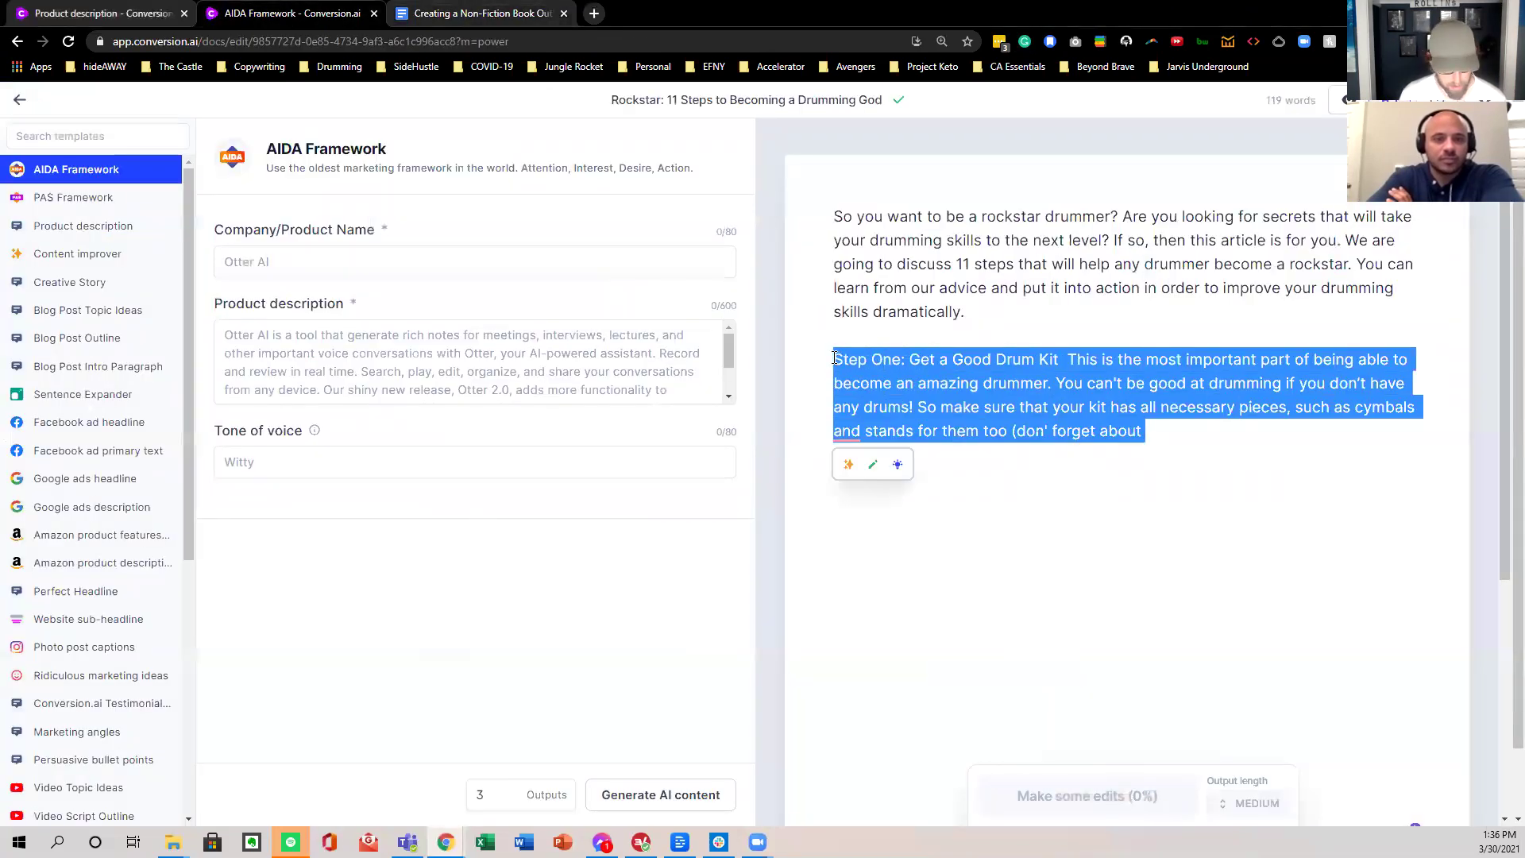
key(BackSpace)
key(ctrl+z)
click(1248, 803)
click(1235, 750)
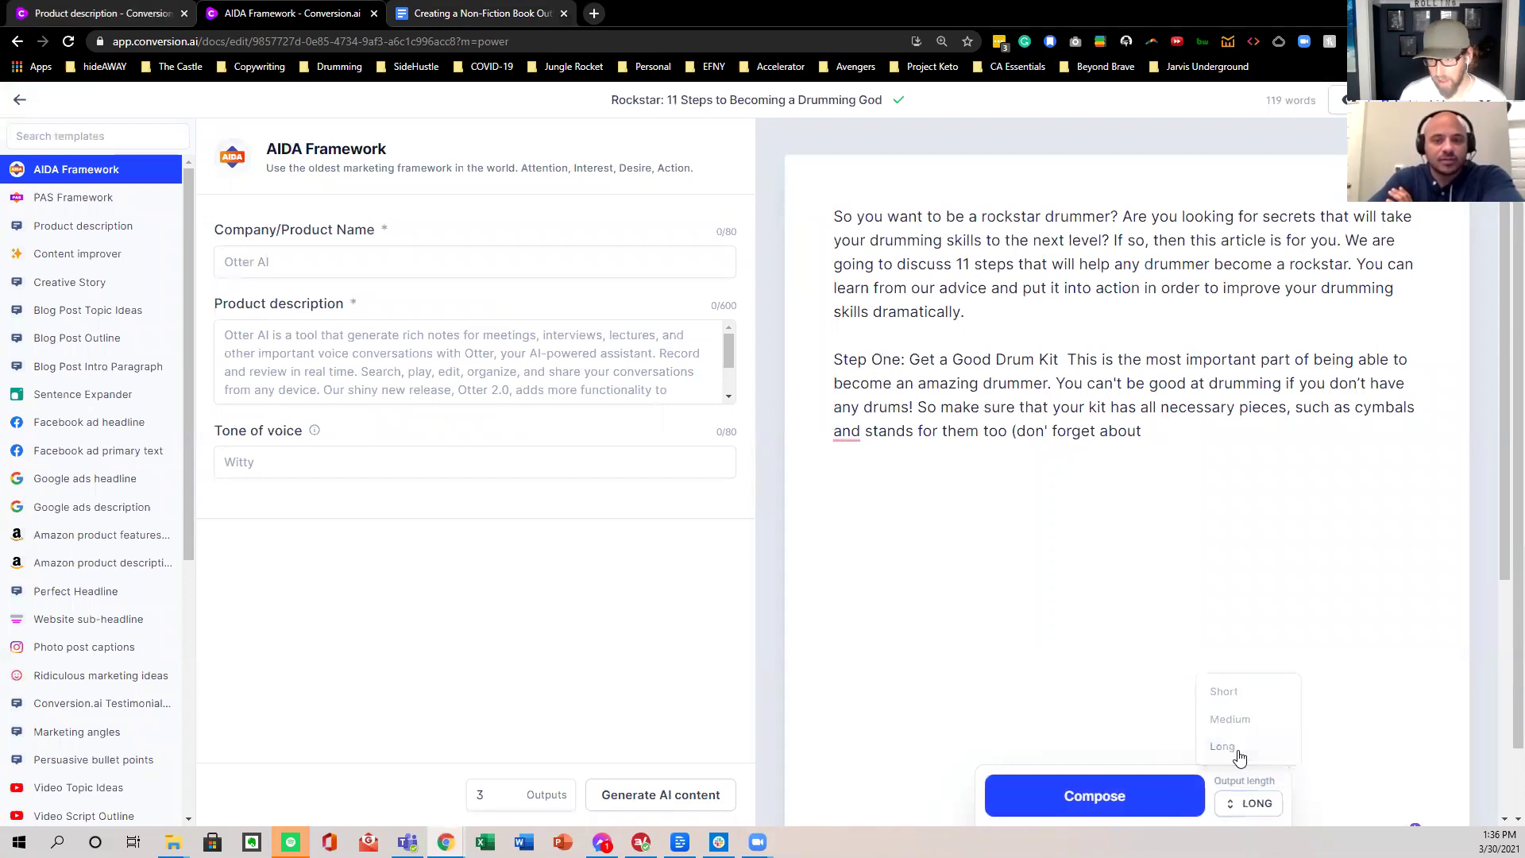
click(1151, 796)
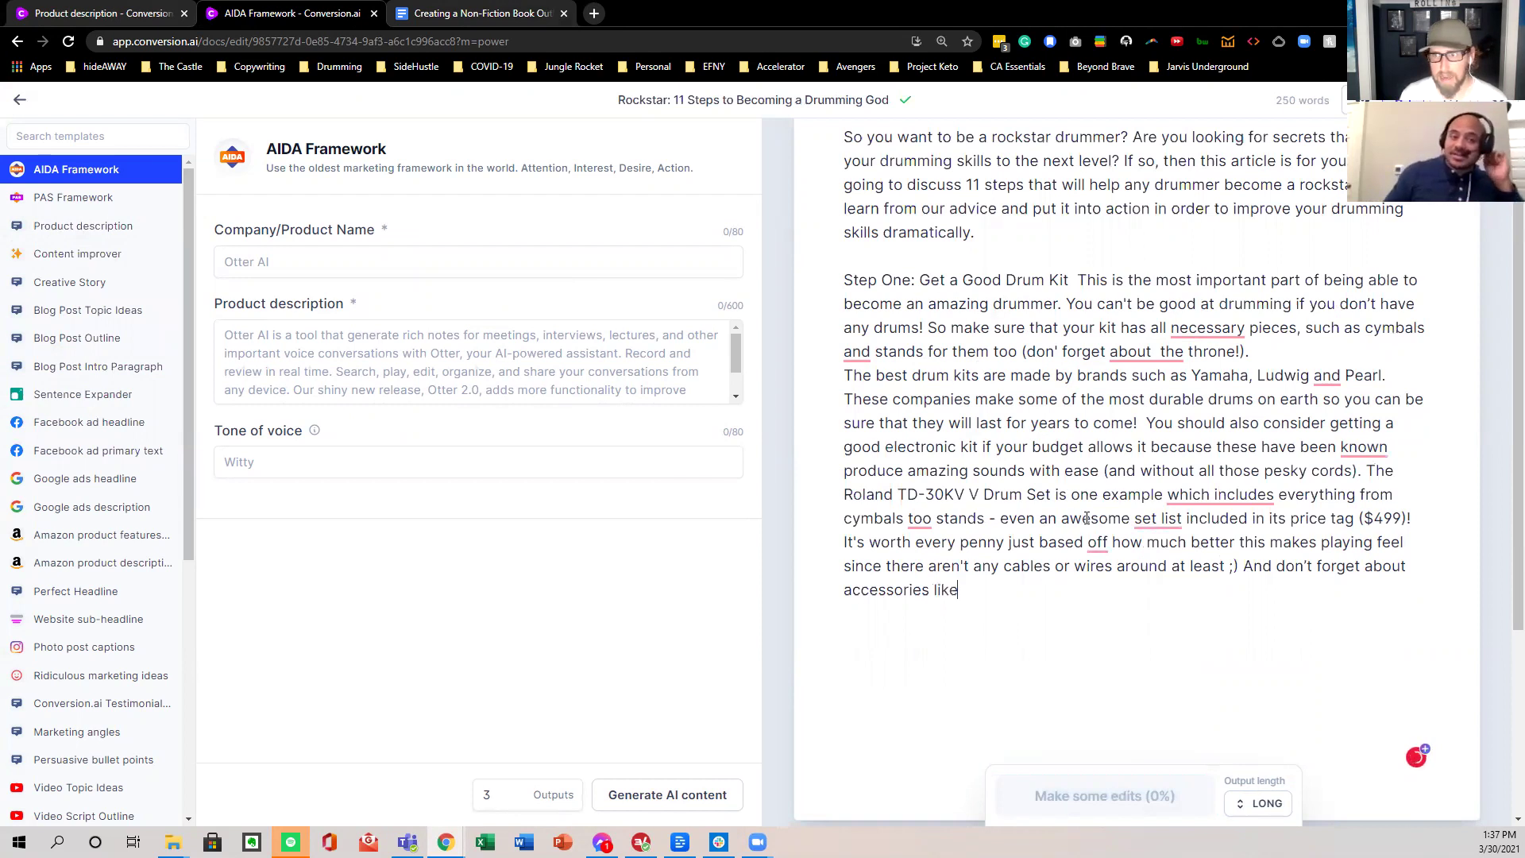
scroll(1058, 498, down, 1)
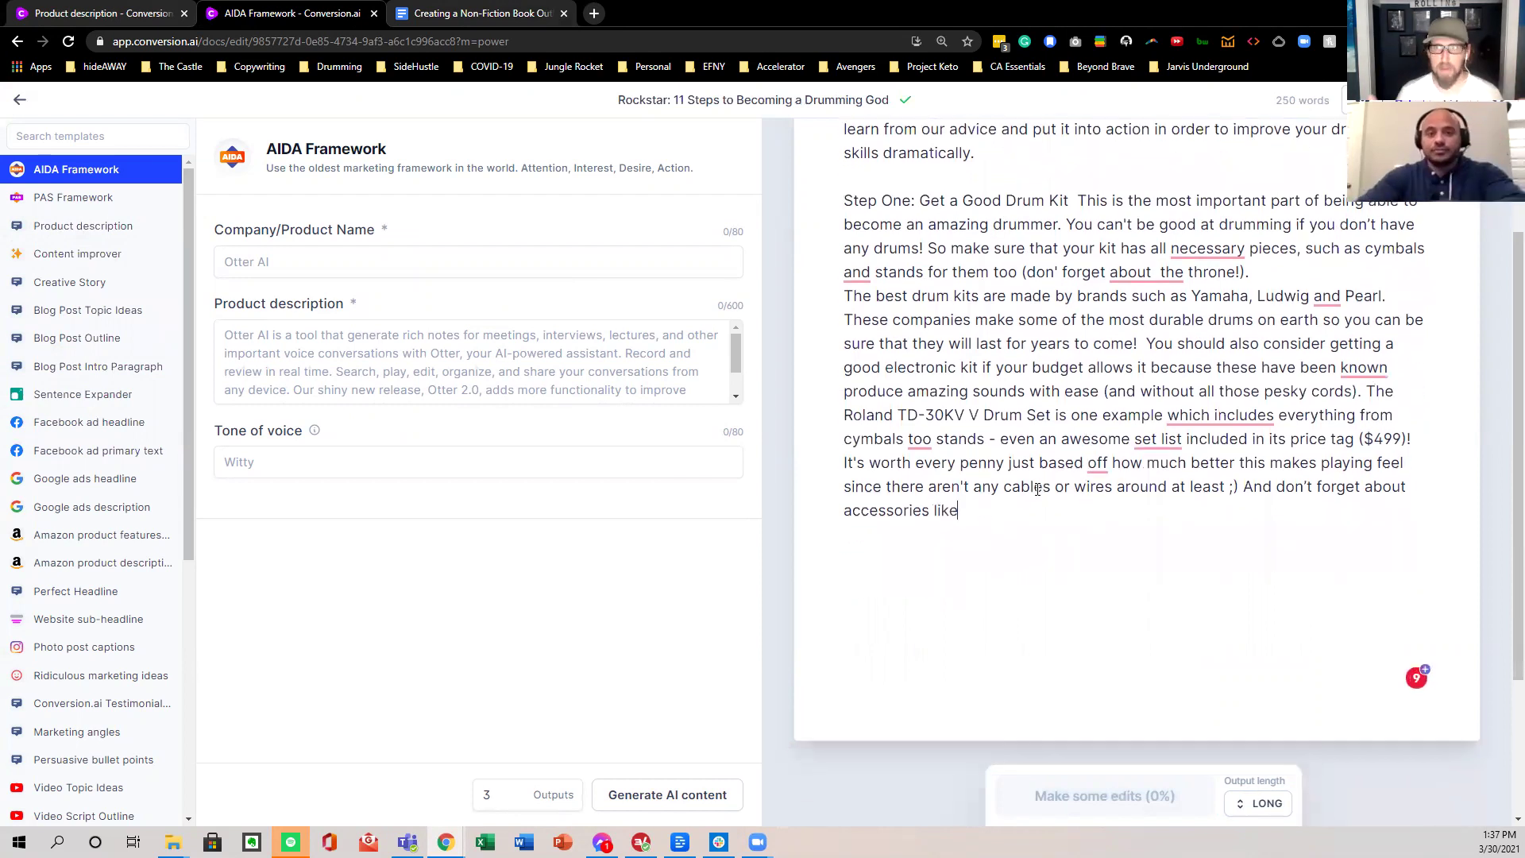
drag(842, 200, 1013, 508)
click(914, 188)
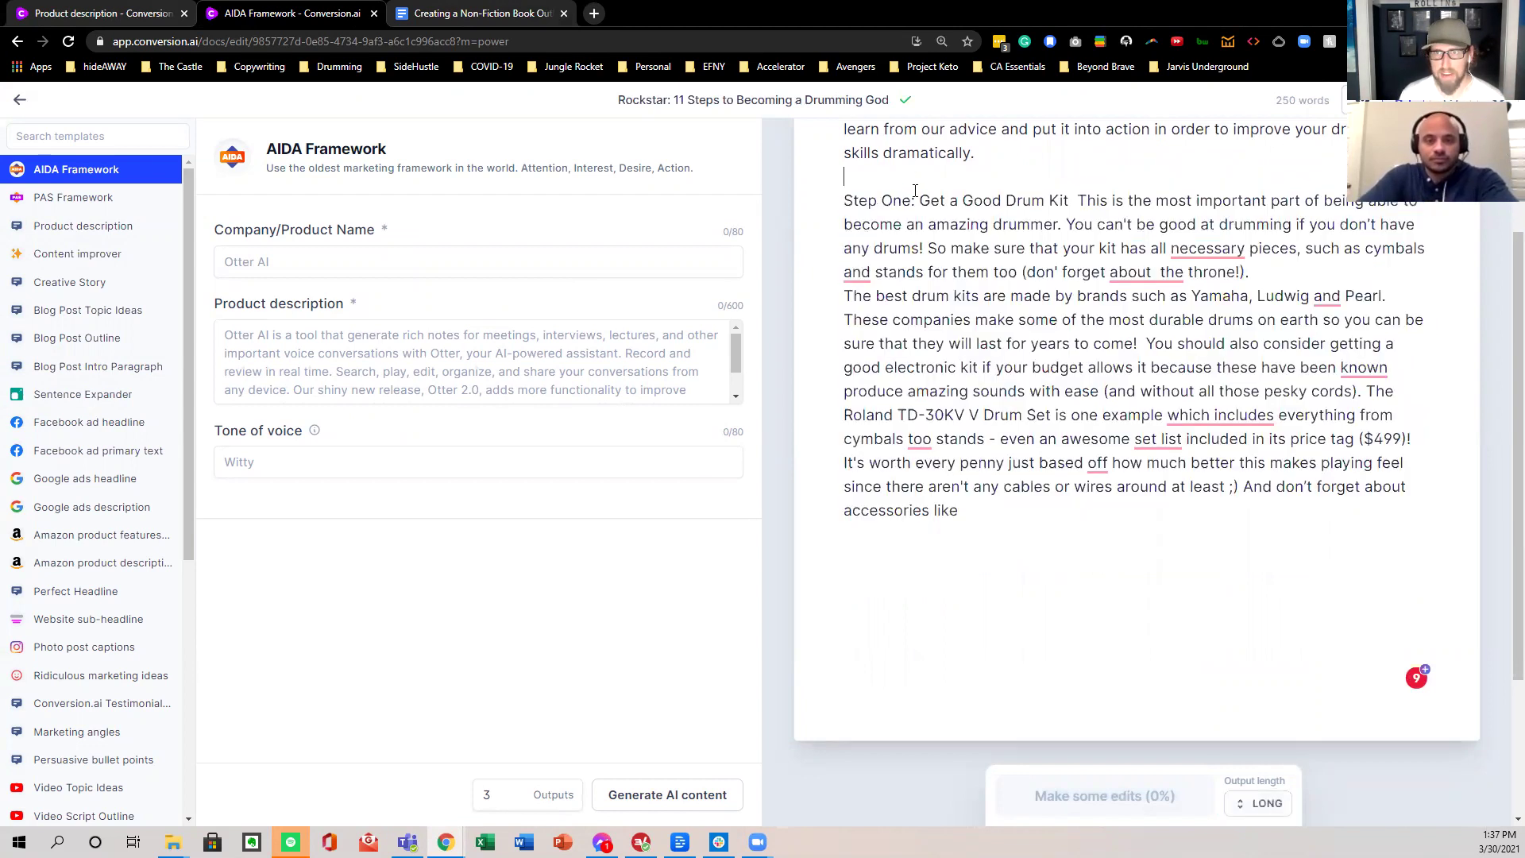
scroll(923, 238, up, 1)
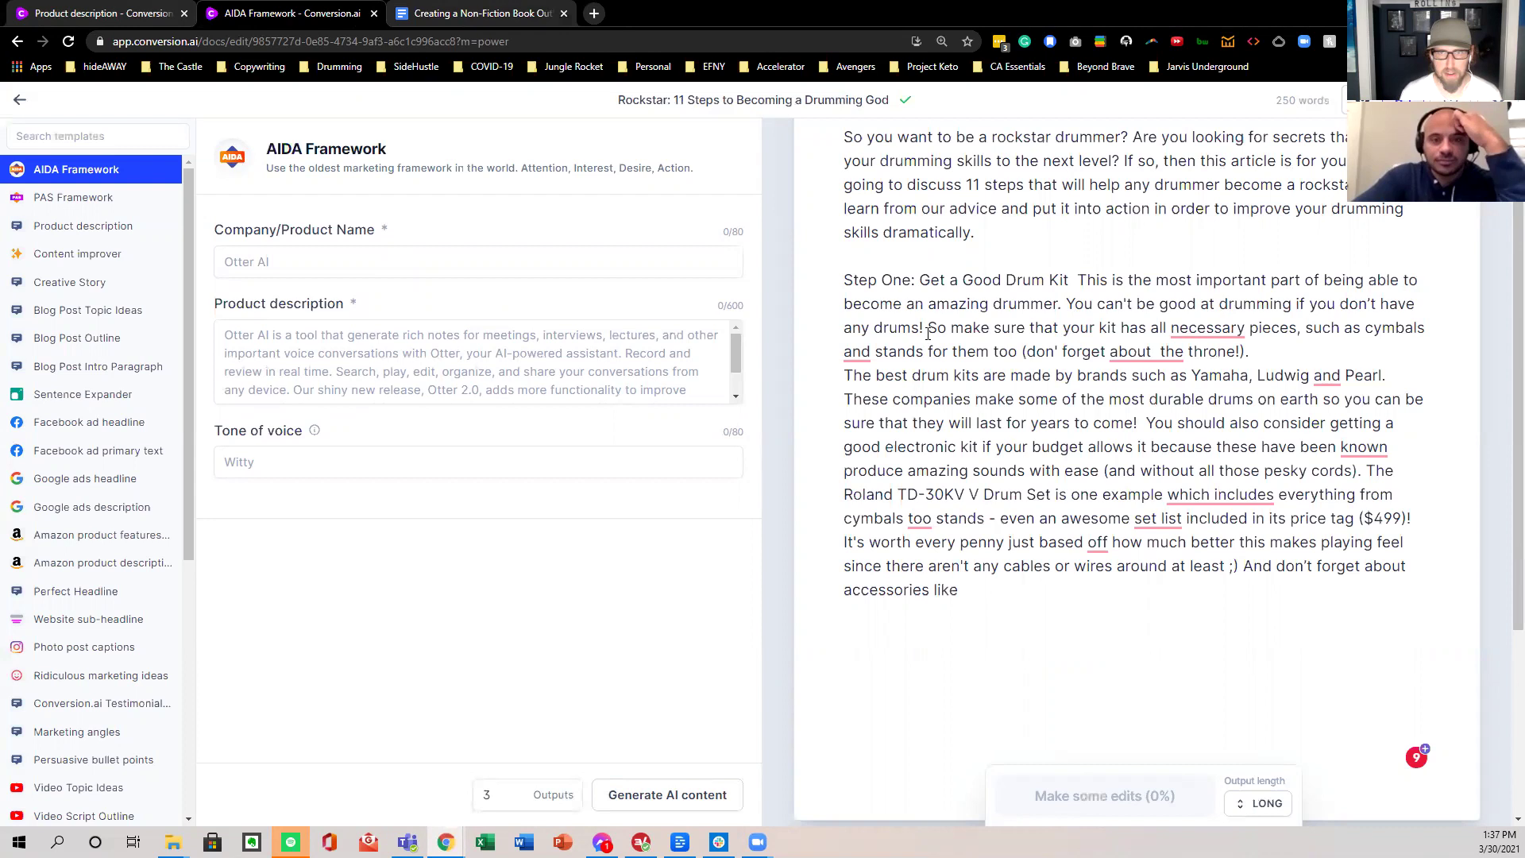
- Generate two rounds of three outlines for "How to be a drumming rockstar" with the Blog Post Outline template
drag(1068, 280, 921, 284)
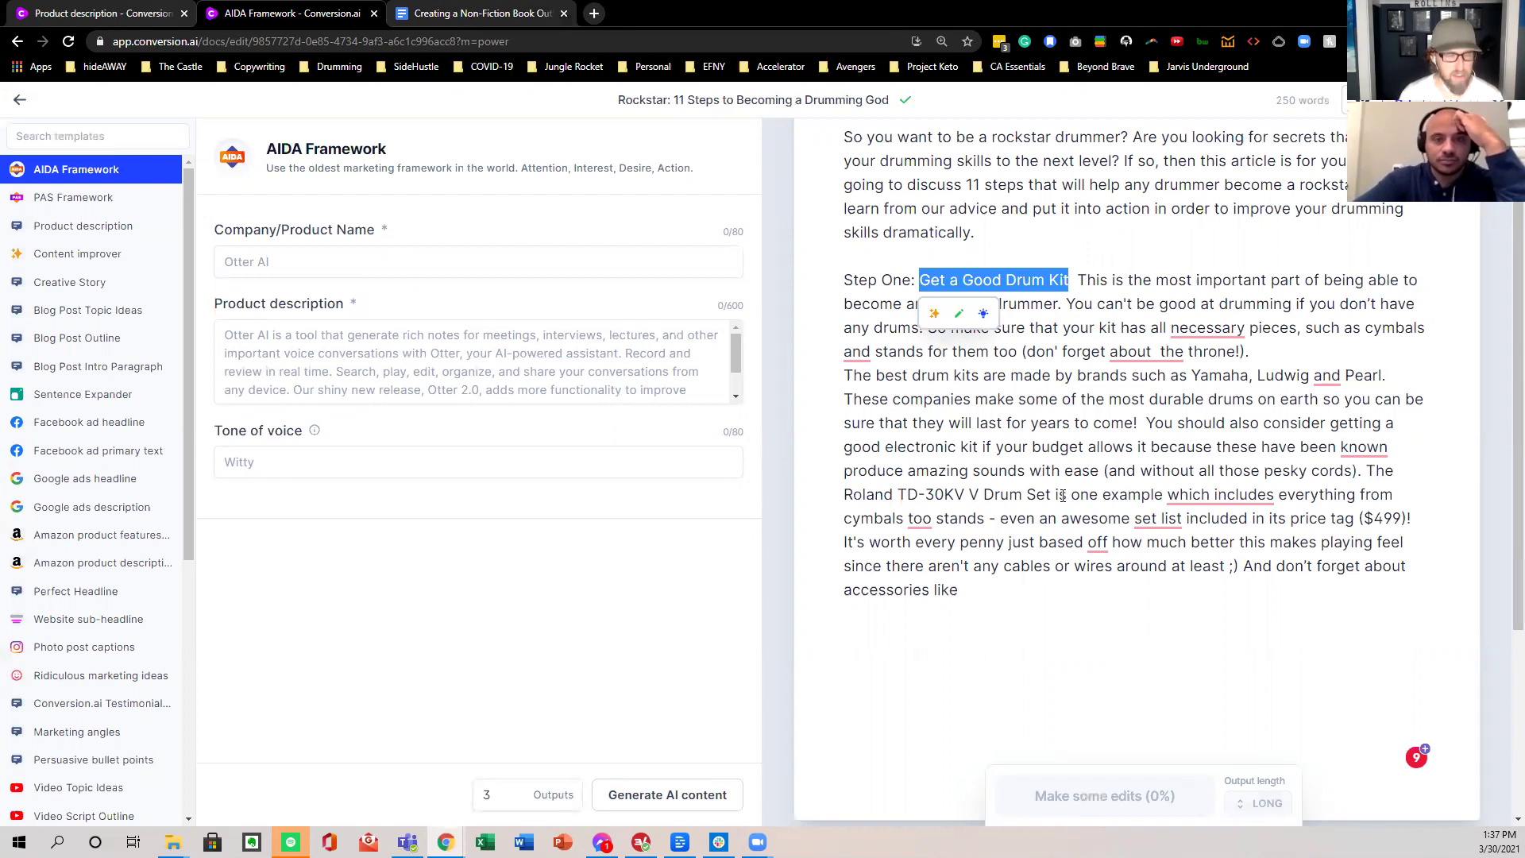
click(89, 340)
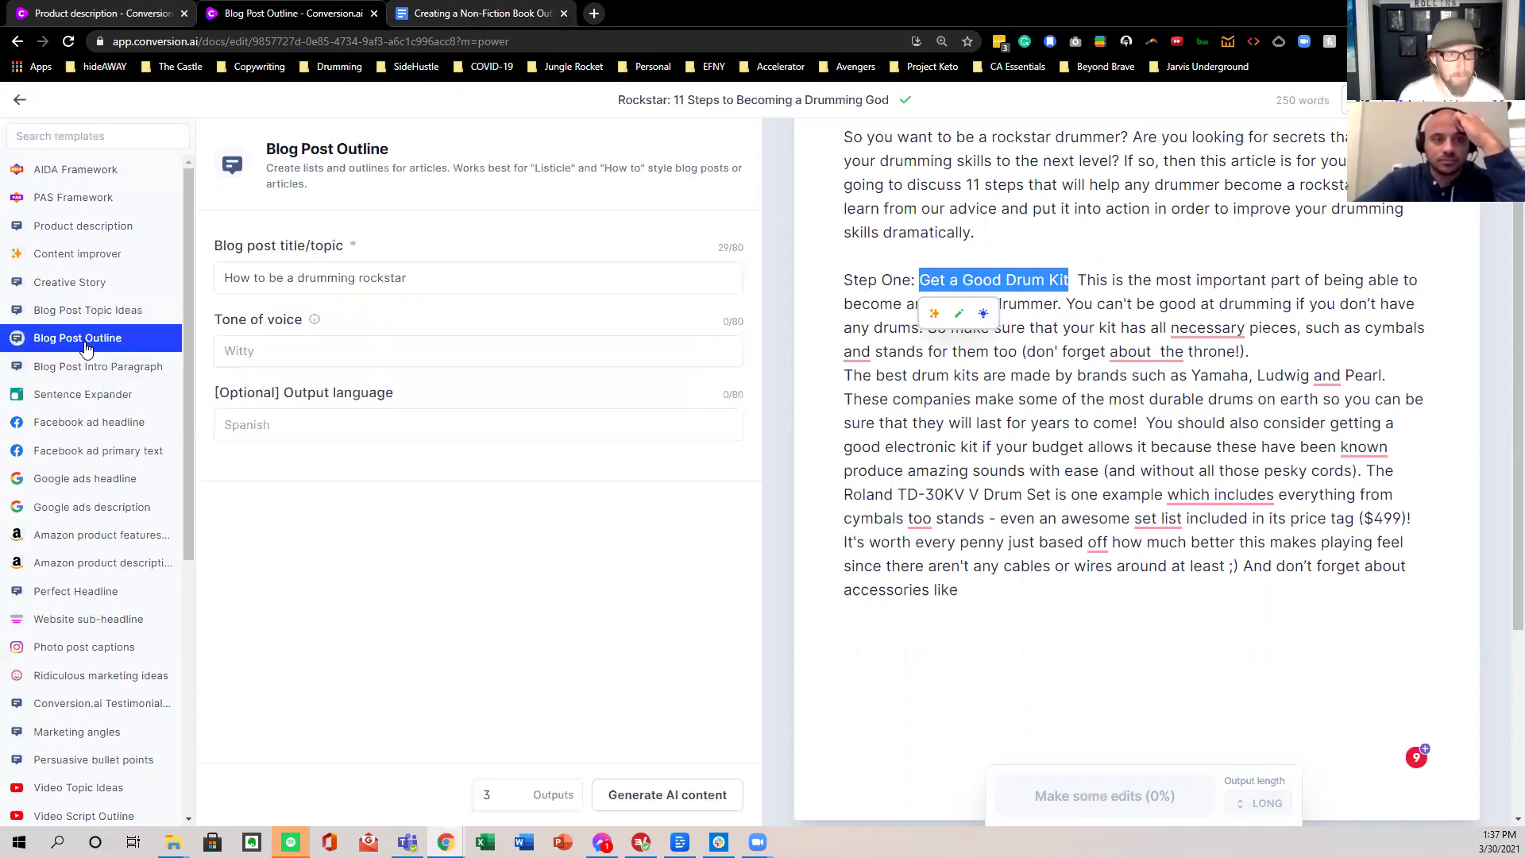
click(339, 280)
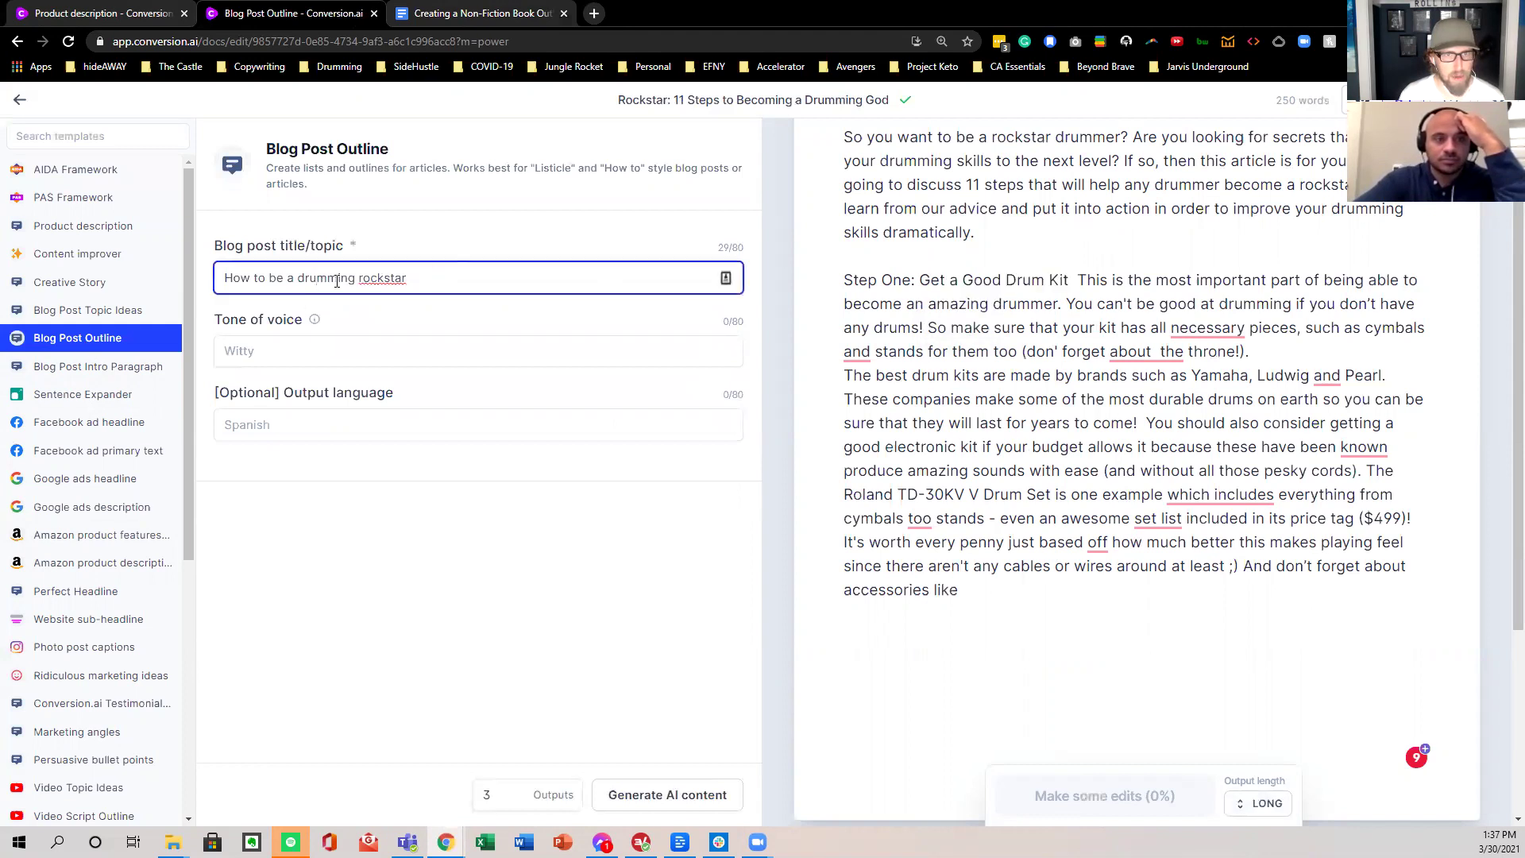
click(94, 368)
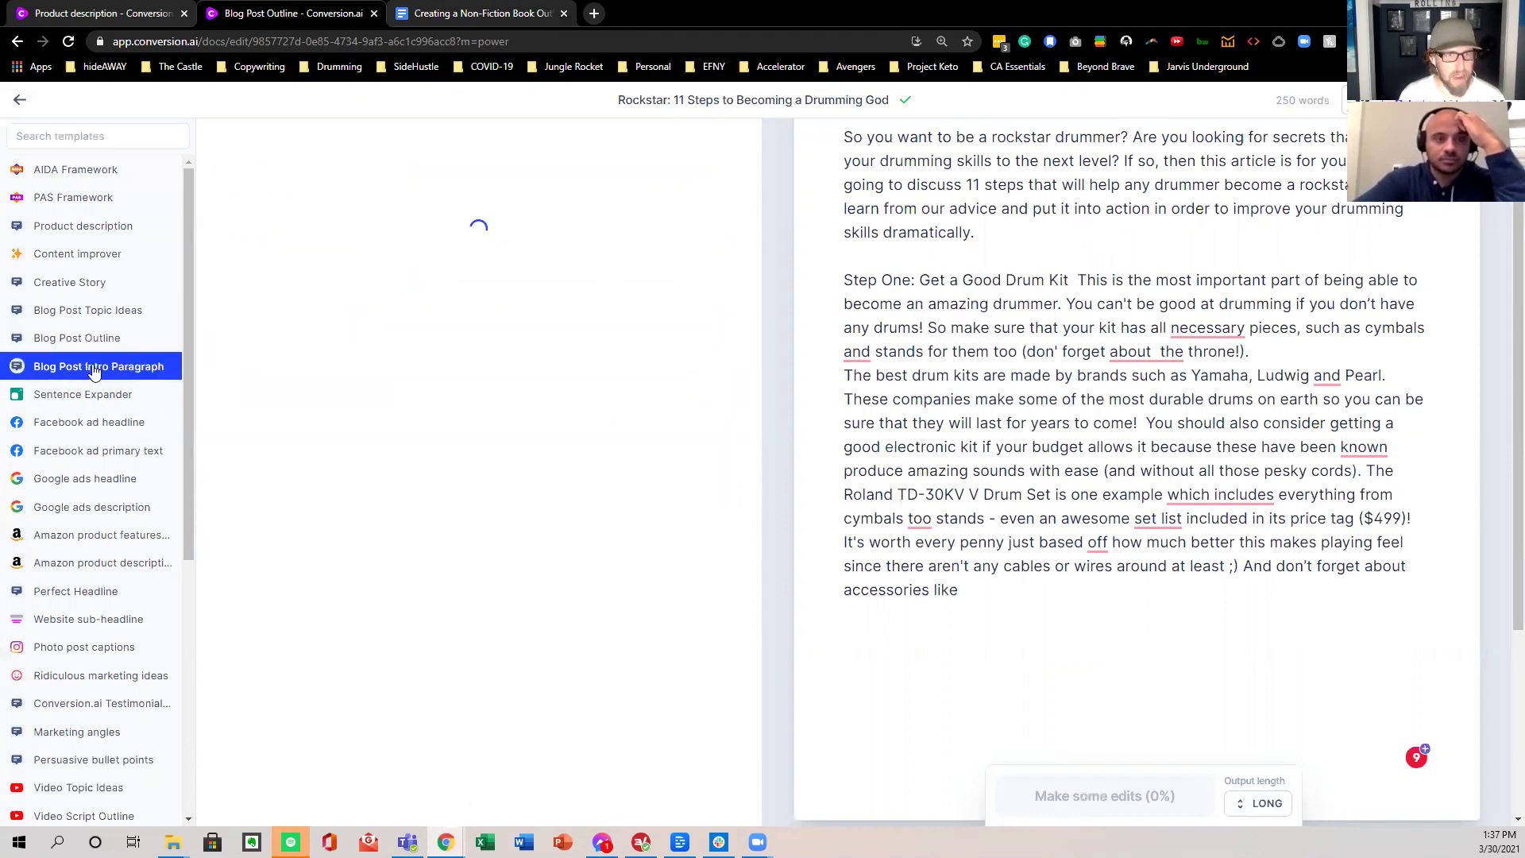
click(86, 339)
click(363, 279)
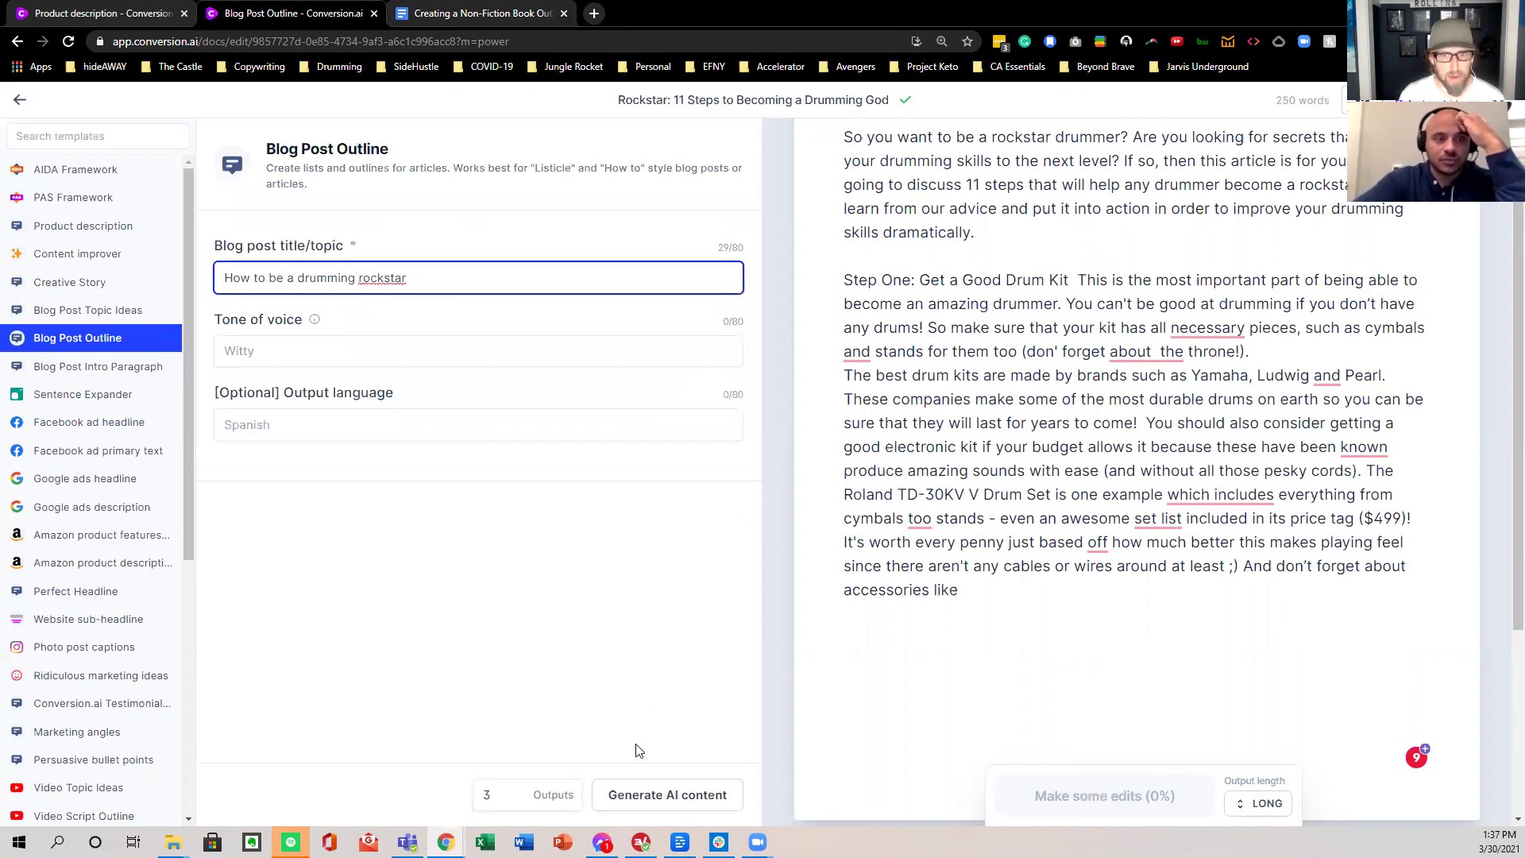
click(632, 794)
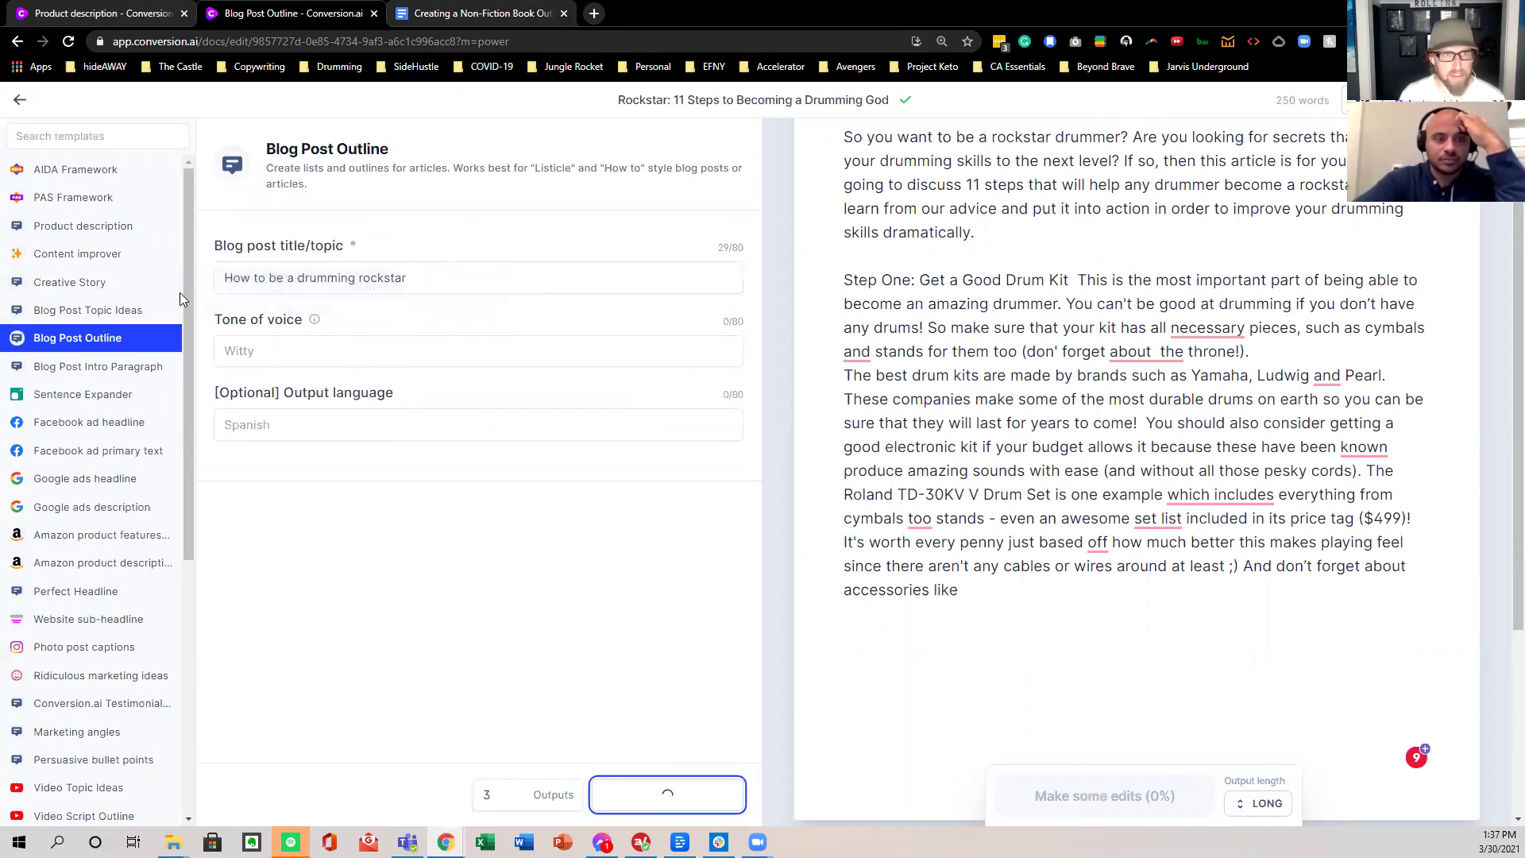
scroll(659, 466, down, 1)
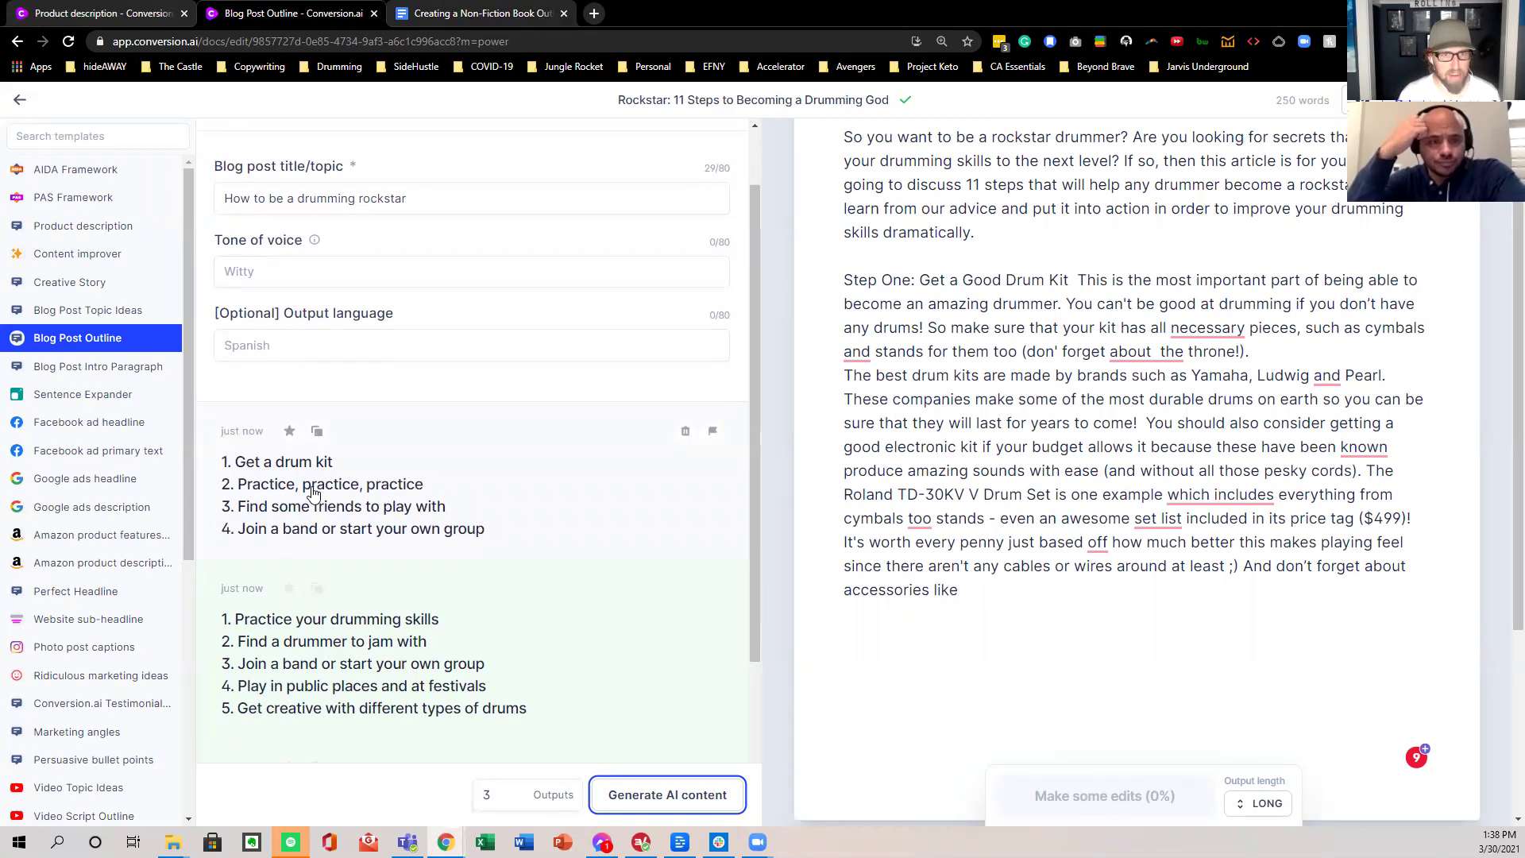
click(643, 794)
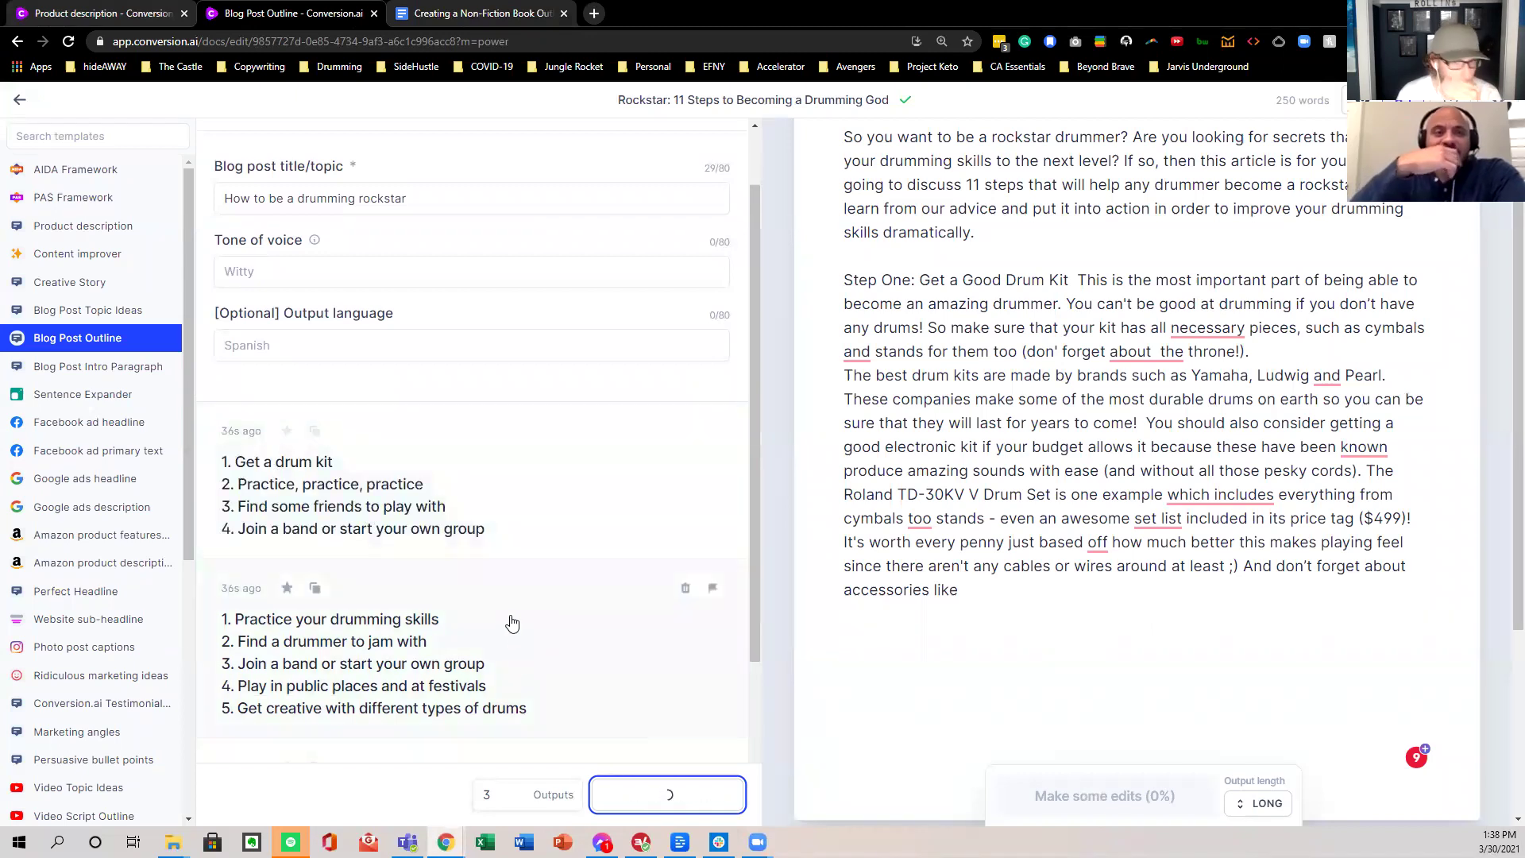
scroll(513, 623, down, 3)
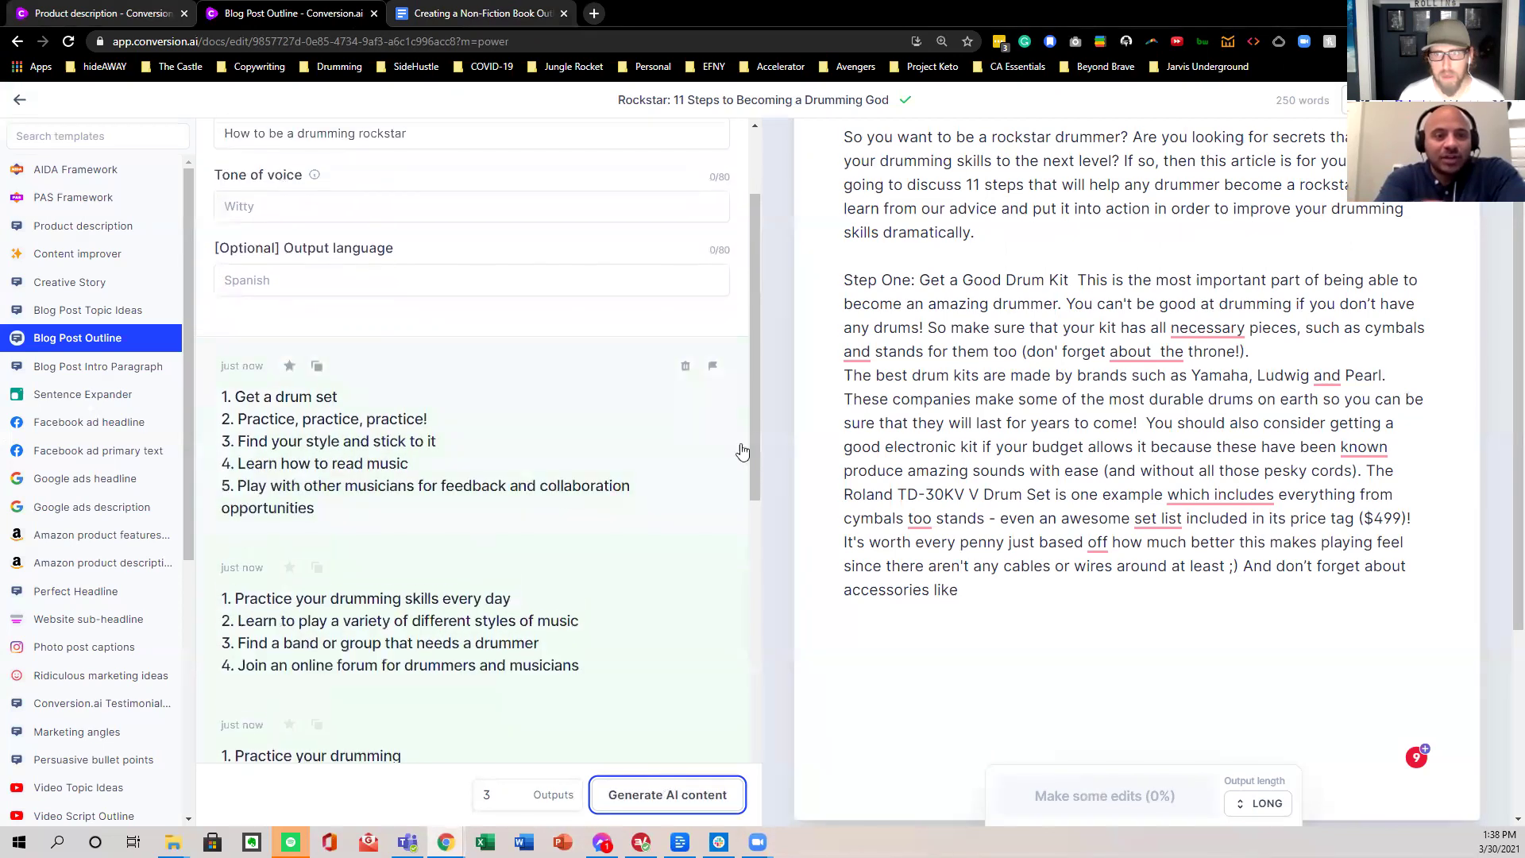
- Insert a blank line between the Step One paragraph and the paragraph starting "The best drum kits"
click(1257, 351)
key(BackSpace)
key(Return)
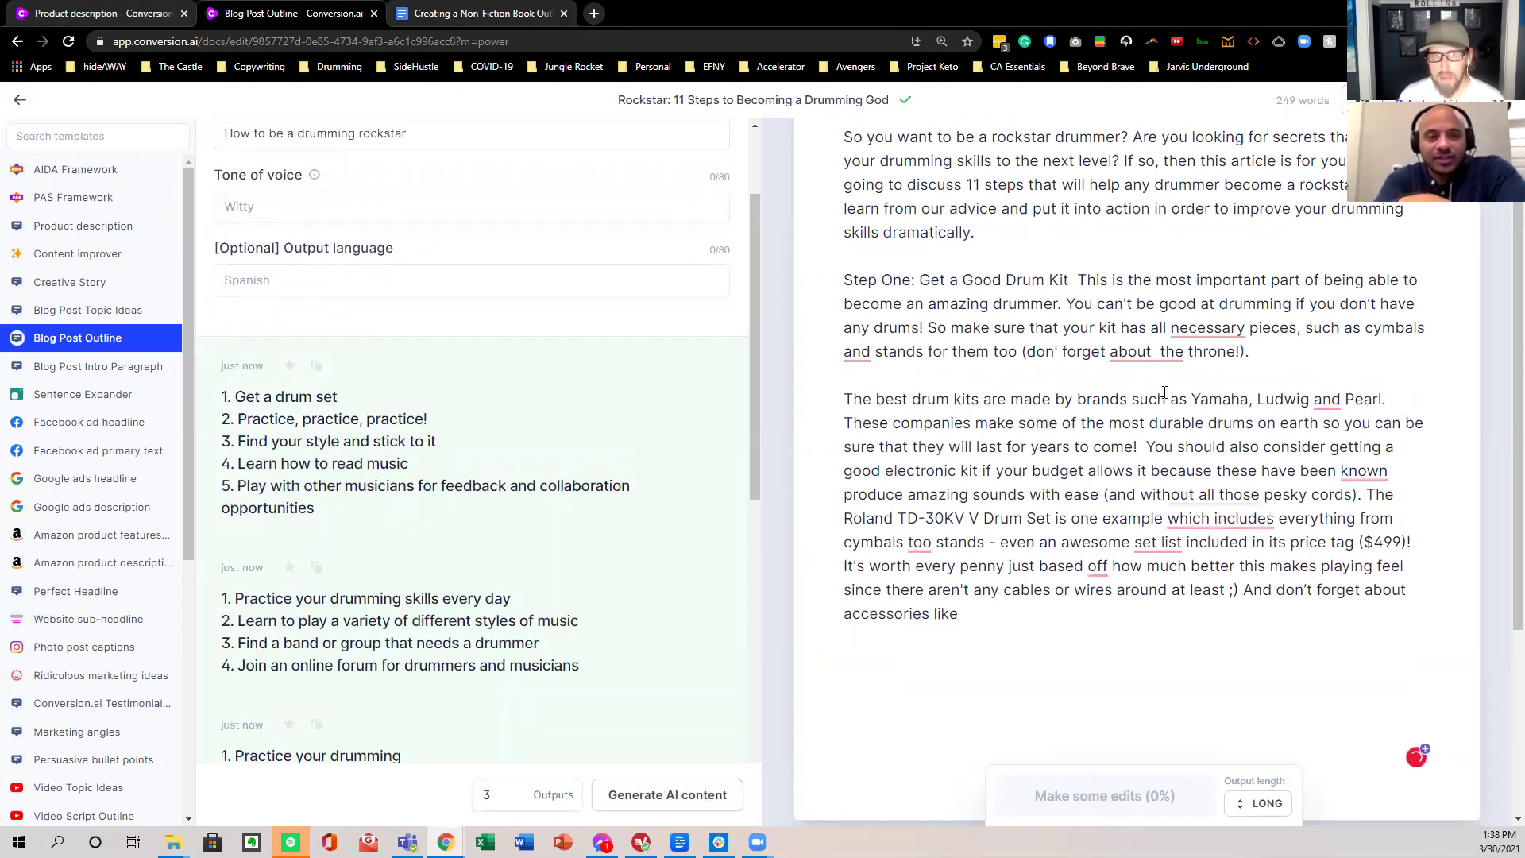
scroll(1151, 357, up, 2)
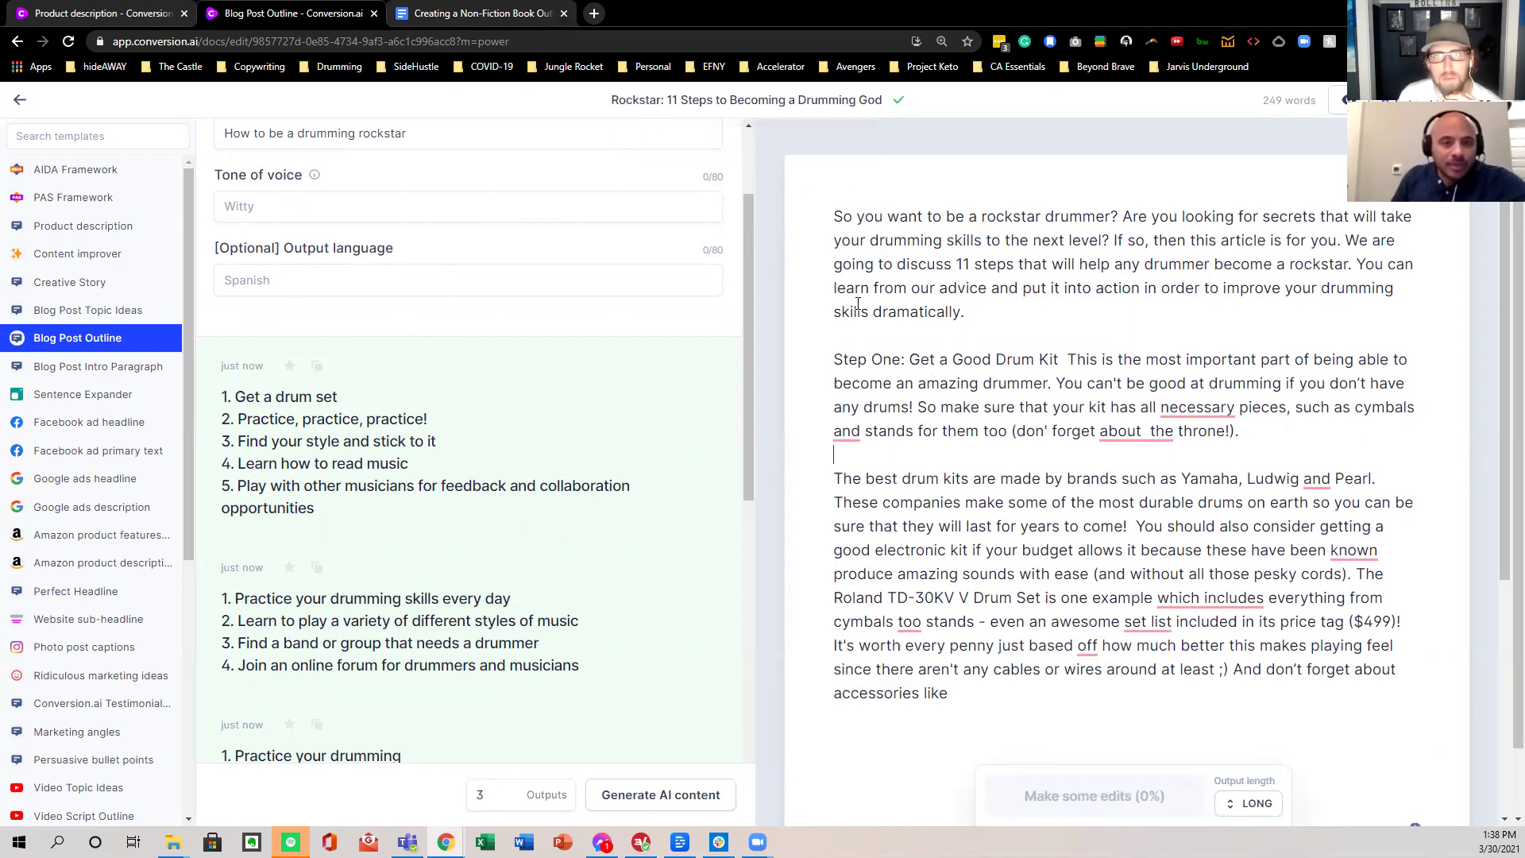
- Change the Blog Post Outline topic to "How to get a good drum kit" and generate outlines
scroll(436, 378, up, 2)
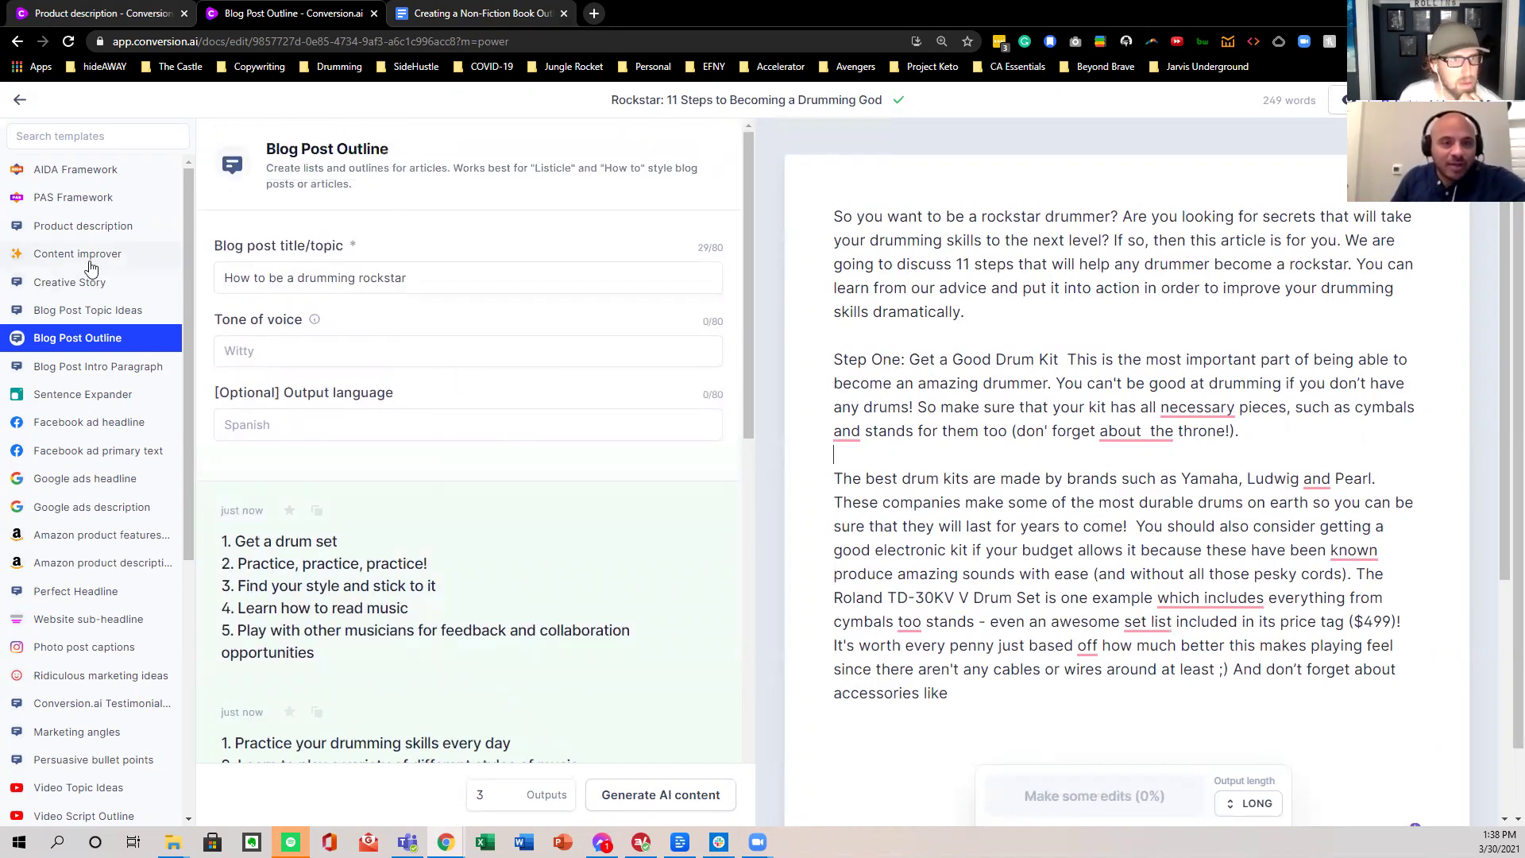
click(123, 317)
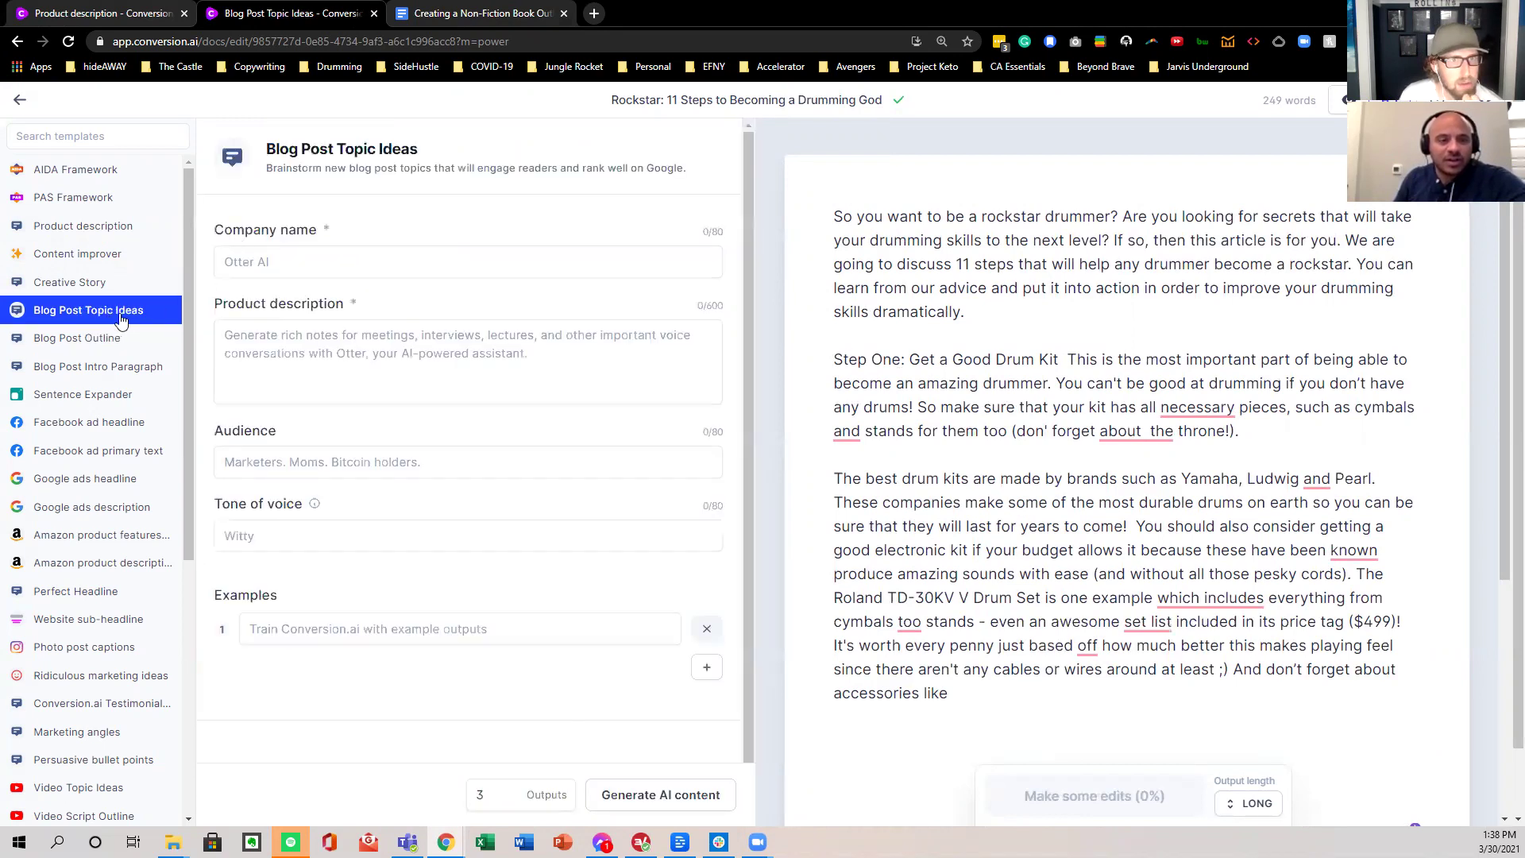
click(109, 340)
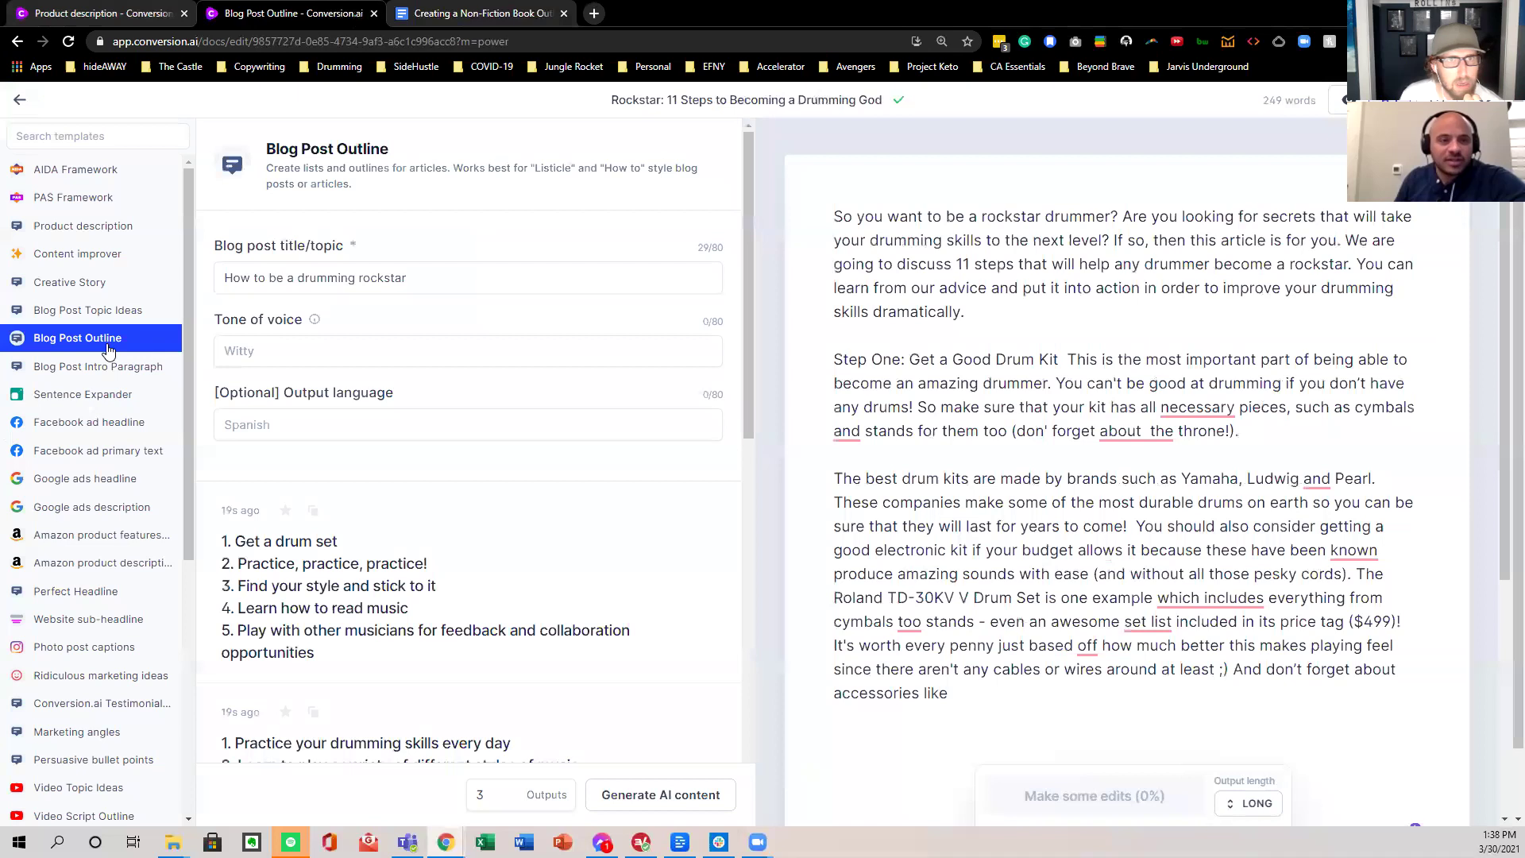
triple_click(270, 280)
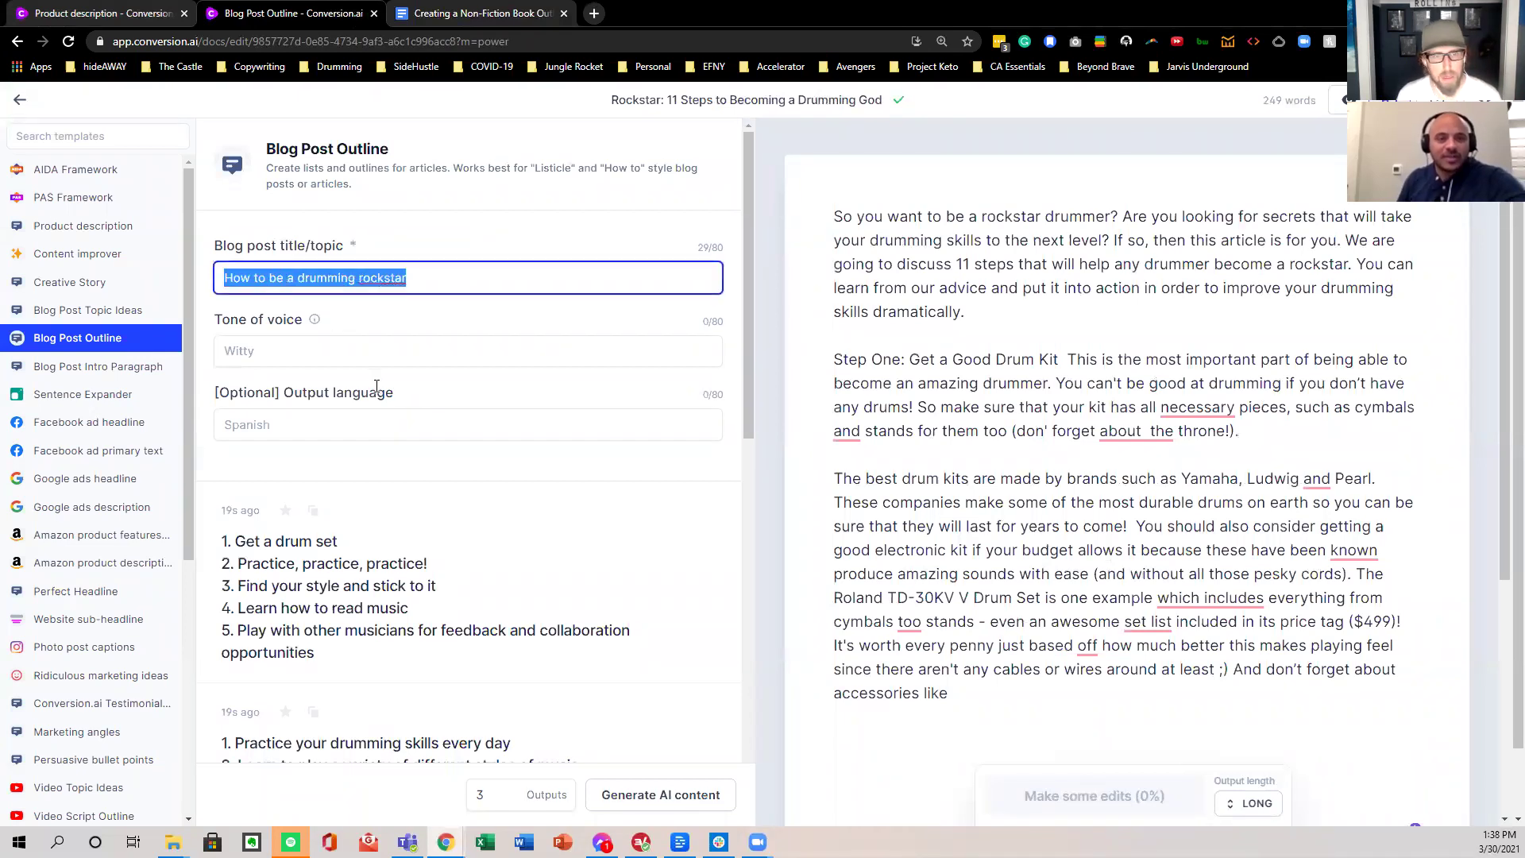
key(BackSpace)
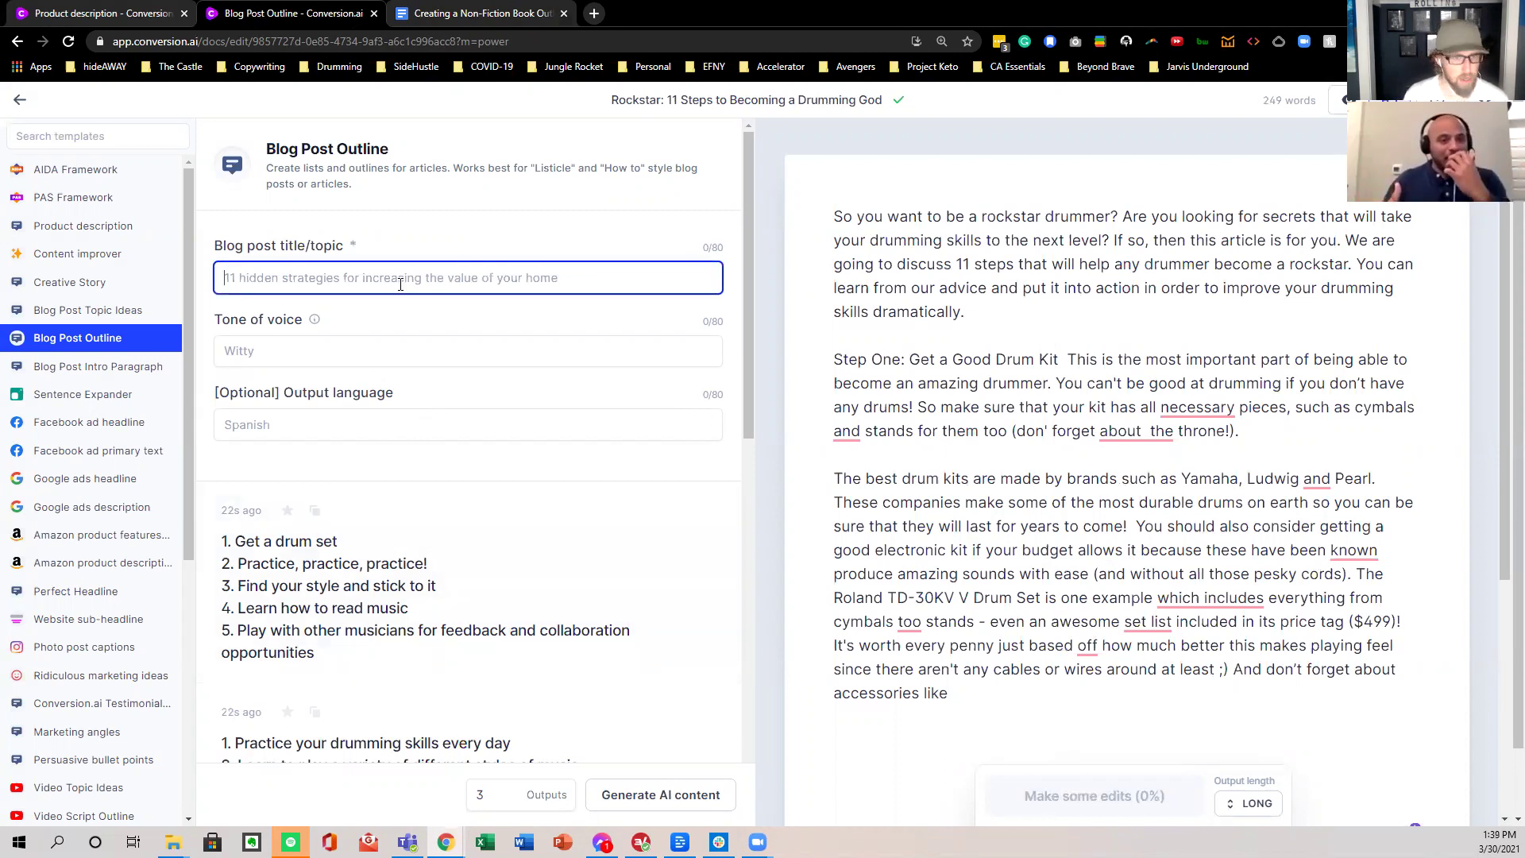
text(How to get a good drum kit)
key(ctrl+Return)
- Set the outline's tone of voice to Cool and the number of outputs to 2, and generate again
click(314, 357)
text(Witty)
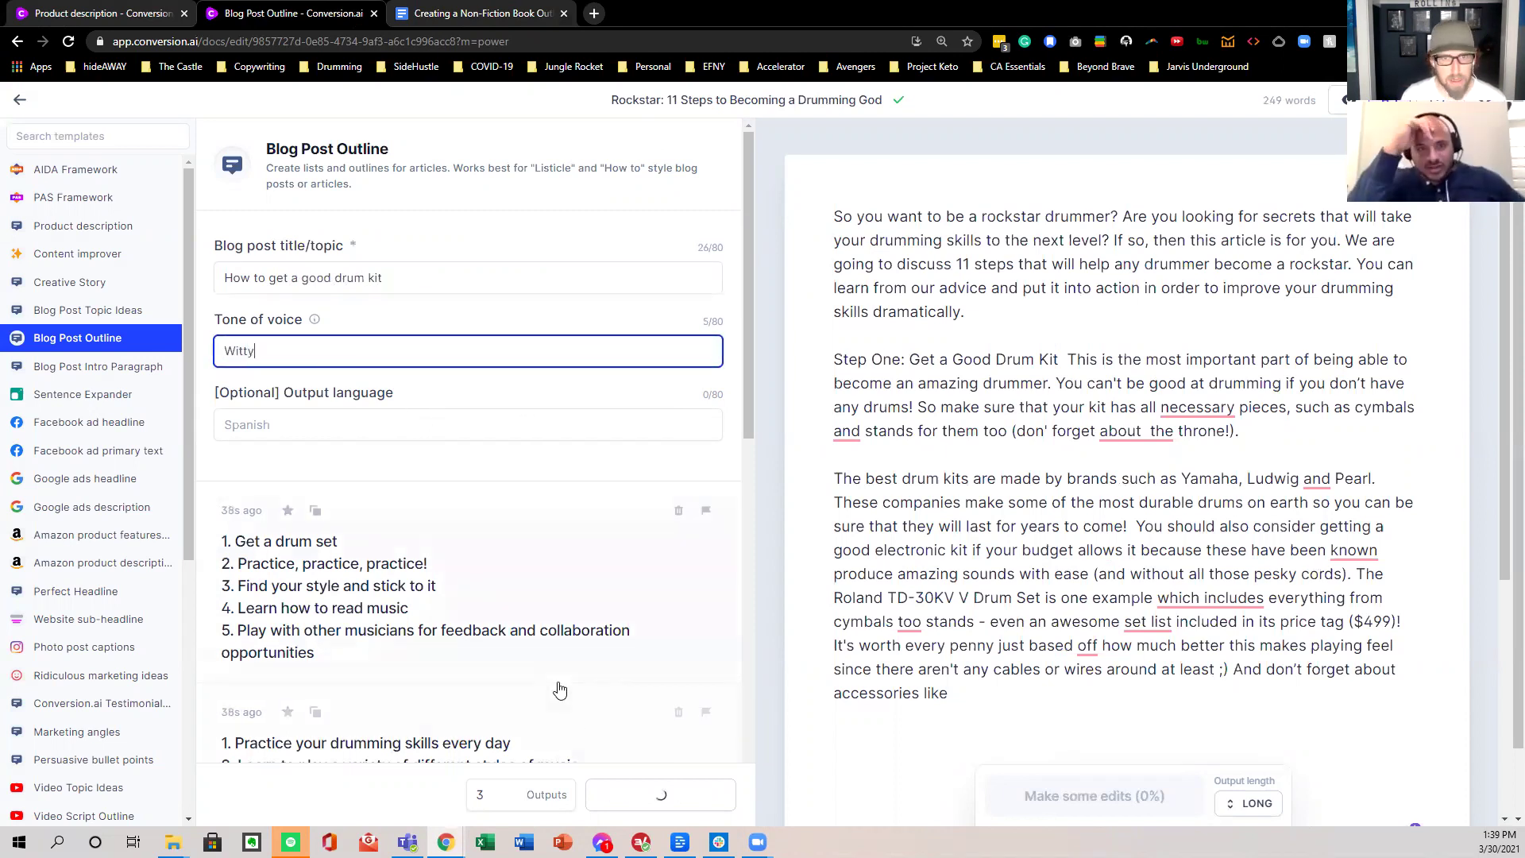
double_click(299, 351)
text(Cool)
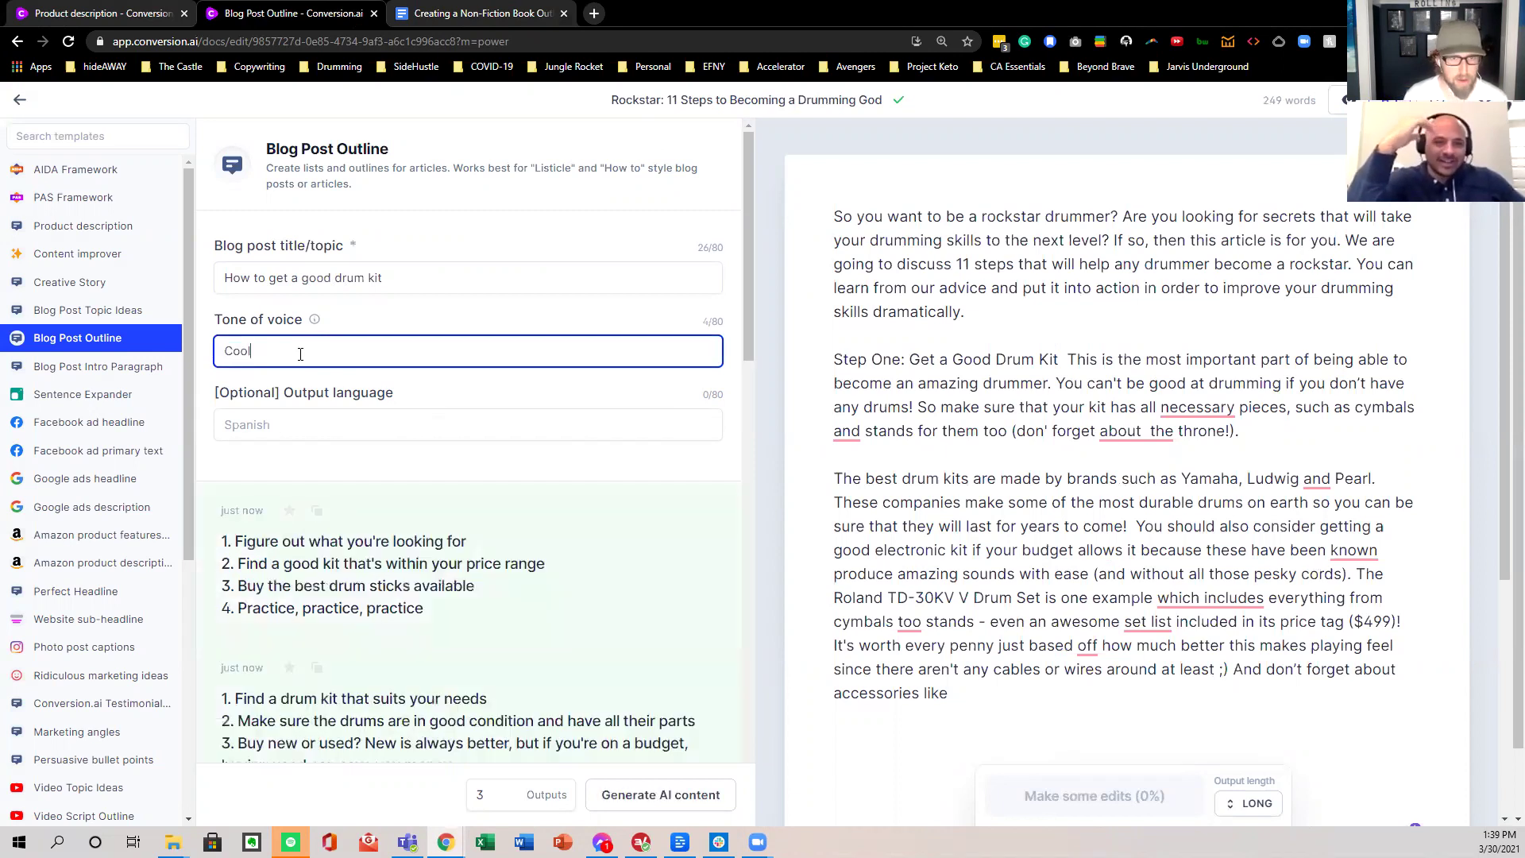
click(508, 802)
click(613, 794)
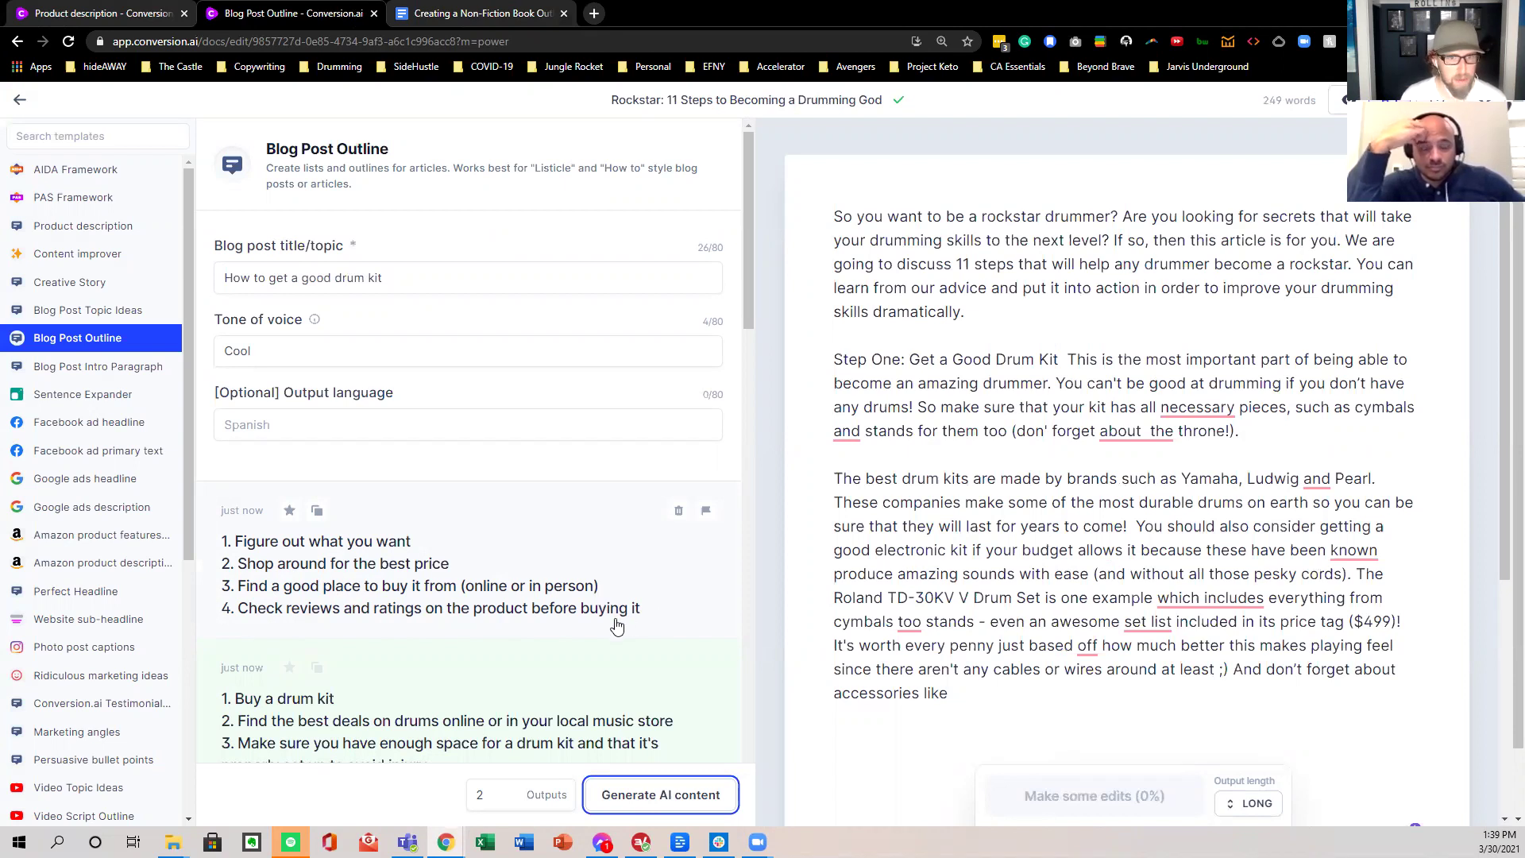
scroll(555, 612, down, 3)
scroll(475, 593, up, 3)
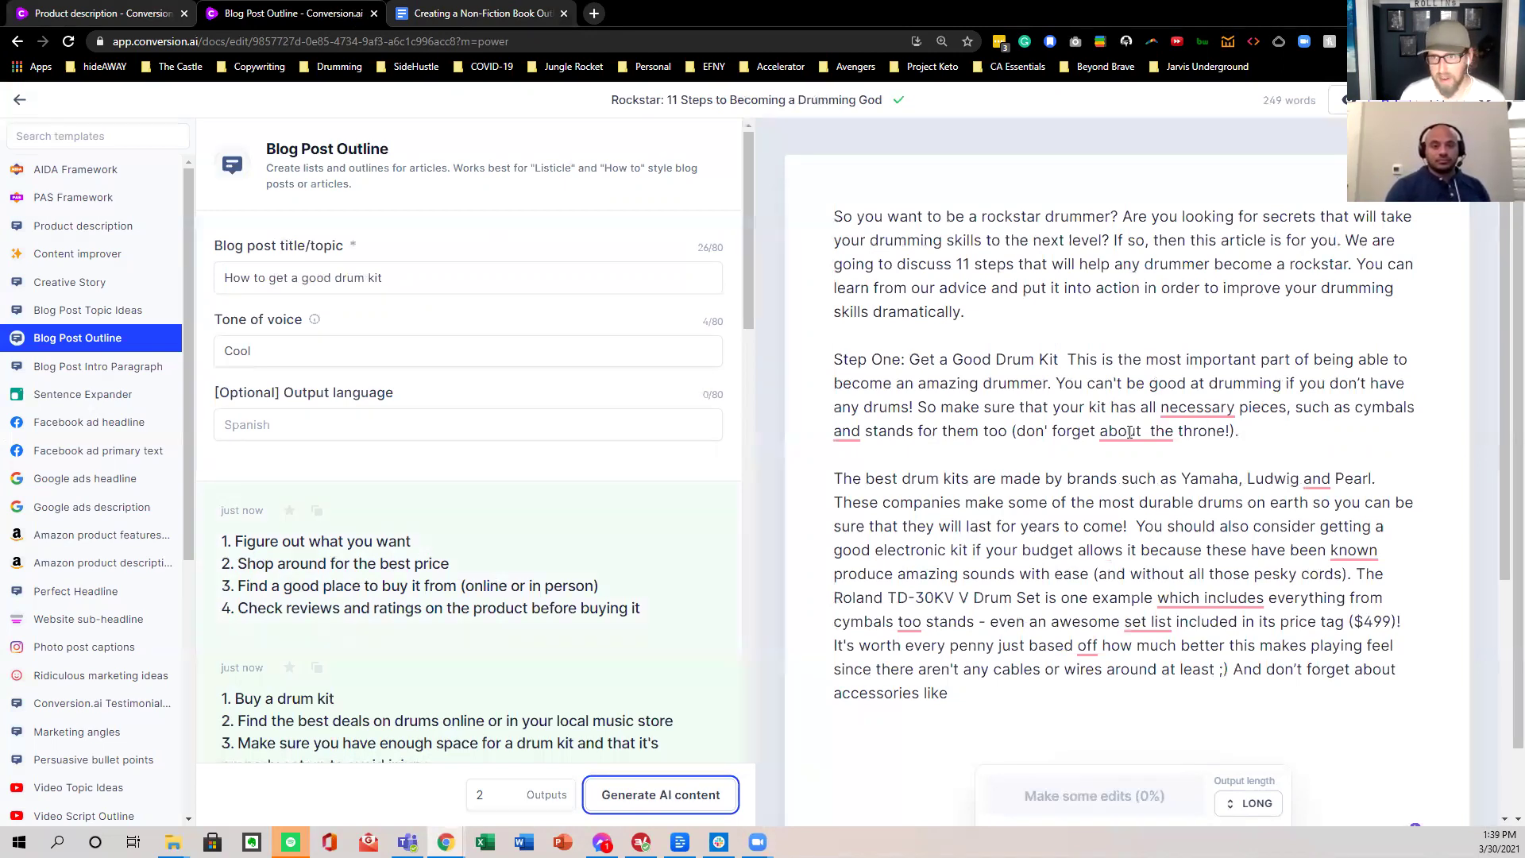
- Add five more blank lines below the Step One paragraph to make room for a list
scroll(987, 496, down, 1)
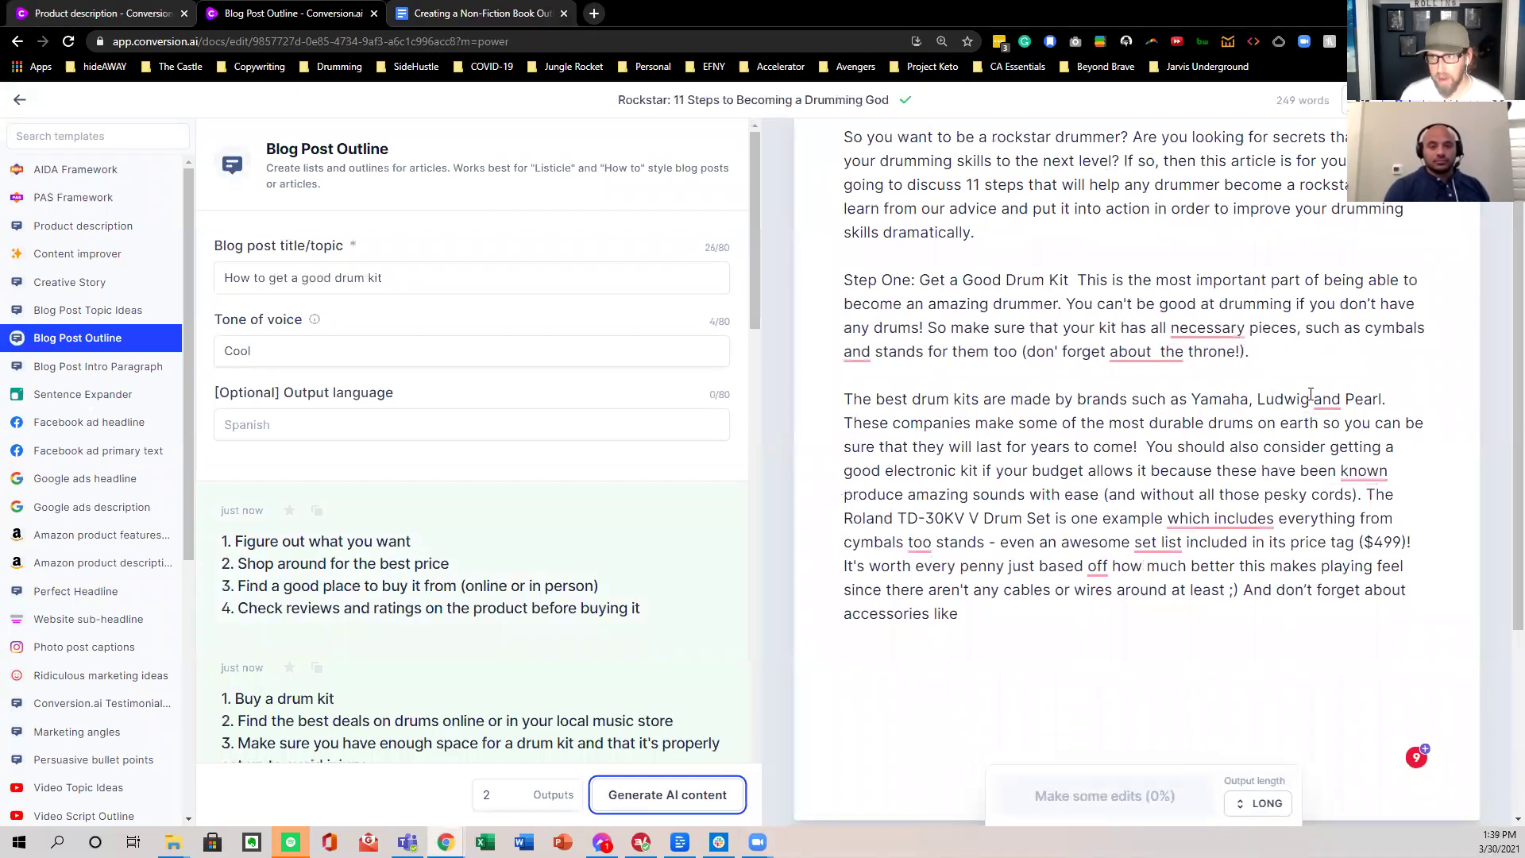
scroll(1310, 401, up, 1)
click(1007, 315)
scroll(1269, 466, down, 1)
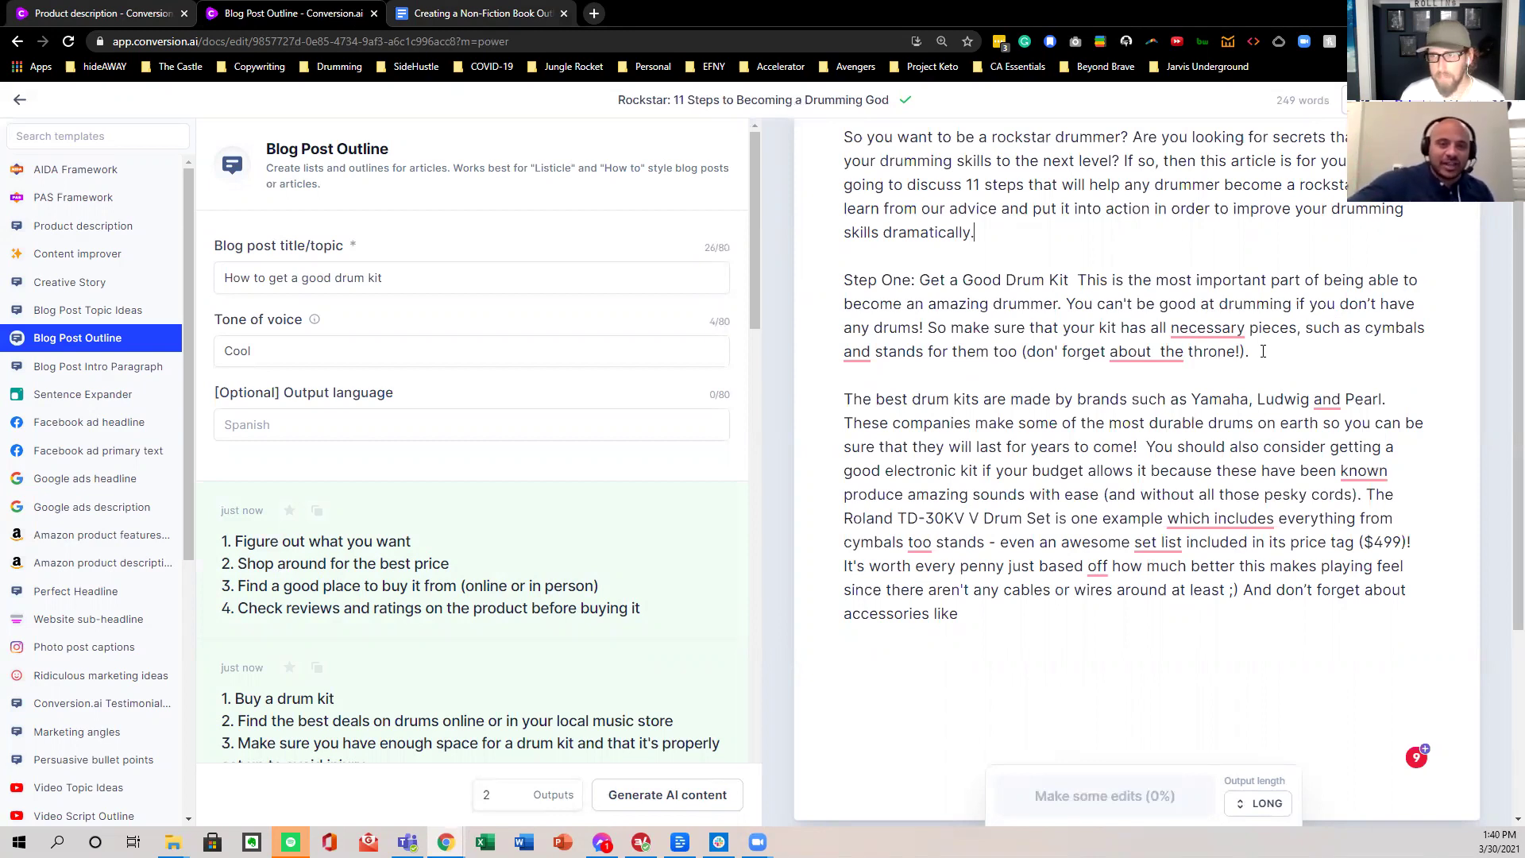
key(Return)
key(Return)
key(Return)
key(Return)
key(Return)
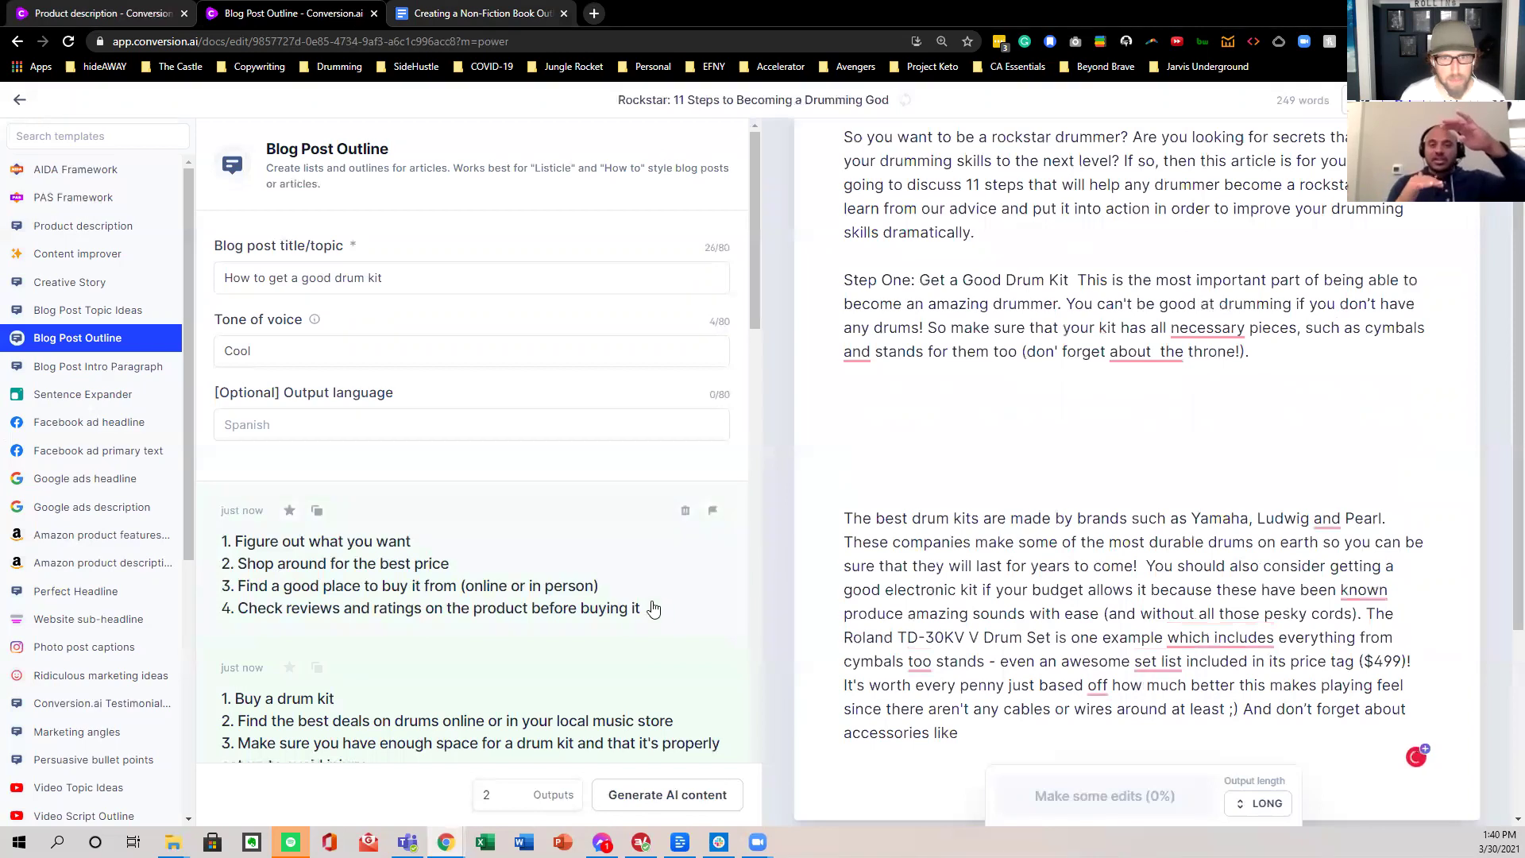
- Paste the generated four-point outline starting "Figure out what you want" into the space below the Step One paragraph
click(666, 591)
drag(893, 308, 470, 229)
key(ctrl+c)
click(1112, 410)
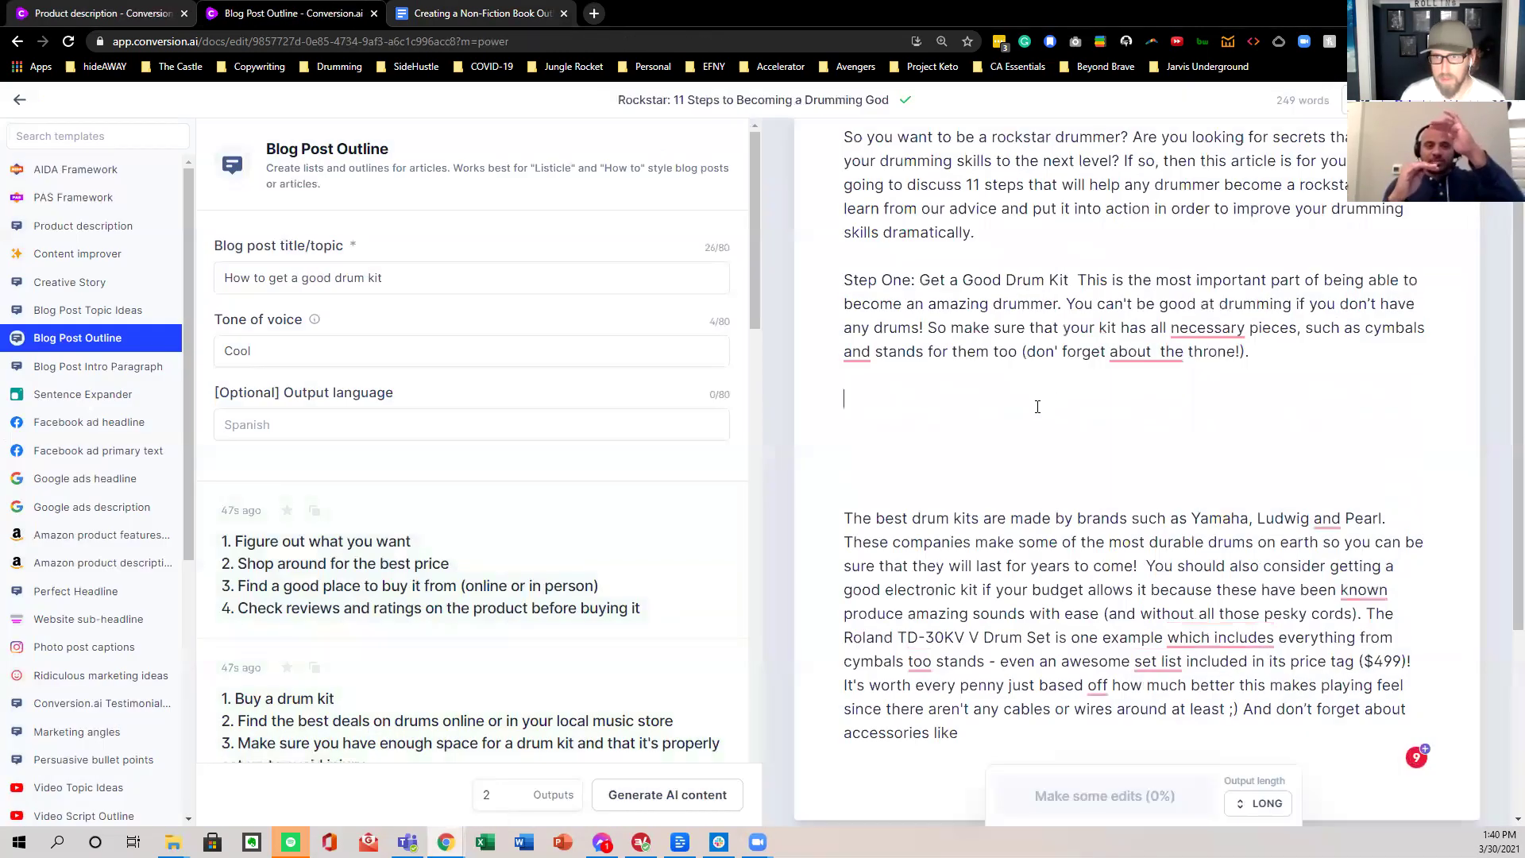
key(ctrl+v)
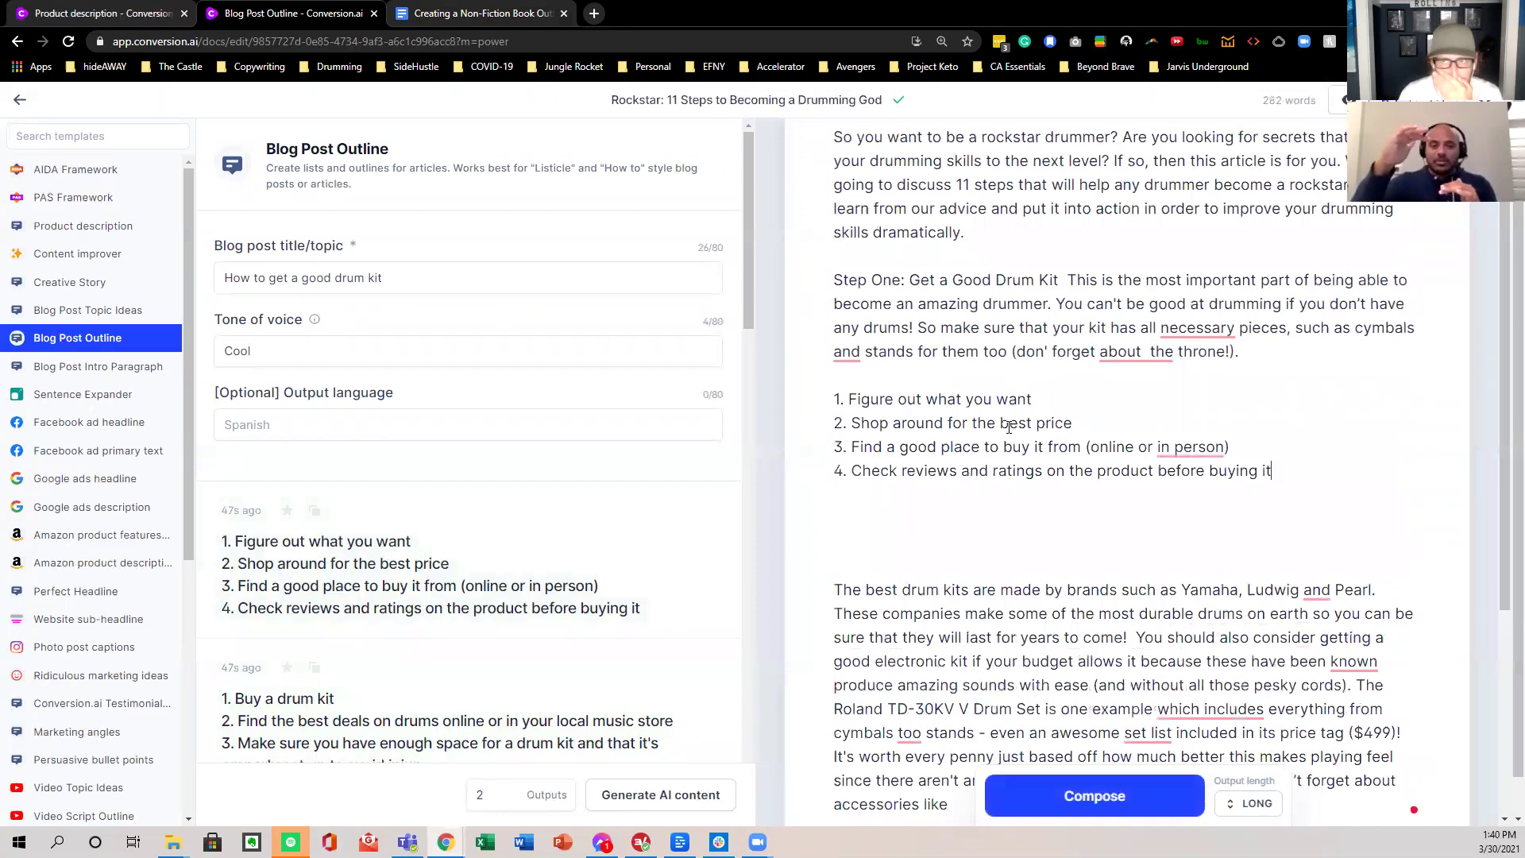
- Change "Step One" to "Chapter One" in the heading and add two blank lines above the numbered list
double_click(855, 279)
text(Chapter)
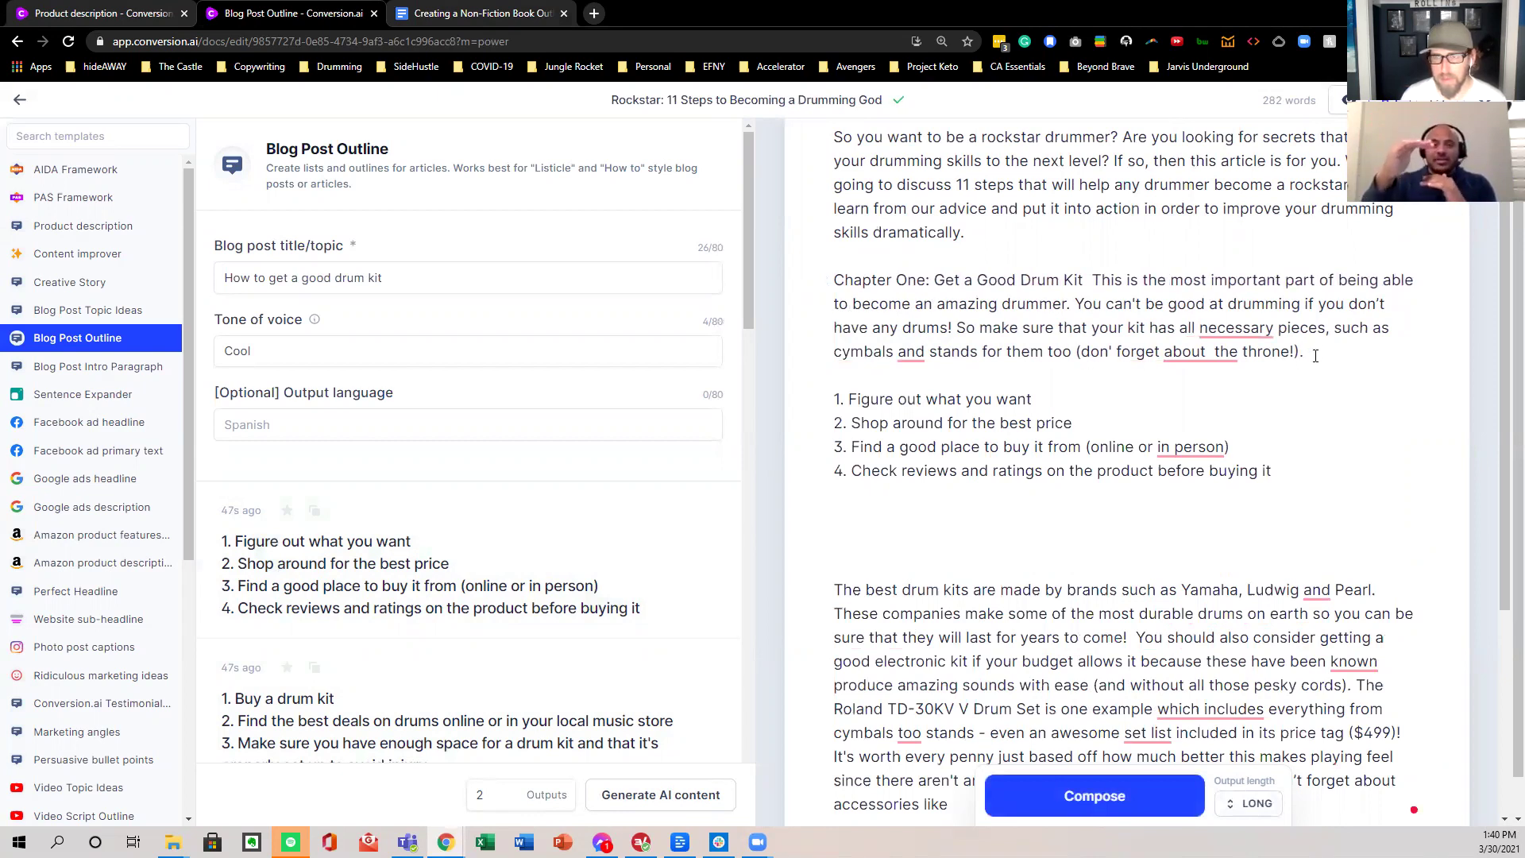
key(Return)
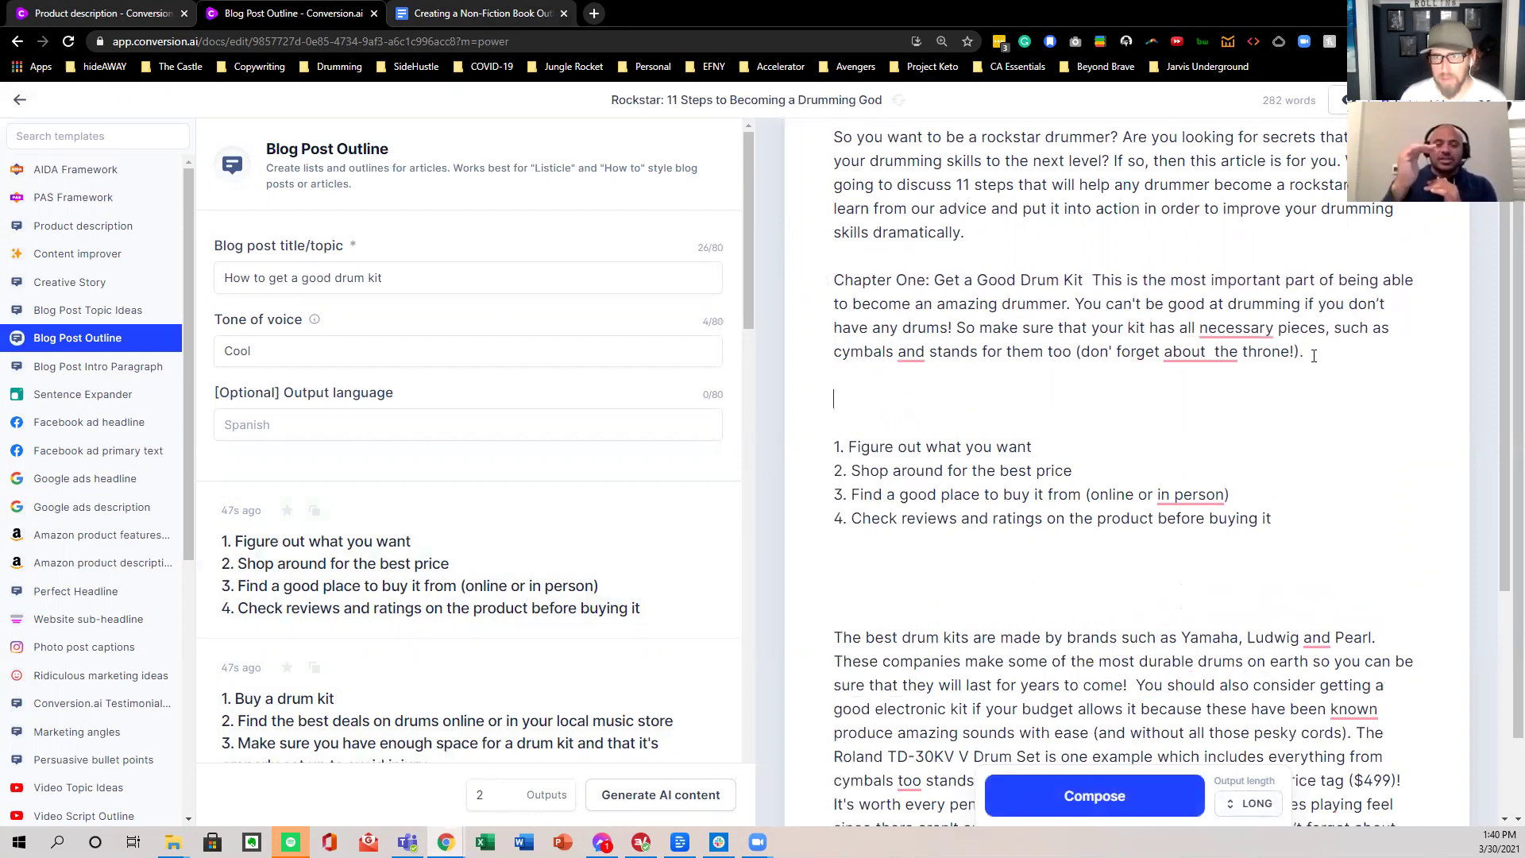
scroll(870, 404, down, 2)
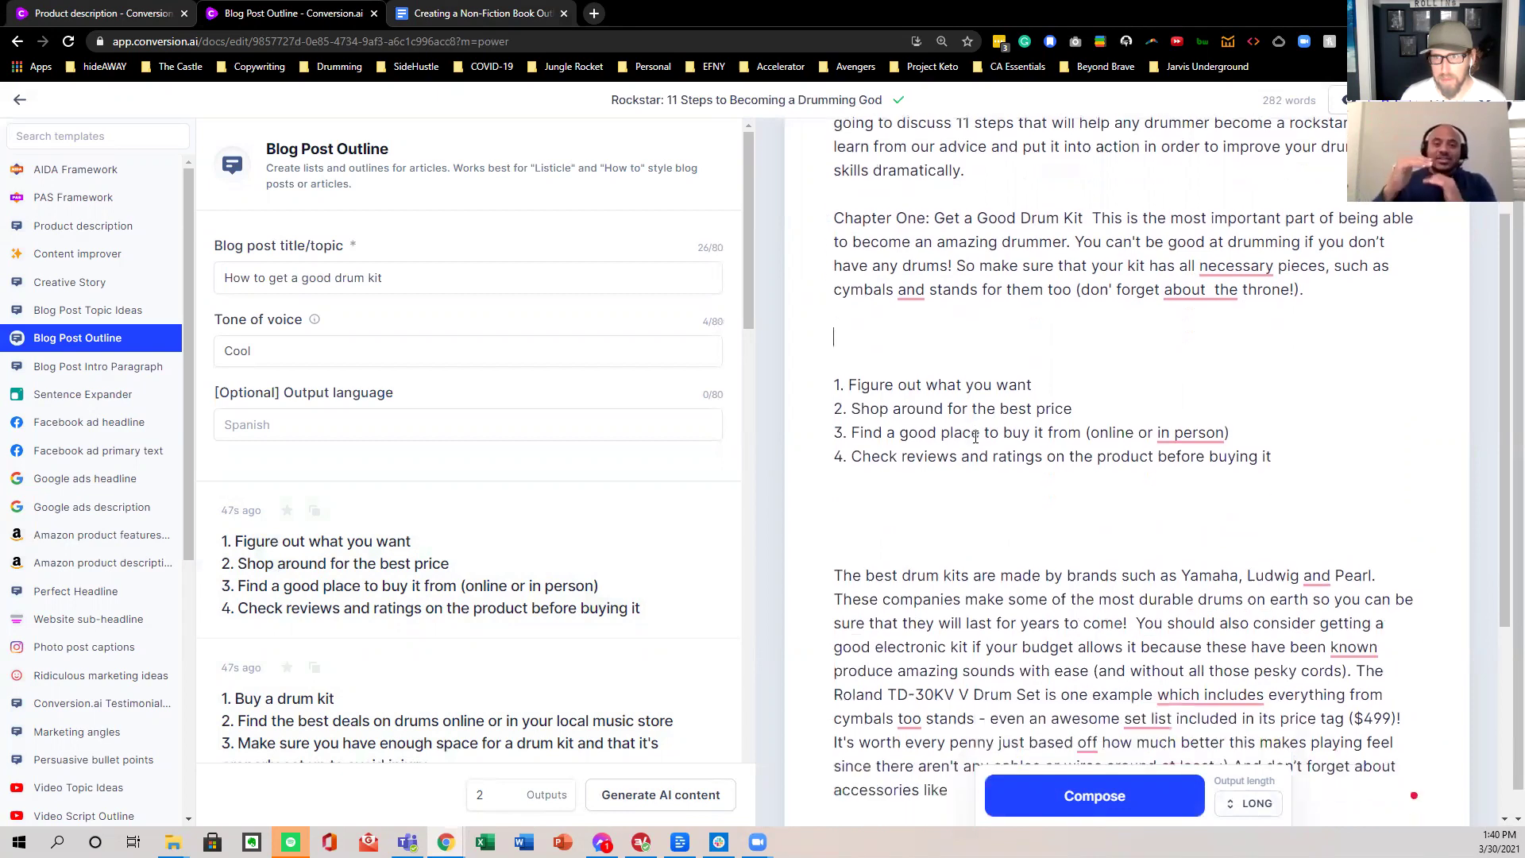
- Generate three Creative Story outputs for the plot "How I found my first drum kit"
scroll(979, 346, up, 2)
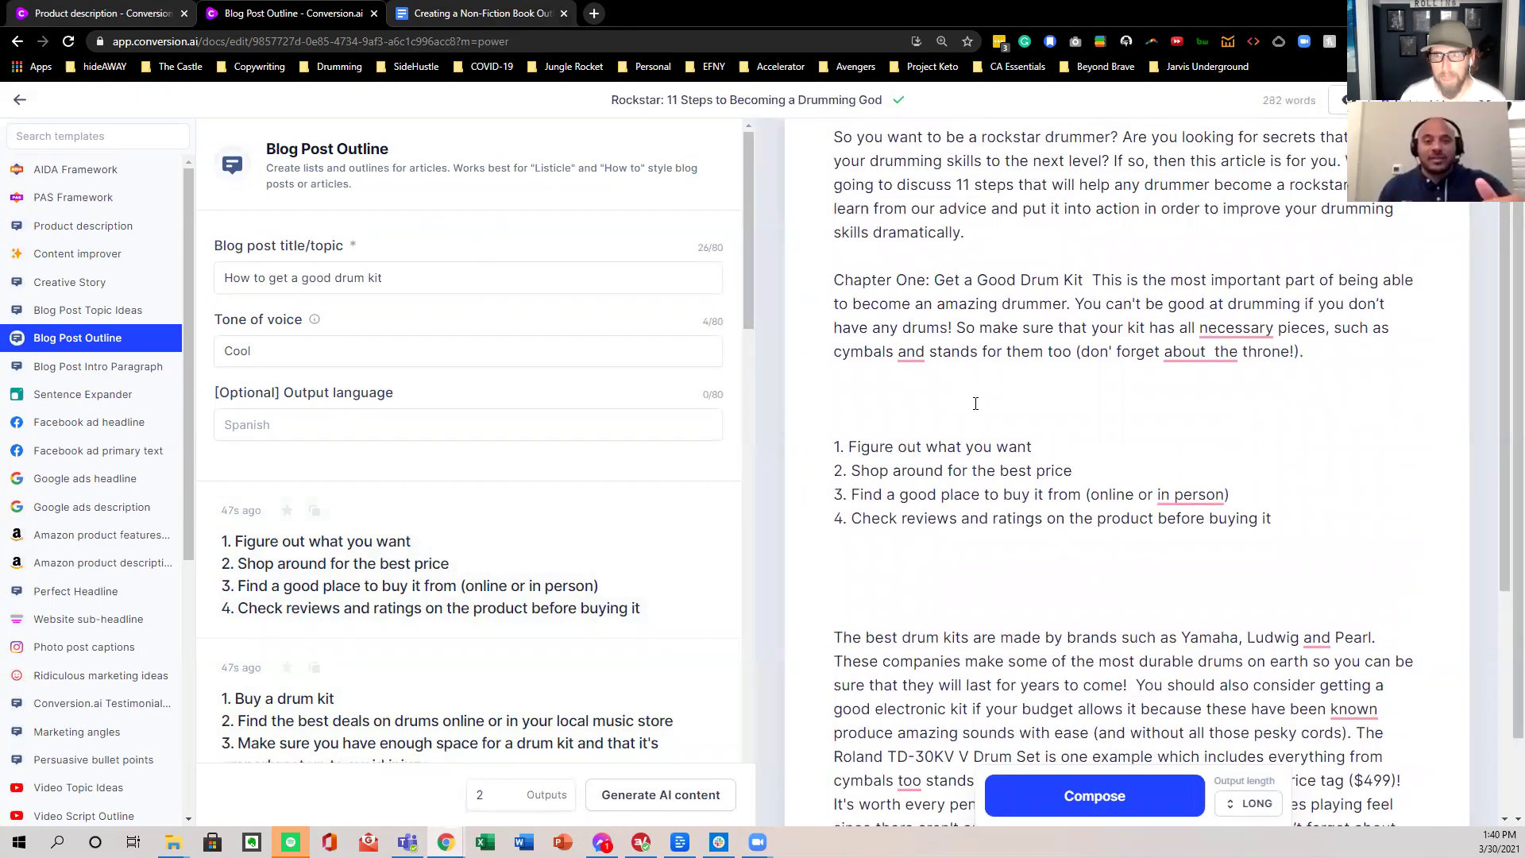
text(S)
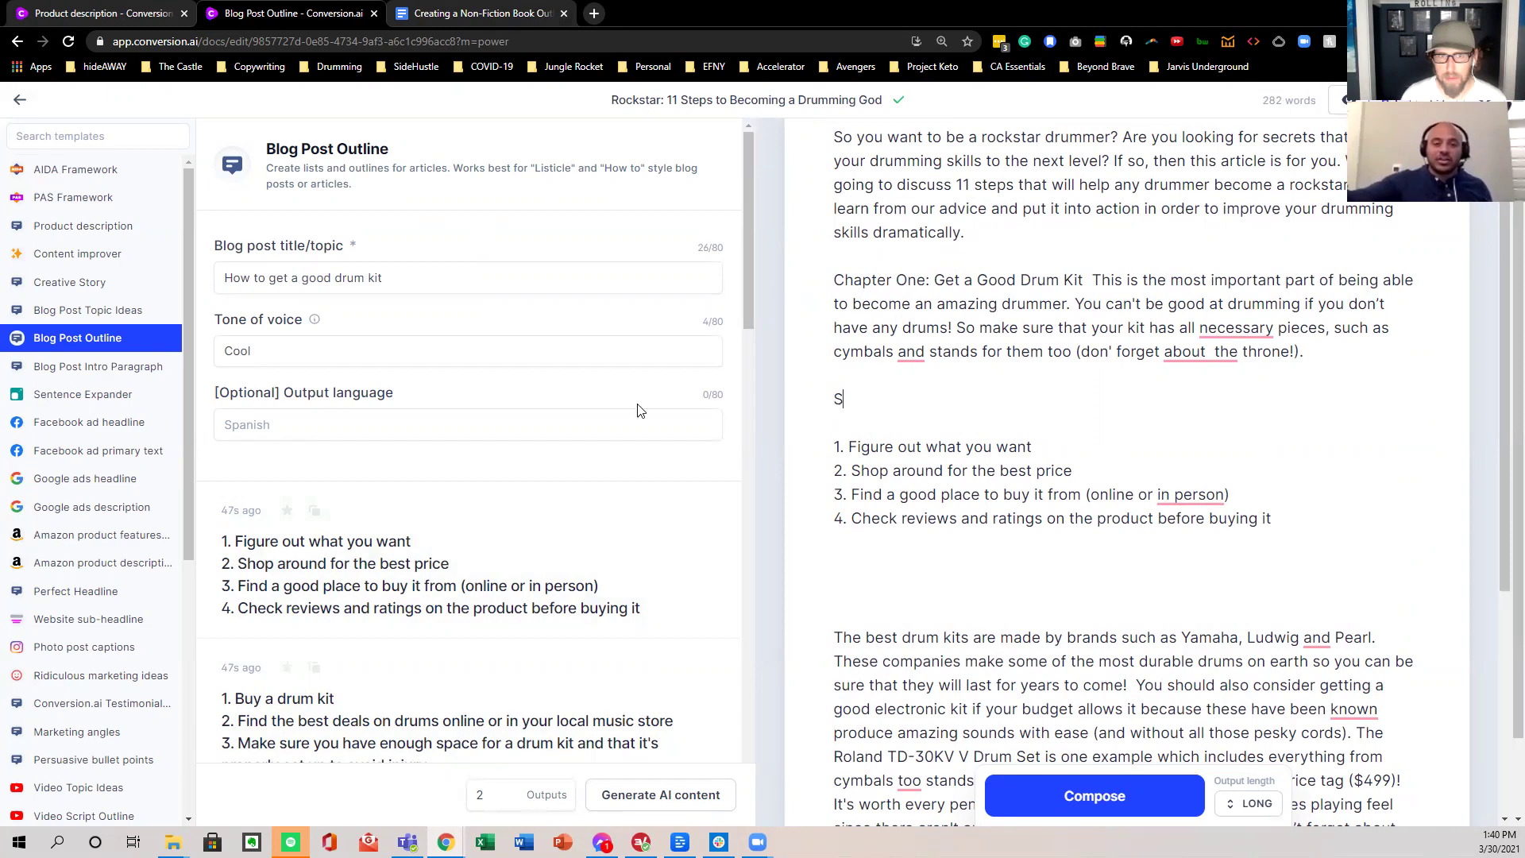
click(79, 282)
click(264, 267)
text(How )
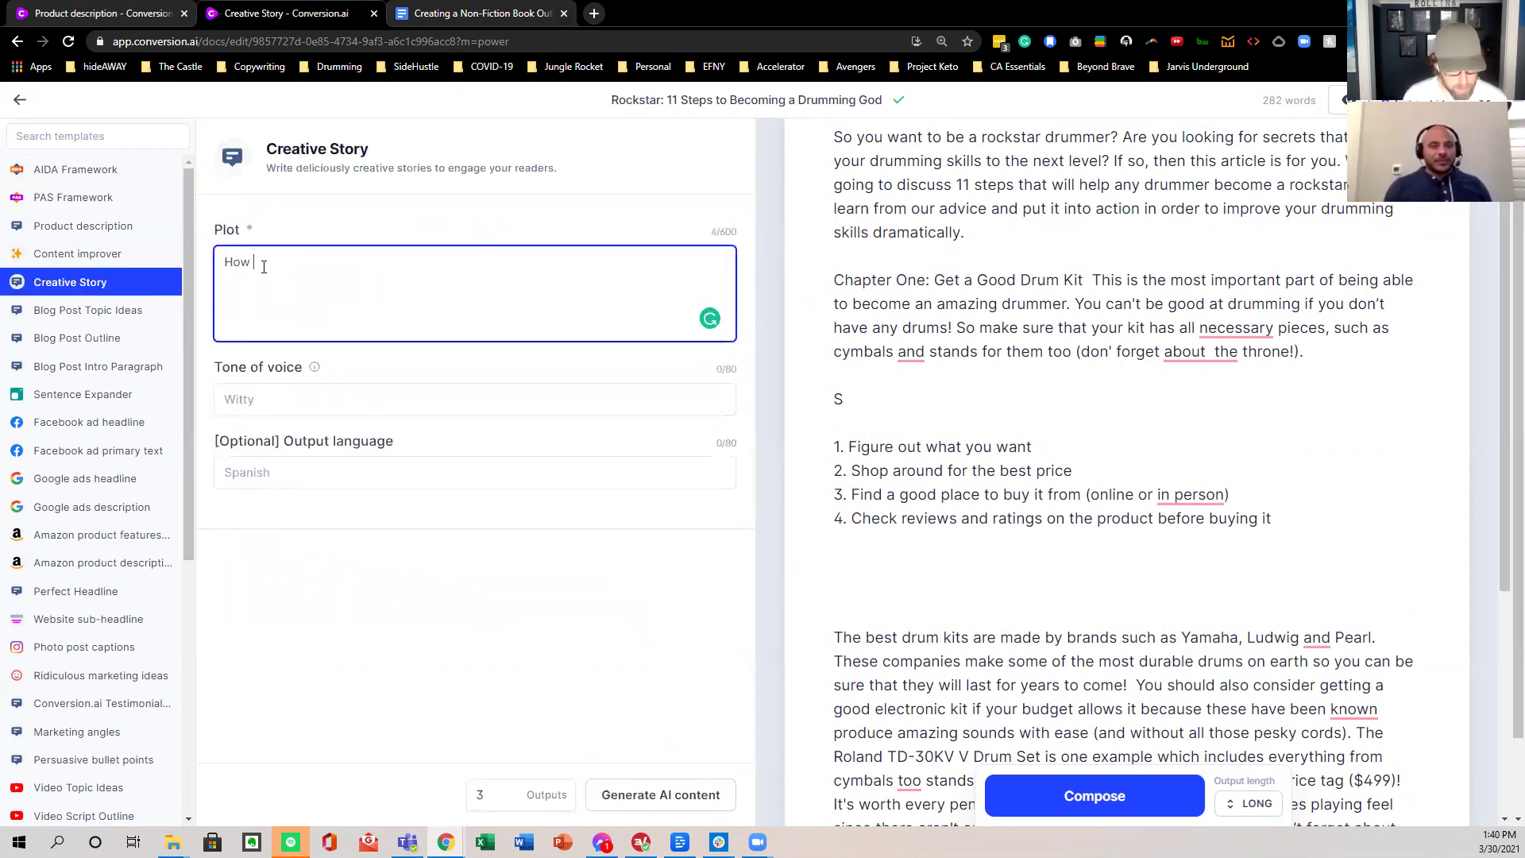
text(I found my first drum kit)
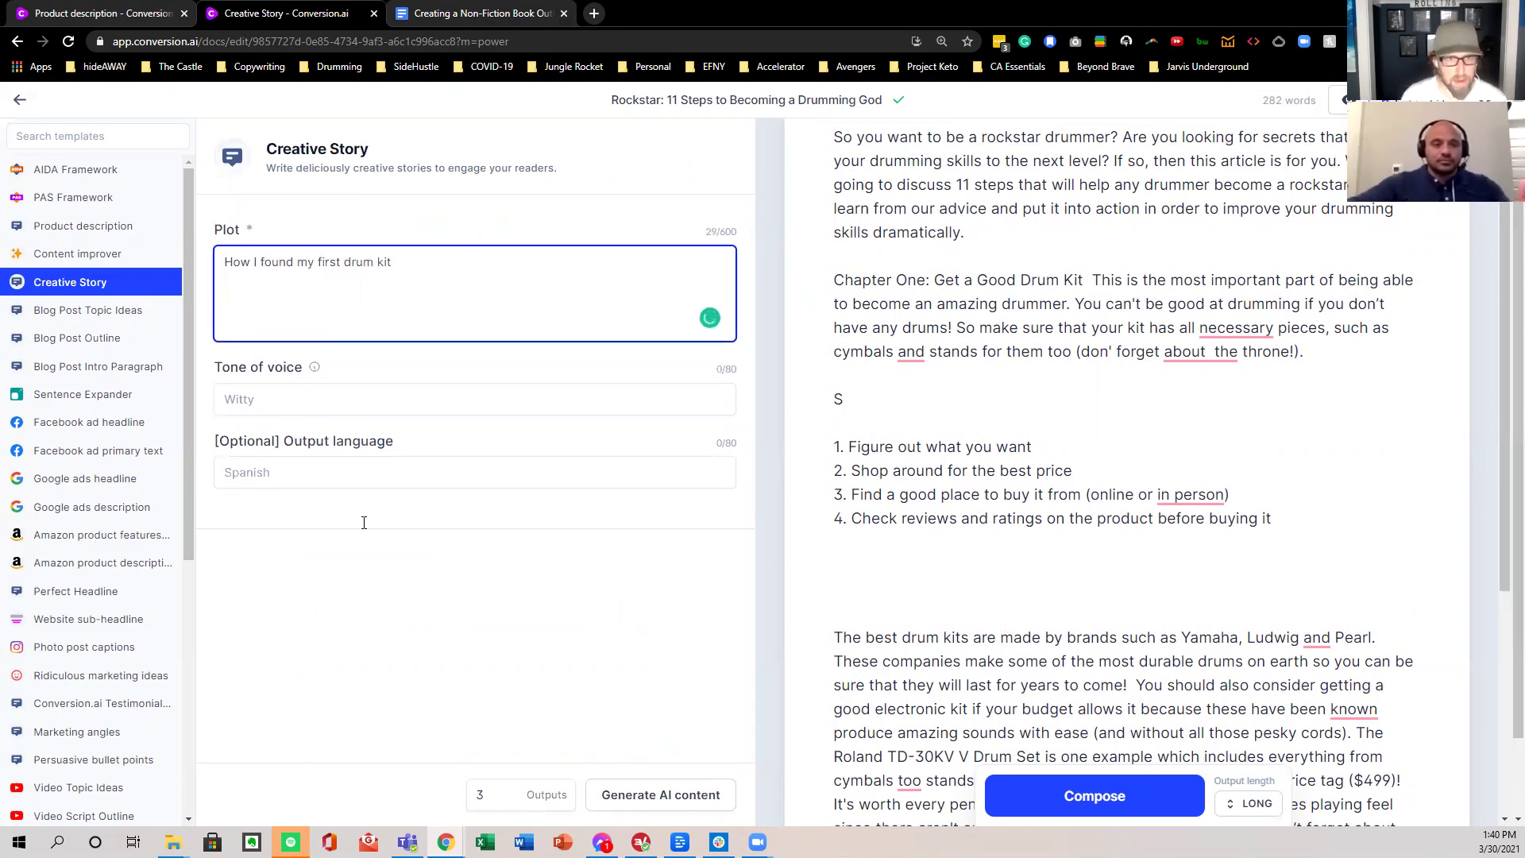
click(646, 795)
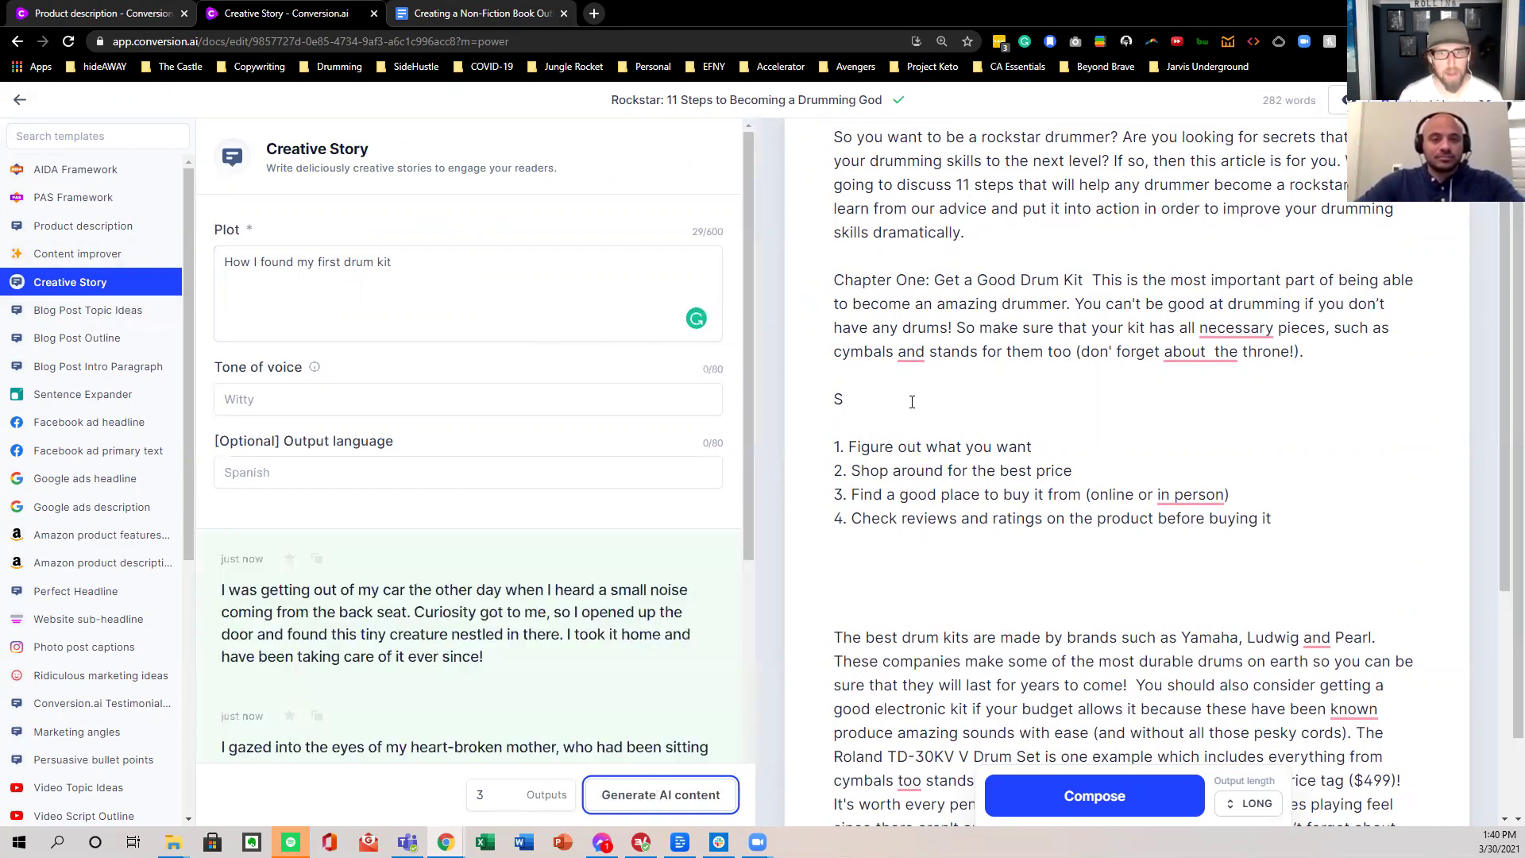
- Copy the full text of the generated story that starts "I gazed into the eyes of my heart-broken mother"
scroll(601, 468, down, 4)
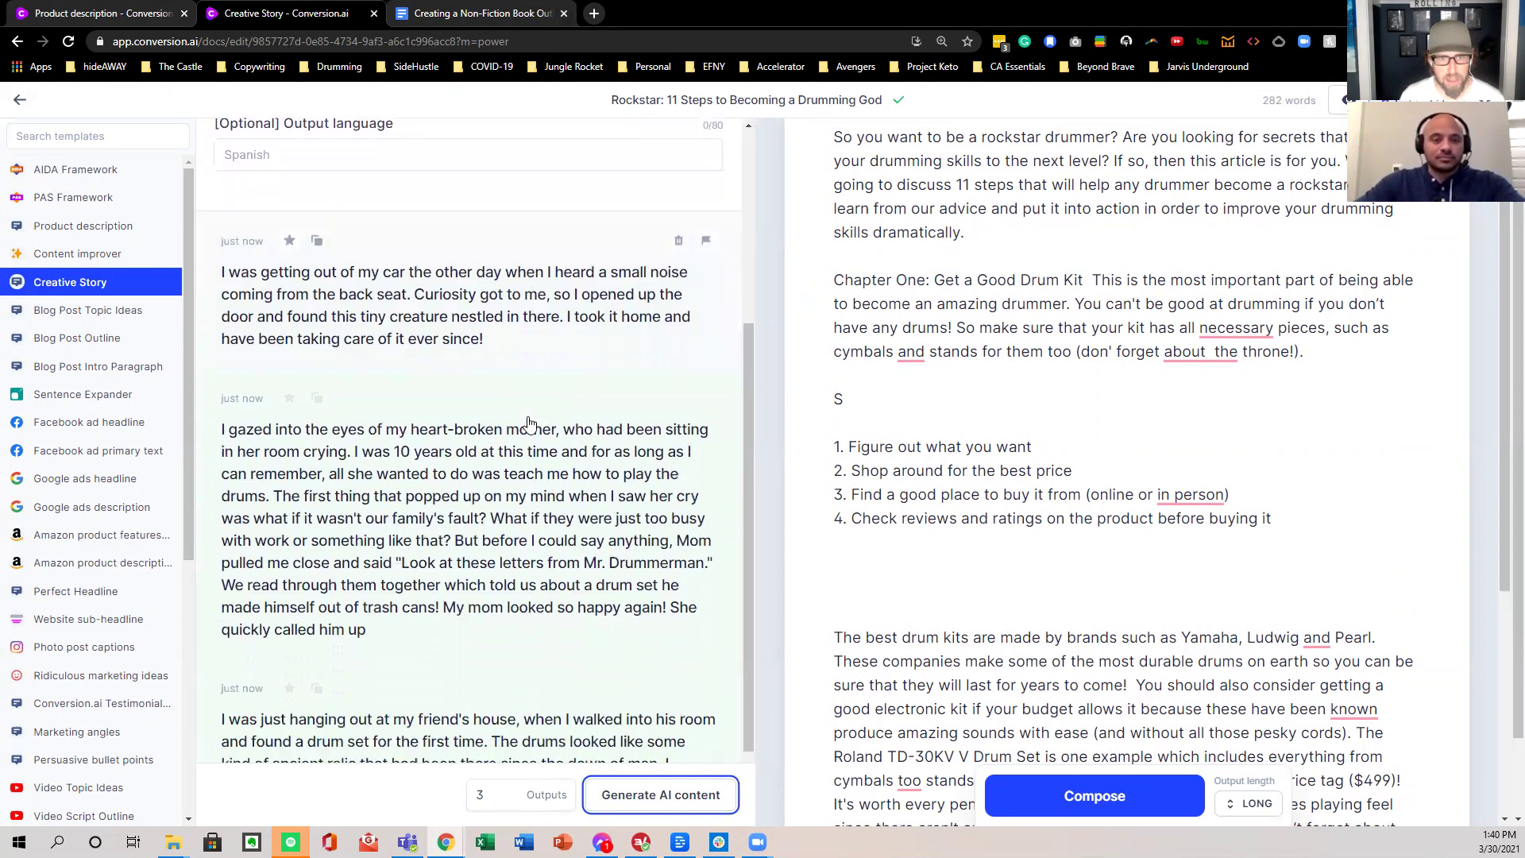
scroll(593, 409, down, 1)
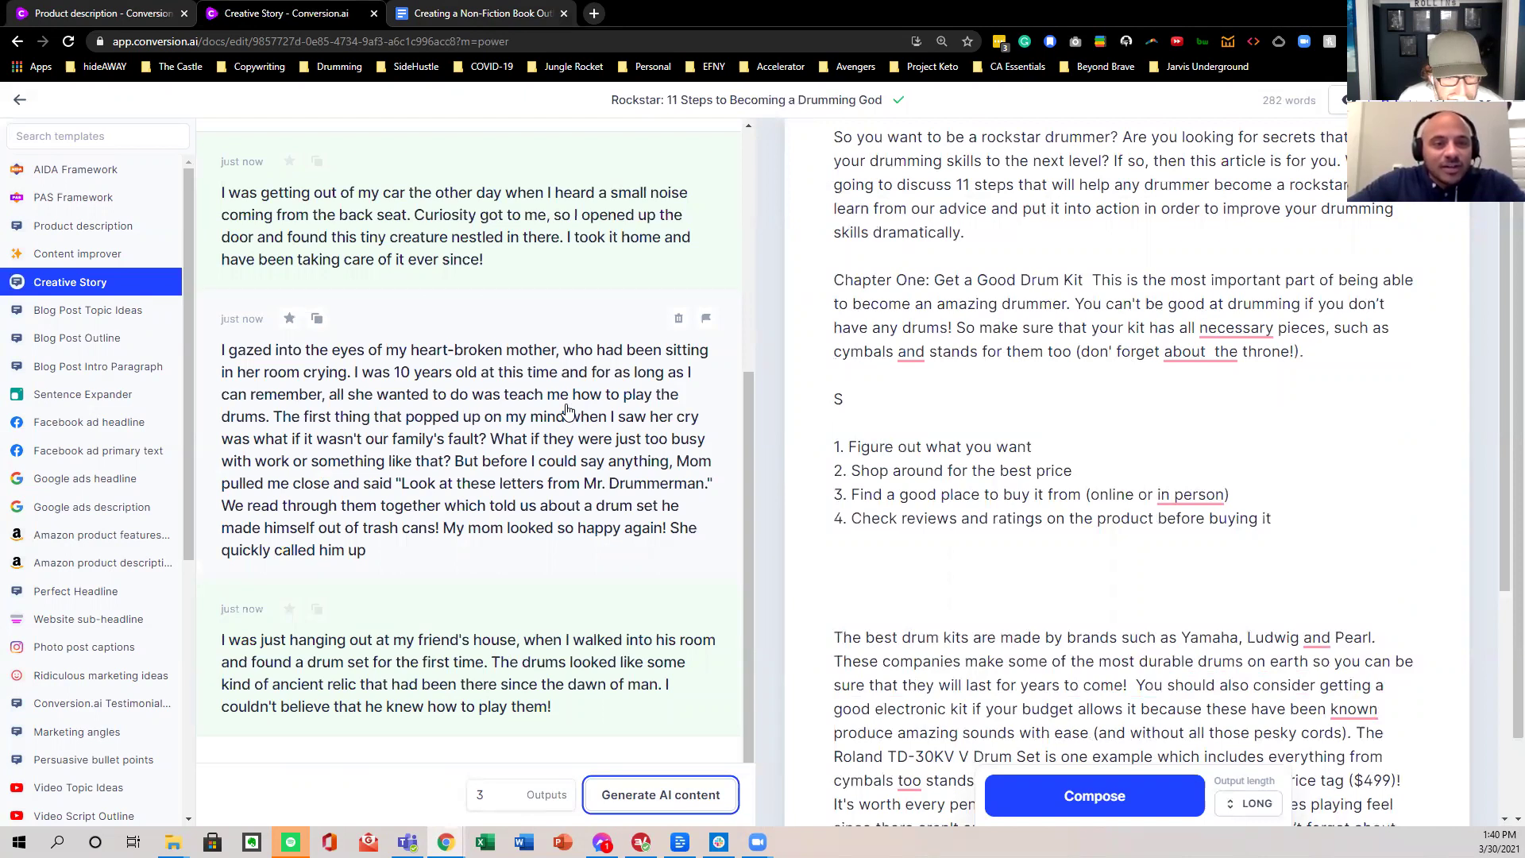
click(480, 429)
drag(588, 421, 442, 238)
key(ctrl+c)
click(1312, 395)
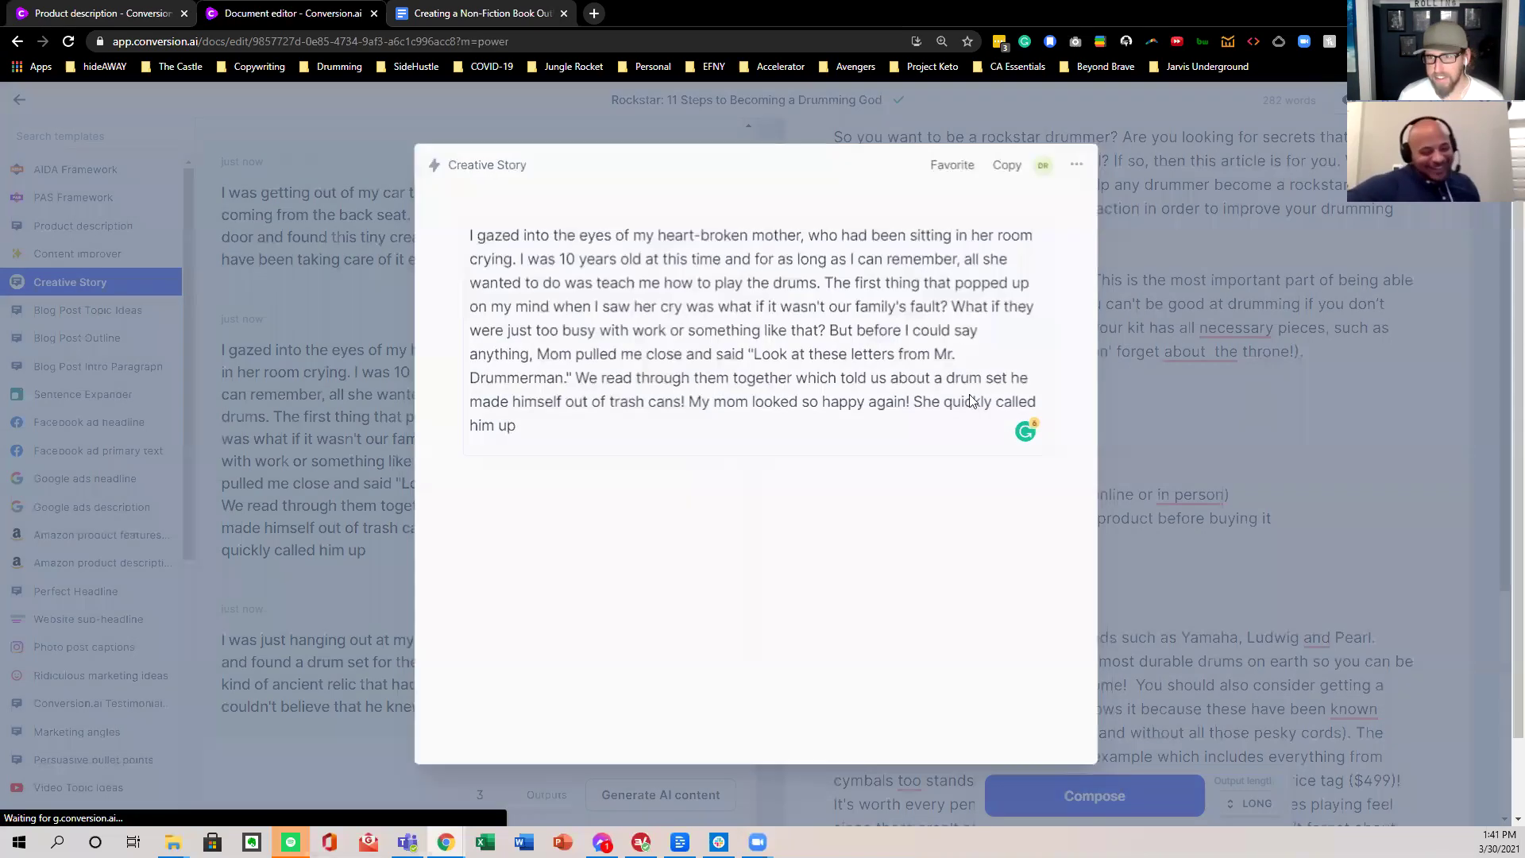
- Separate the Chapter One heading from its paragraph with a blank line and accept the spacing correction for "about the"
drag(845, 398, 826, 397)
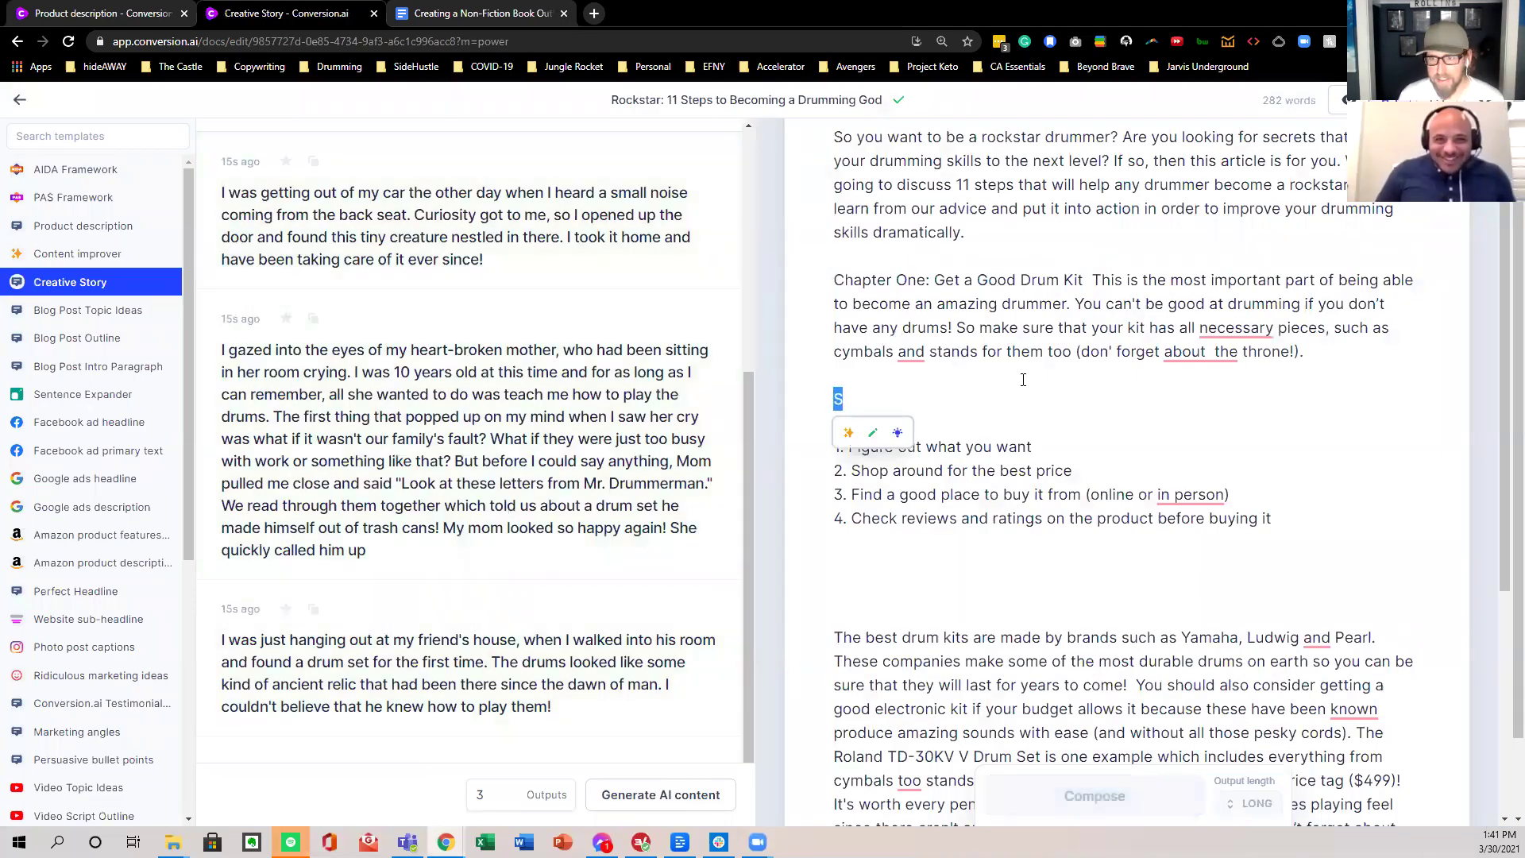
click(1096, 278)
key(Return)
key(Return)
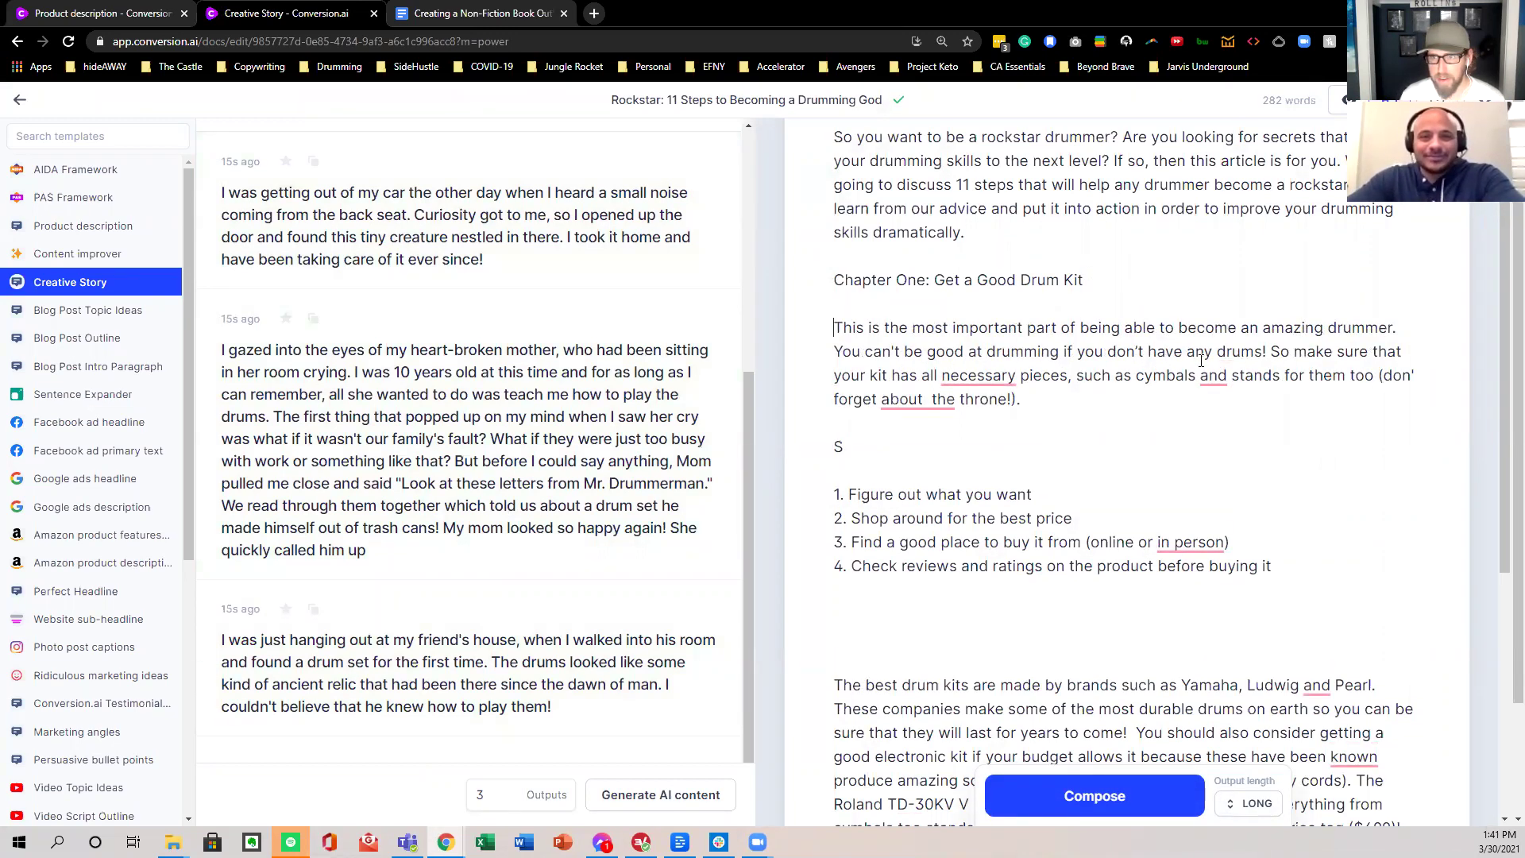
scroll(1007, 341, down, 1)
mouse_move(935, 328)
click(934, 356)
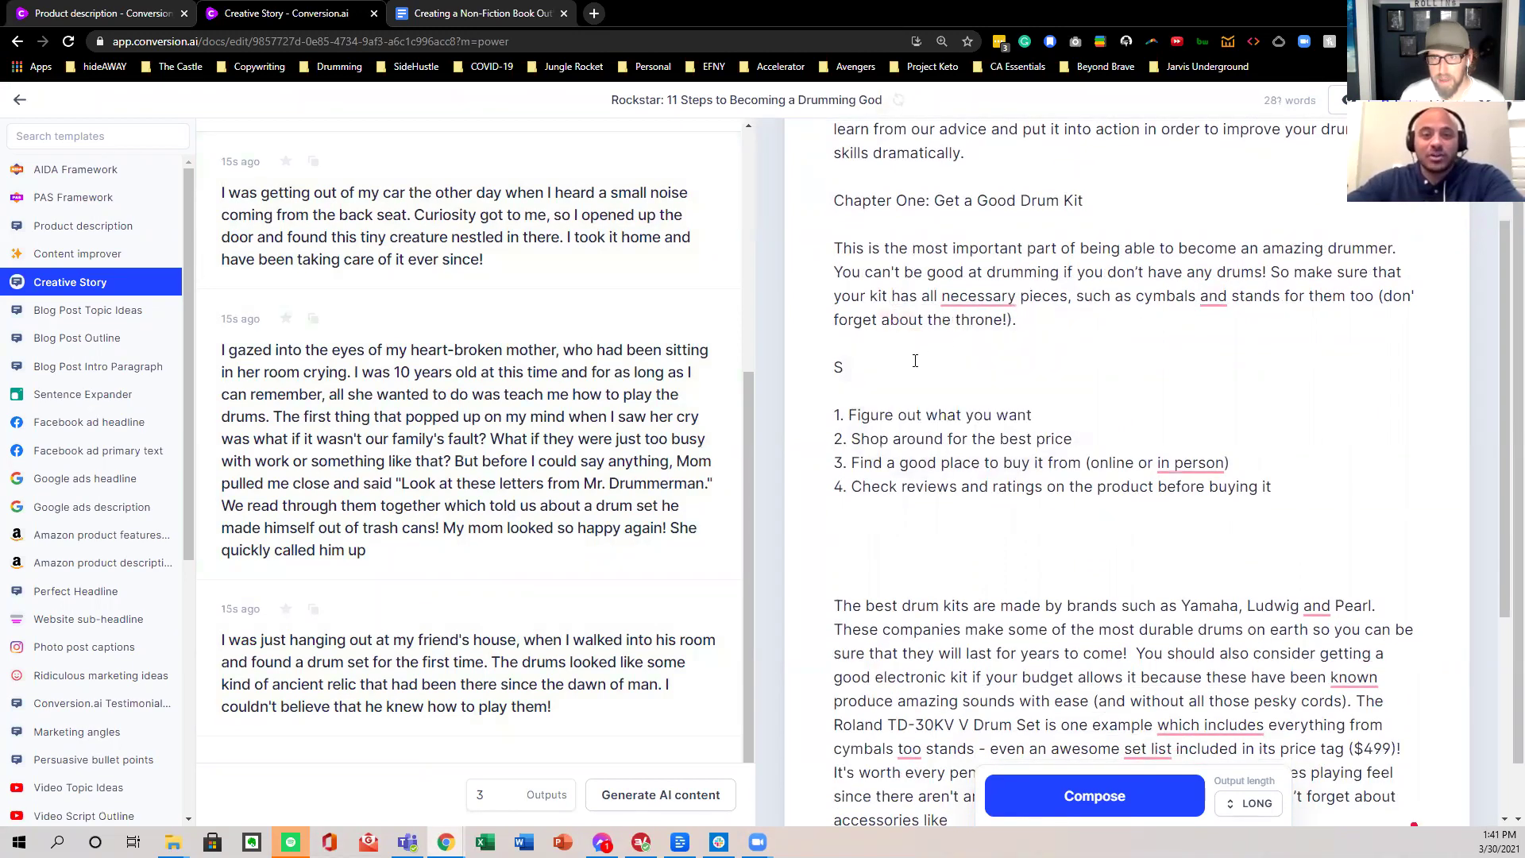
- Replace the stray "S" above the numbered list with the copied story
key(BackSpace)
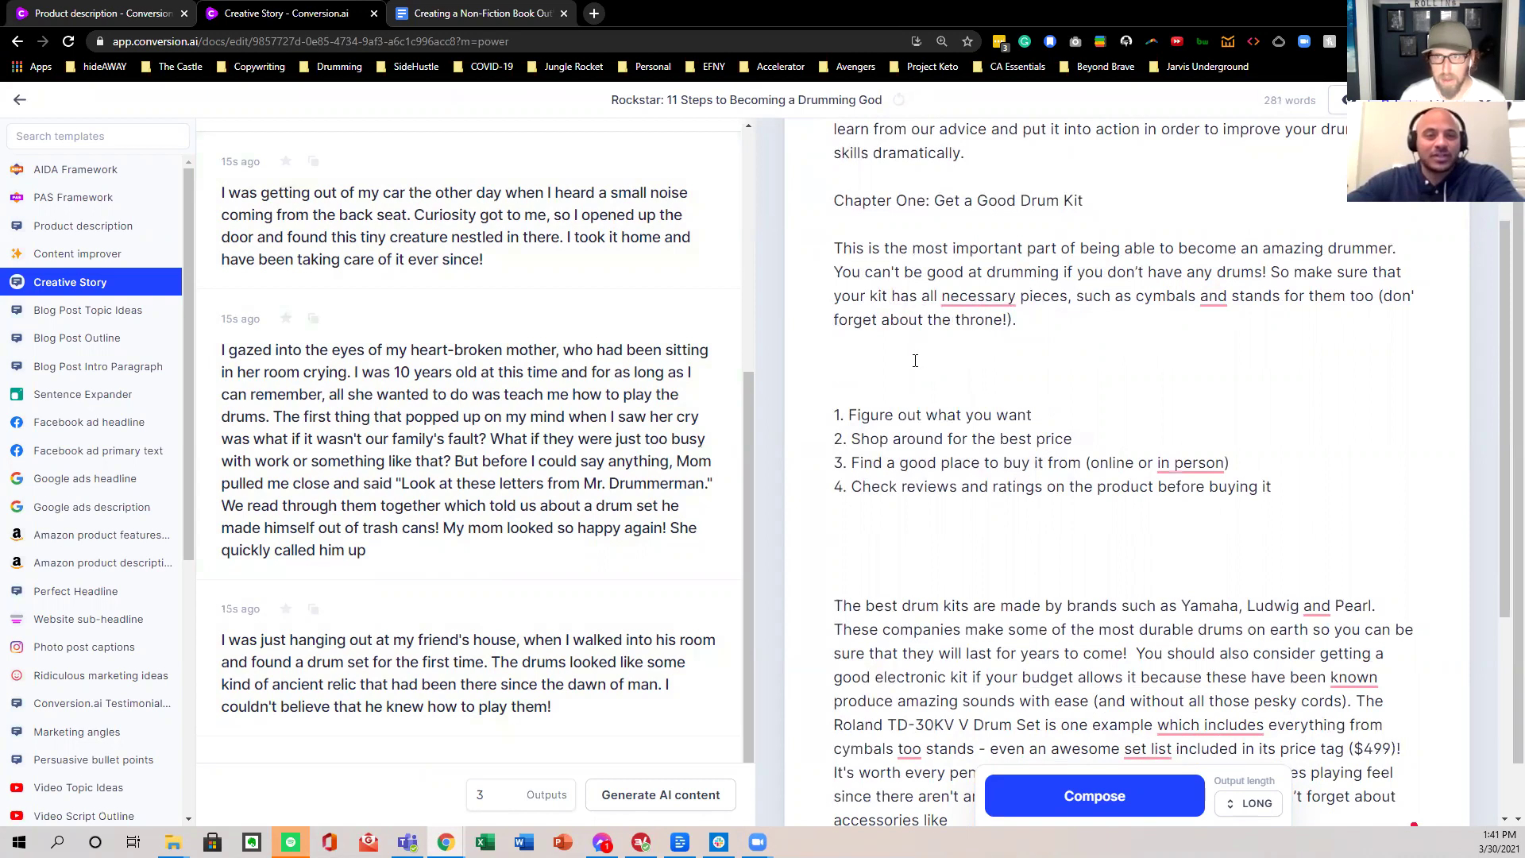
key(ctrl+v)
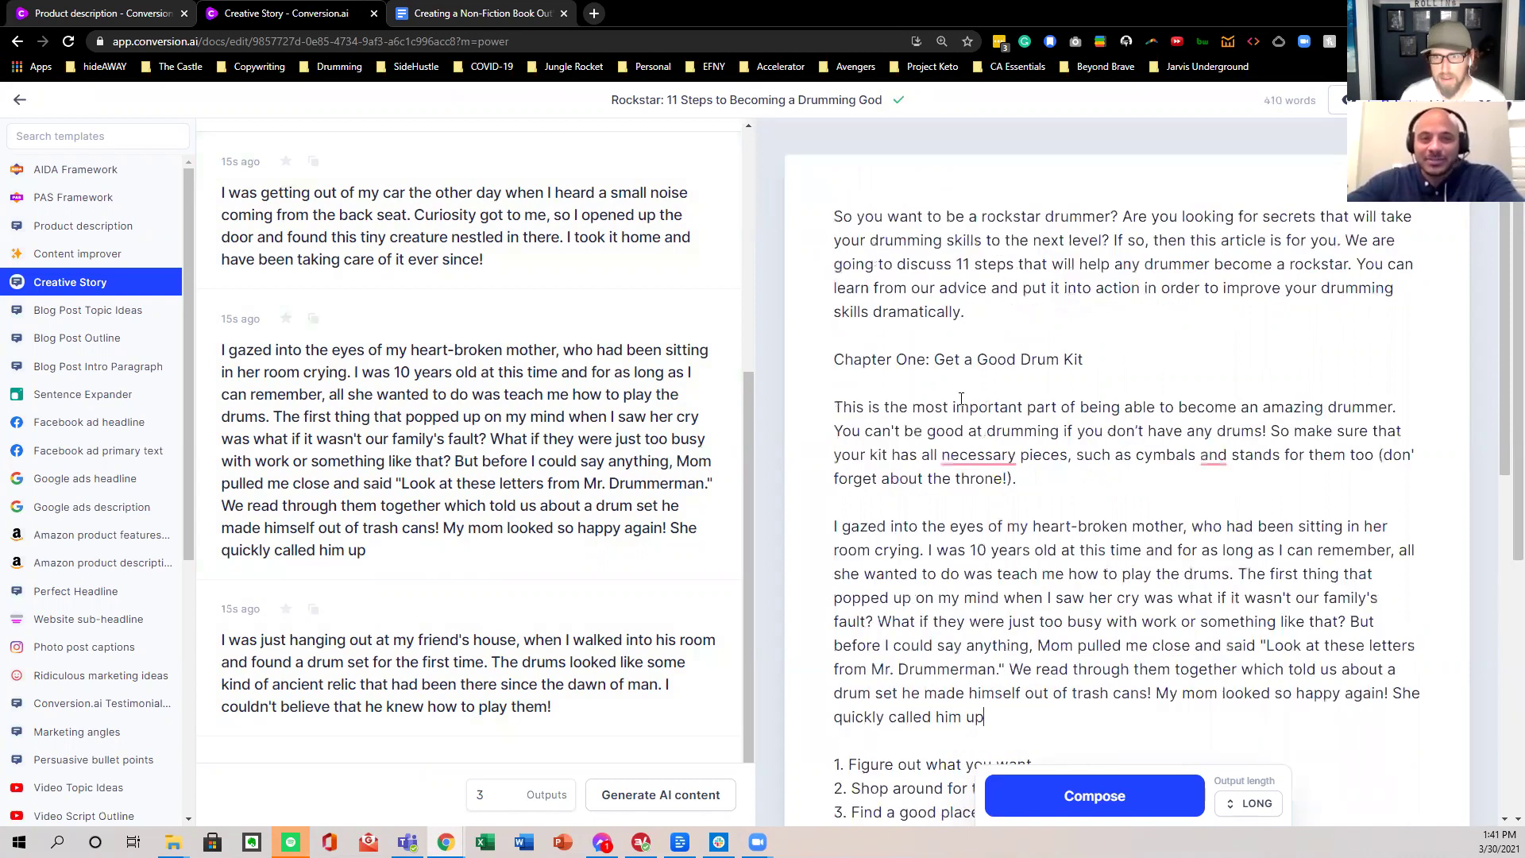
scroll(960, 399, down, 2)
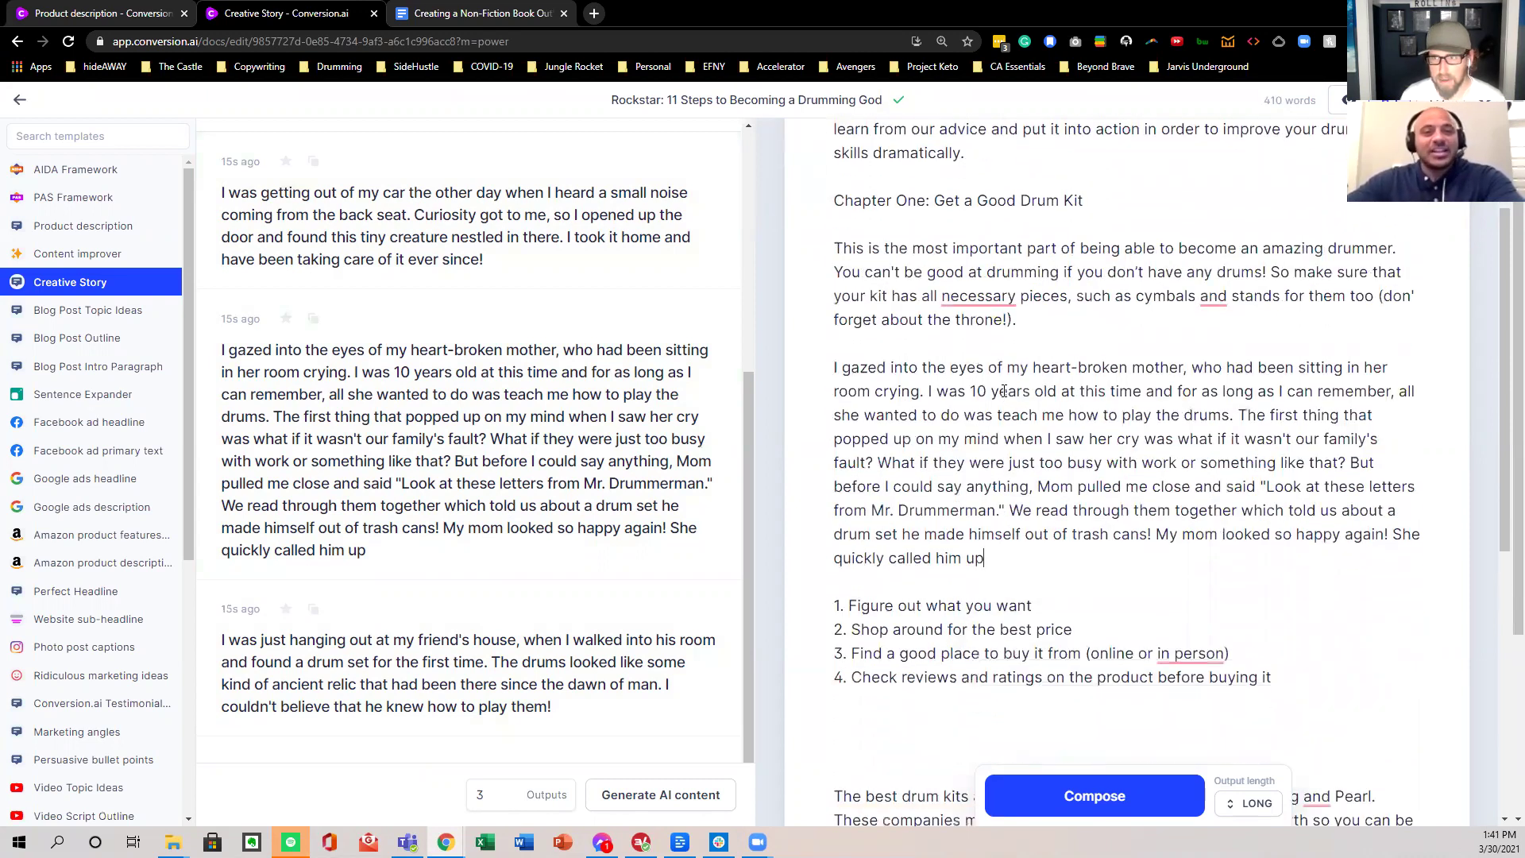
- Change the opening of the pasted story to "About 20 years ago, I"
click(833, 367)
text(A)
text(bout 10 )
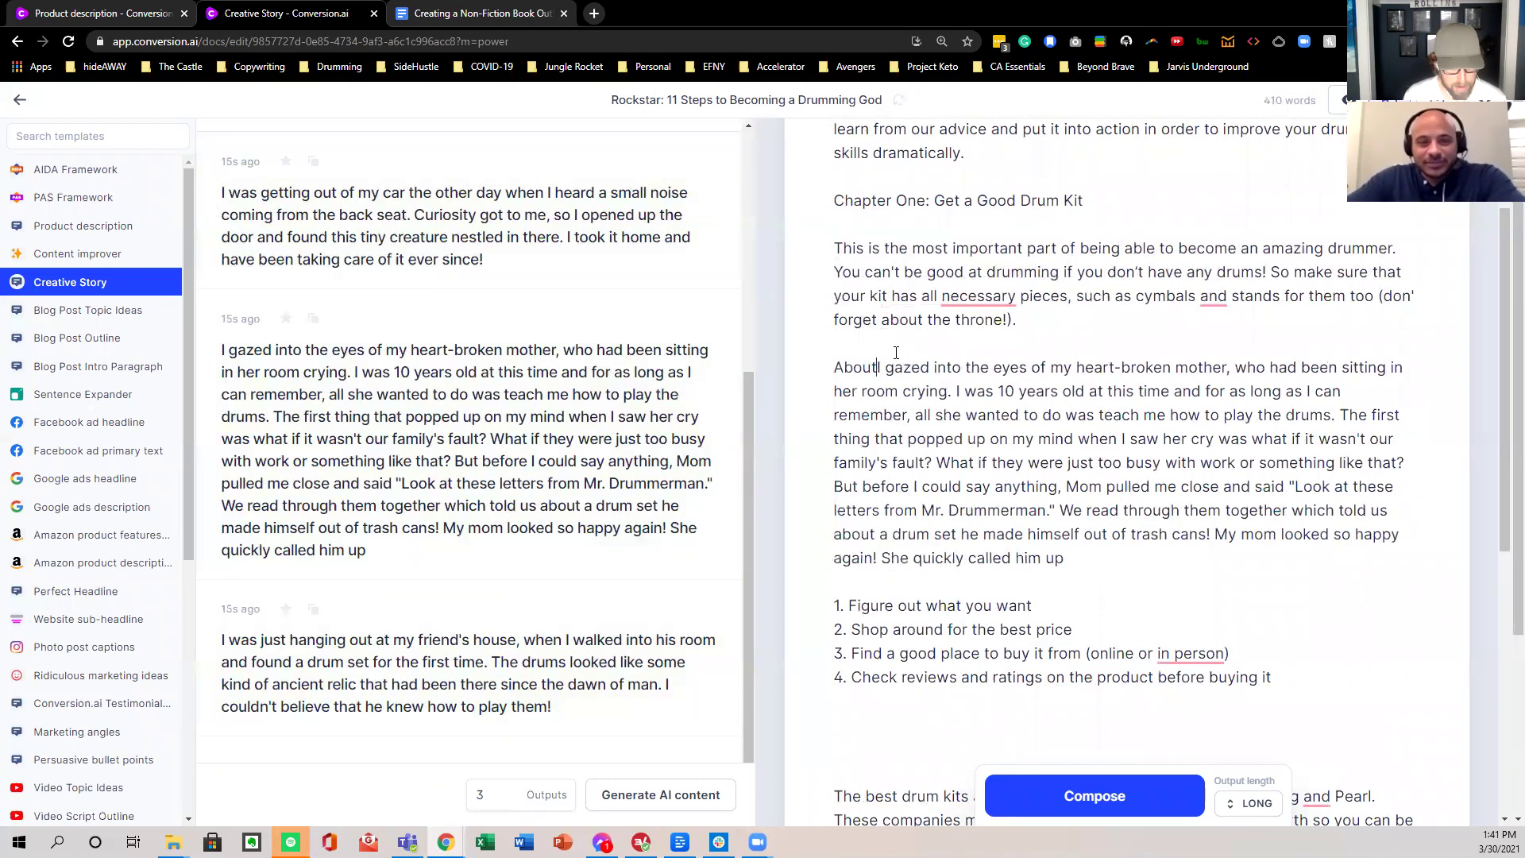
text(years ago.)
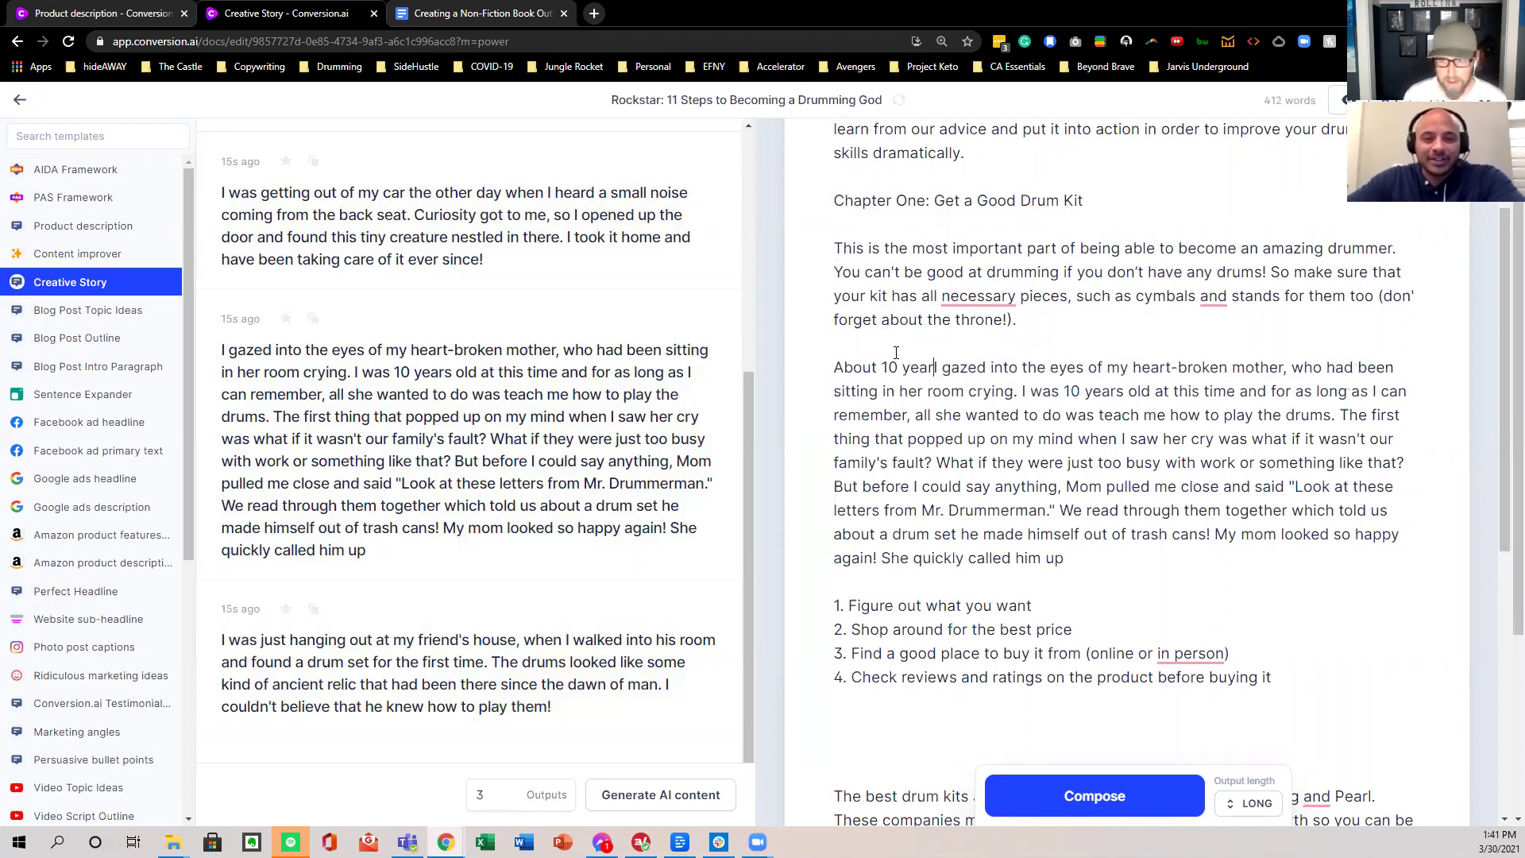
key(BackSpace)
text(, I)
scroll(1131, 421, down, 1)
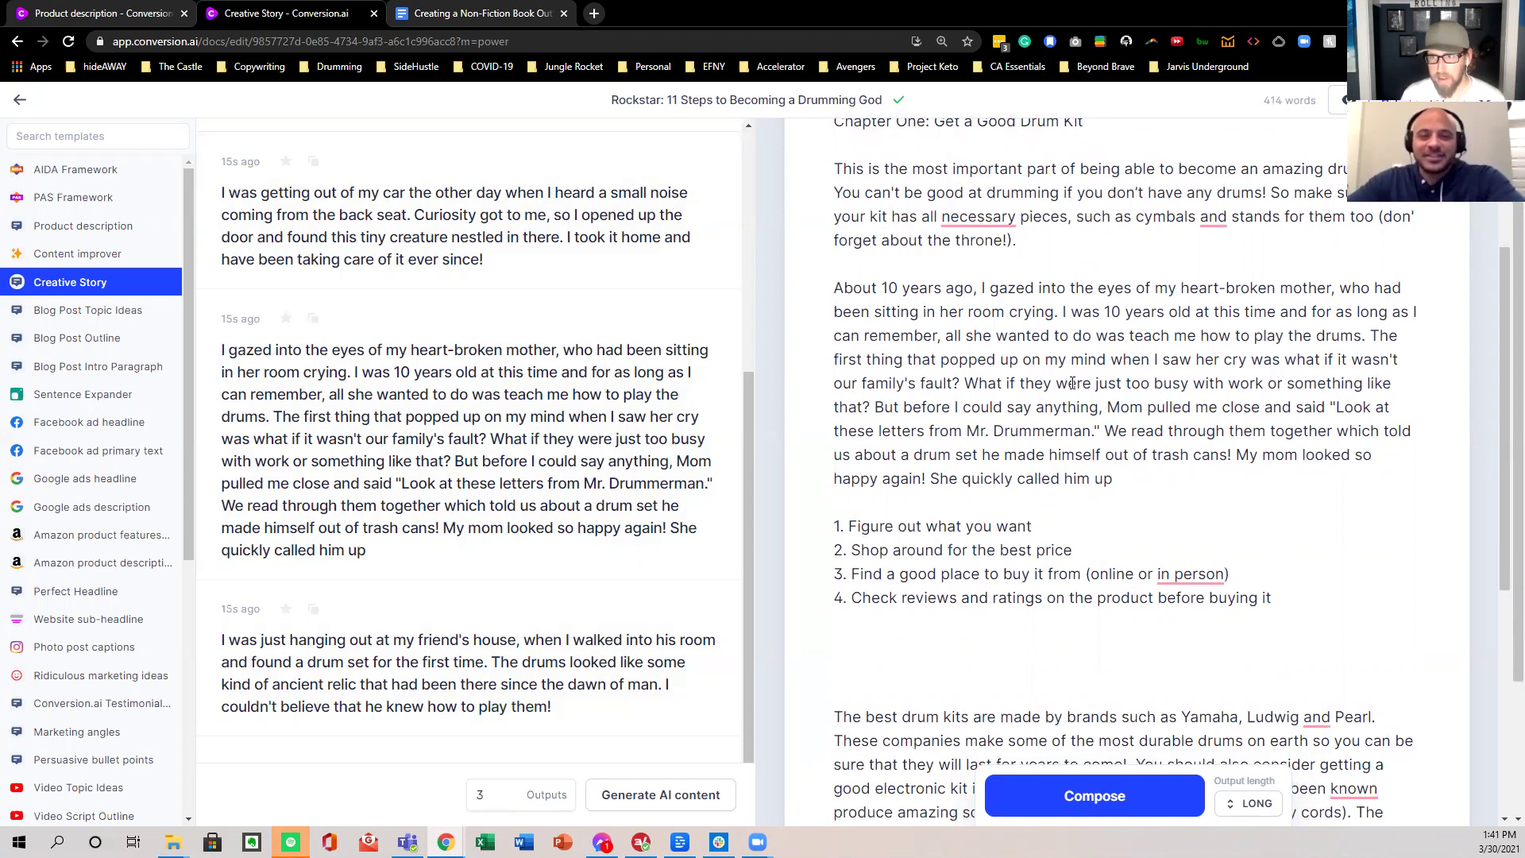
scroll(1072, 409, down, 1)
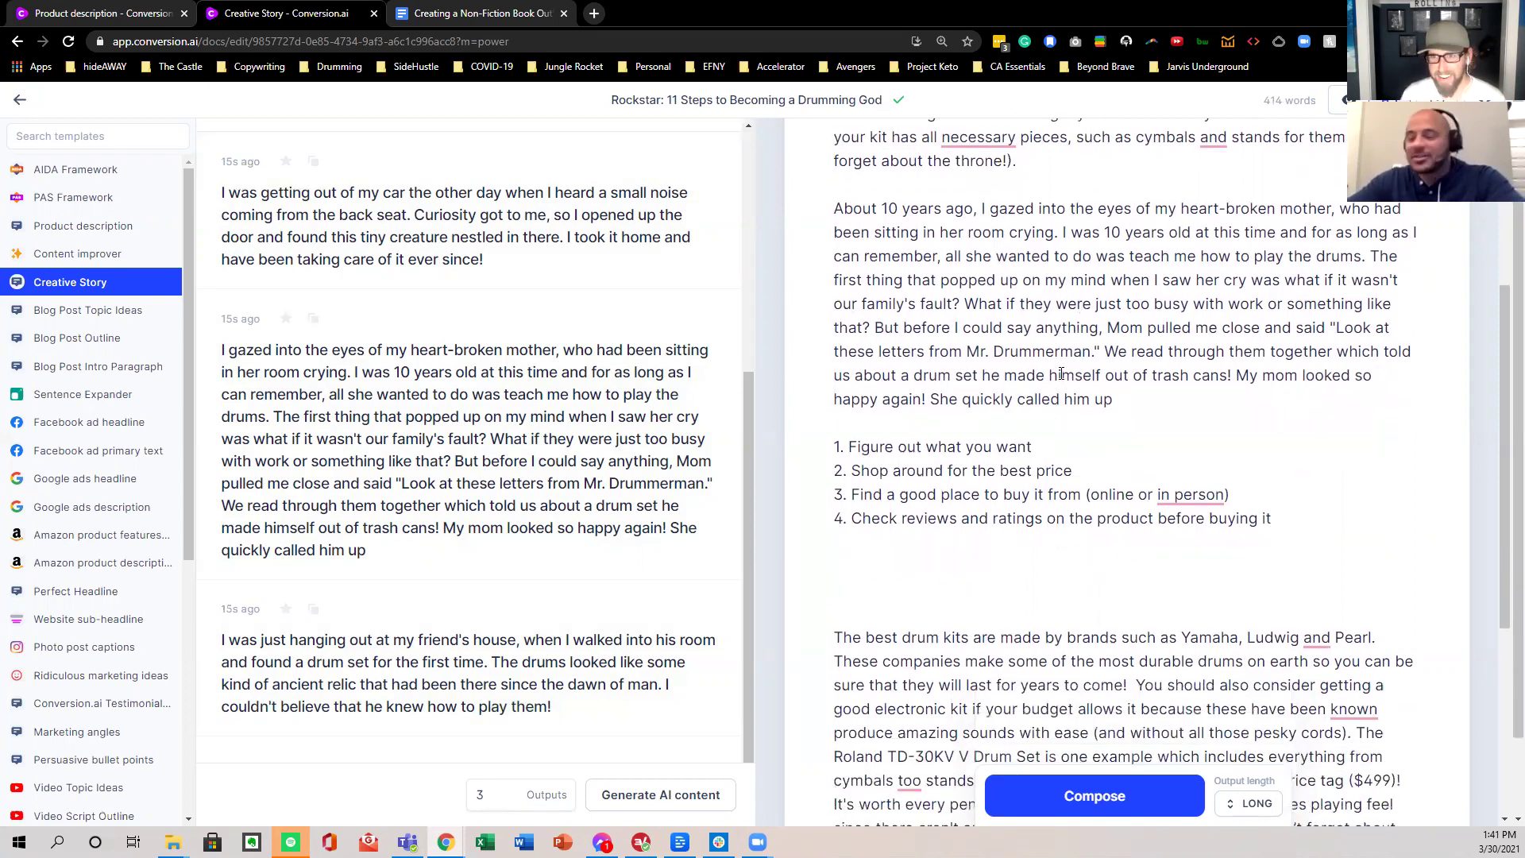
click(889, 207)
key(BackSpace)
text(2)
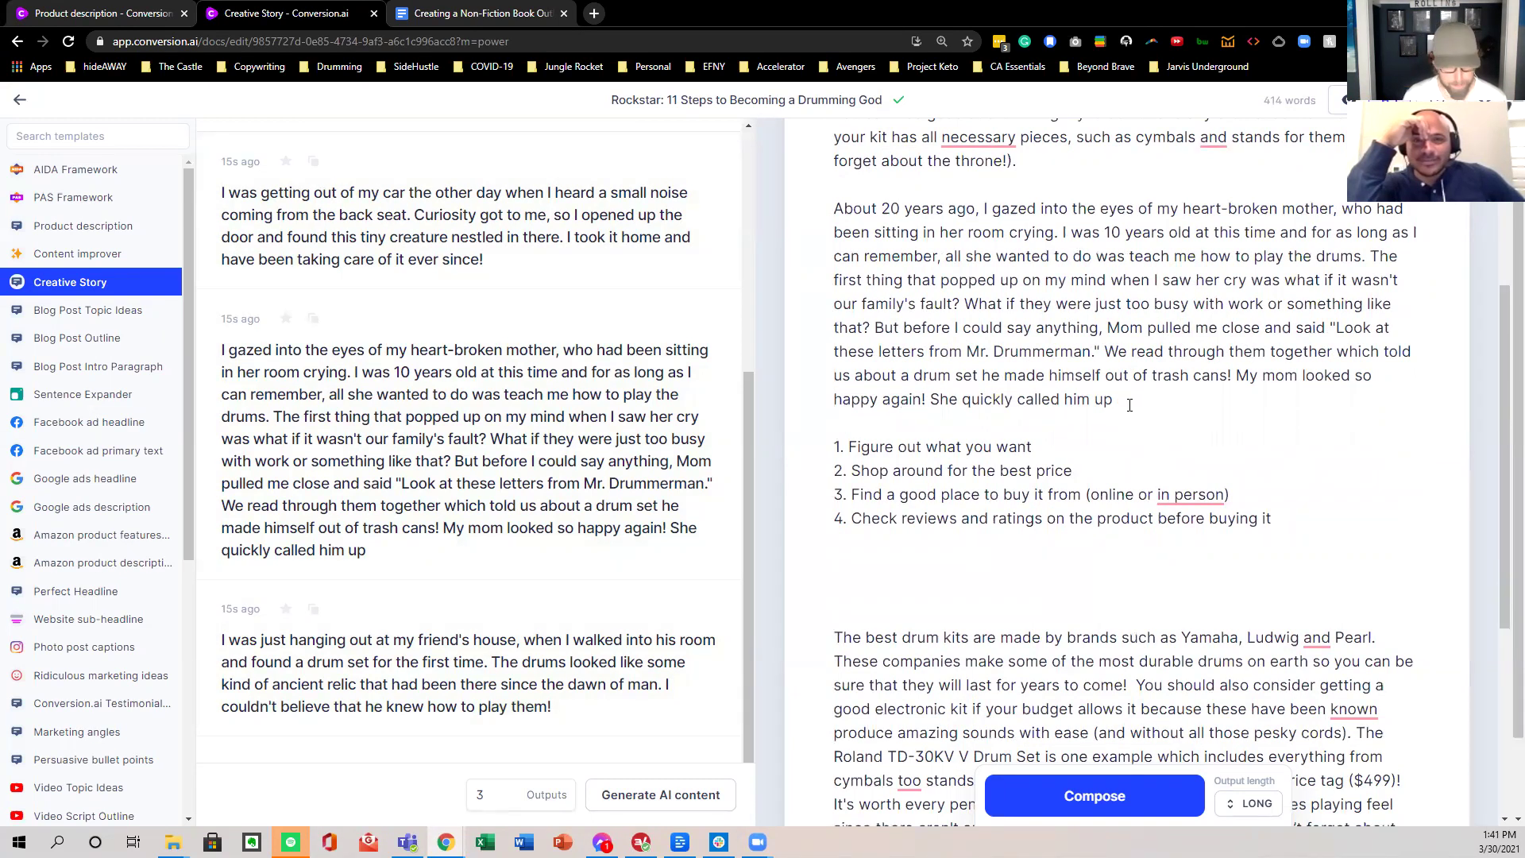
- End the story with "but all she got was his voicemail explaining how to find and buy a good drumset. This is what it said:"
text(but)
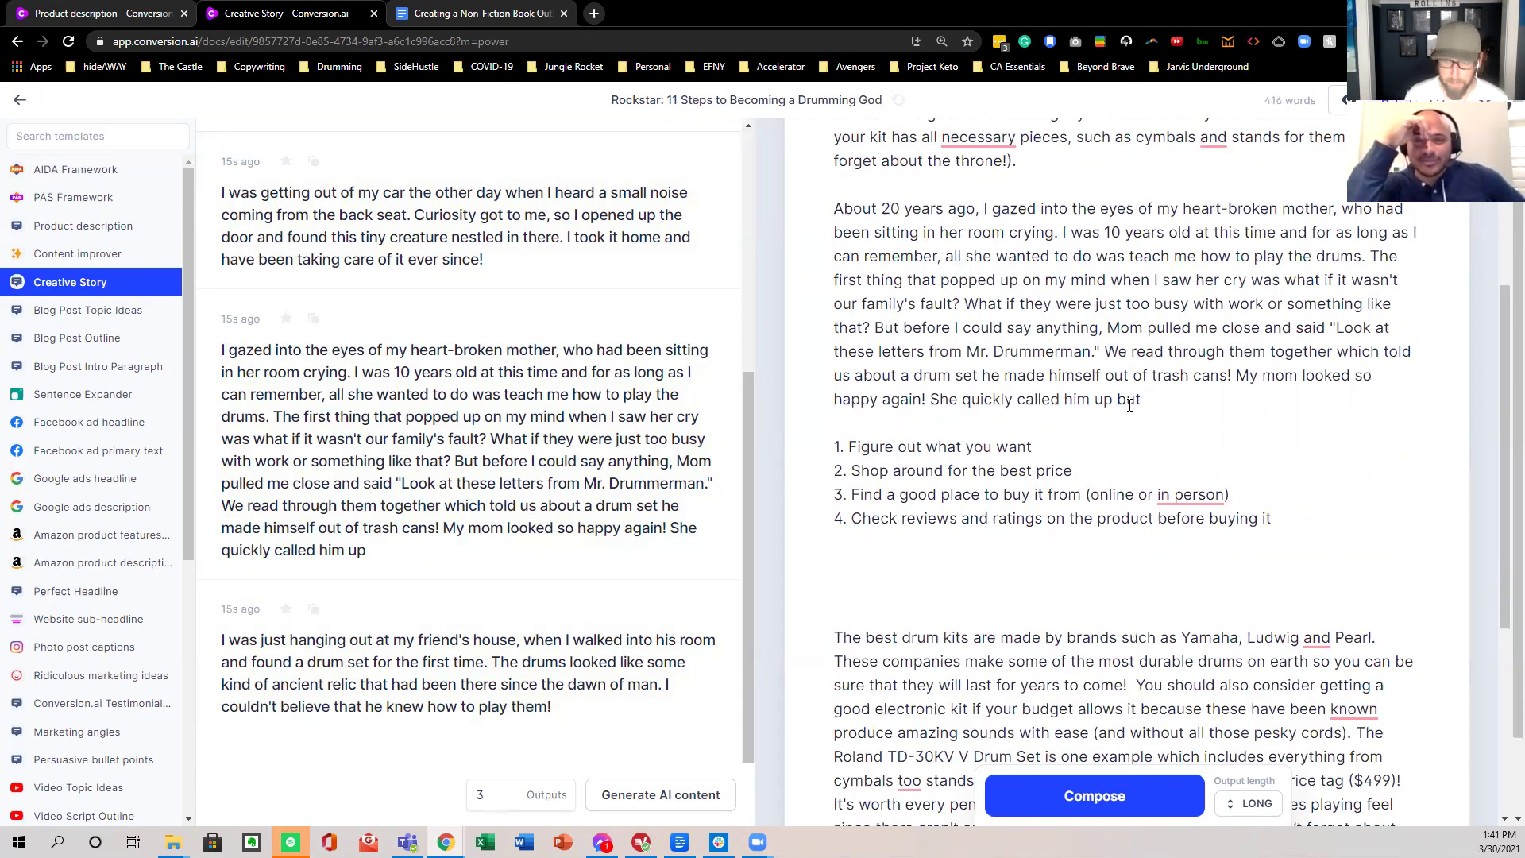
text( all she got was )
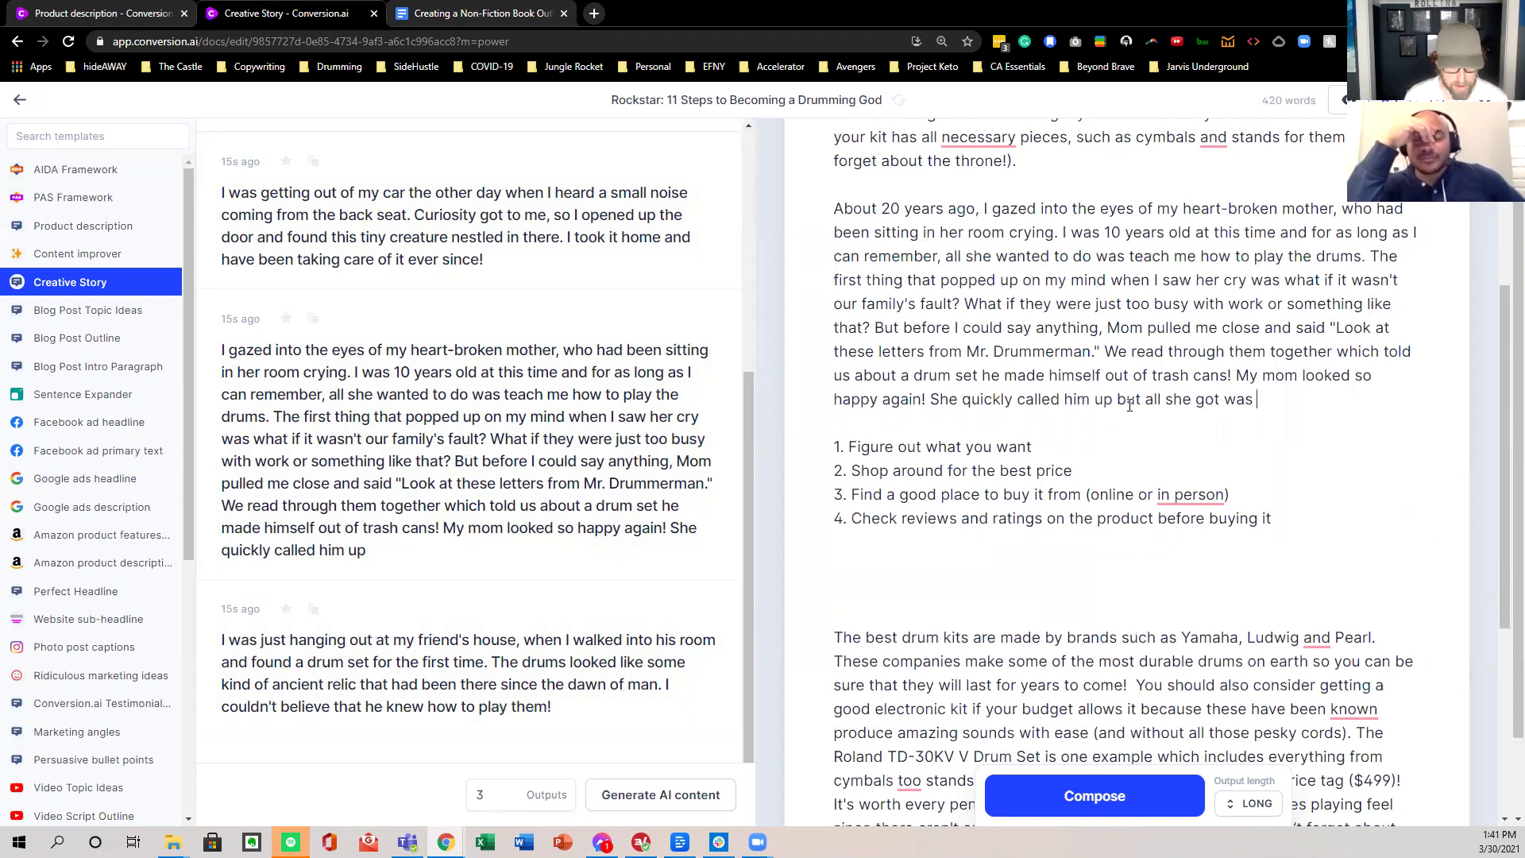
text(his voicemail)
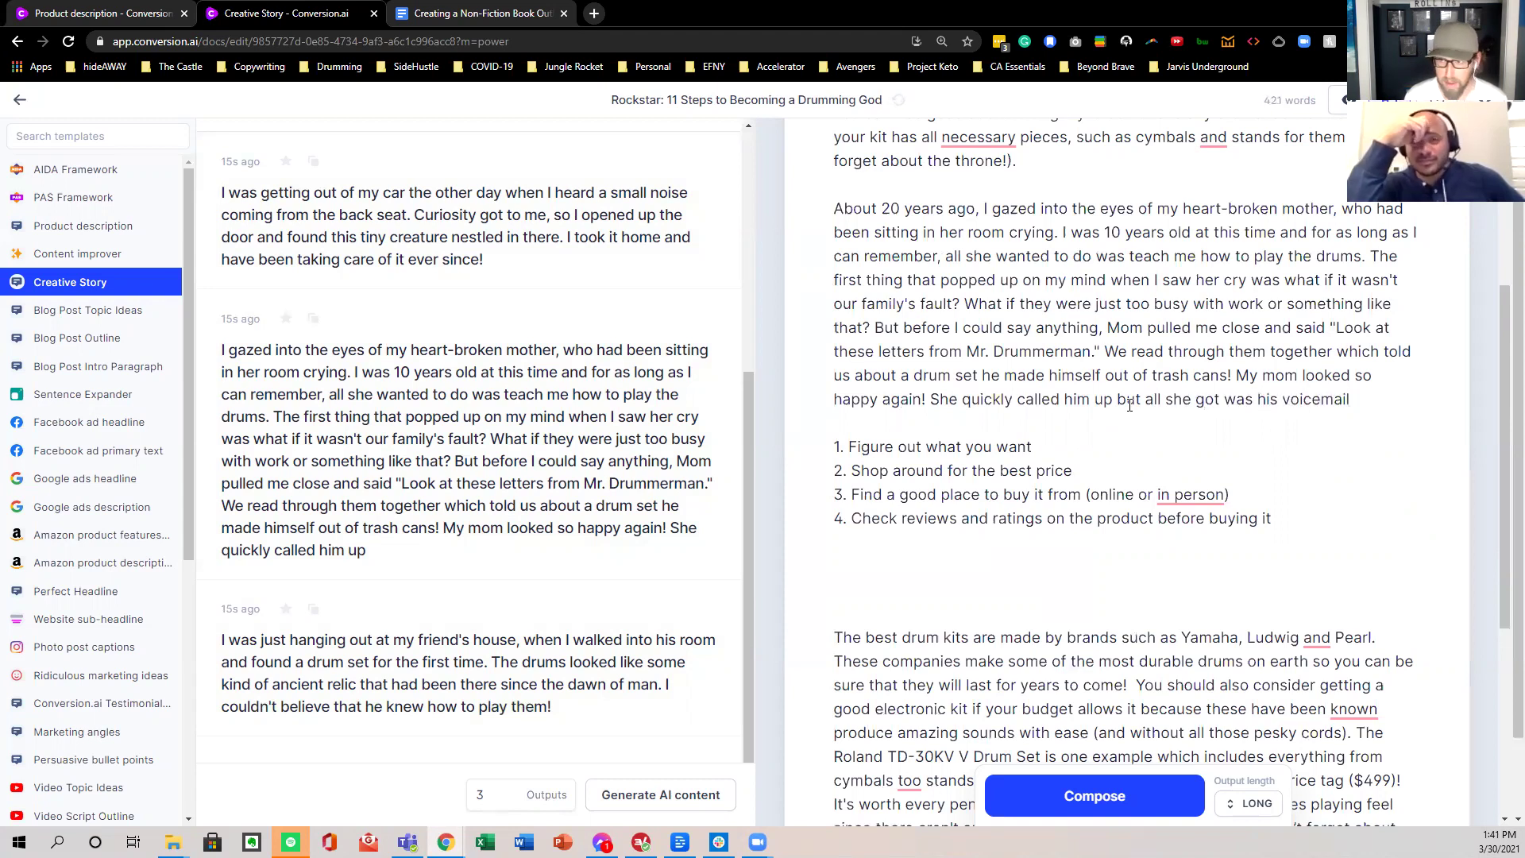
text( explaining how to )
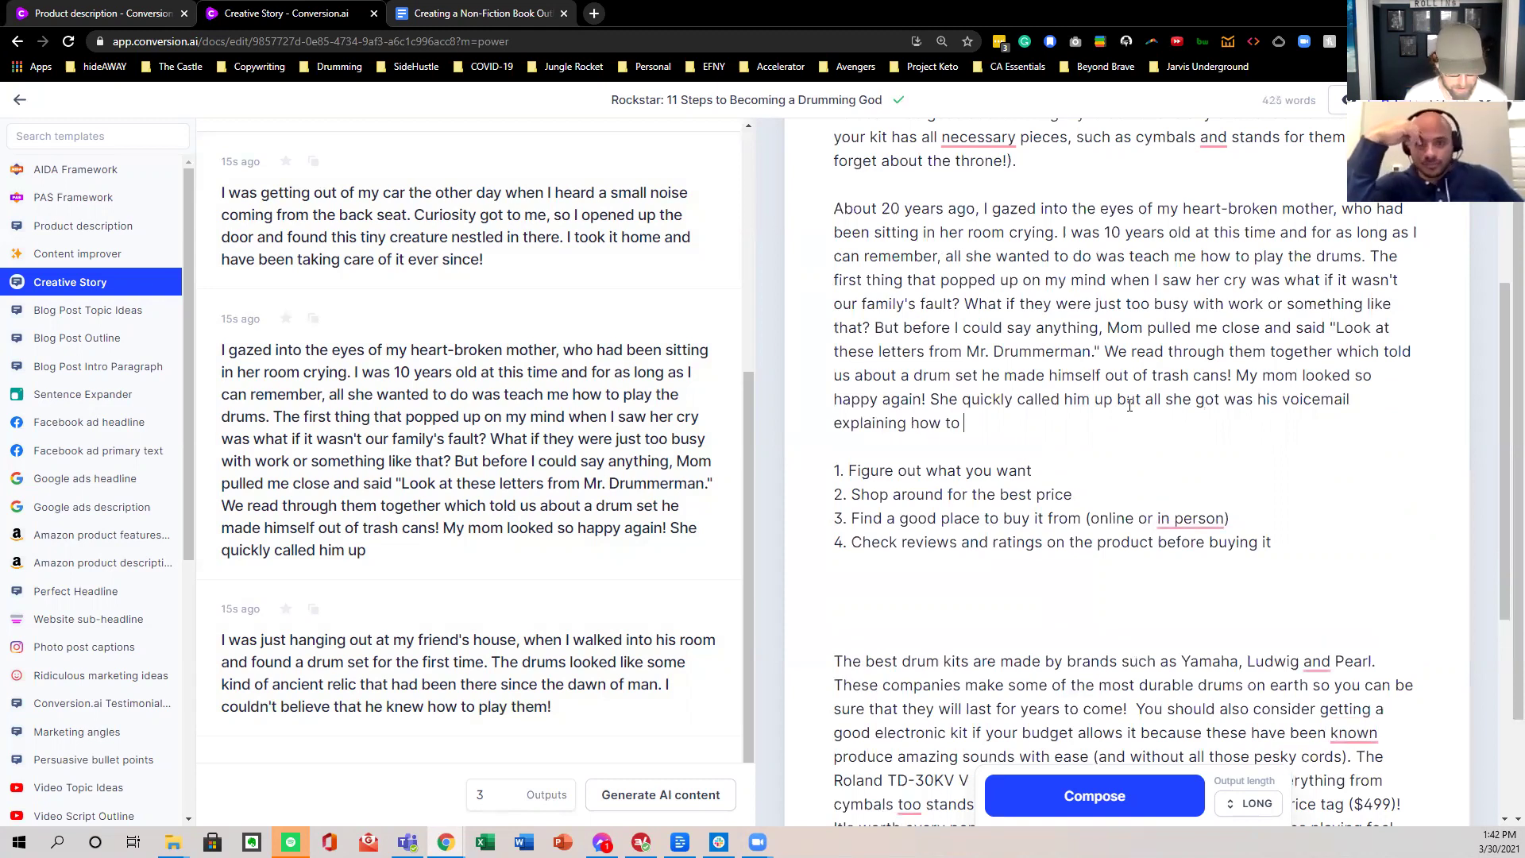
text(find)
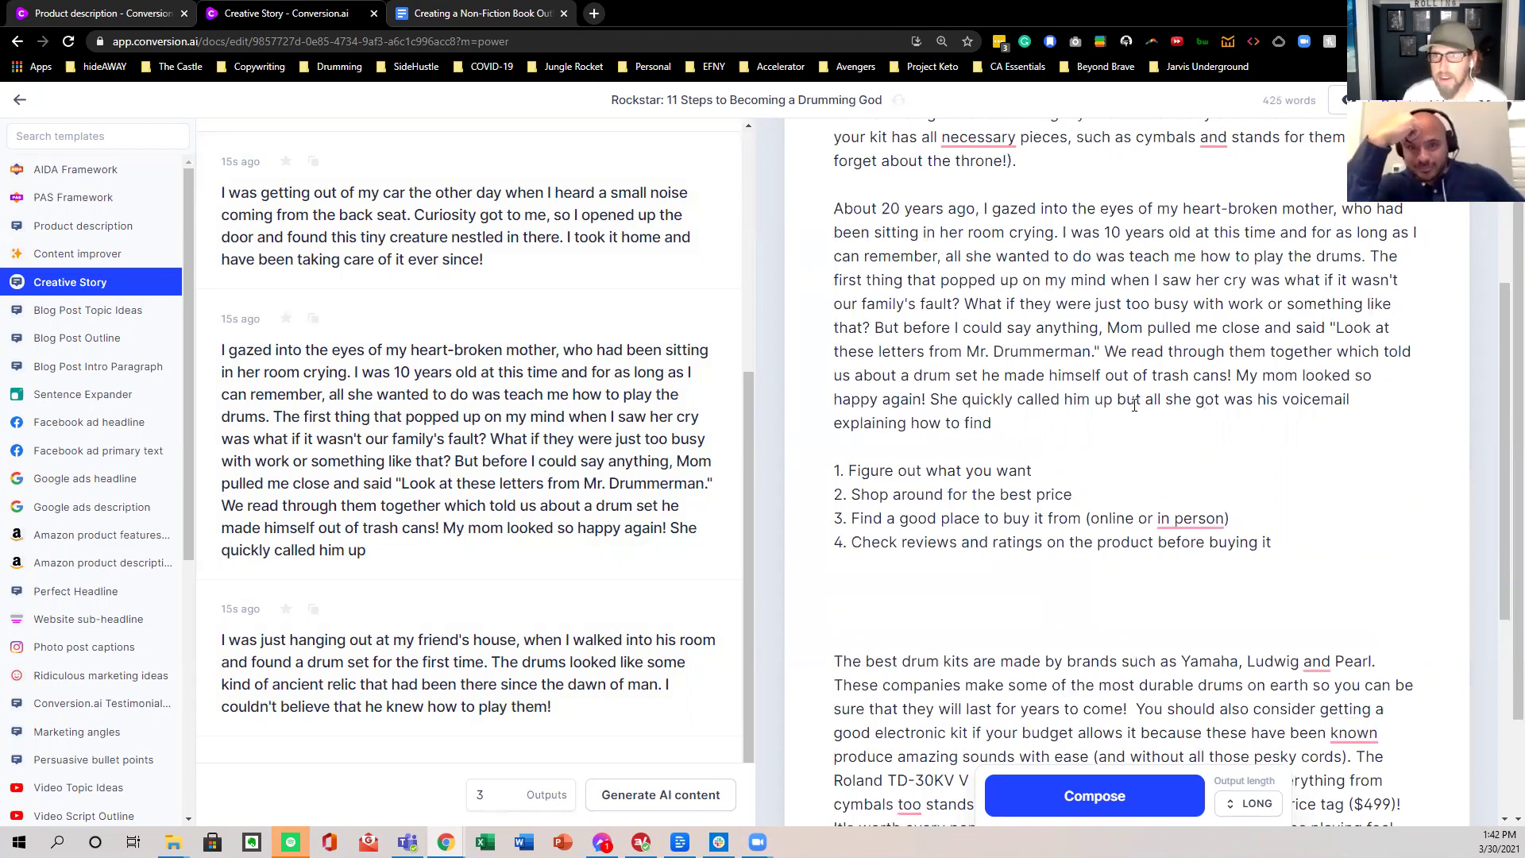
scroll(1134, 405, up, 2)
scroll(1134, 405, down, 2)
text(and buy a good drumset.)
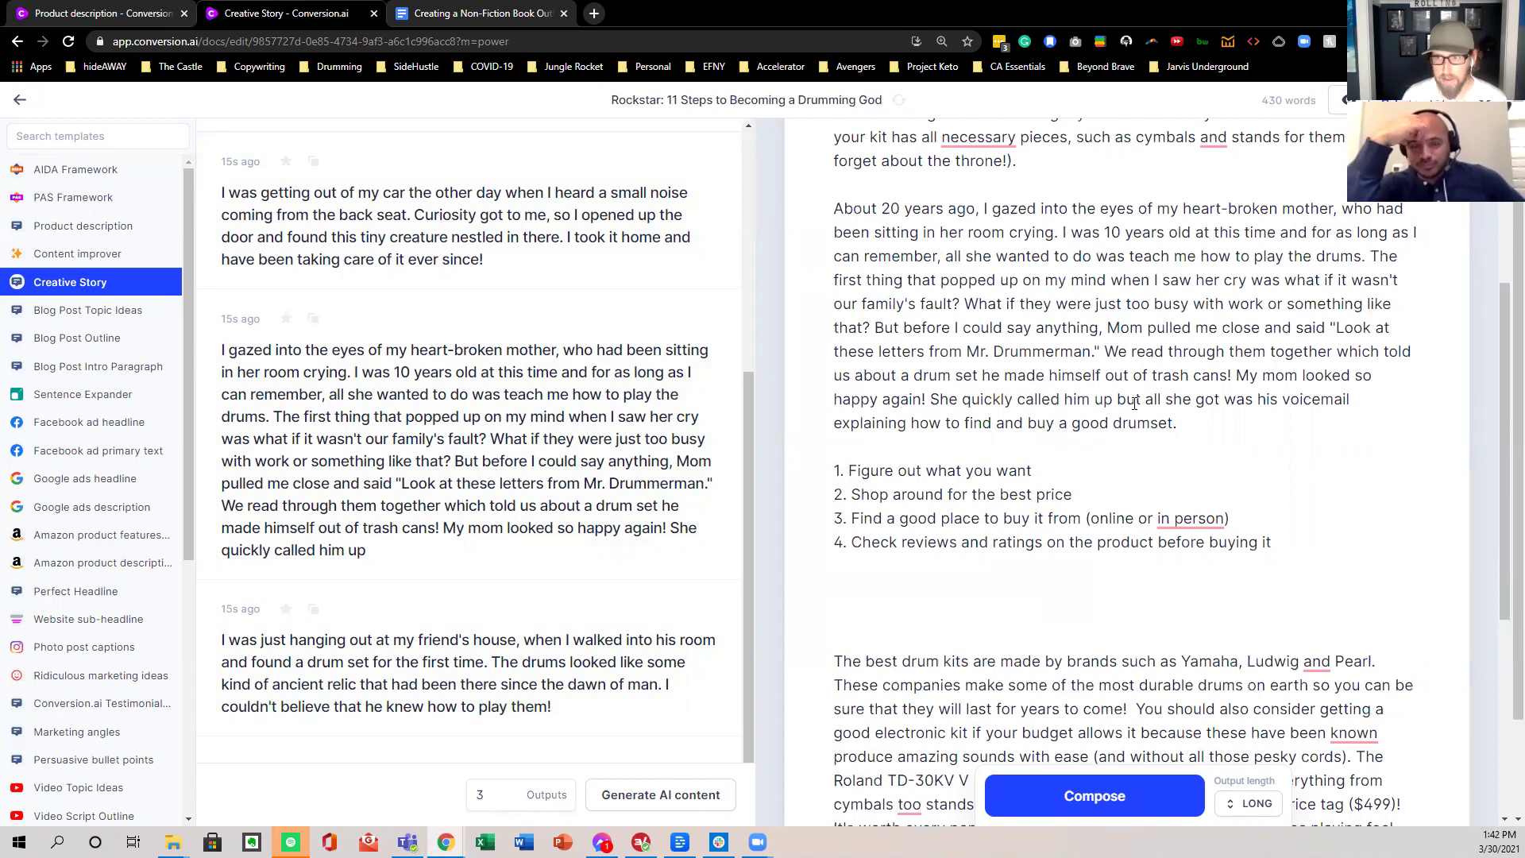
scroll(1152, 389, down, 1)
text(This is what it said)
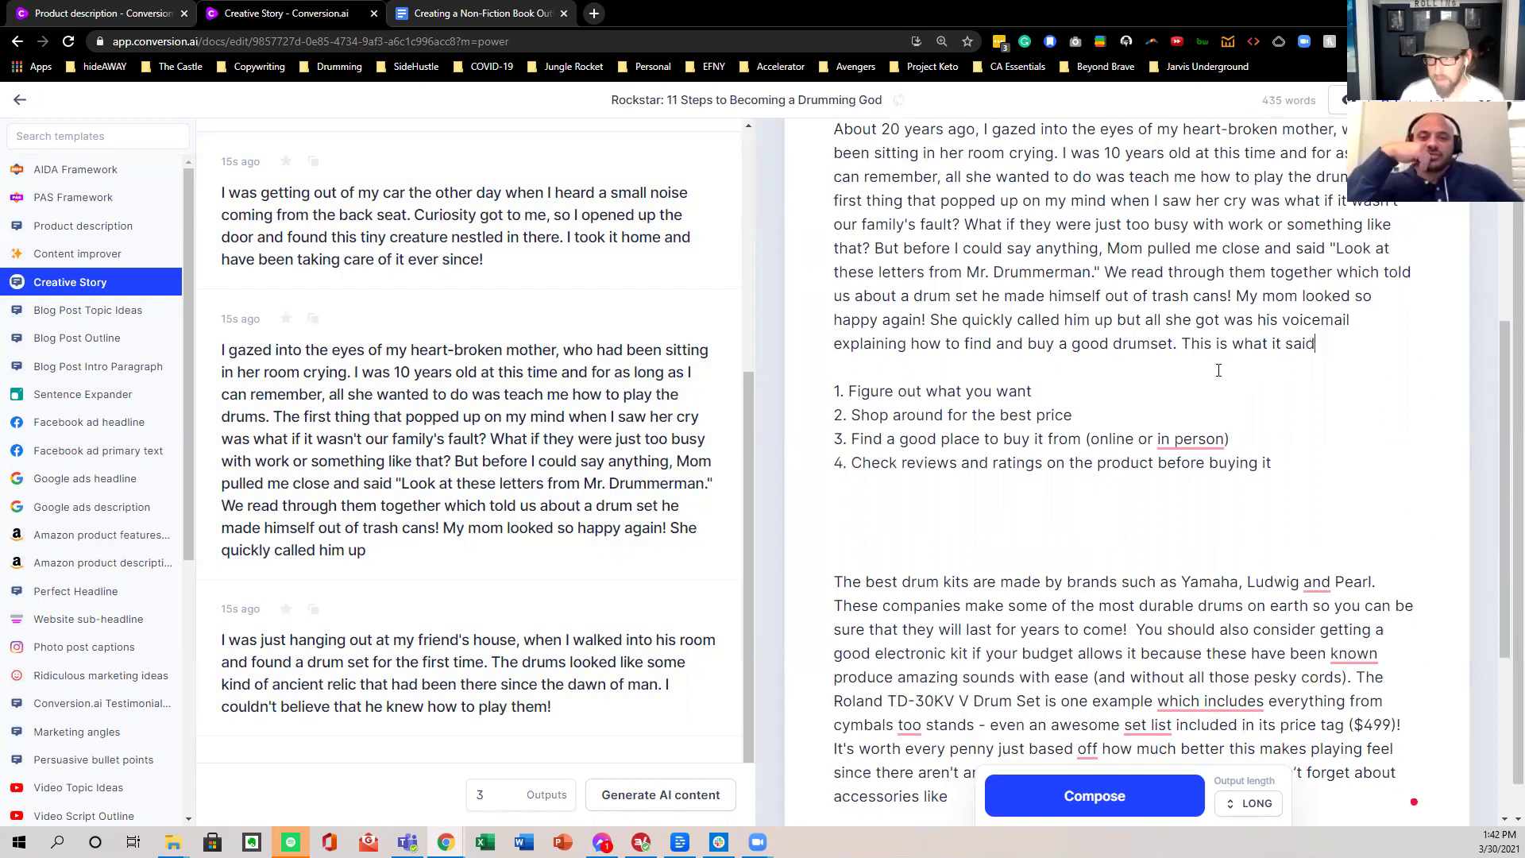
text(:)
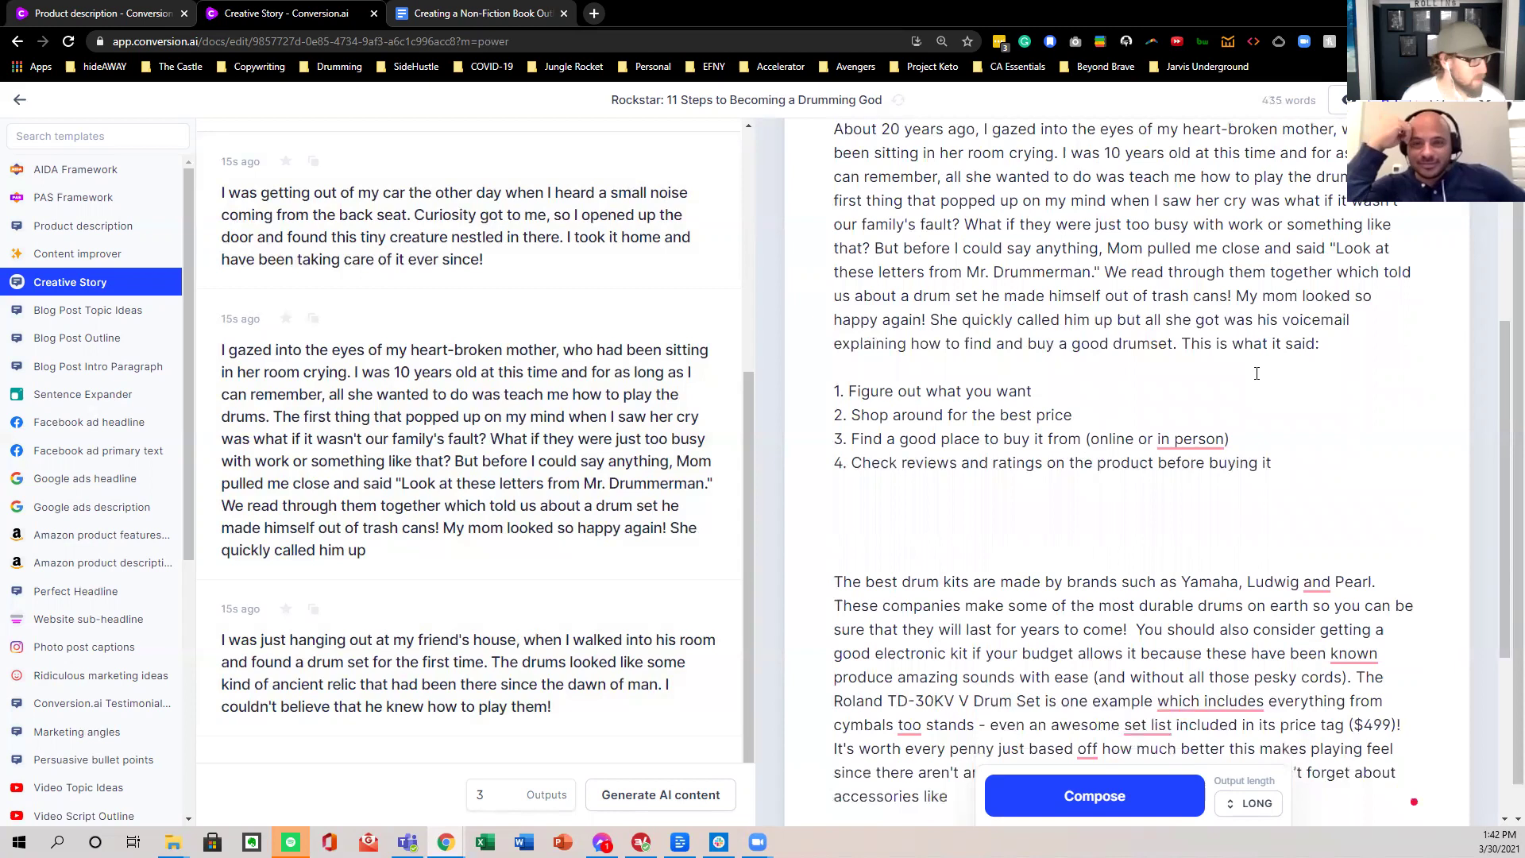
- Insert "drumset" in the first list item so it reads "Figure out what drumset you want"
scroll(1239, 397, down, 1)
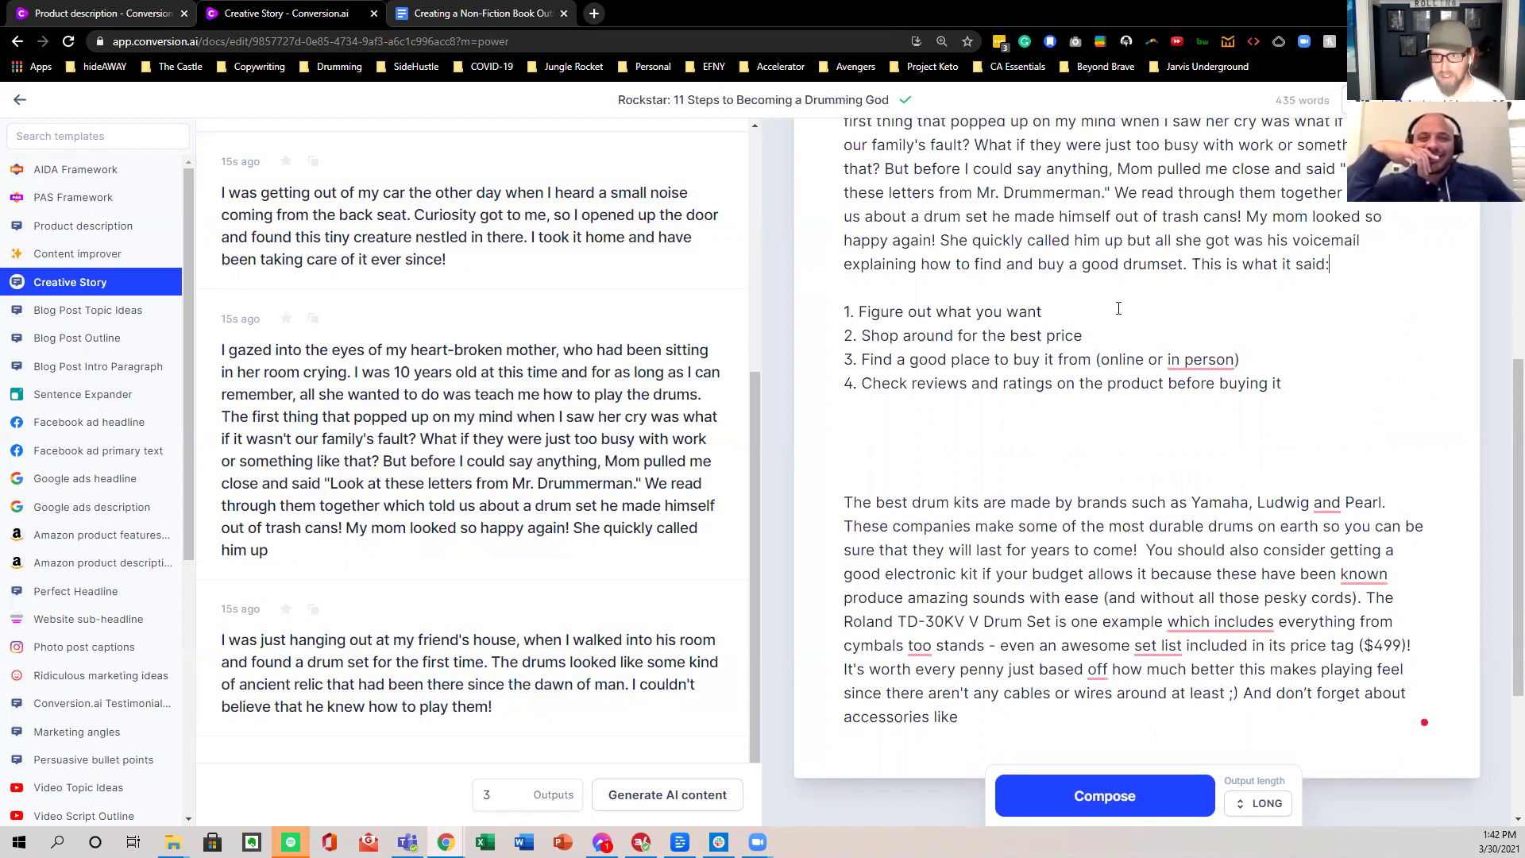
click(979, 311)
text(drumset)
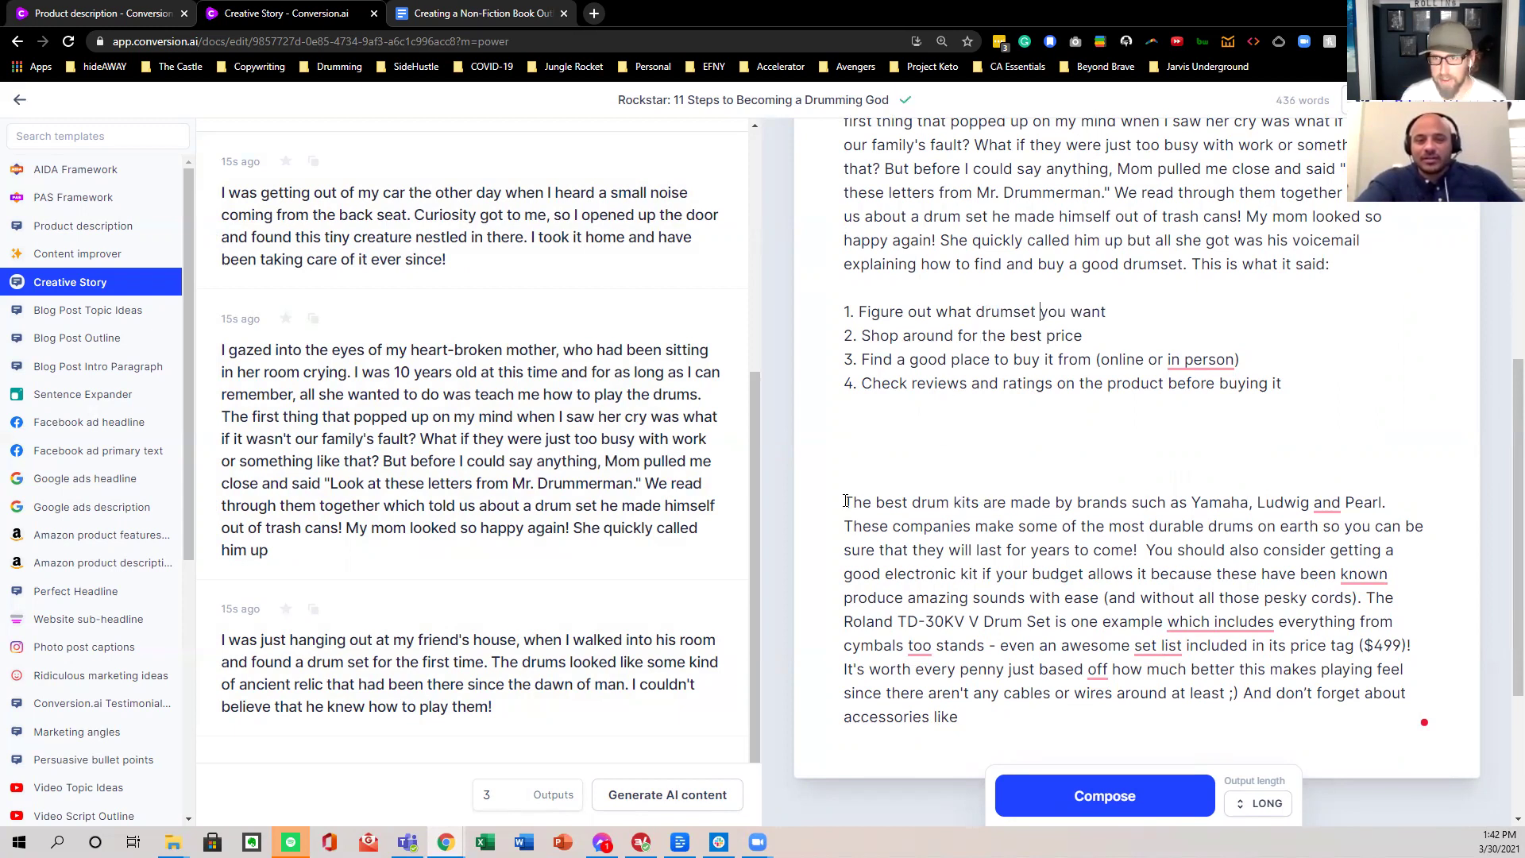
- Move the "The best drum kits" paragraph under the first list item, set it off with blank lines, and end it with "!"
drag(845, 502, 964, 722)
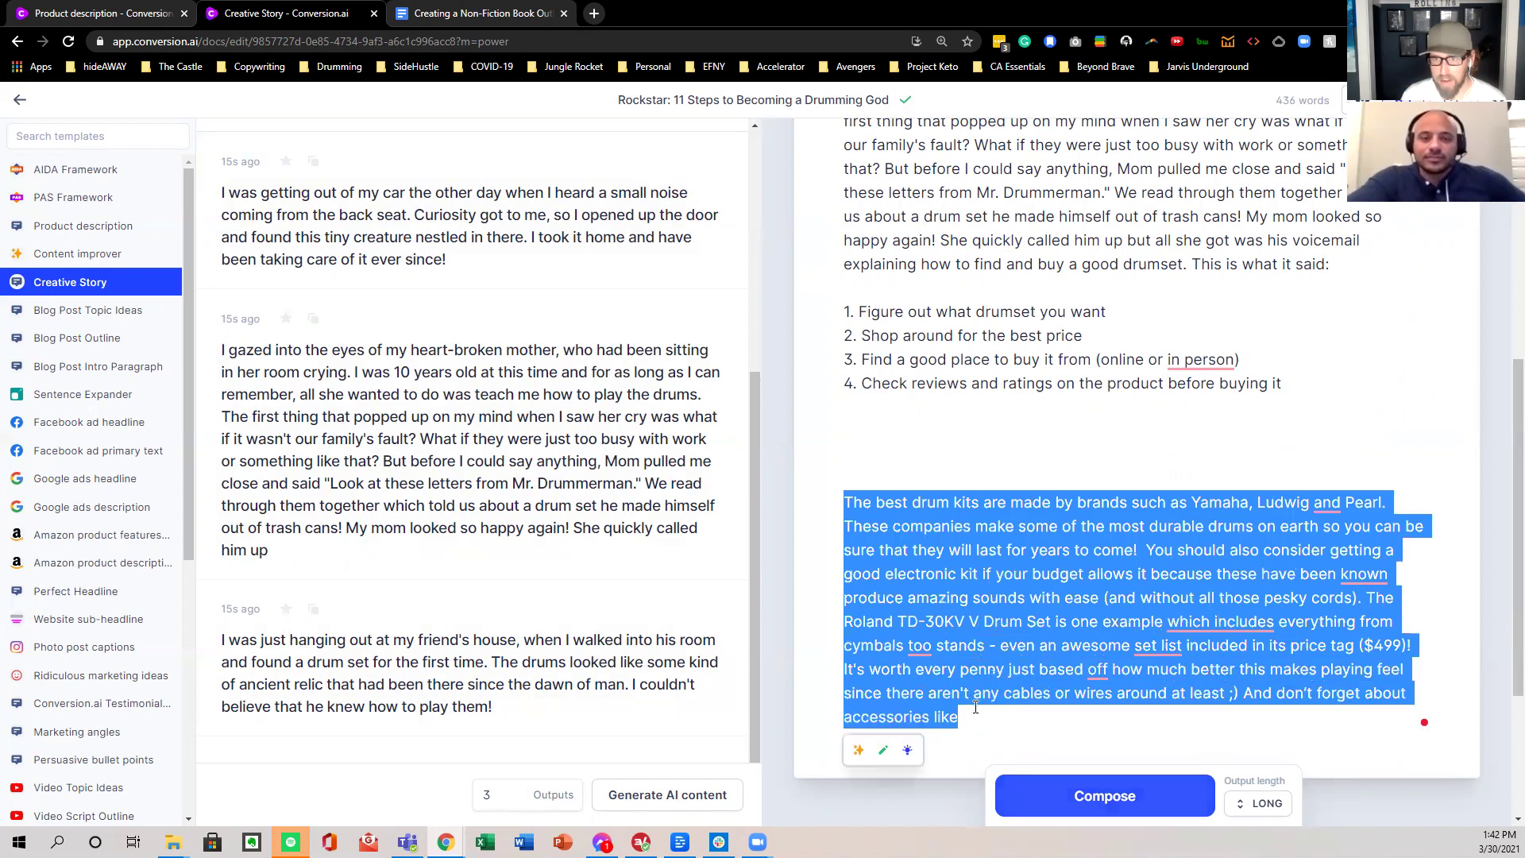
key(BackSpace)
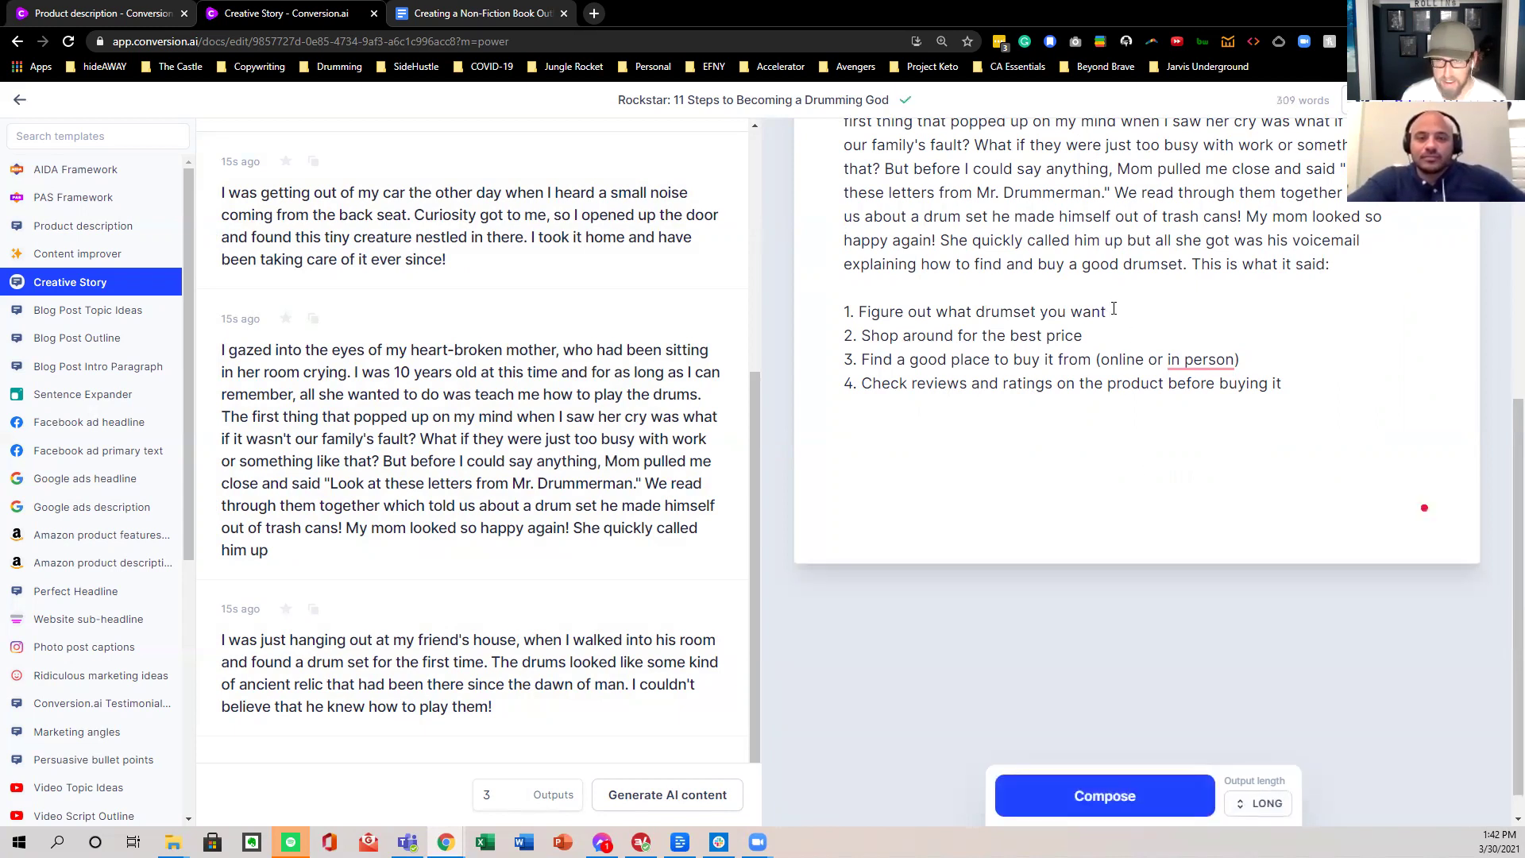
key(ctrl+z)
scroll(999, 406, down, 6)
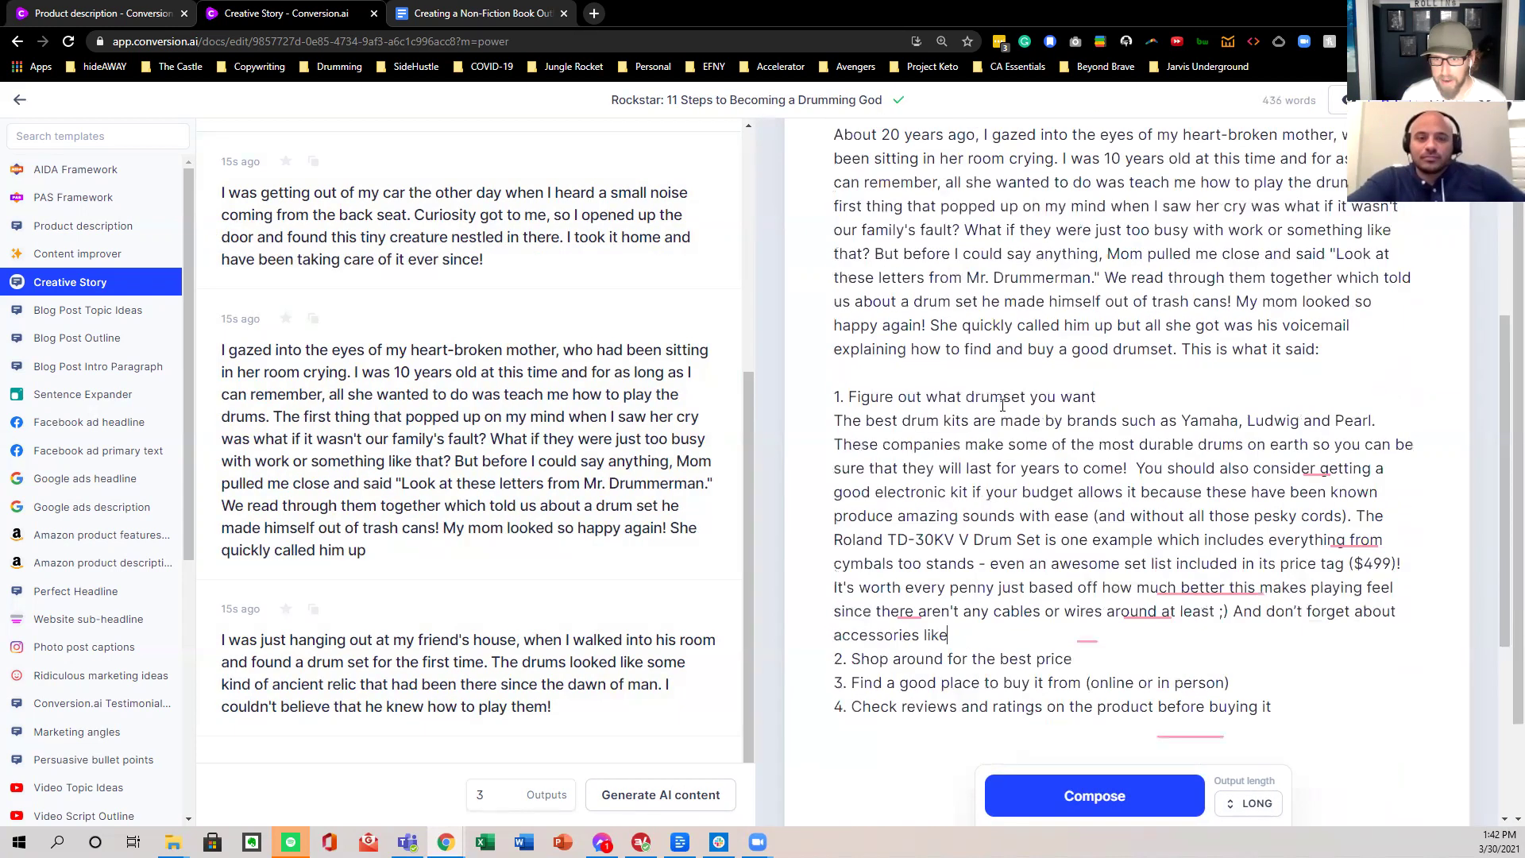
key(Return)
scroll(1032, 381, down, 2)
click(979, 417)
text(!)
key(Return)
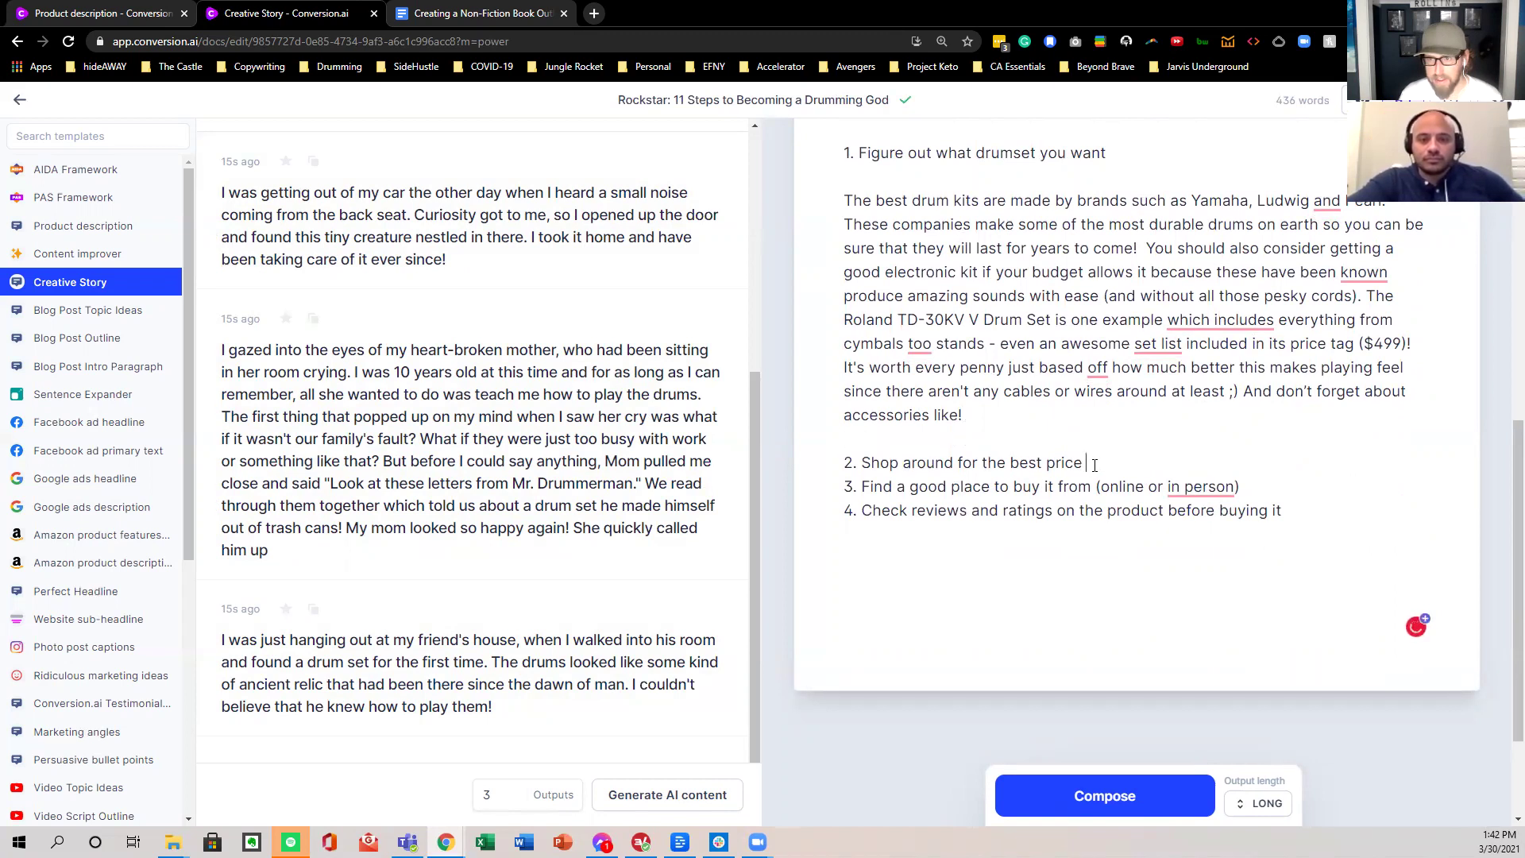
text(for you)
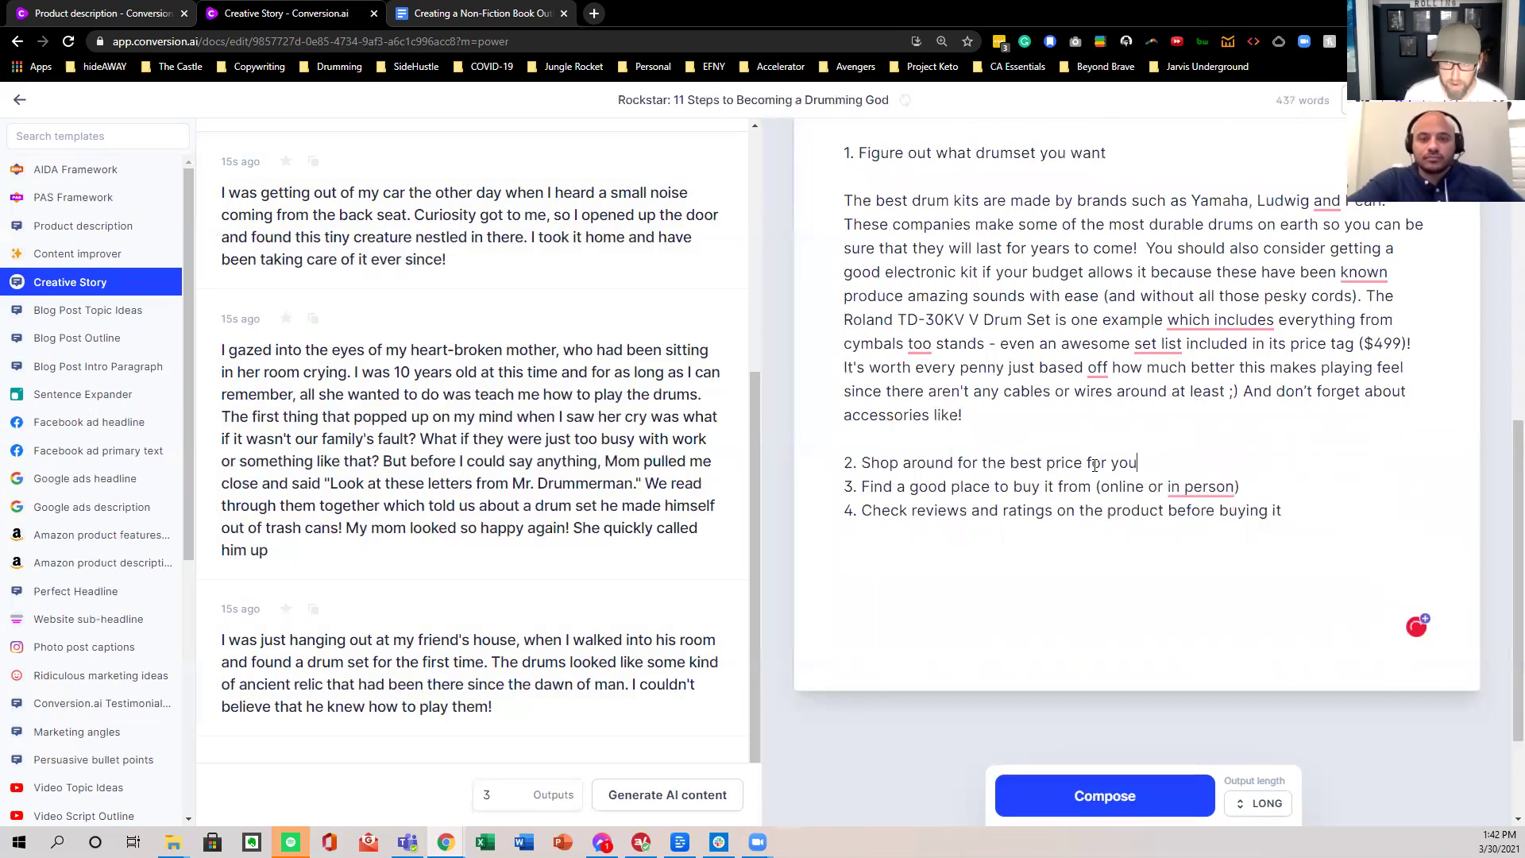
key(BackSpace)
key(BackSpace)
key(BackSpace)
text(in your bui)
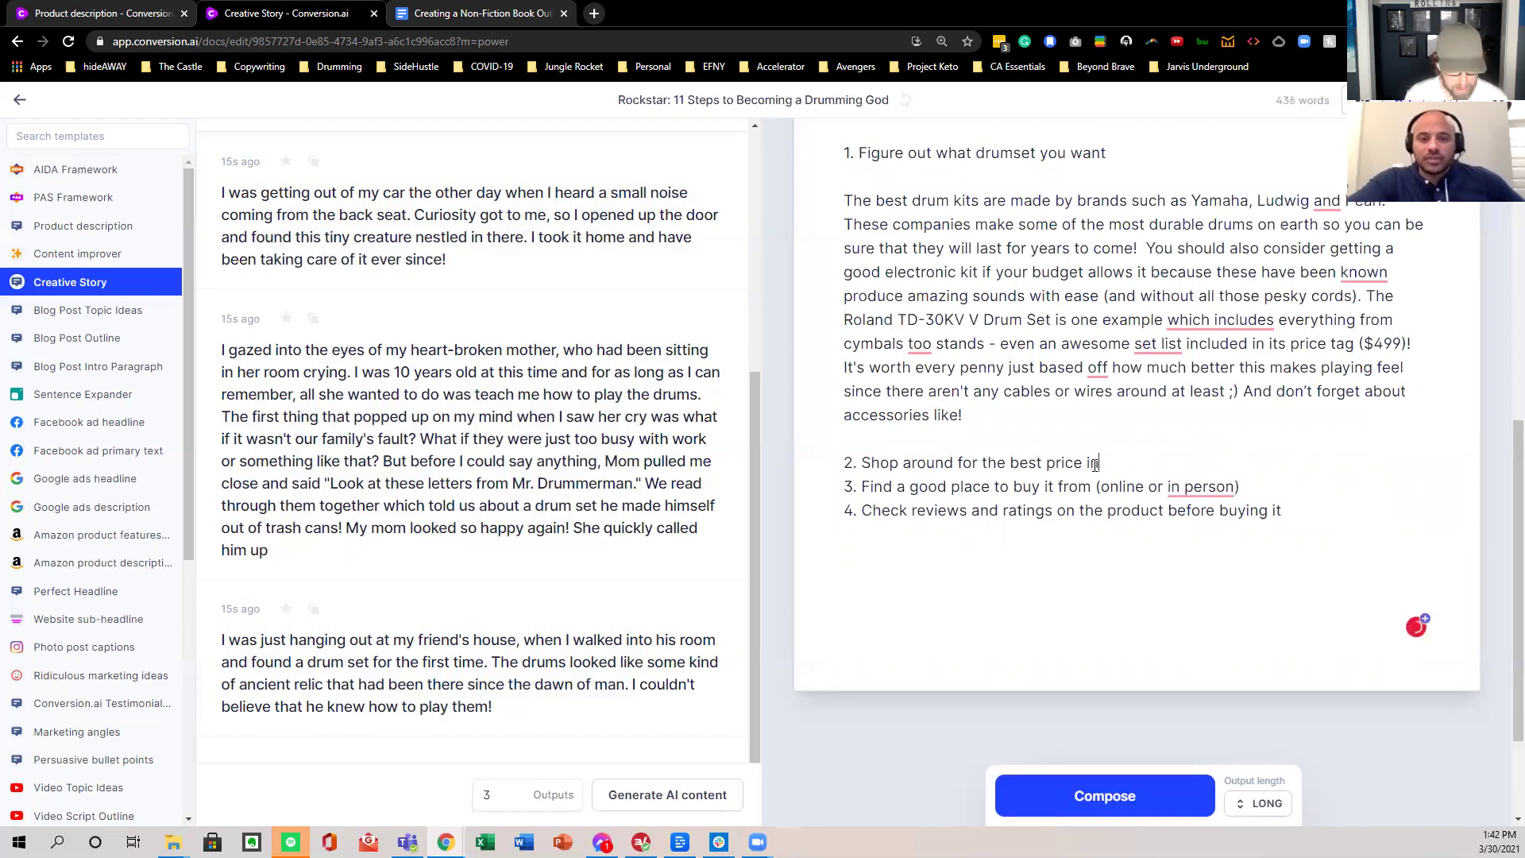
key(BackSpace)
text(dget)
key(BackSpace)
key(BackSpace)
key(BackSpace)
key(BackSpace)
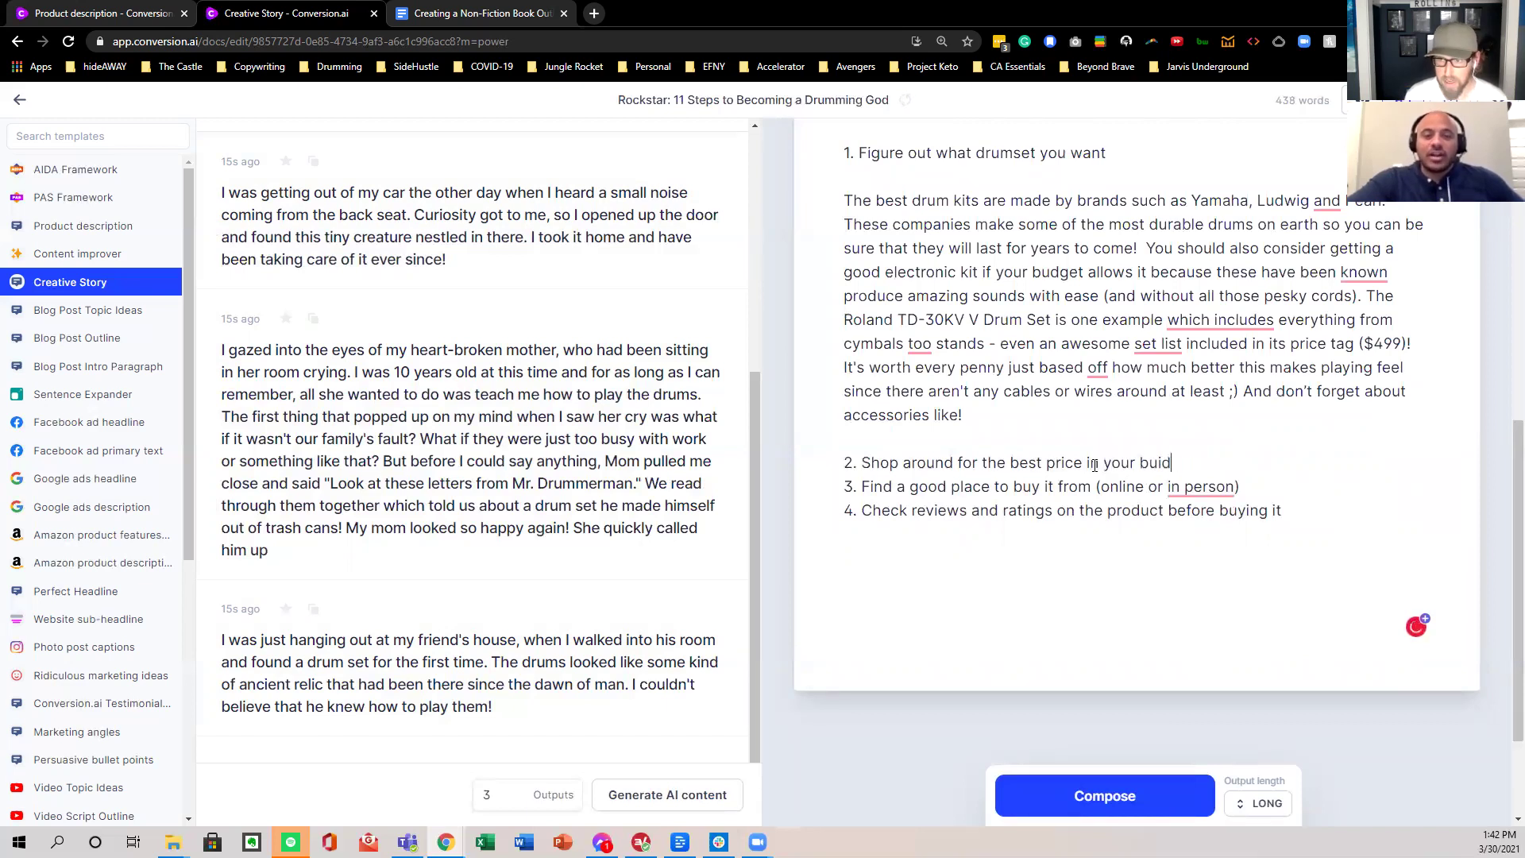
key(BackSpace)
key(BackSpace)
key(BackSpace)
key(BackSpace)
key(BackSpace)
key(BackSpace)
key(BackSpace)
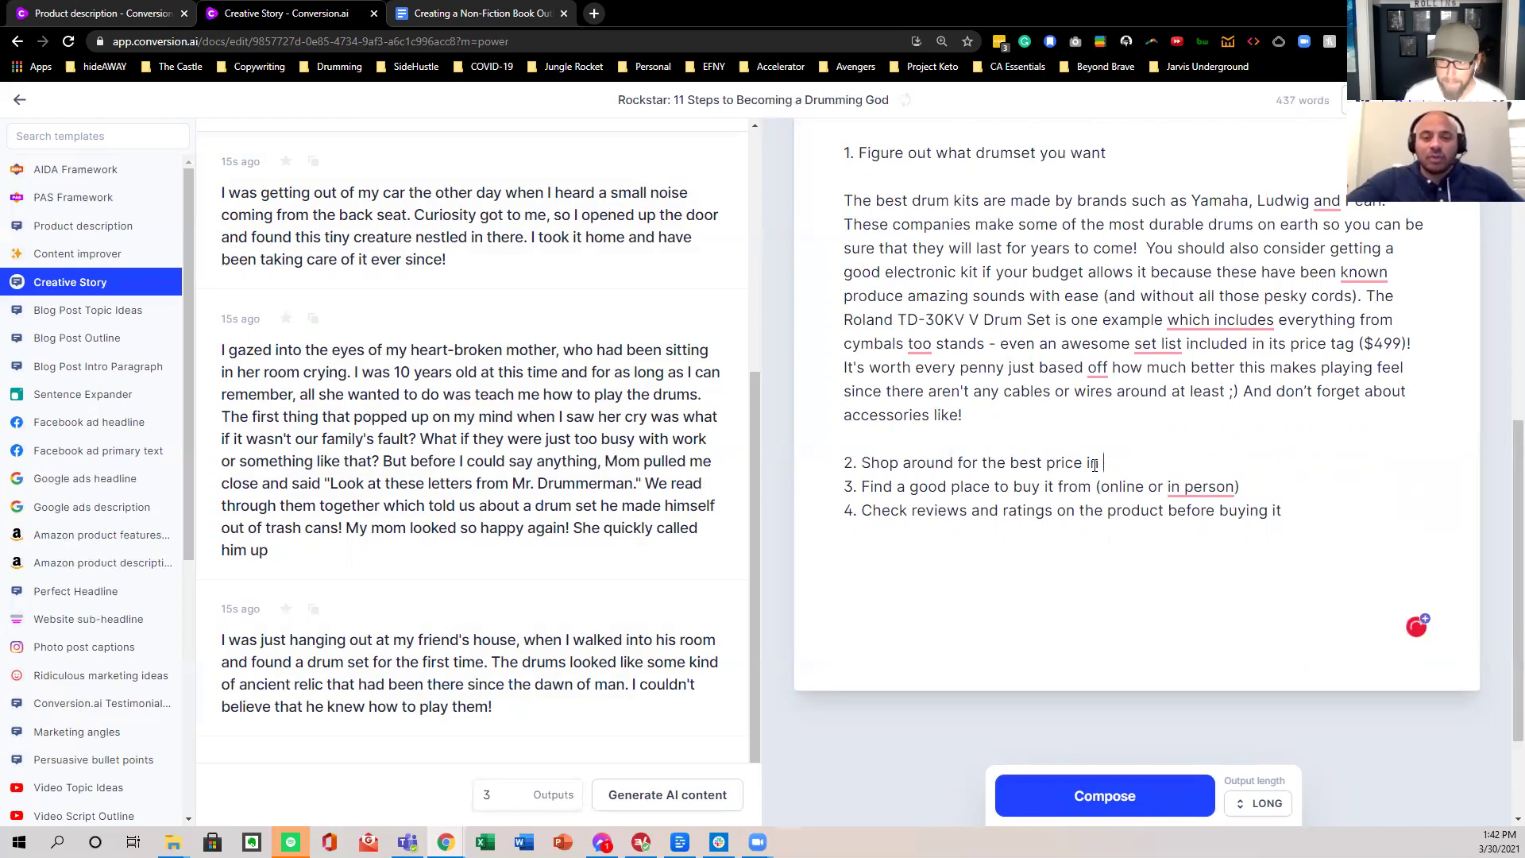
- Compose a long paragraph under the "Shop around for the best price" list item and delete the generated text
click(1123, 791)
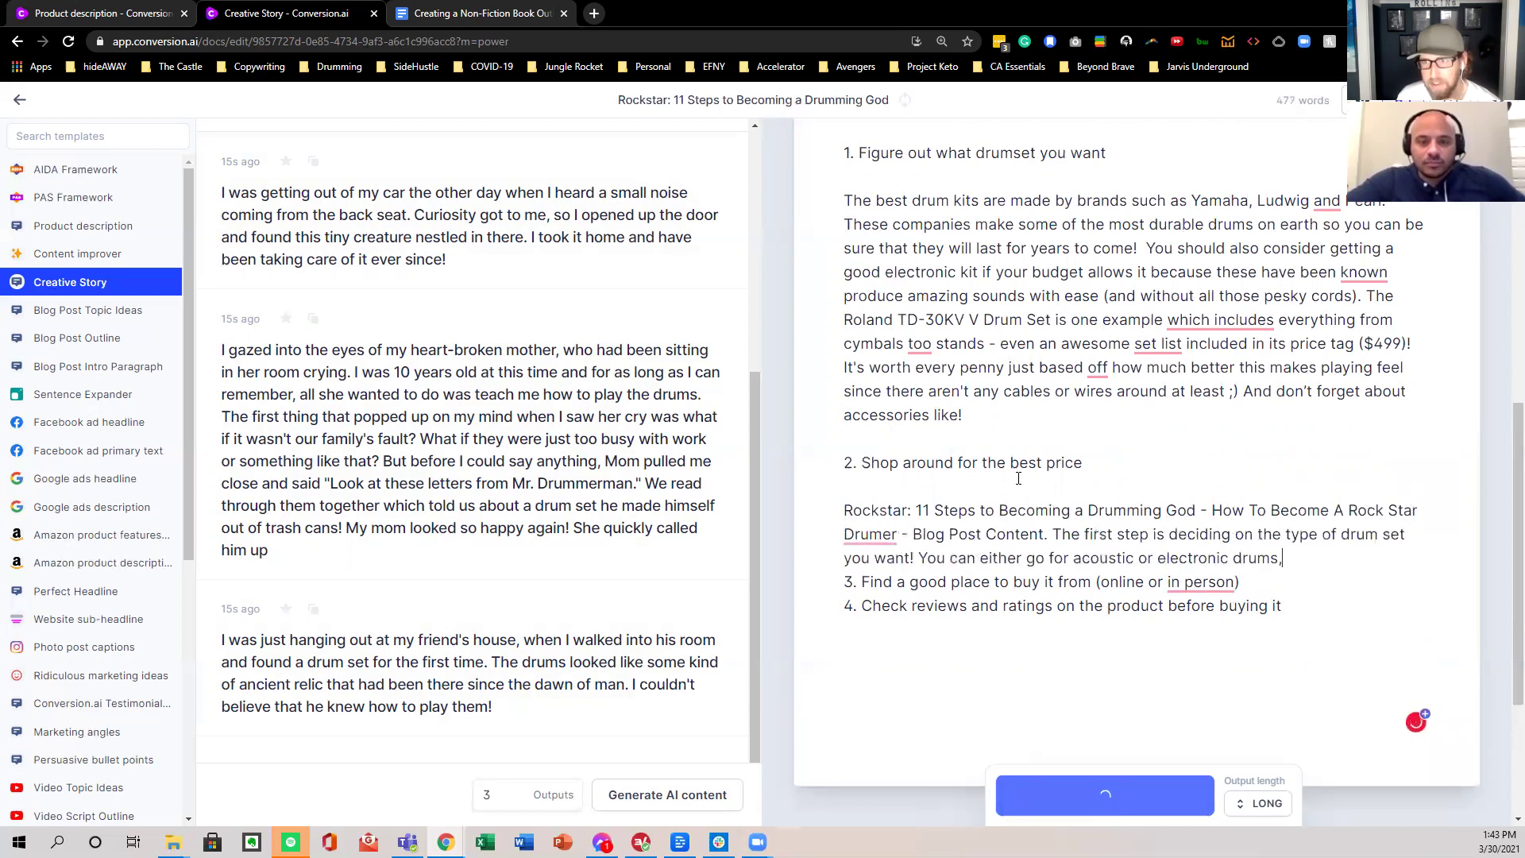
scroll(1049, 500, down, 2)
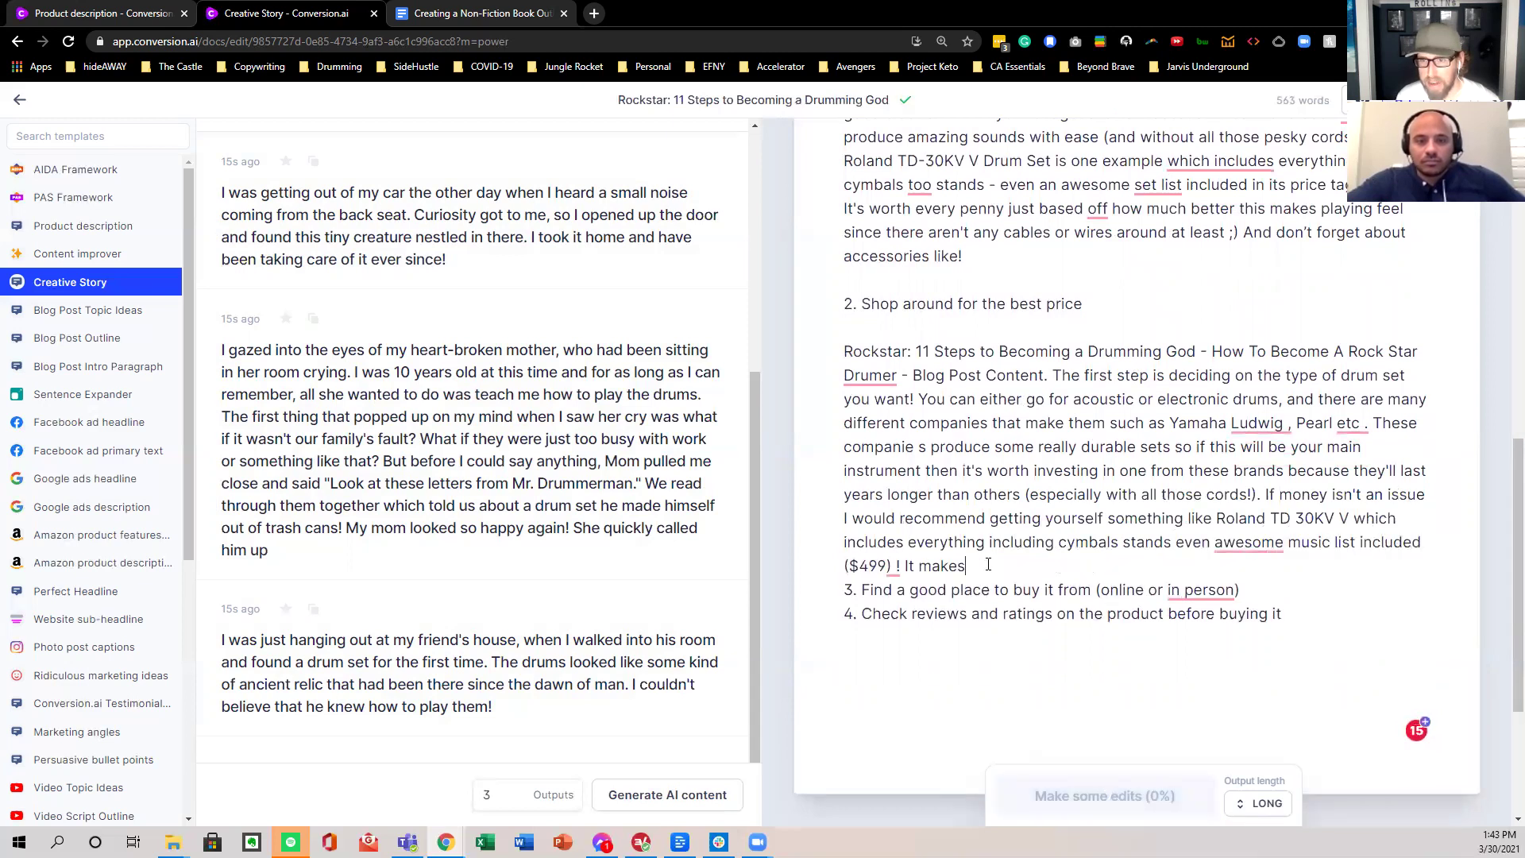
drag(968, 566, 835, 360)
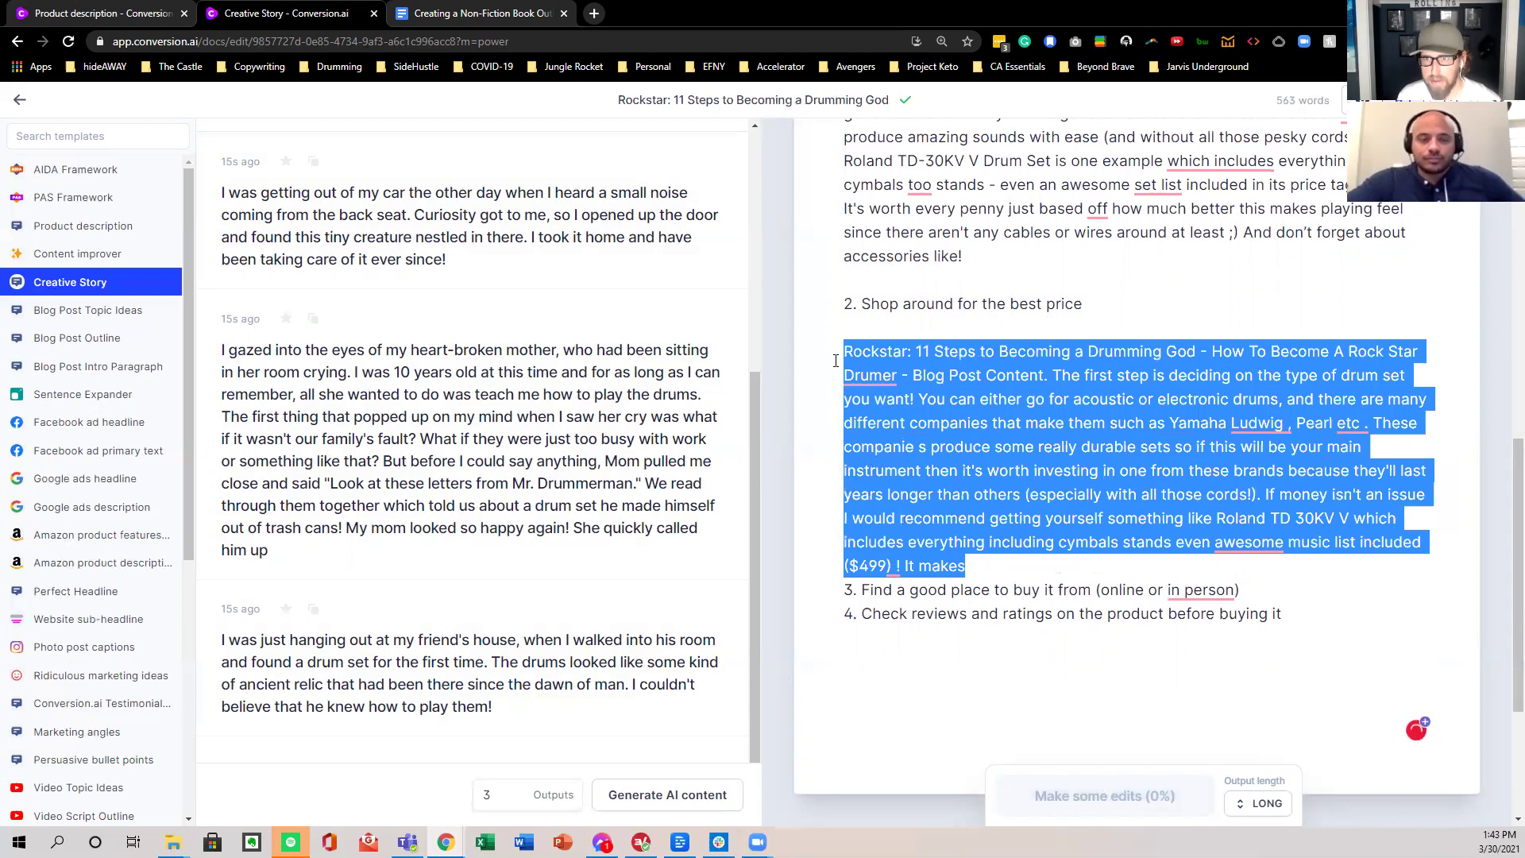
key(BackSpace)
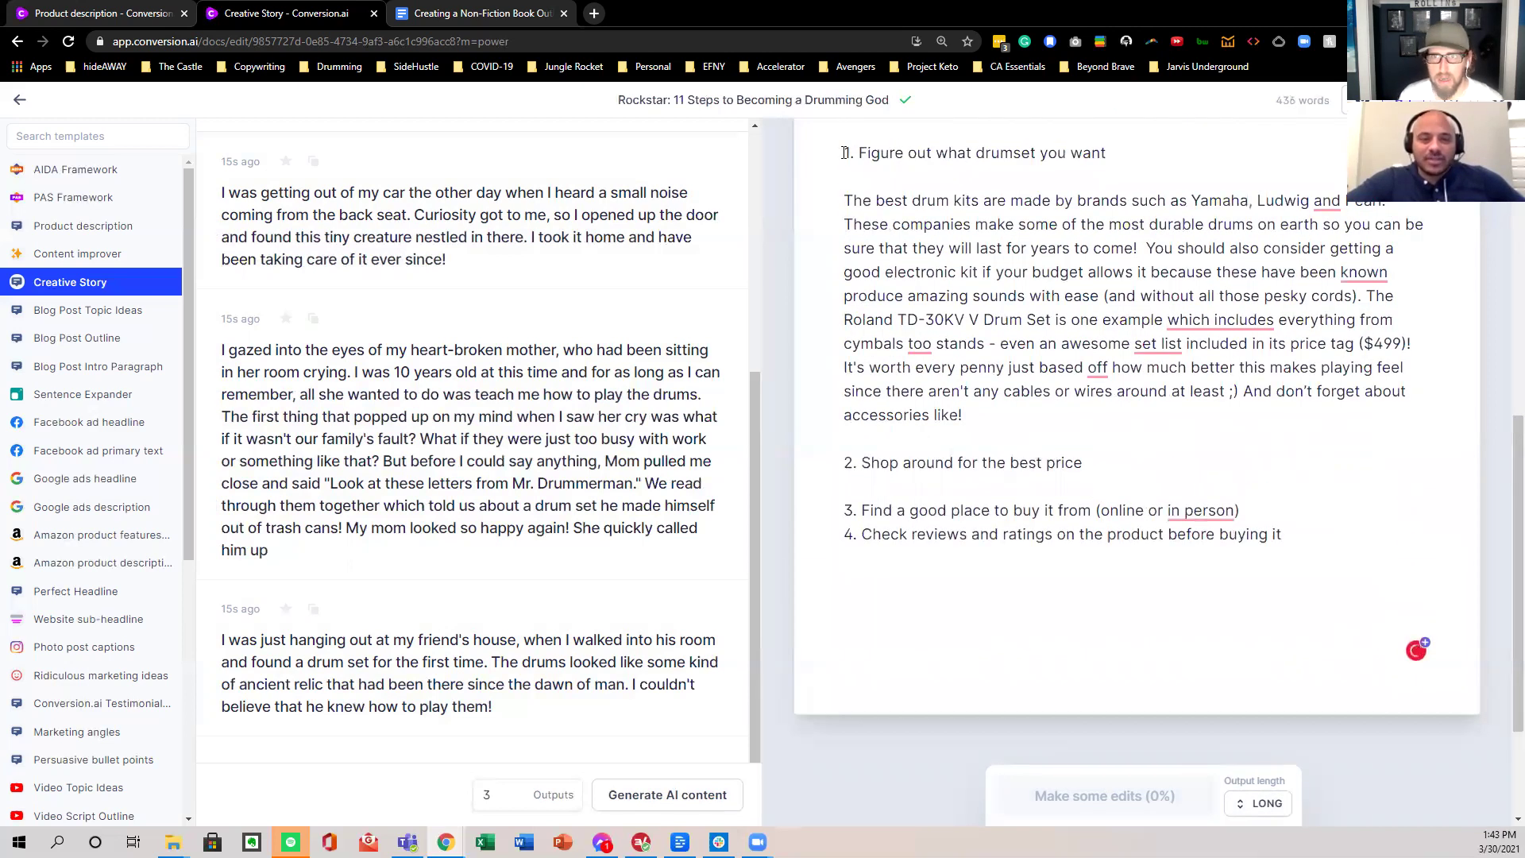
- Prefix the first and second list items with "##" to mark them as headings
click(844, 153)
text(##)
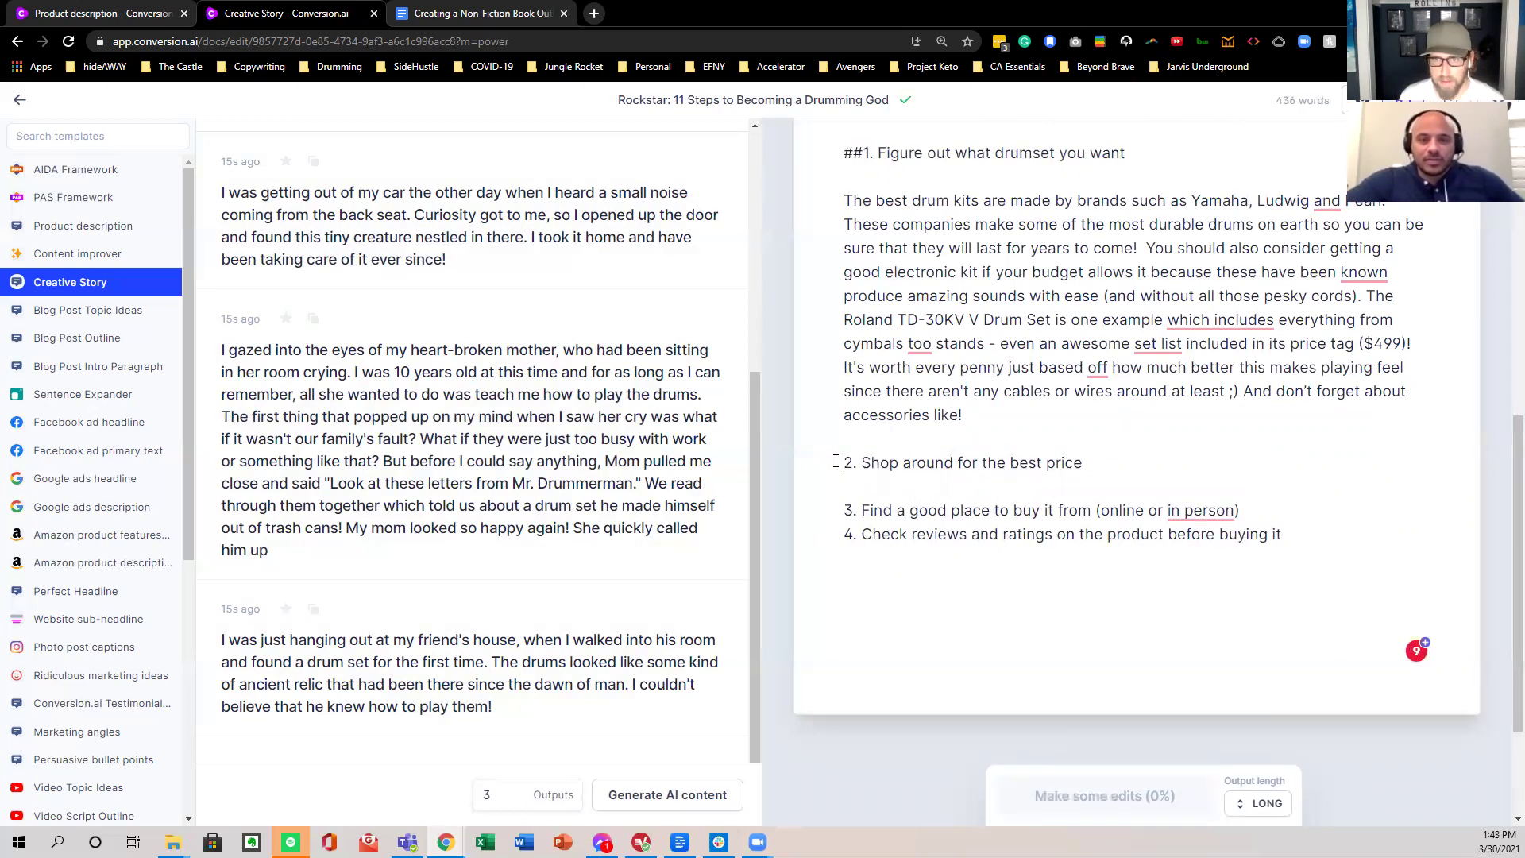
click(846, 464)
text(##)
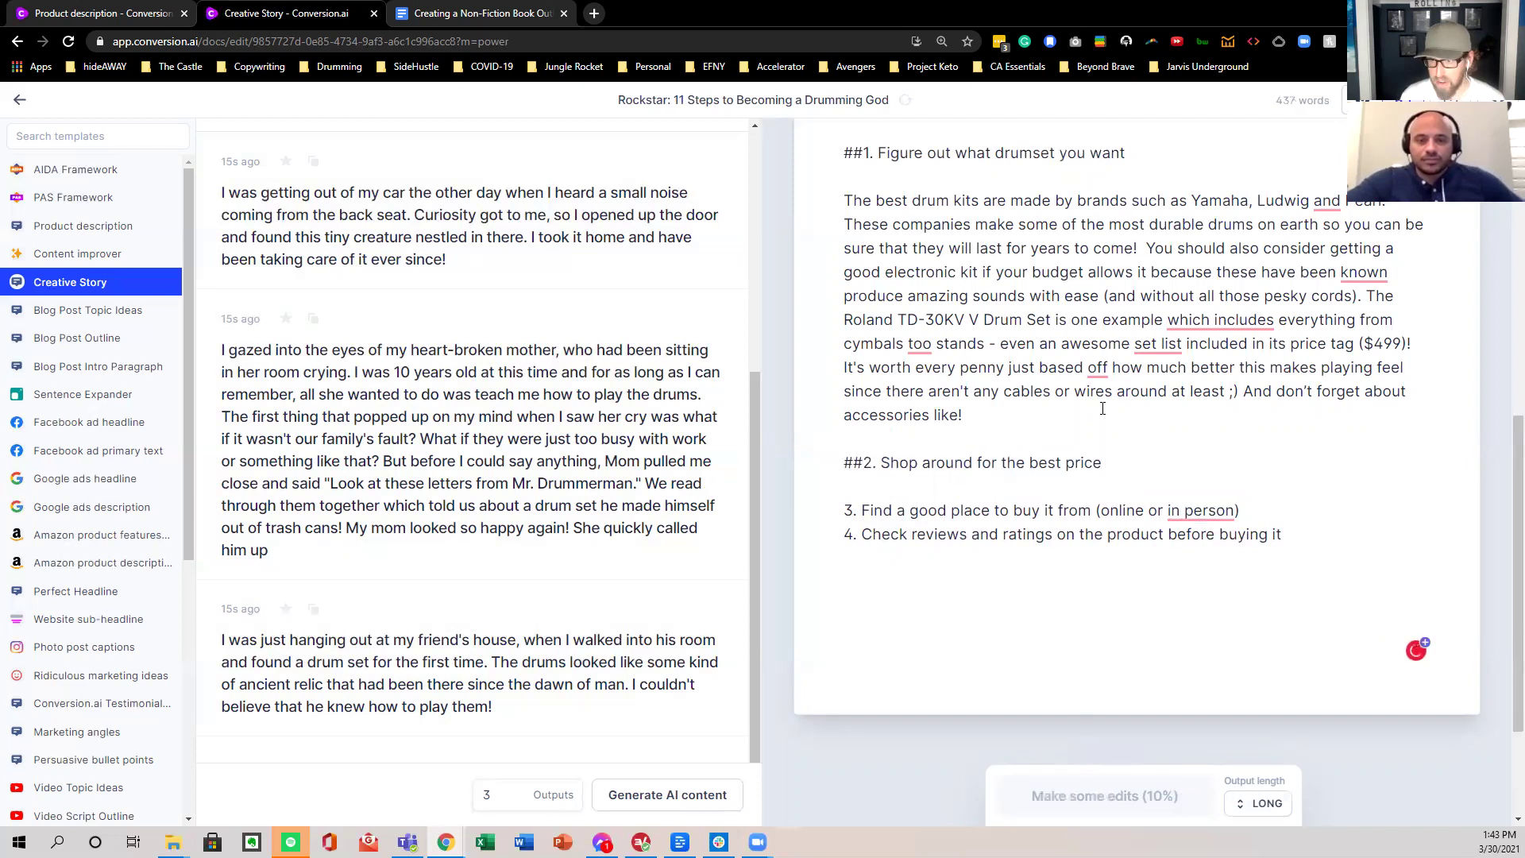
- Re-enter the second heading and extend it to read "##2. Shop around for the best price in your budget"
triple_click(1043, 459)
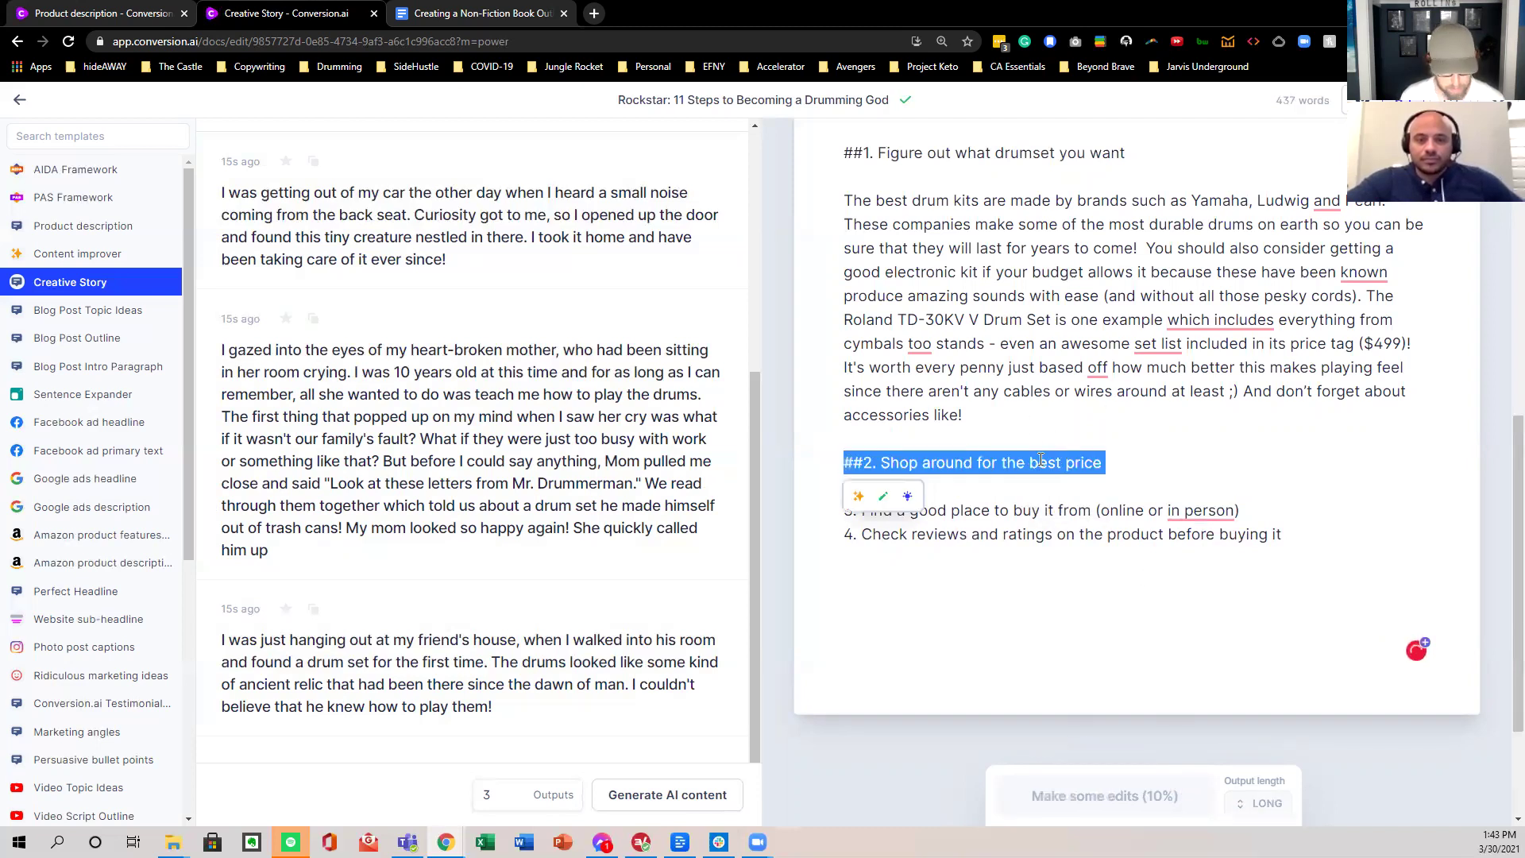
key(BackSpace)
key(ctrl+v)
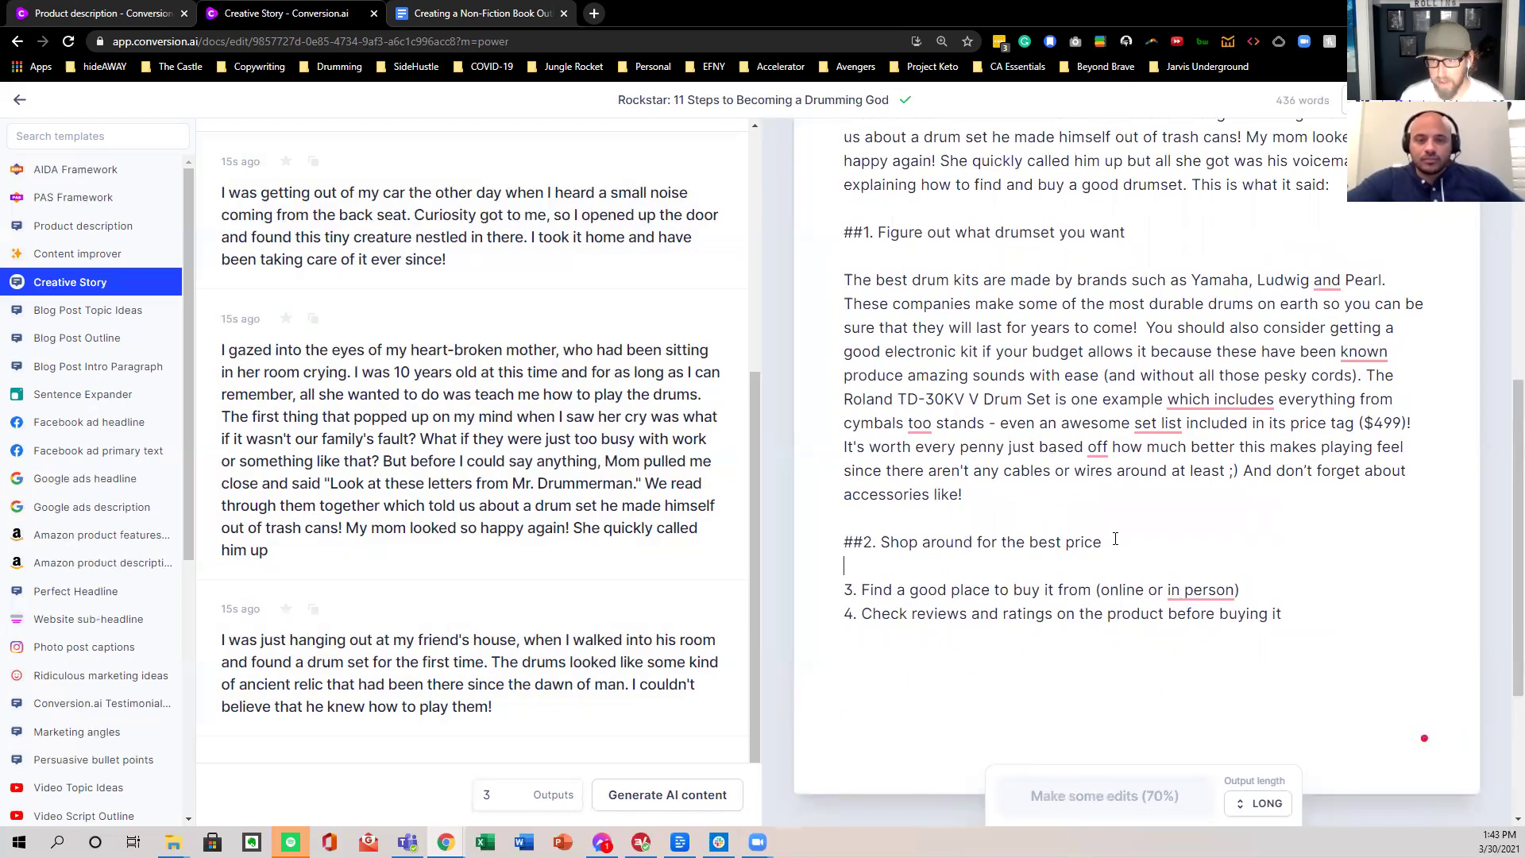
text(in your budget)
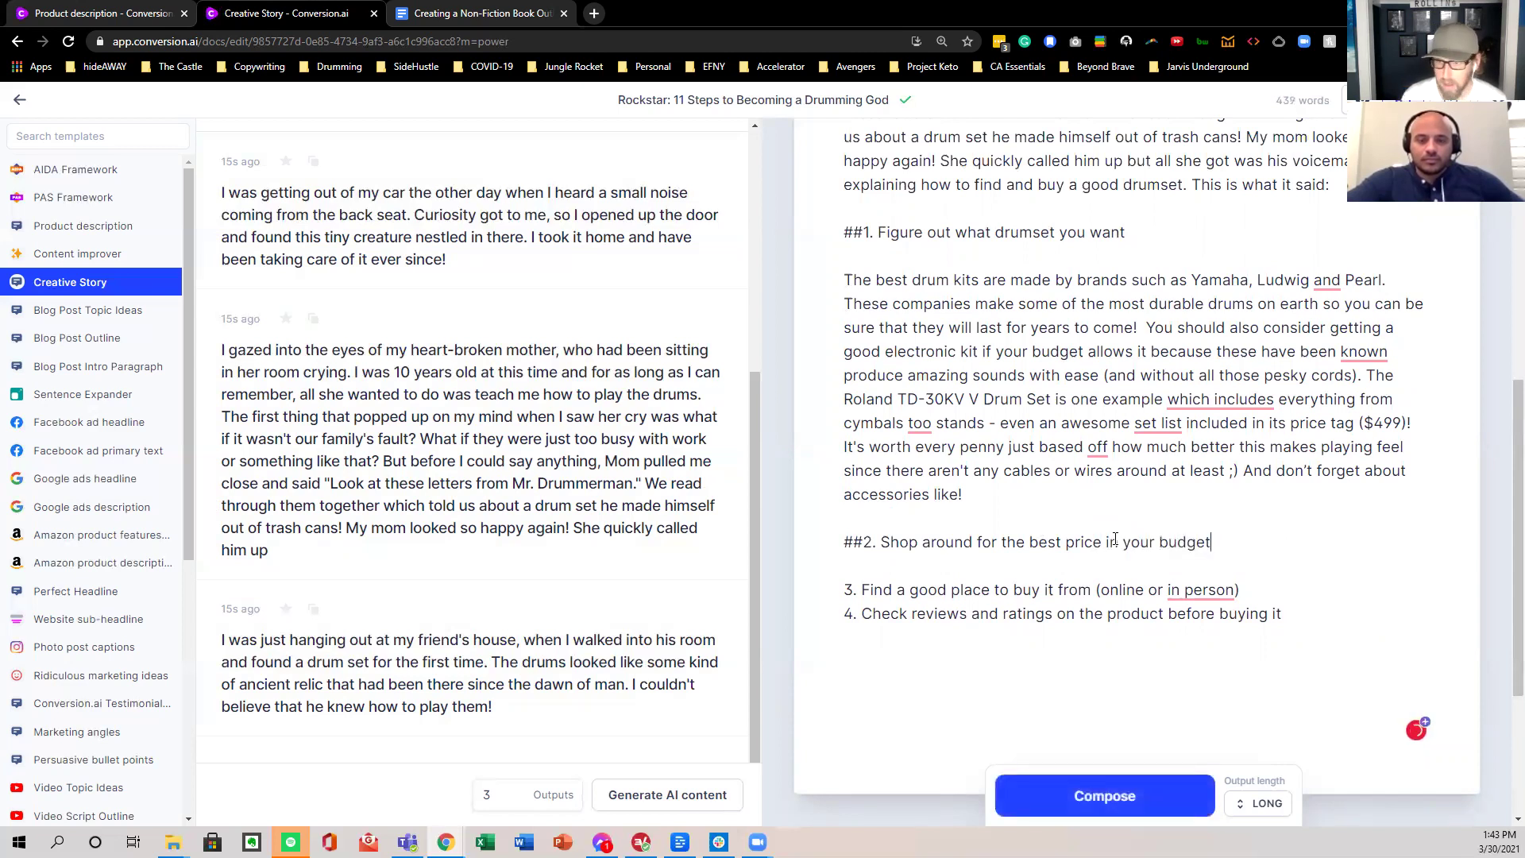
- Compose a long paragraph under the second heading and review it against the first section
click(1105, 794)
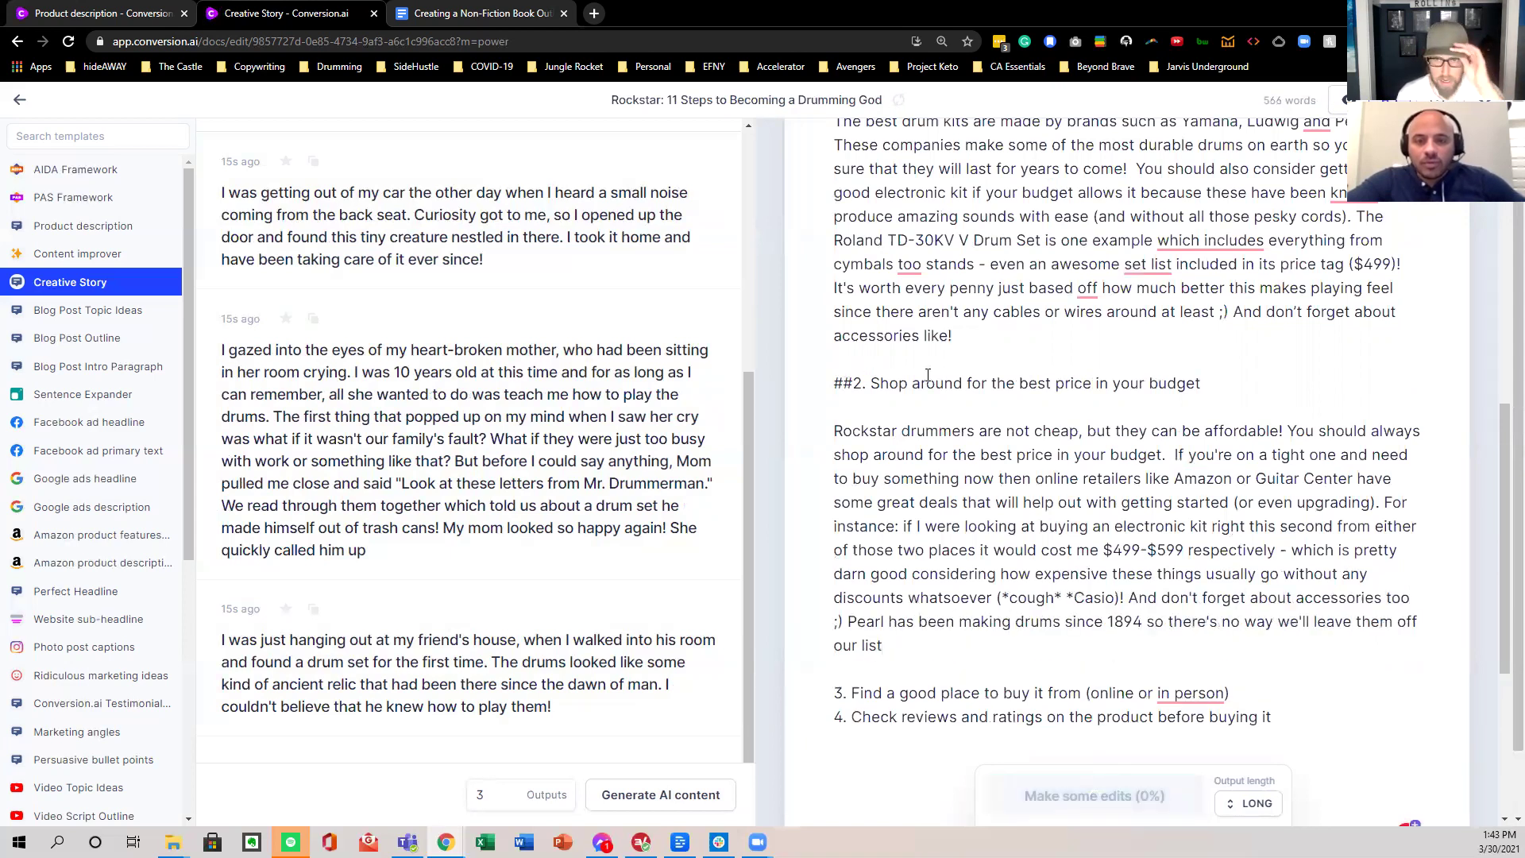
scroll(983, 461, up, 2)
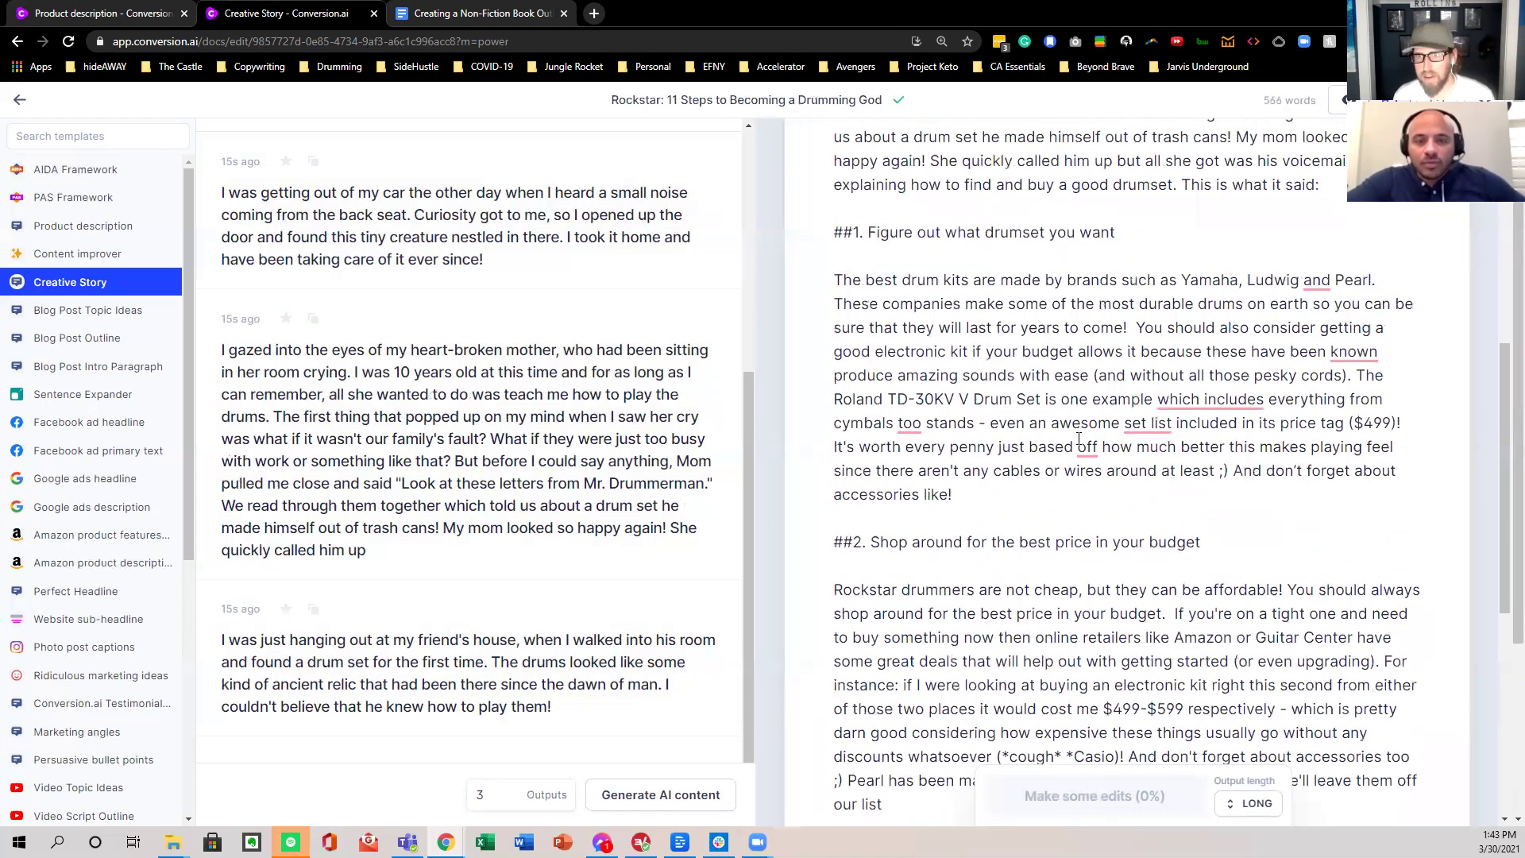
scroll(1078, 438, down, 2)
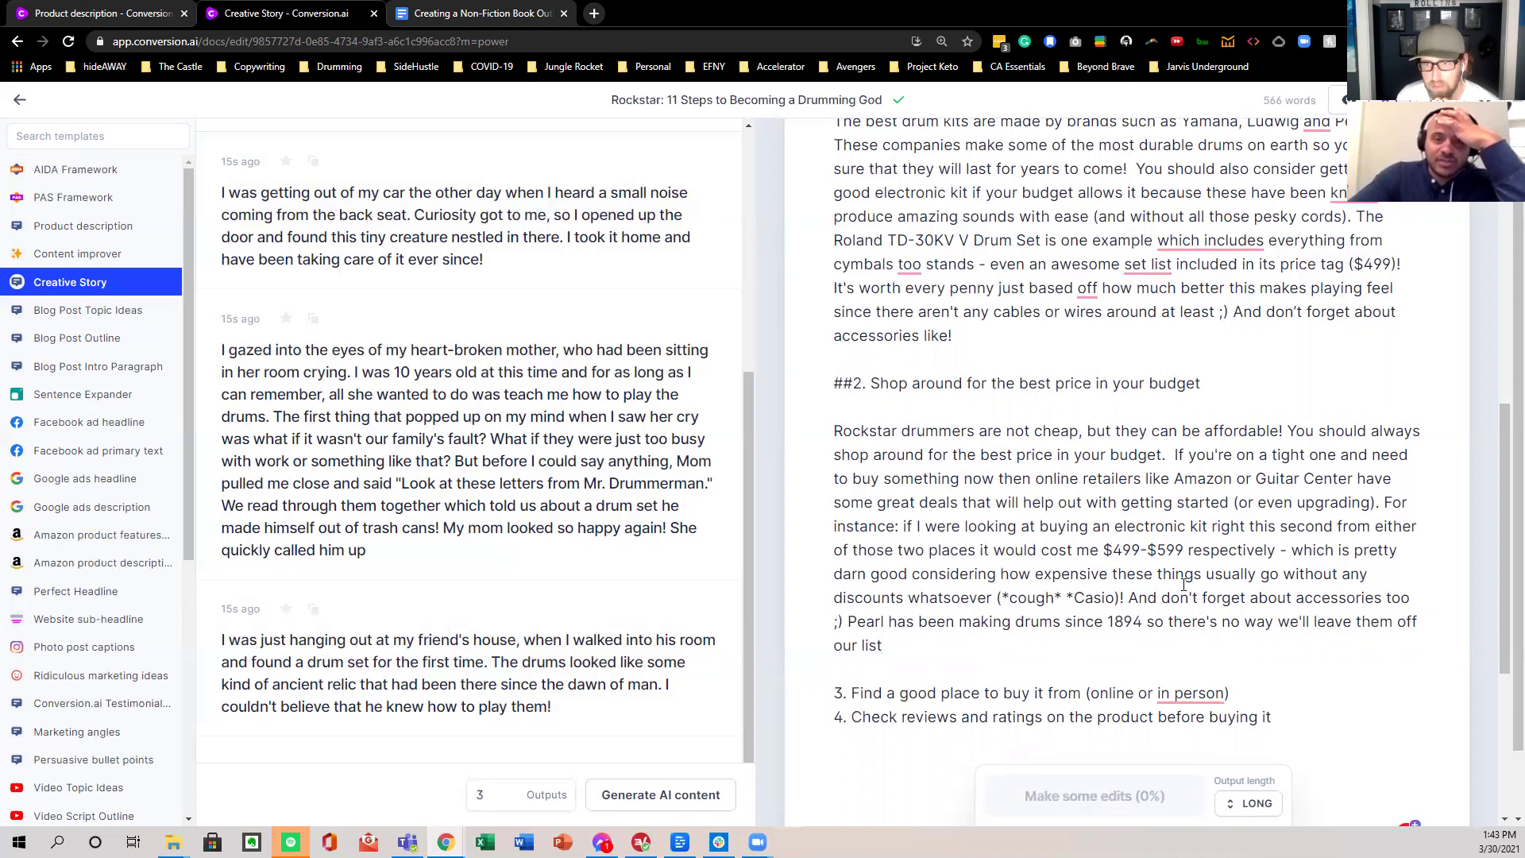
- Replace "price" with "drumset" in the second heading and delete the generated paragraph below it
double_click(1077, 386)
text(drumset)
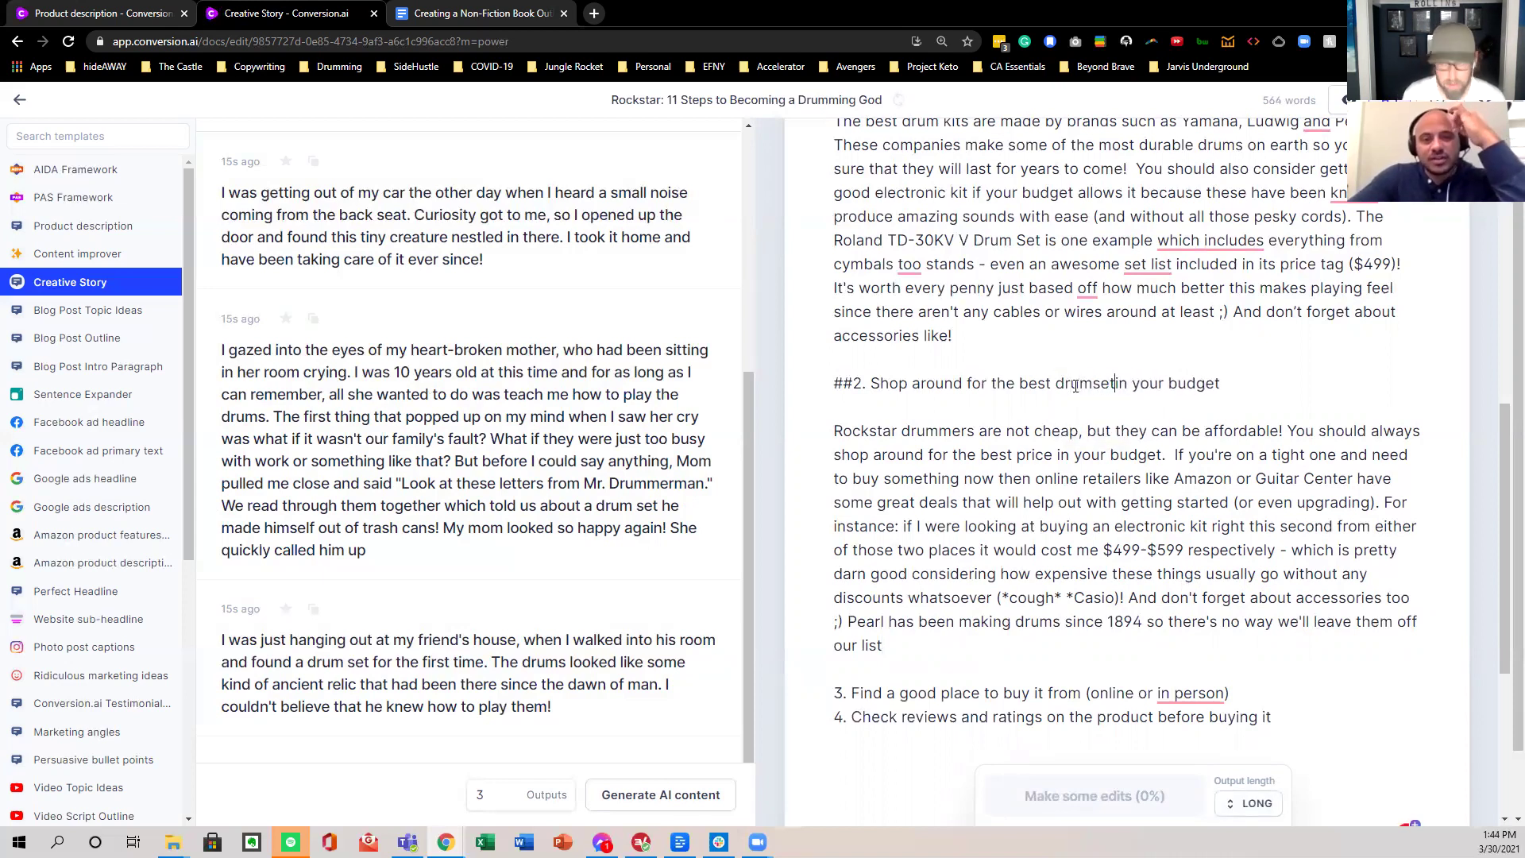
drag(832, 492, 833, 432)
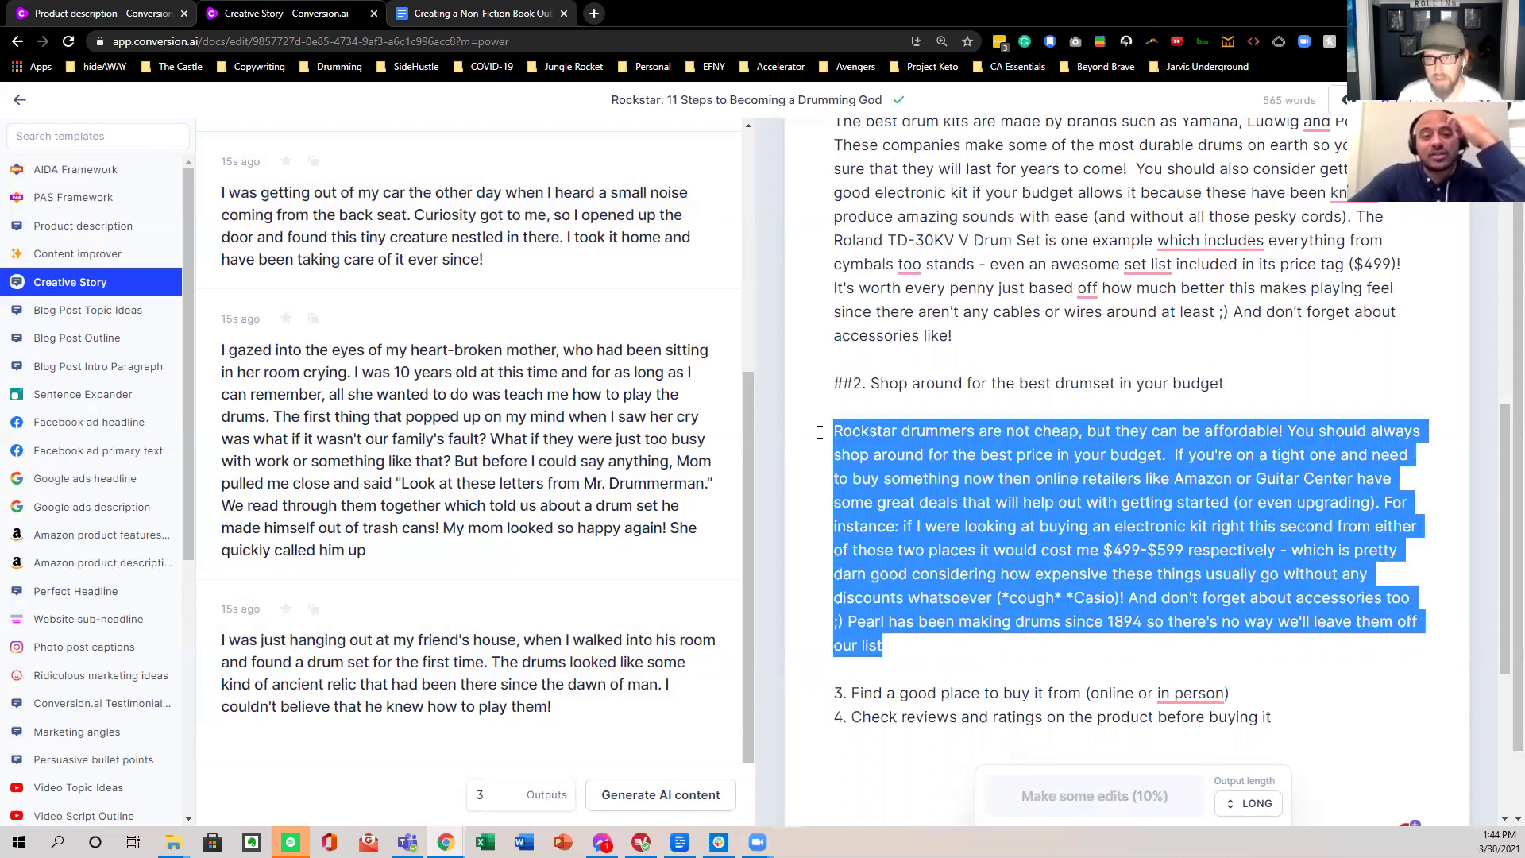
key(BackSpace)
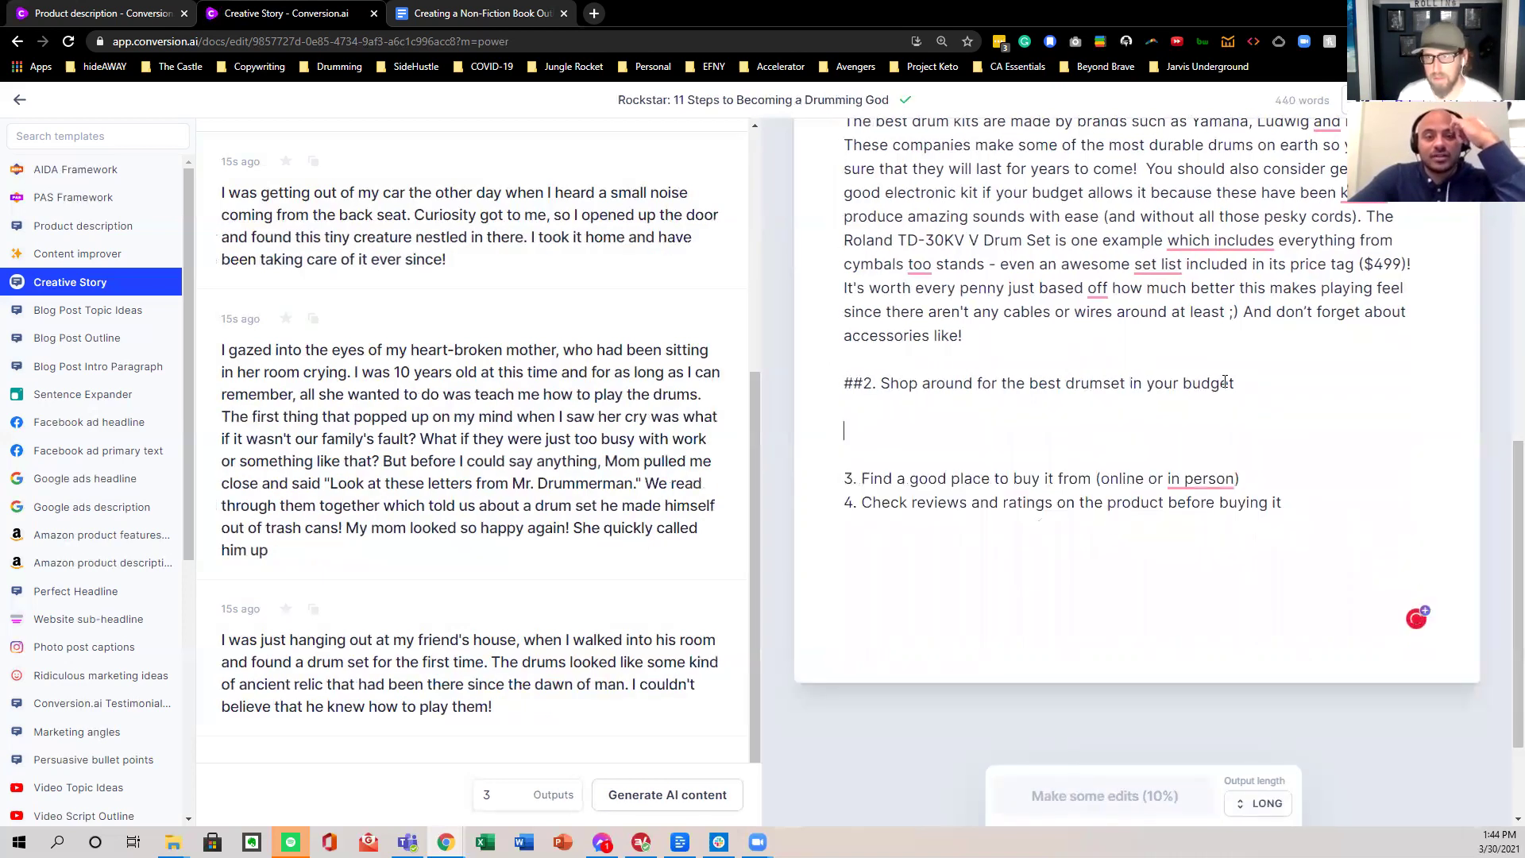
- Remove and restore the text ending at the second heading, and compose a new long paragraph under that heading
click(1254, 389)
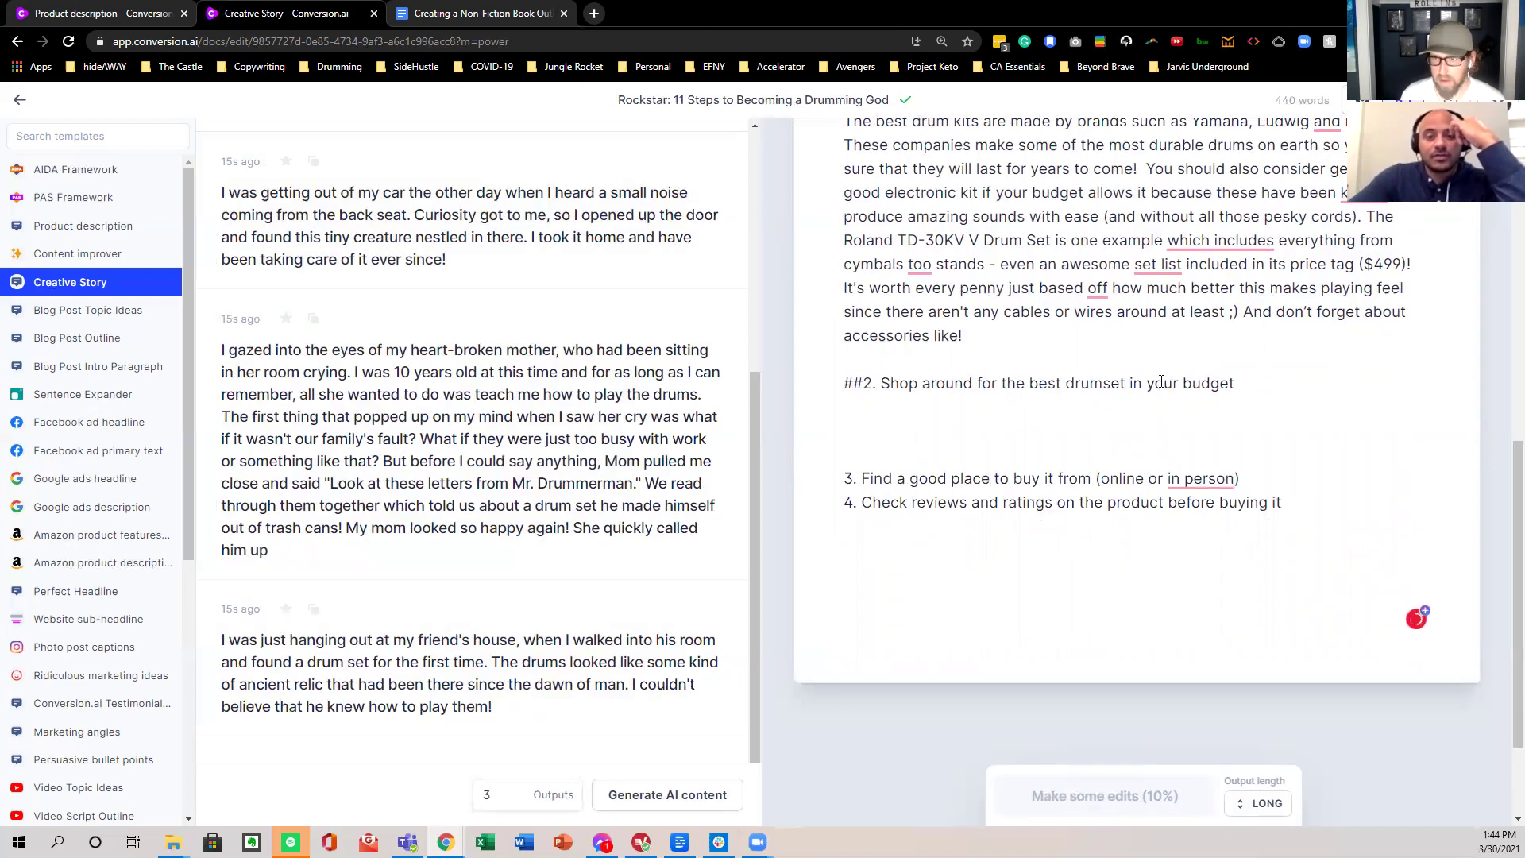
drag(1233, 383, 823, 245)
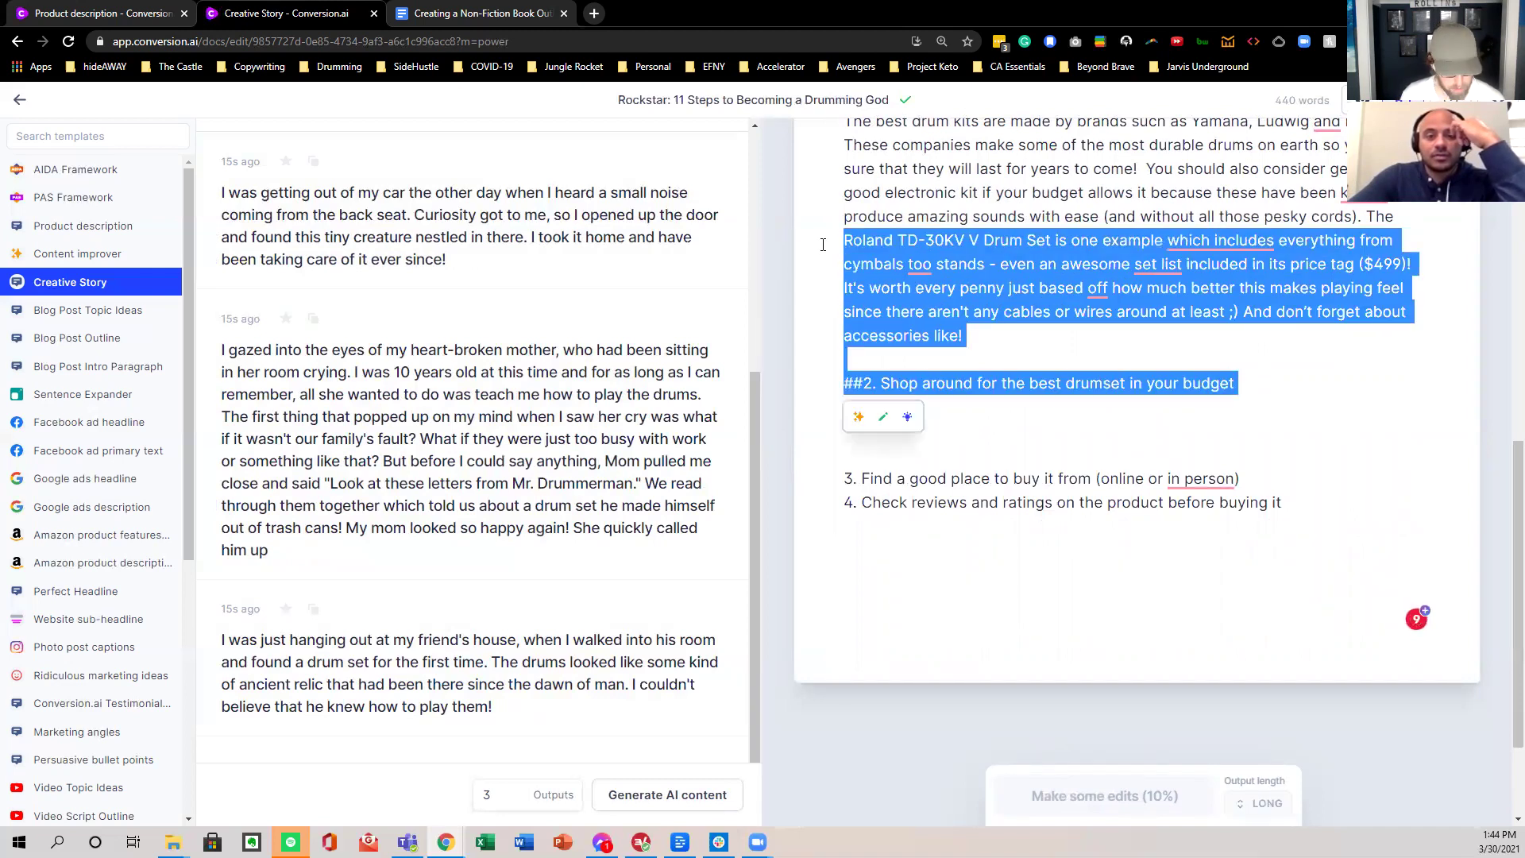
key(BackSpace)
key(ctrl+z)
scroll(1250, 574, down, 5)
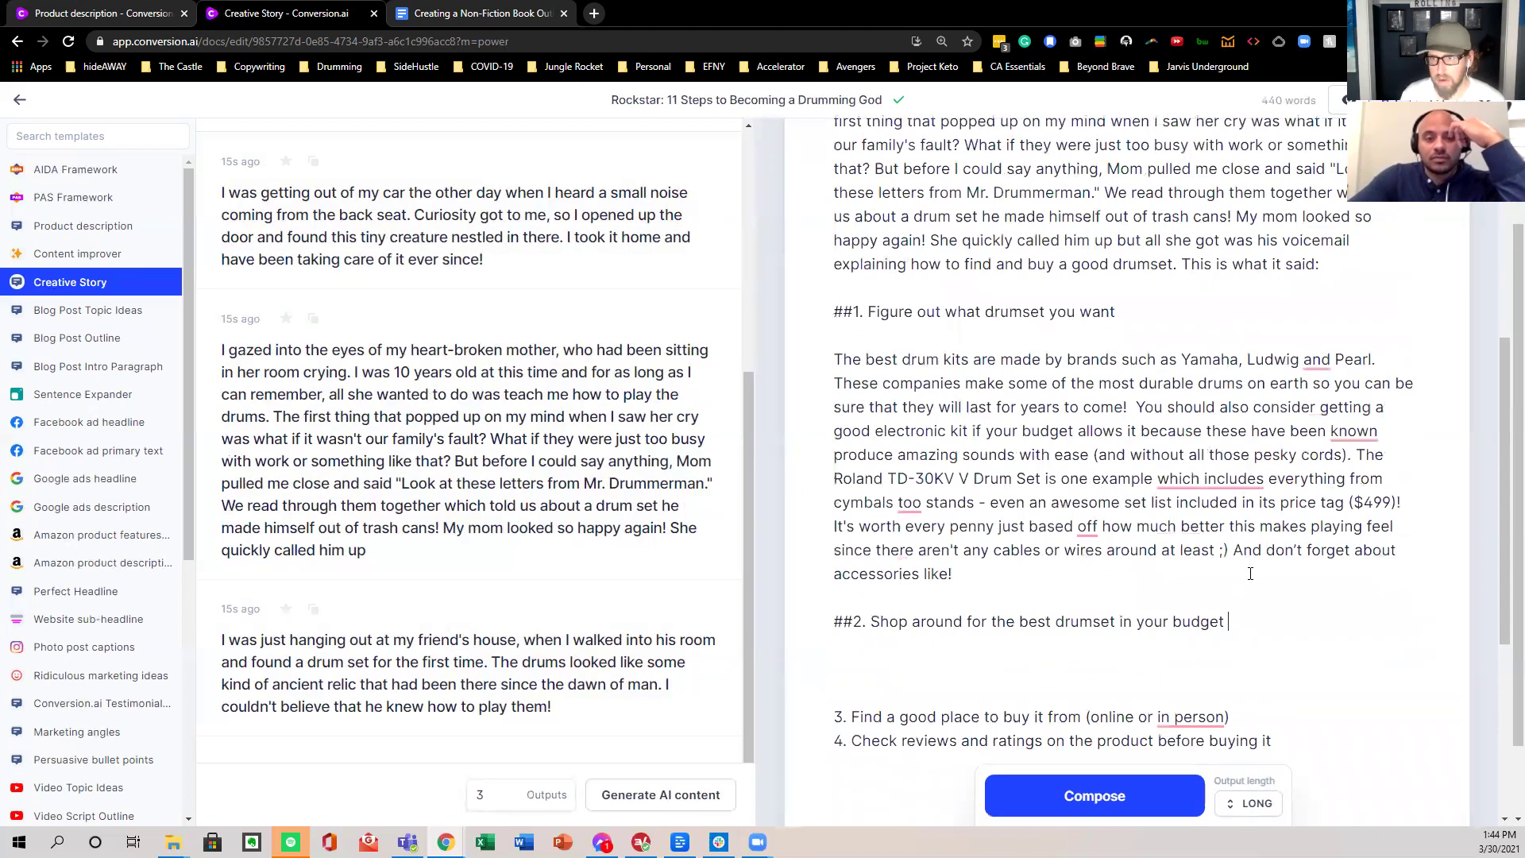
click(1100, 795)
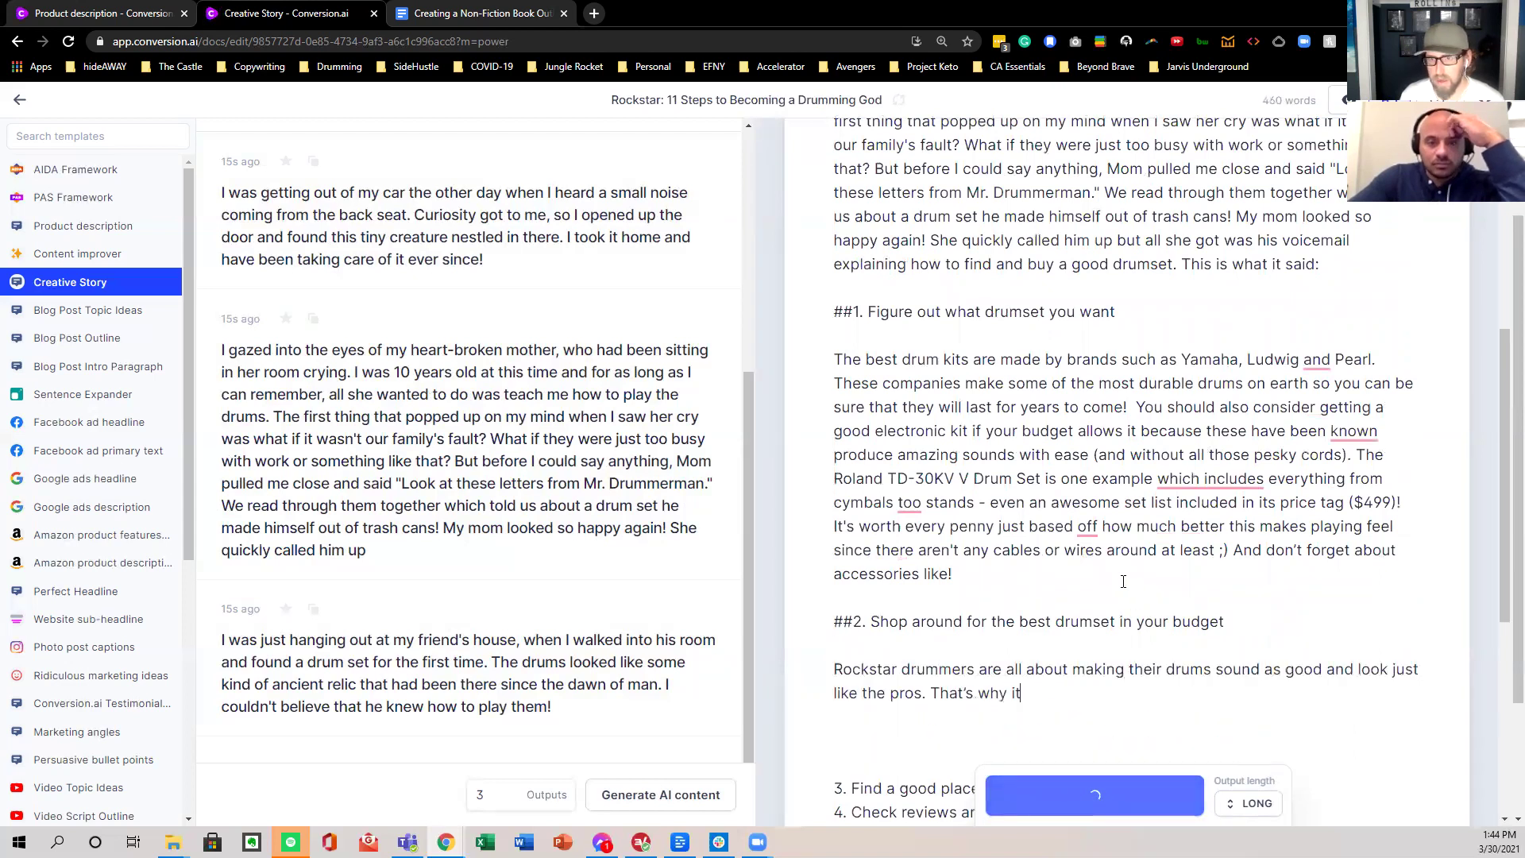
scroll(1123, 581, down, 2)
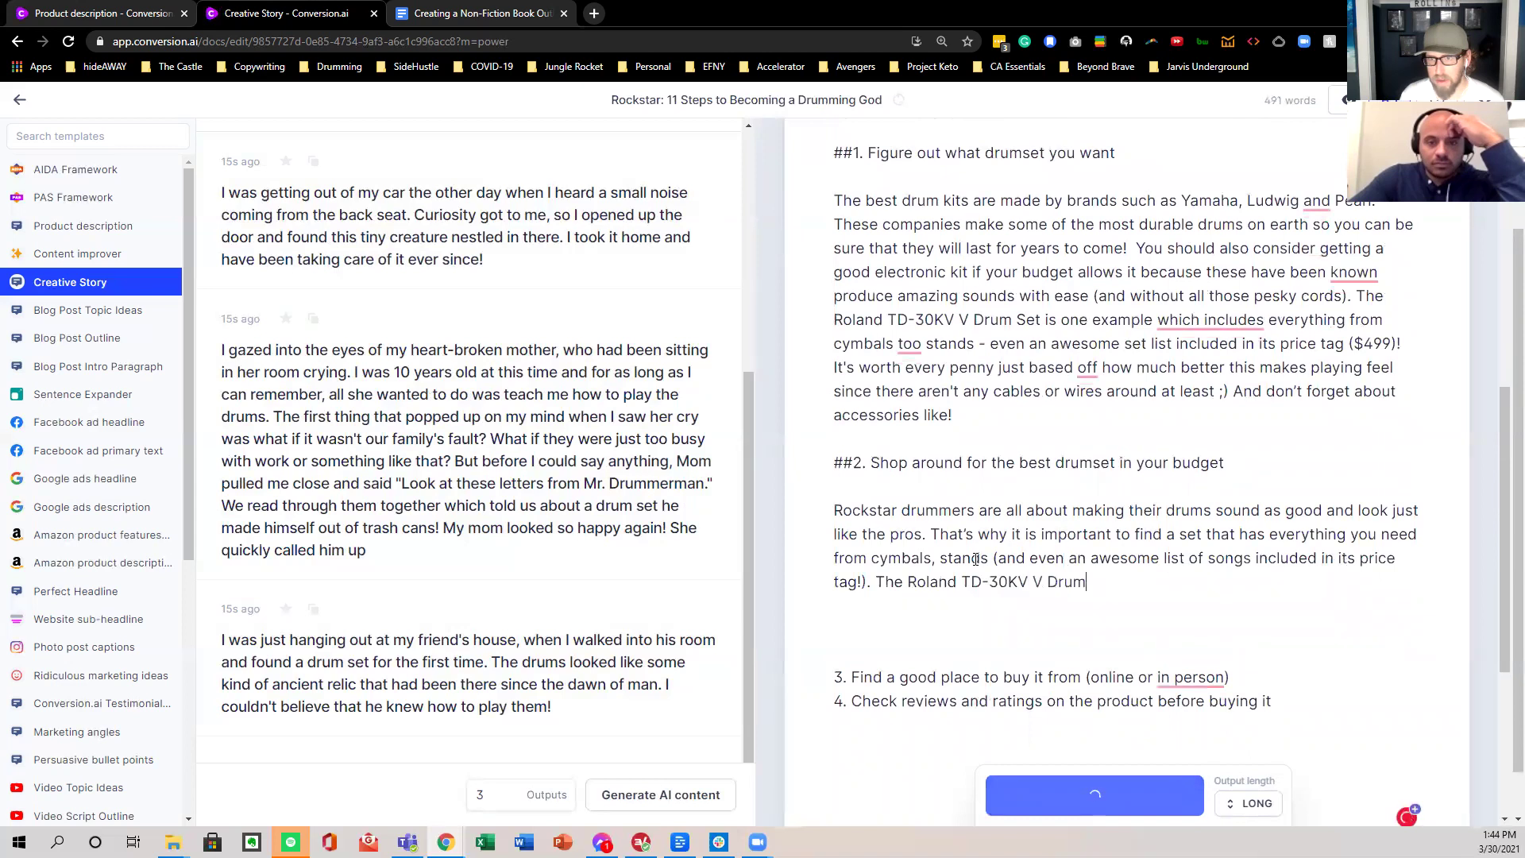
scroll(991, 540, down, 2)
scroll(938, 485, up, 4)
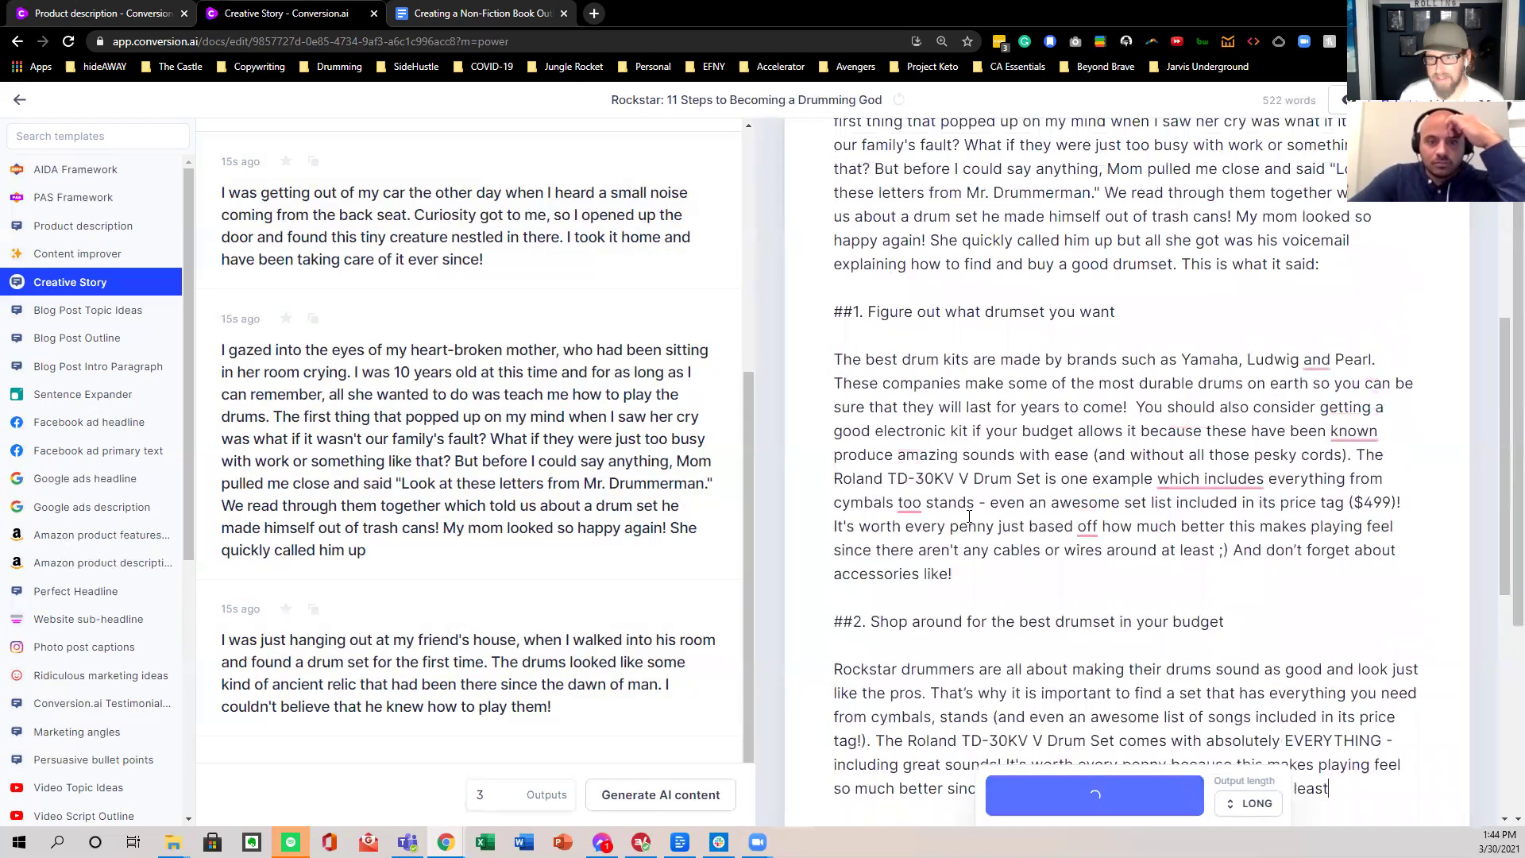
scroll(938, 485, down, 3)
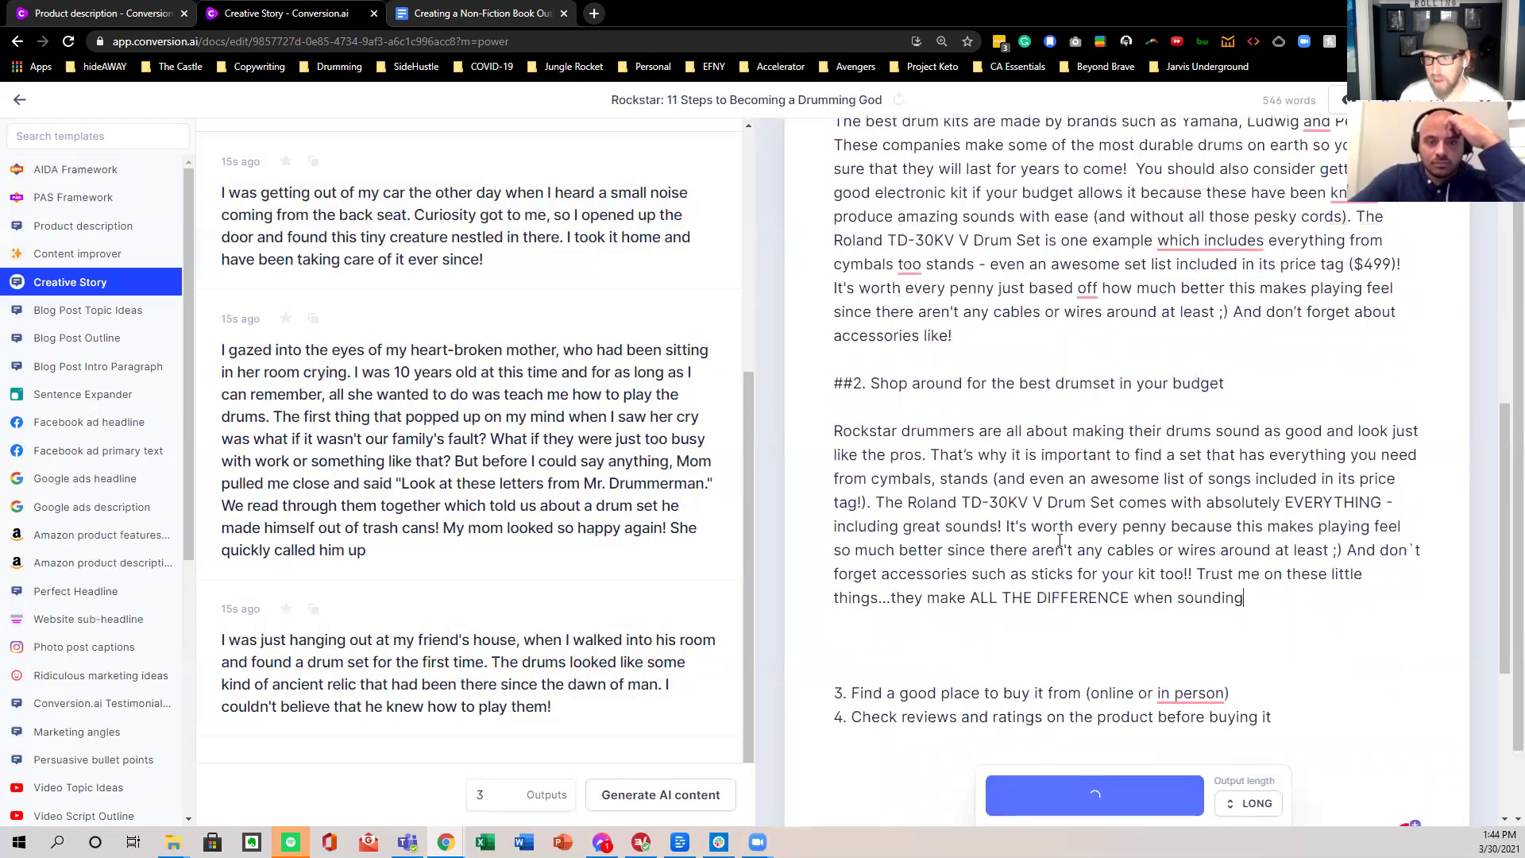
scroll(1152, 609, down, 2)
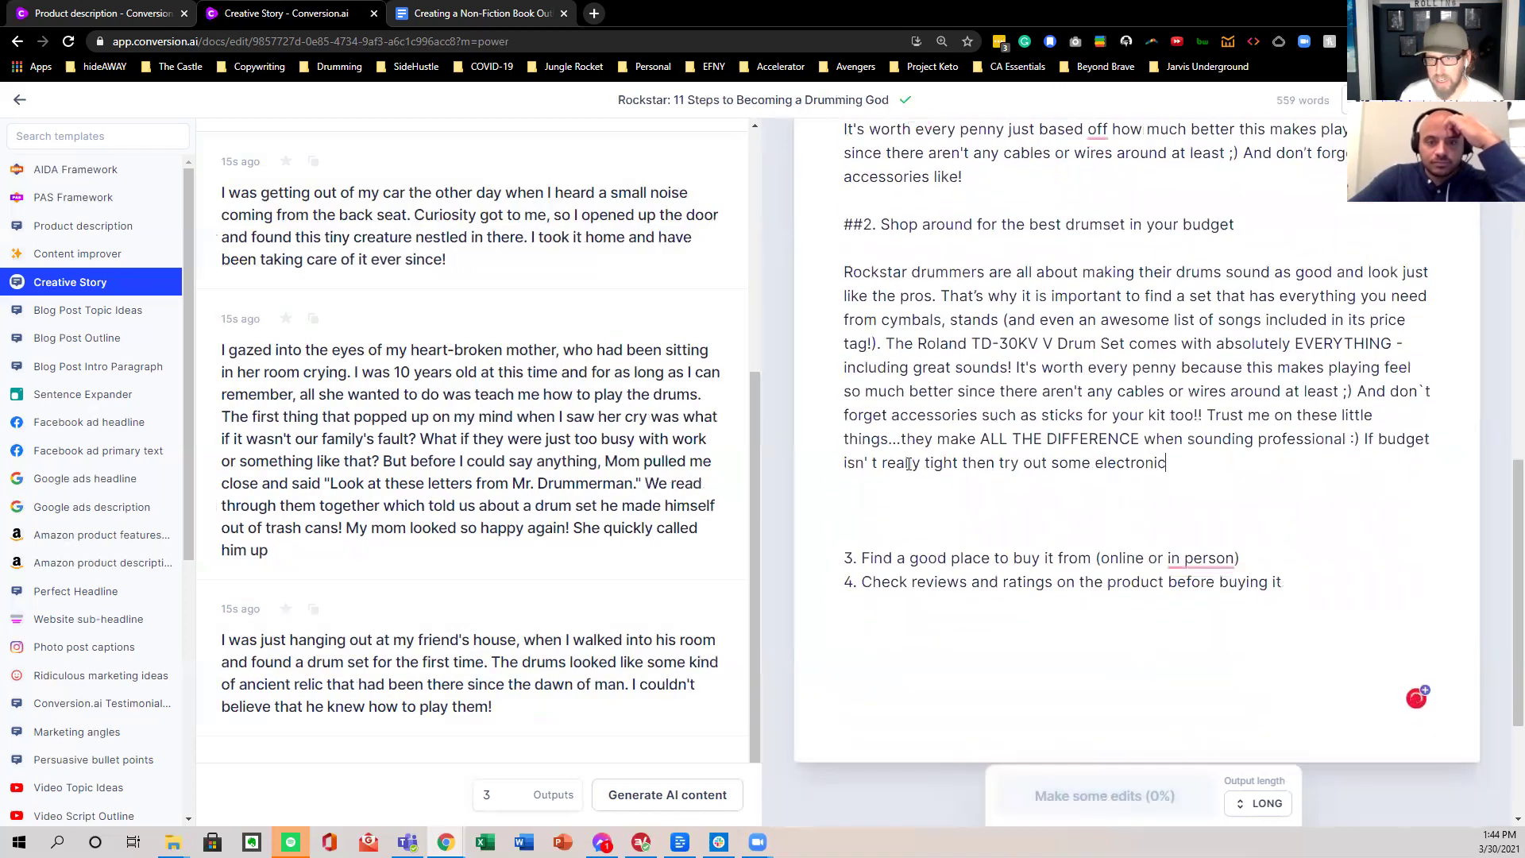
- Cut the generated "Rockstar drummers" paragraph and paste it back in the same place
triple_click(1111, 429)
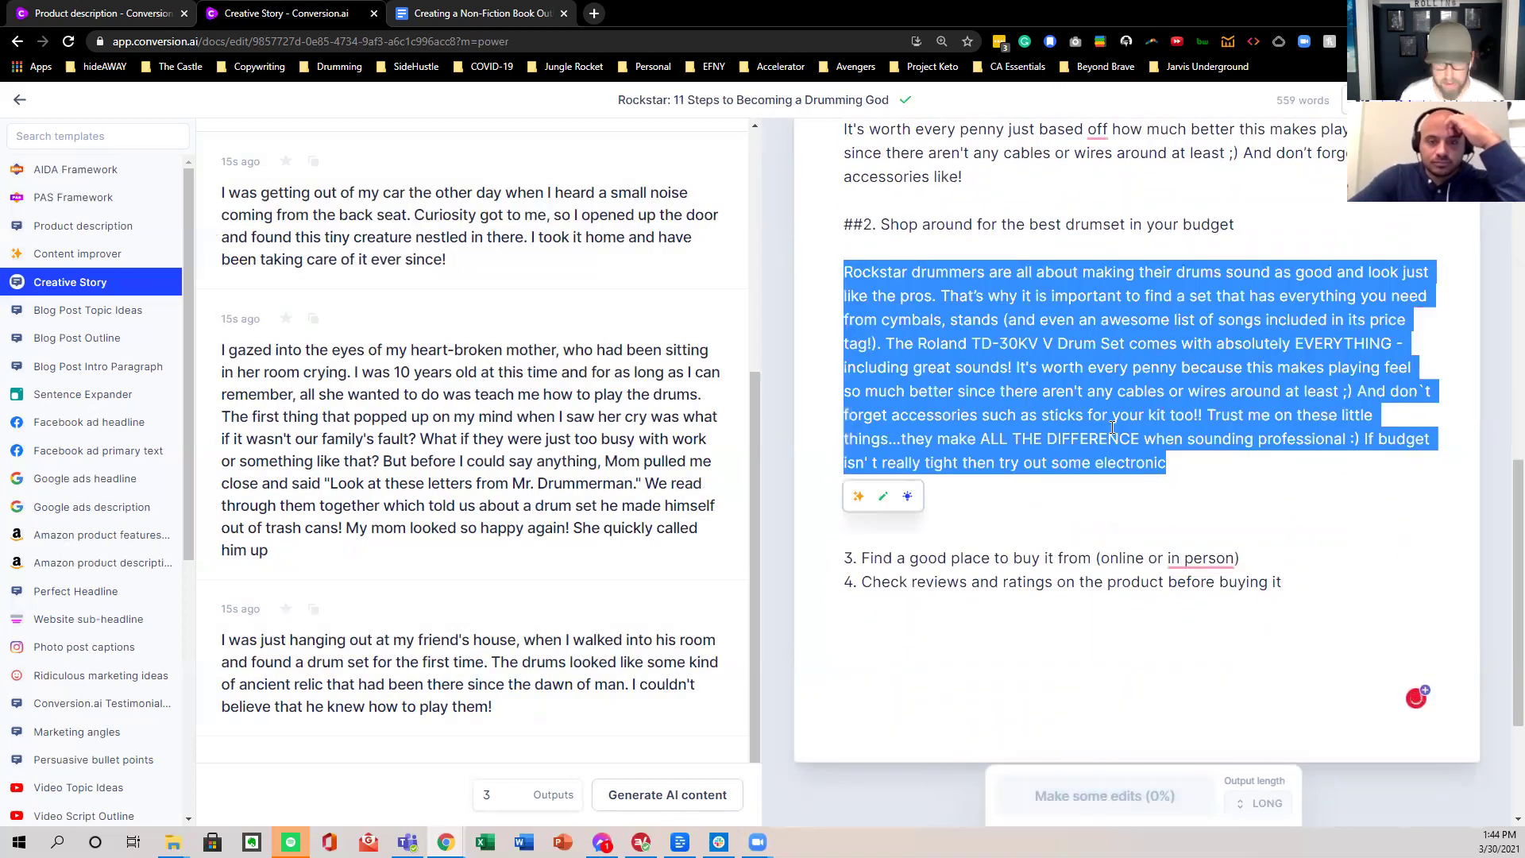
key(ctrl+x)
key(ctrl+v)
scroll(1111, 437, down, 5)
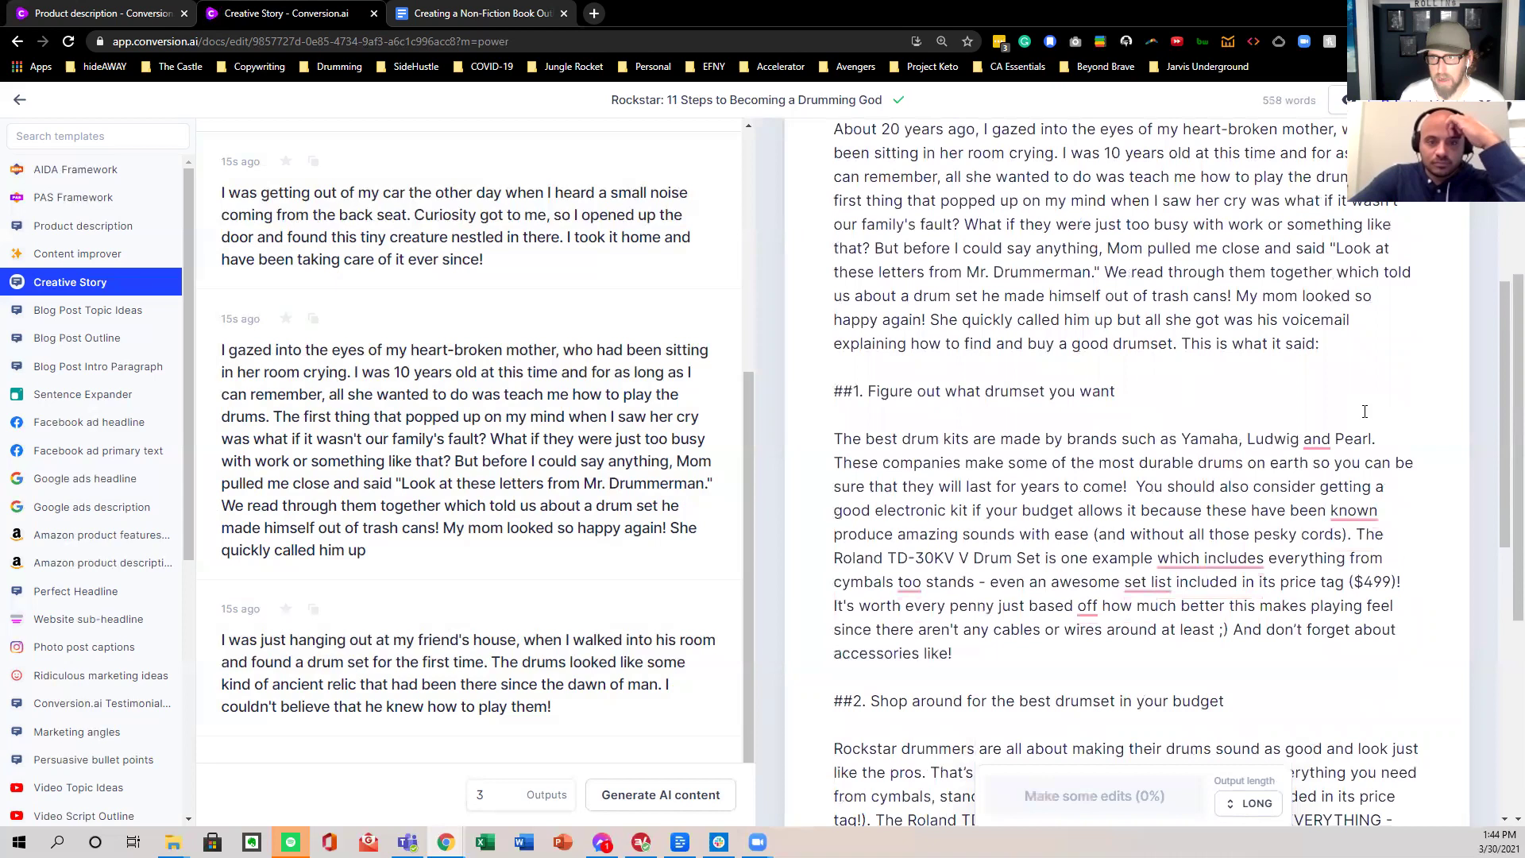
- Prefix the third list item, "Find a good place to buy it from (online or in person)", with "##"
scroll(1364, 412, down, 5)
drag(1180, 545, 830, 349)
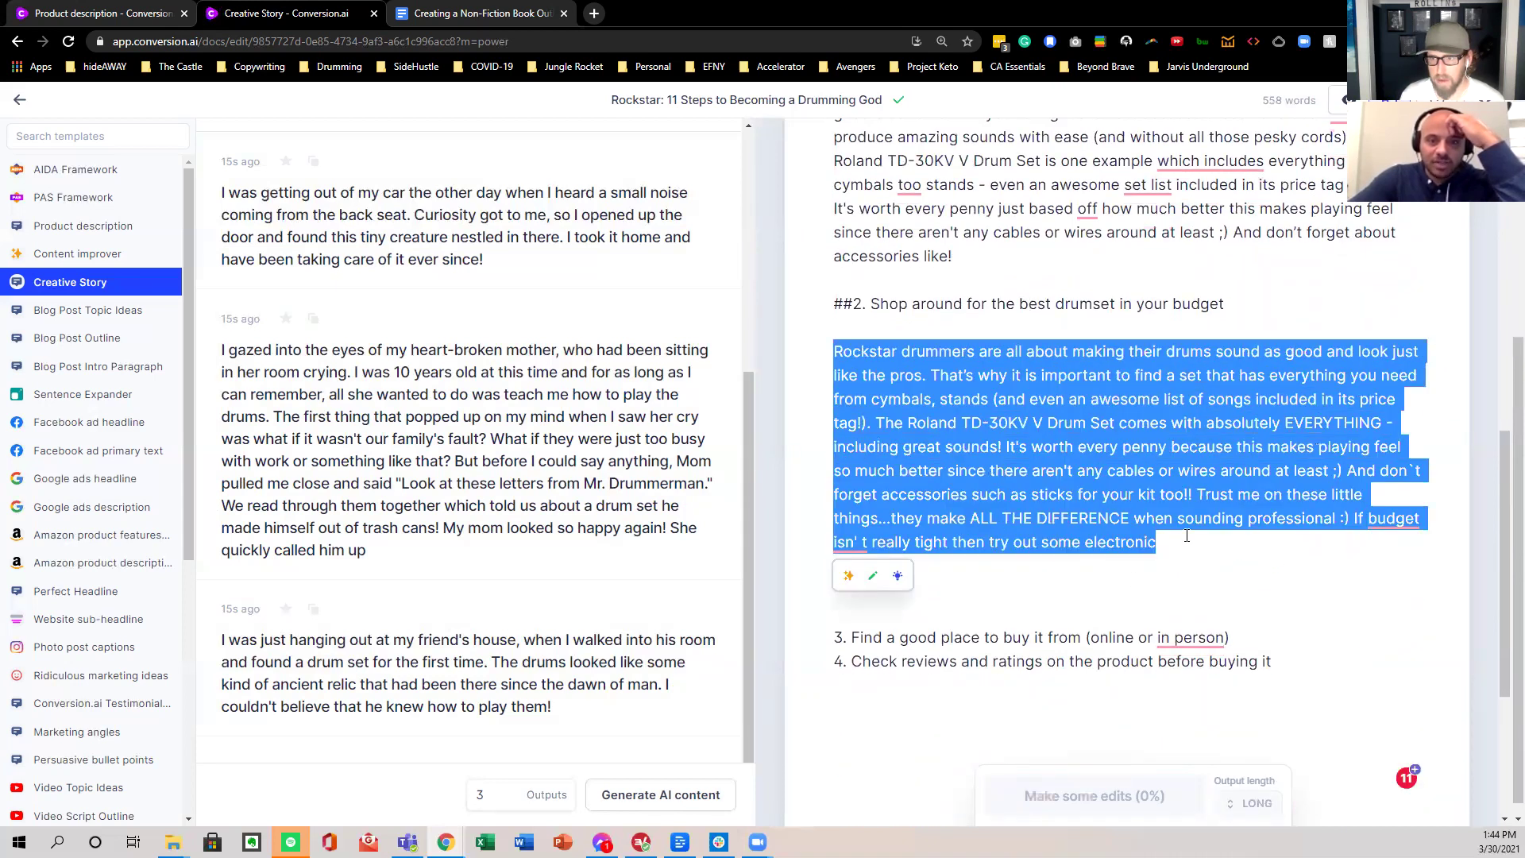
click(1181, 560)
scroll(1185, 550, up, 5)
scroll(1176, 540, down, 2)
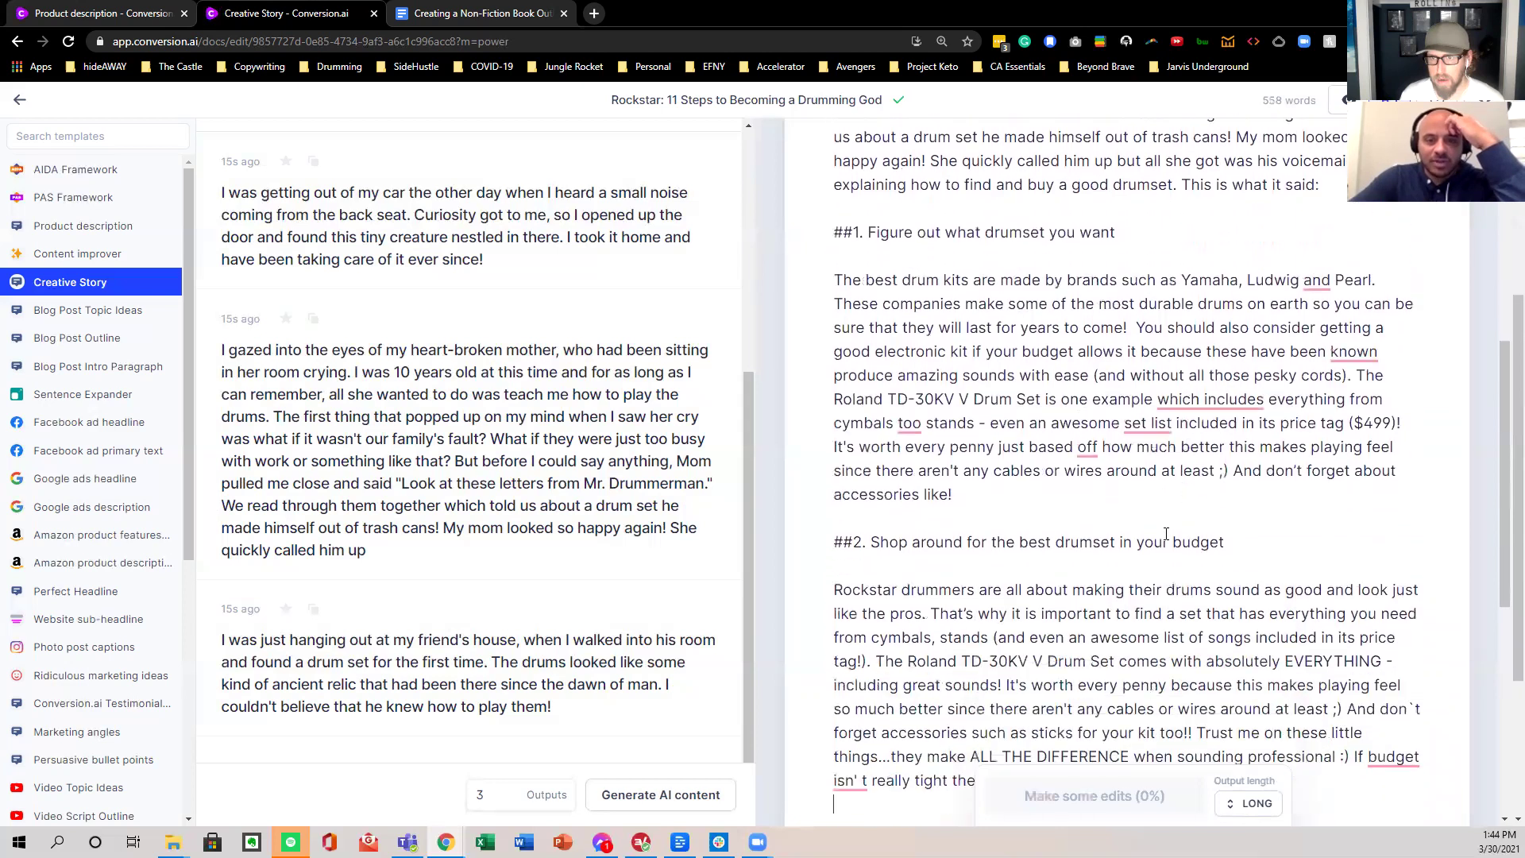
scroll(991, 493, down, 3)
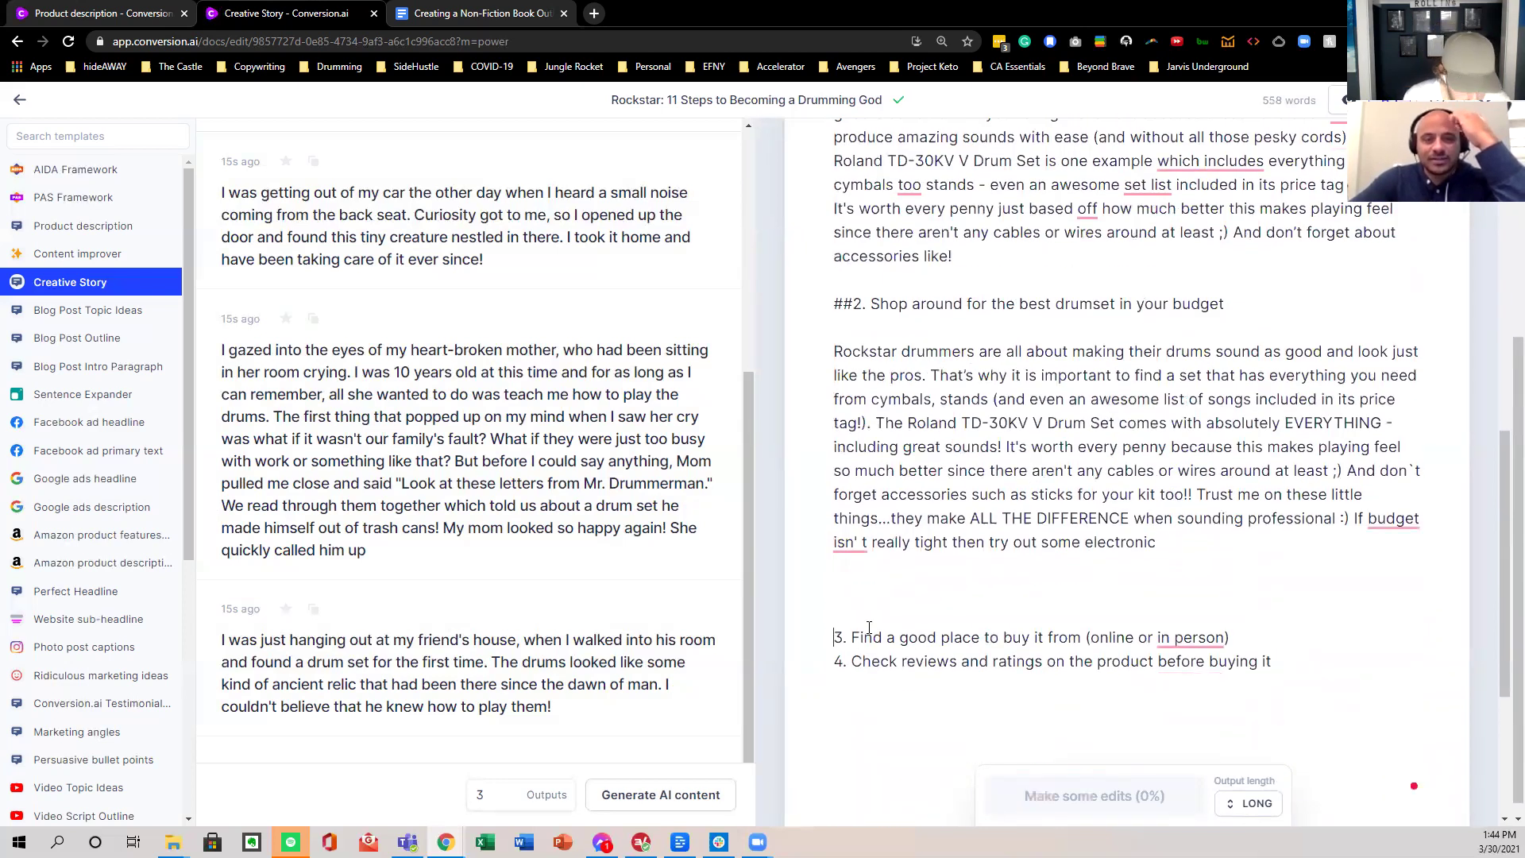
text(##)
- Copy the "Rockstar drummers" paragraph and paste a duplicate directly after its last word, "electronic"
drag(1159, 546, 816, 349)
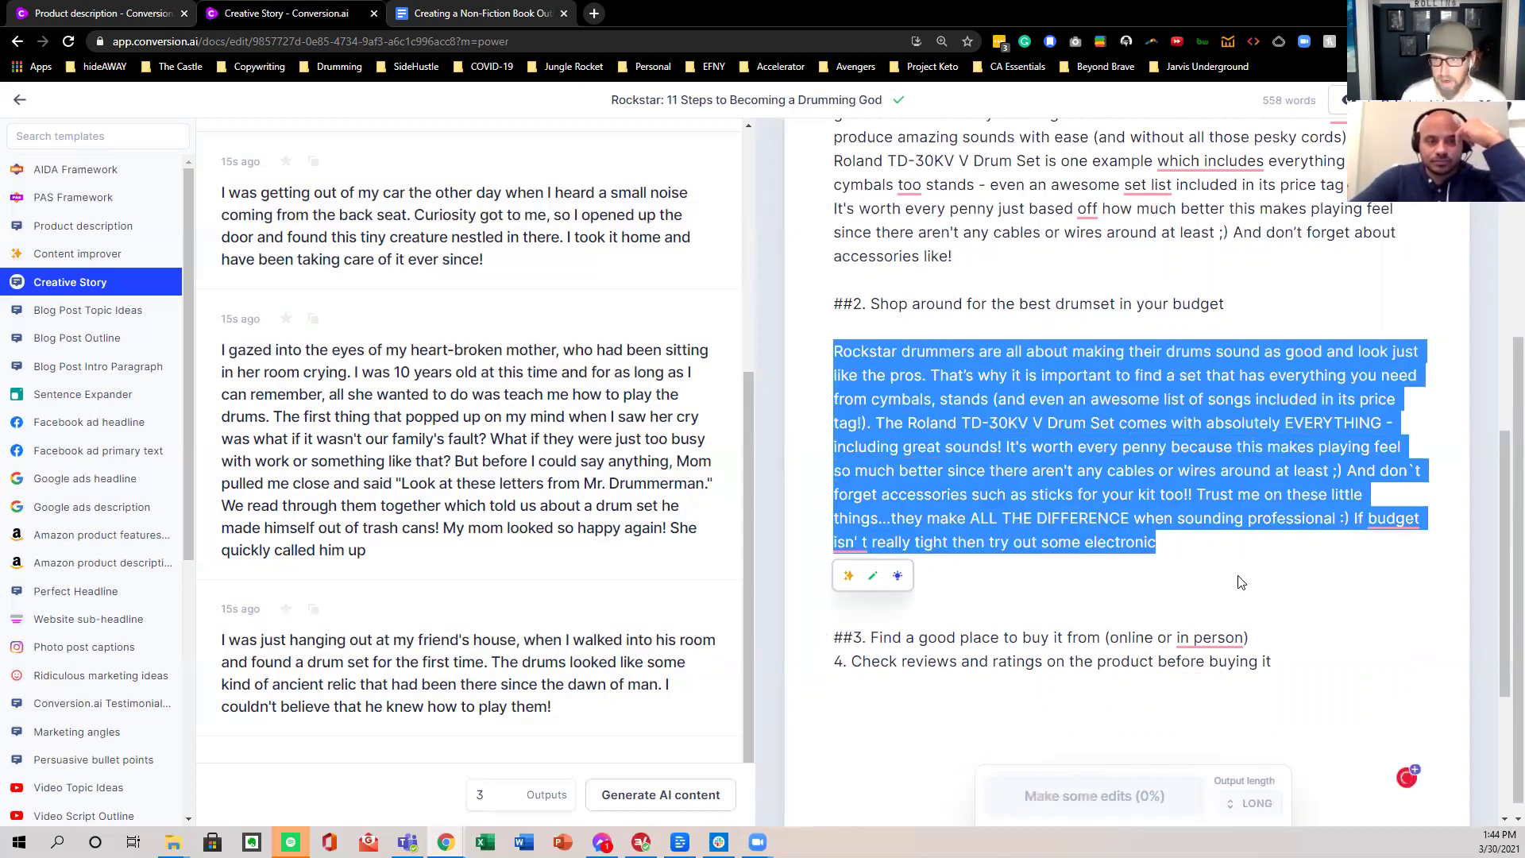
click(1208, 548)
scroll(1208, 548, down, 8)
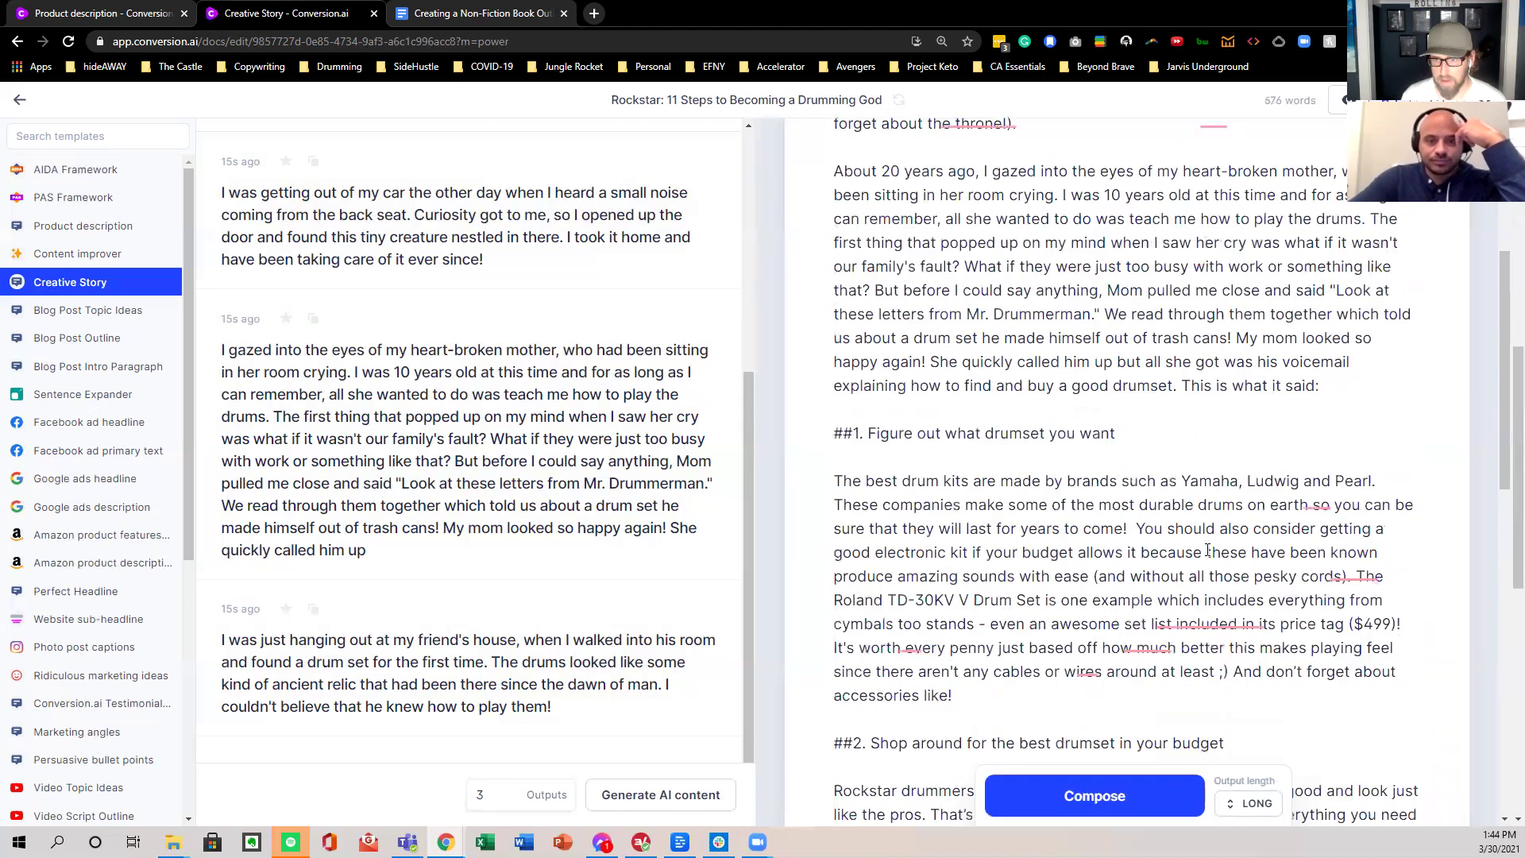
scroll(1109, 752, down, 5)
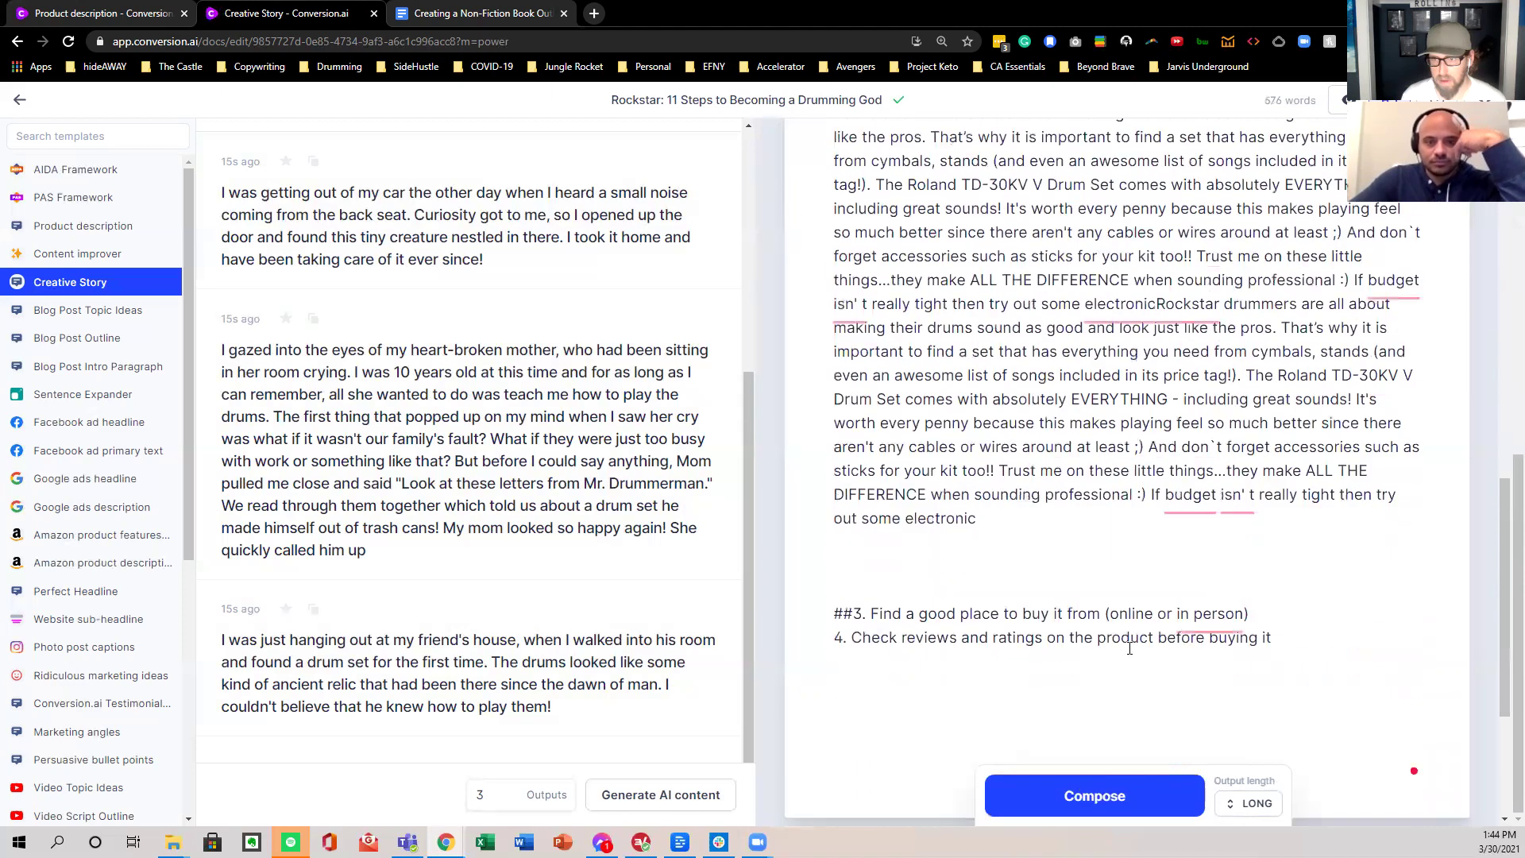
- Undo the duplicated "Rockstar drummers" paragraph and compose a long continuation after the word "electronic"
scroll(1054, 512, up, 4)
scroll(1086, 467, down, 1)
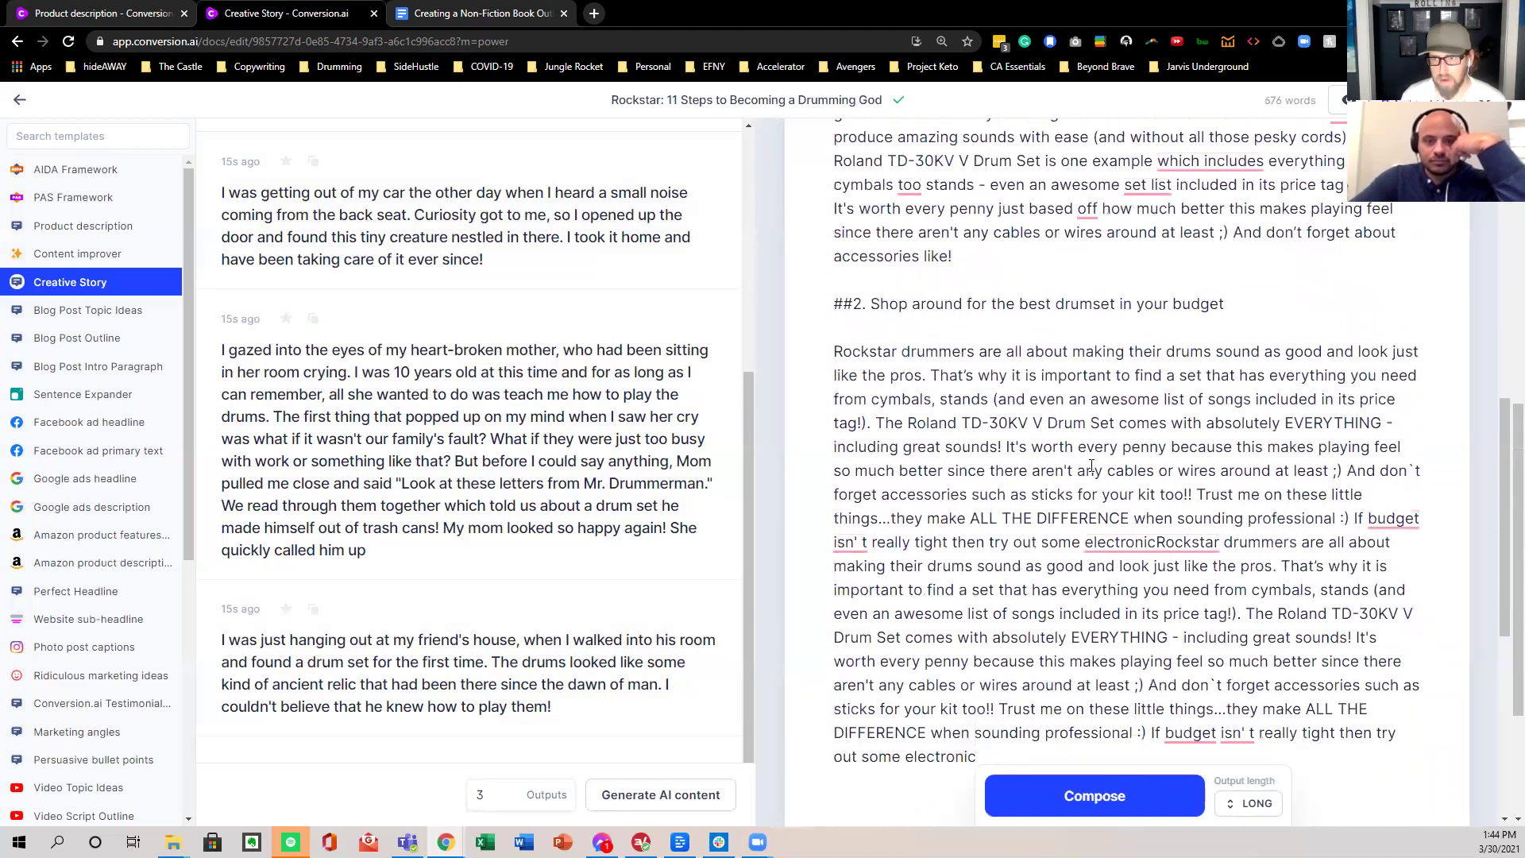
key(ctrl+z)
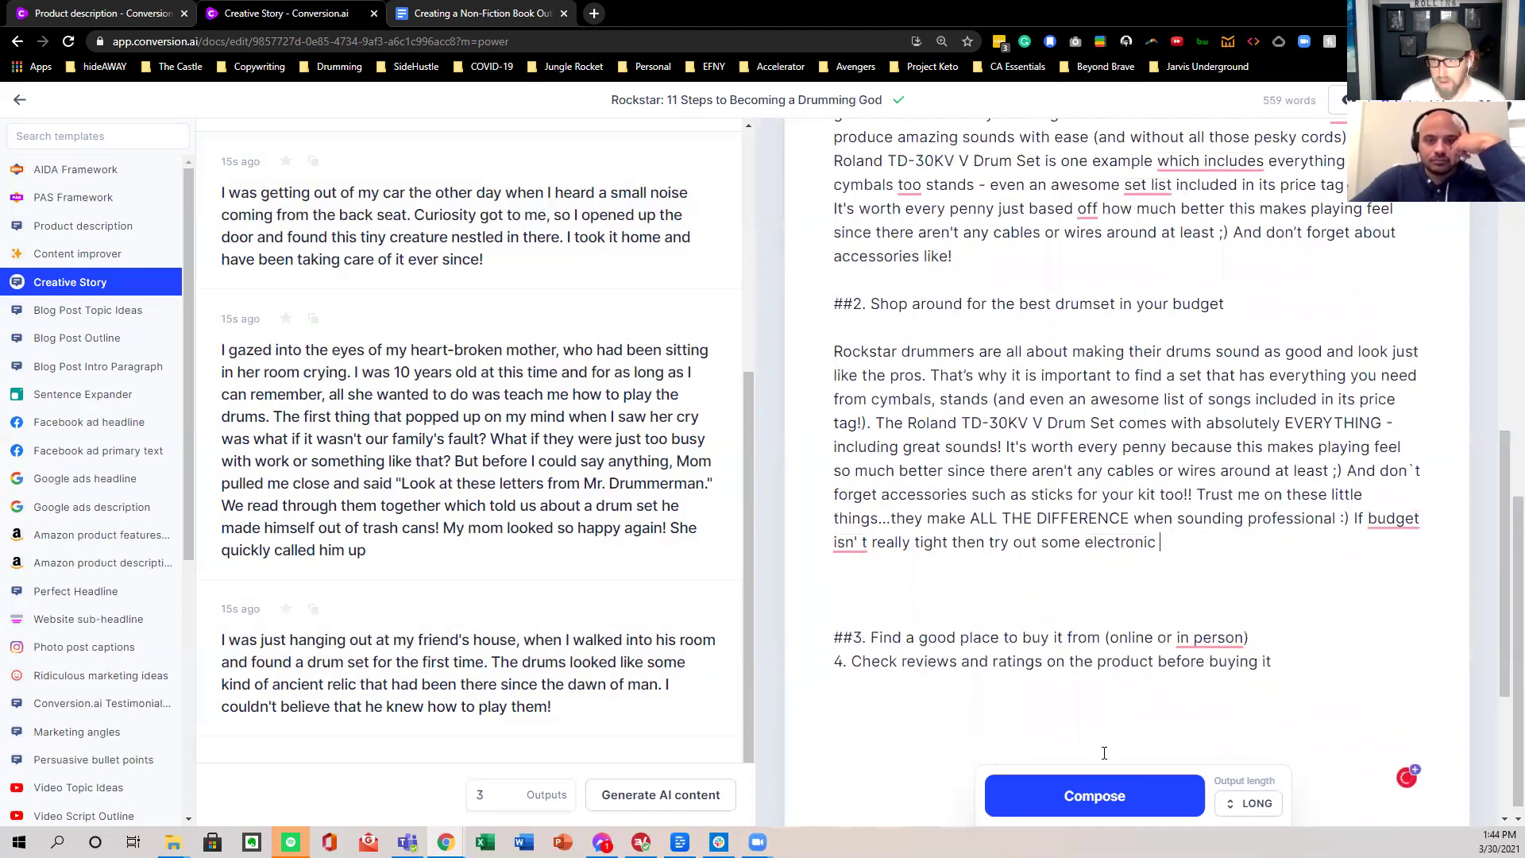
click(1092, 795)
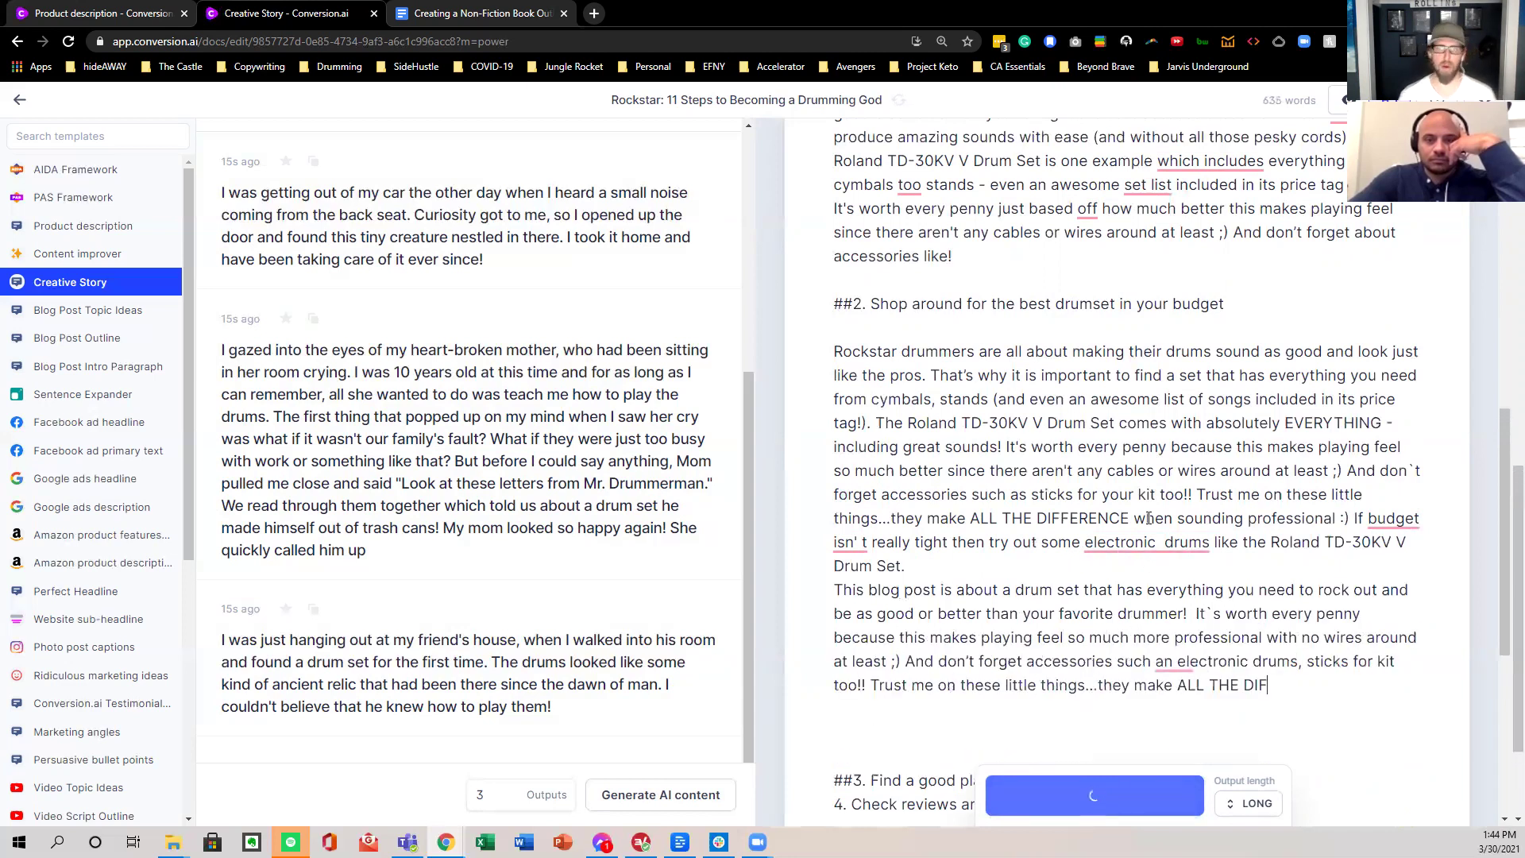
scroll(1075, 556, down, 2)
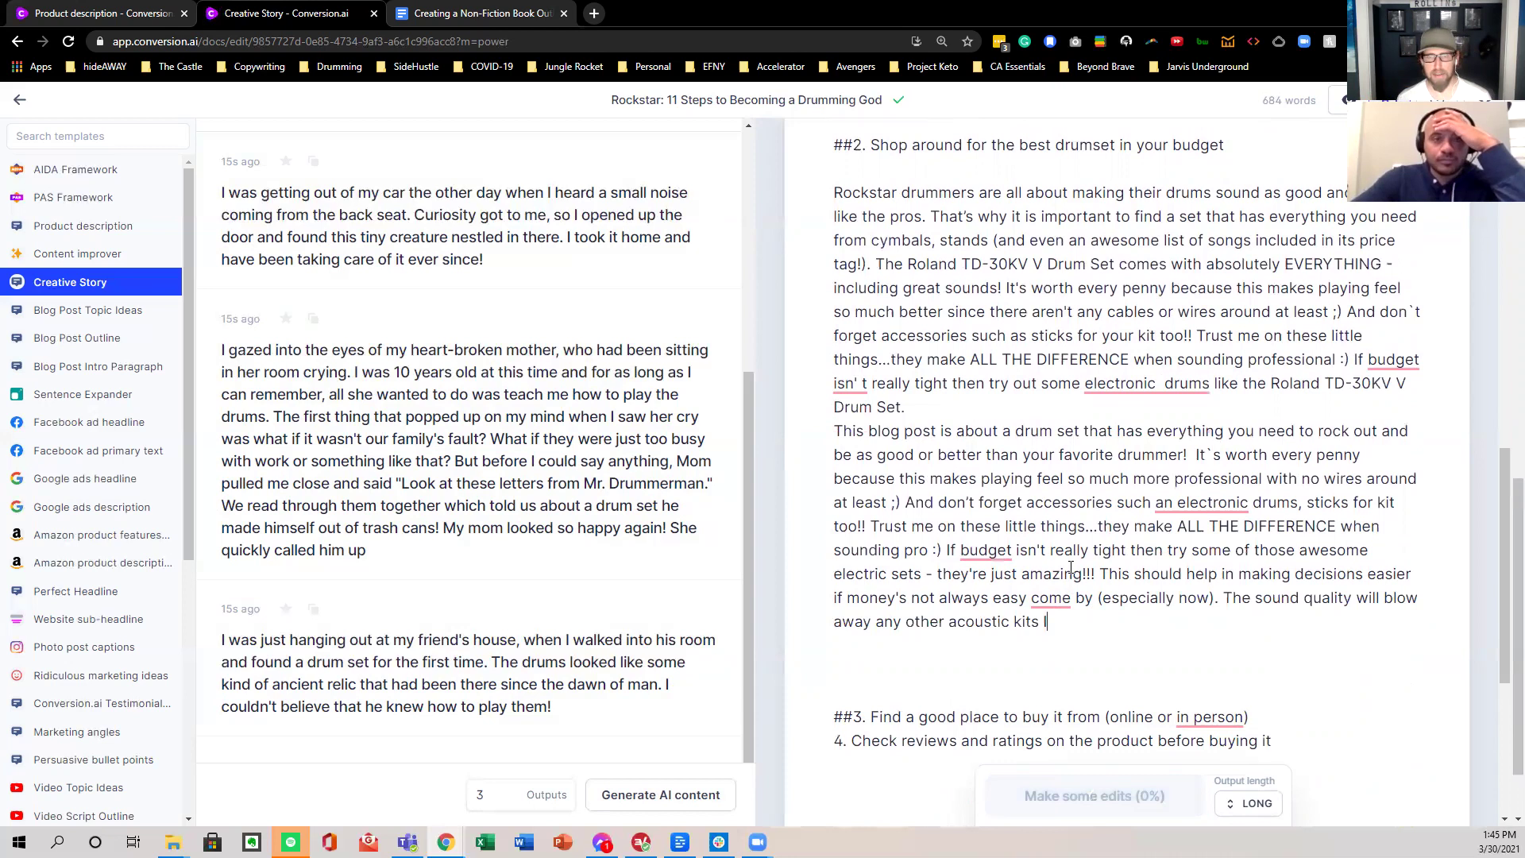
- Delete everything from the "Chapter One: Get a Good Drum Kit" heading to the end of the document, keeping only the introduction
scroll(1026, 512, up, 10)
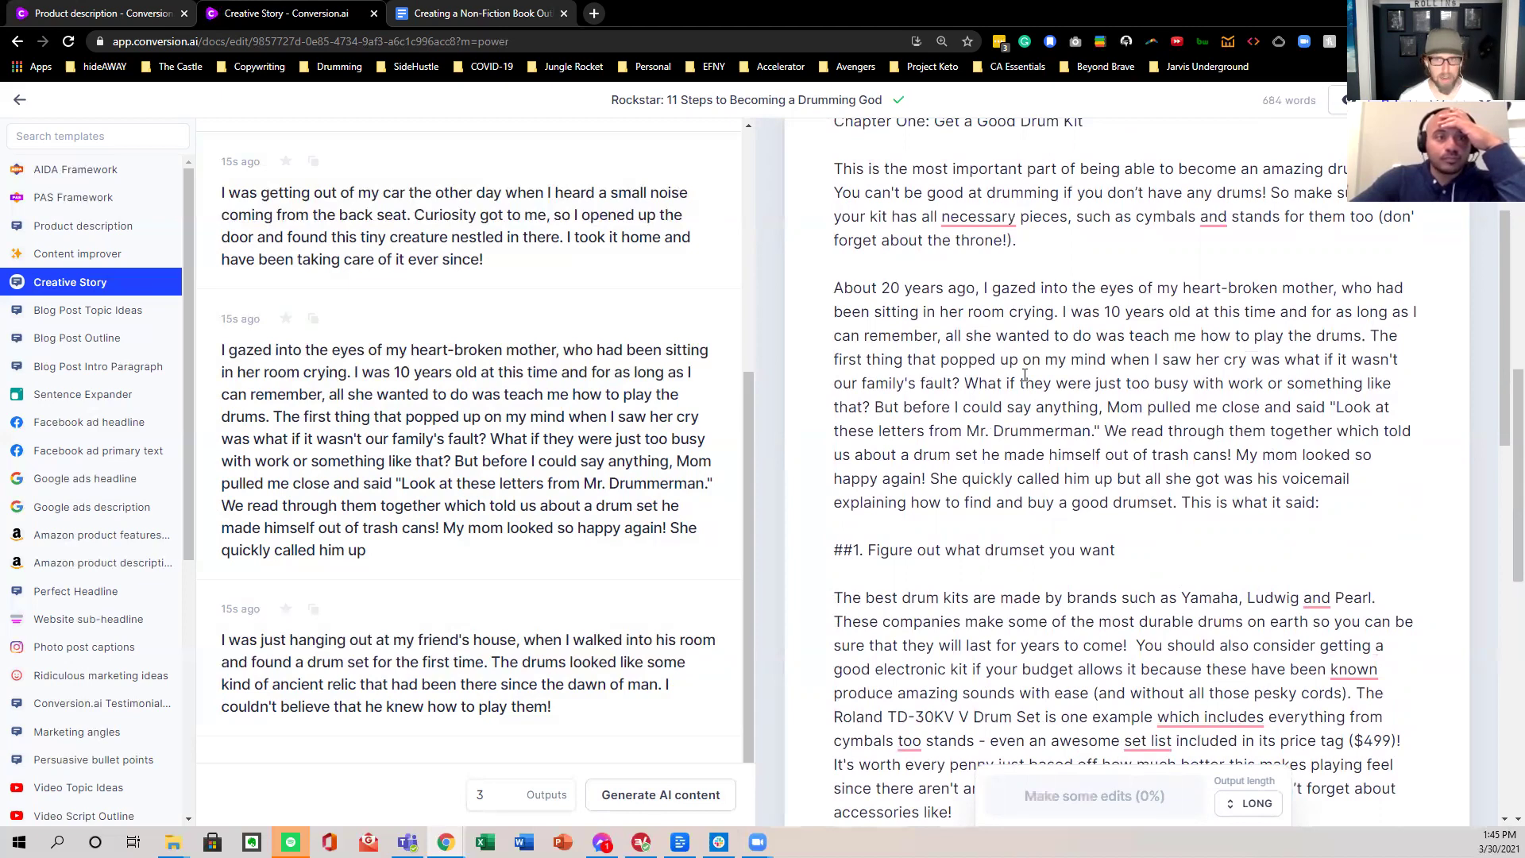
scroll(1090, 359, down, 15)
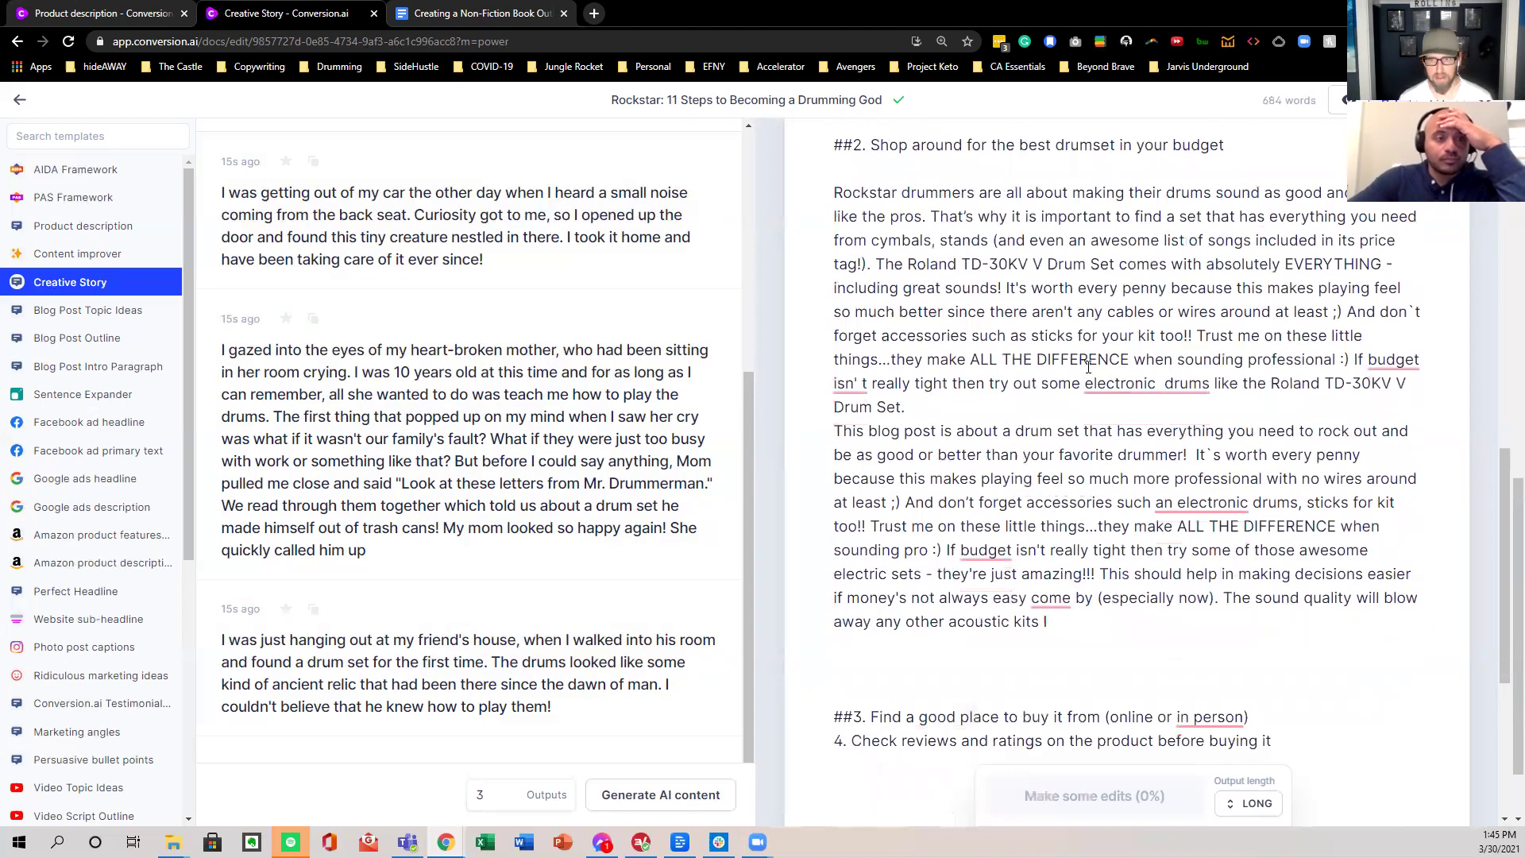
scroll(1094, 365, up, 1)
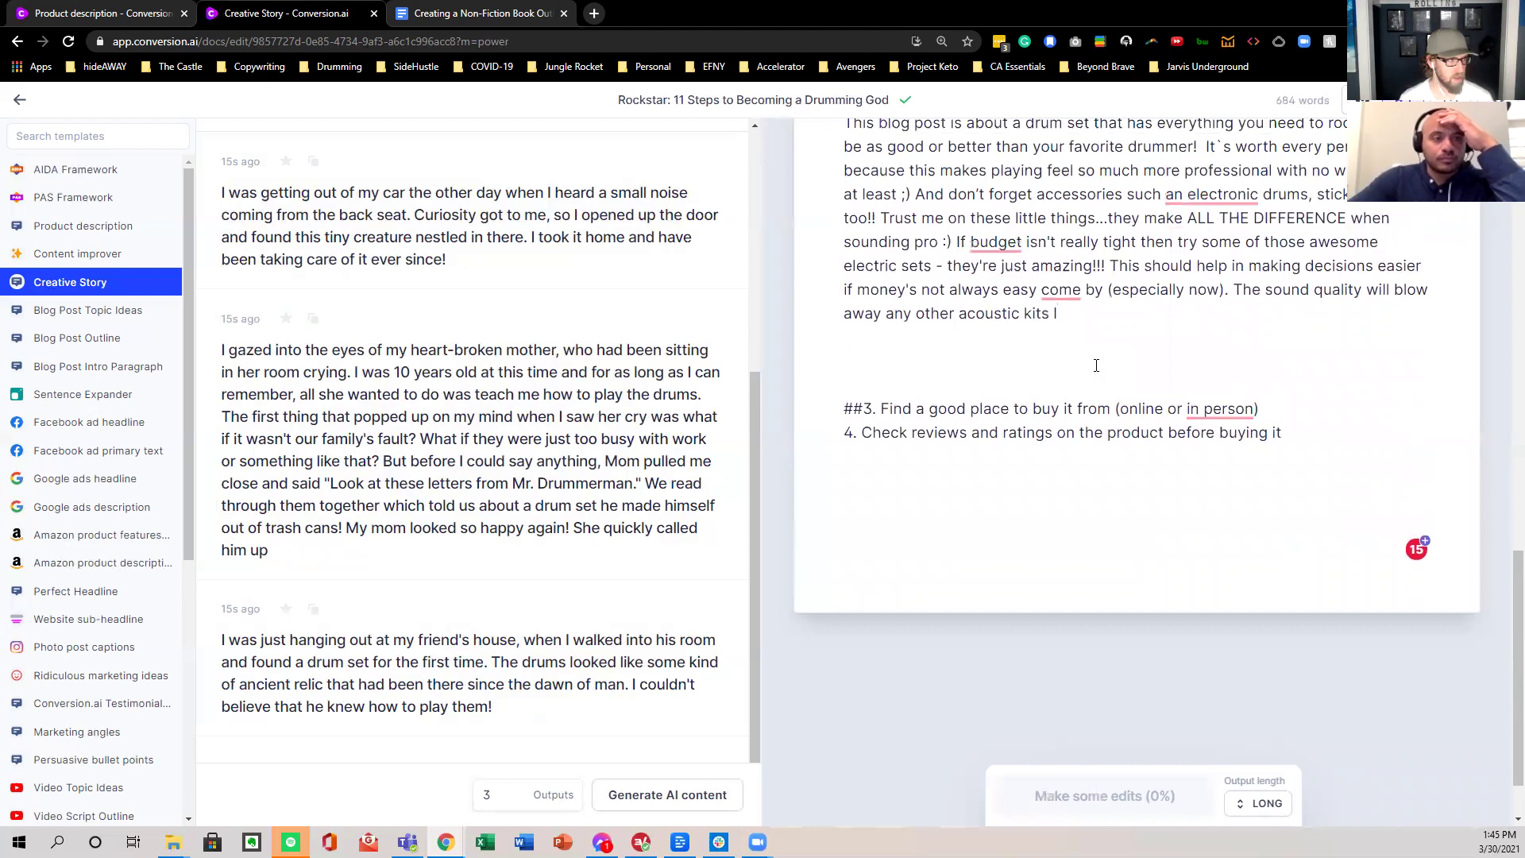
scroll(1105, 365, up, 2)
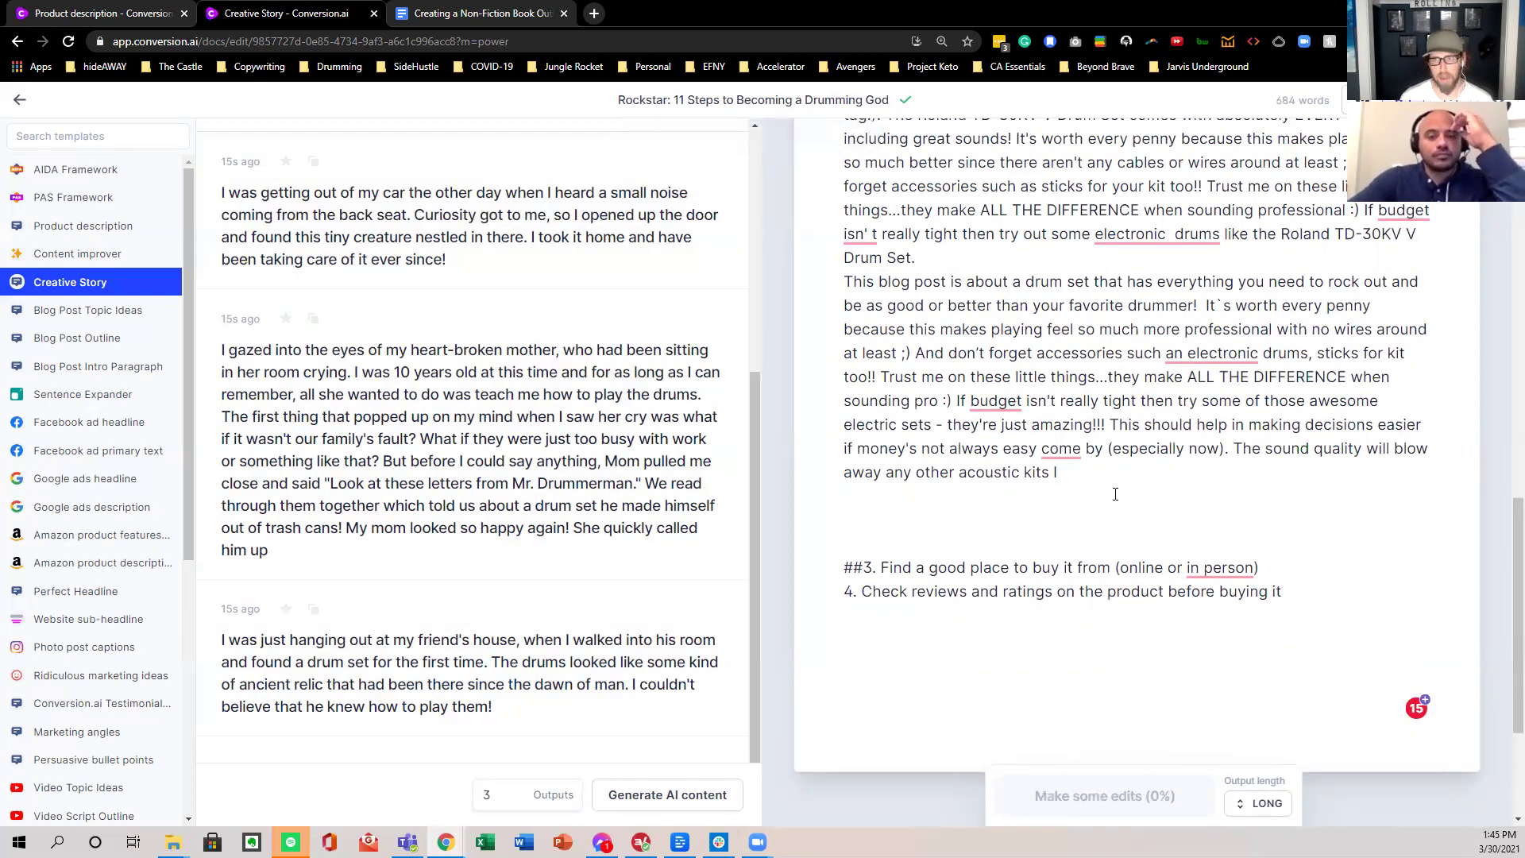
drag(1296, 586, 837, 359)
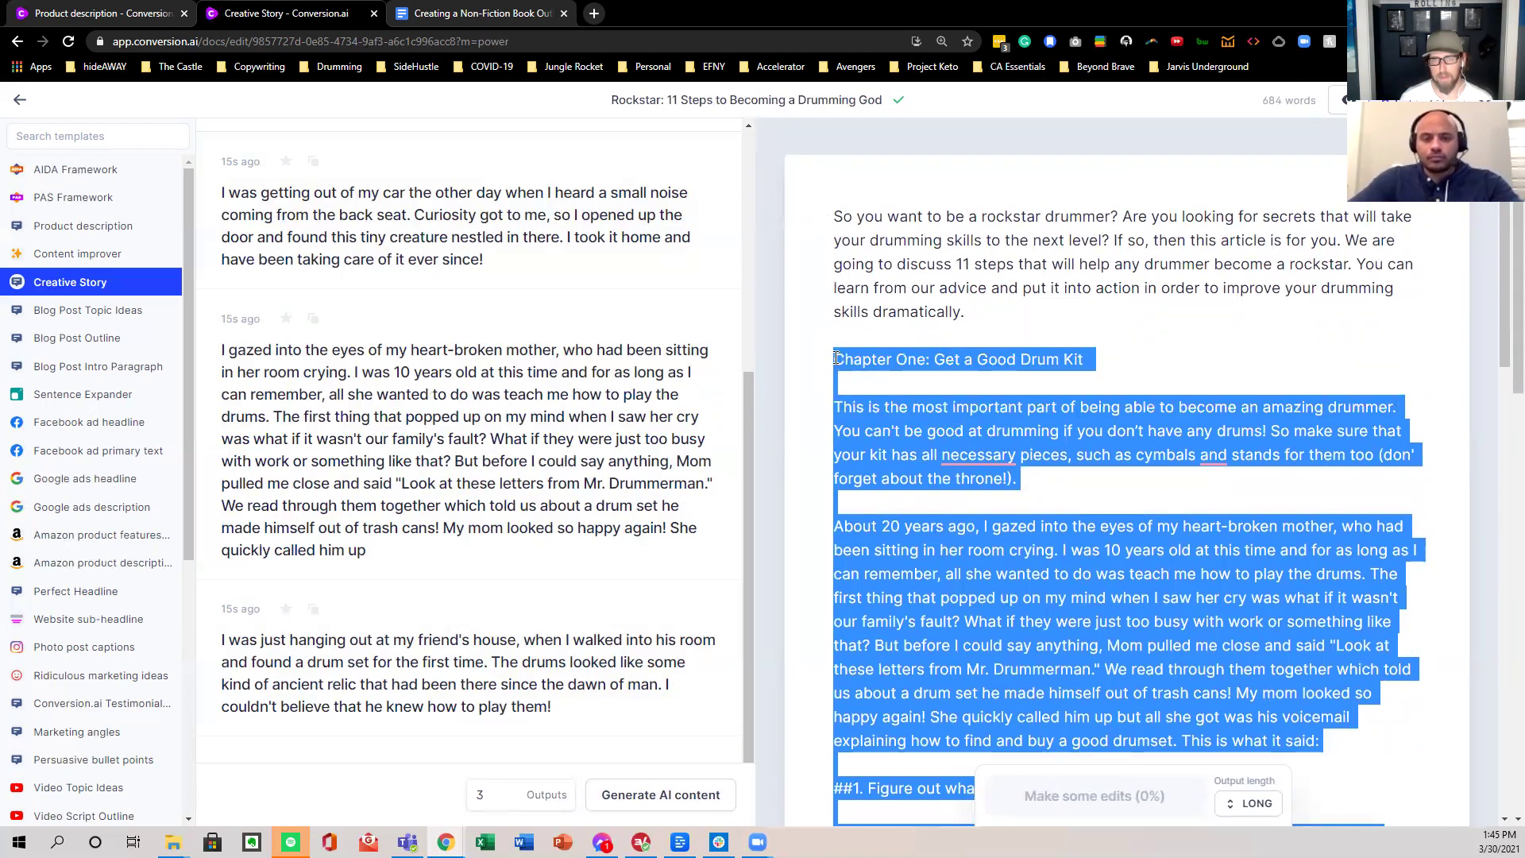
key(BackSpace)
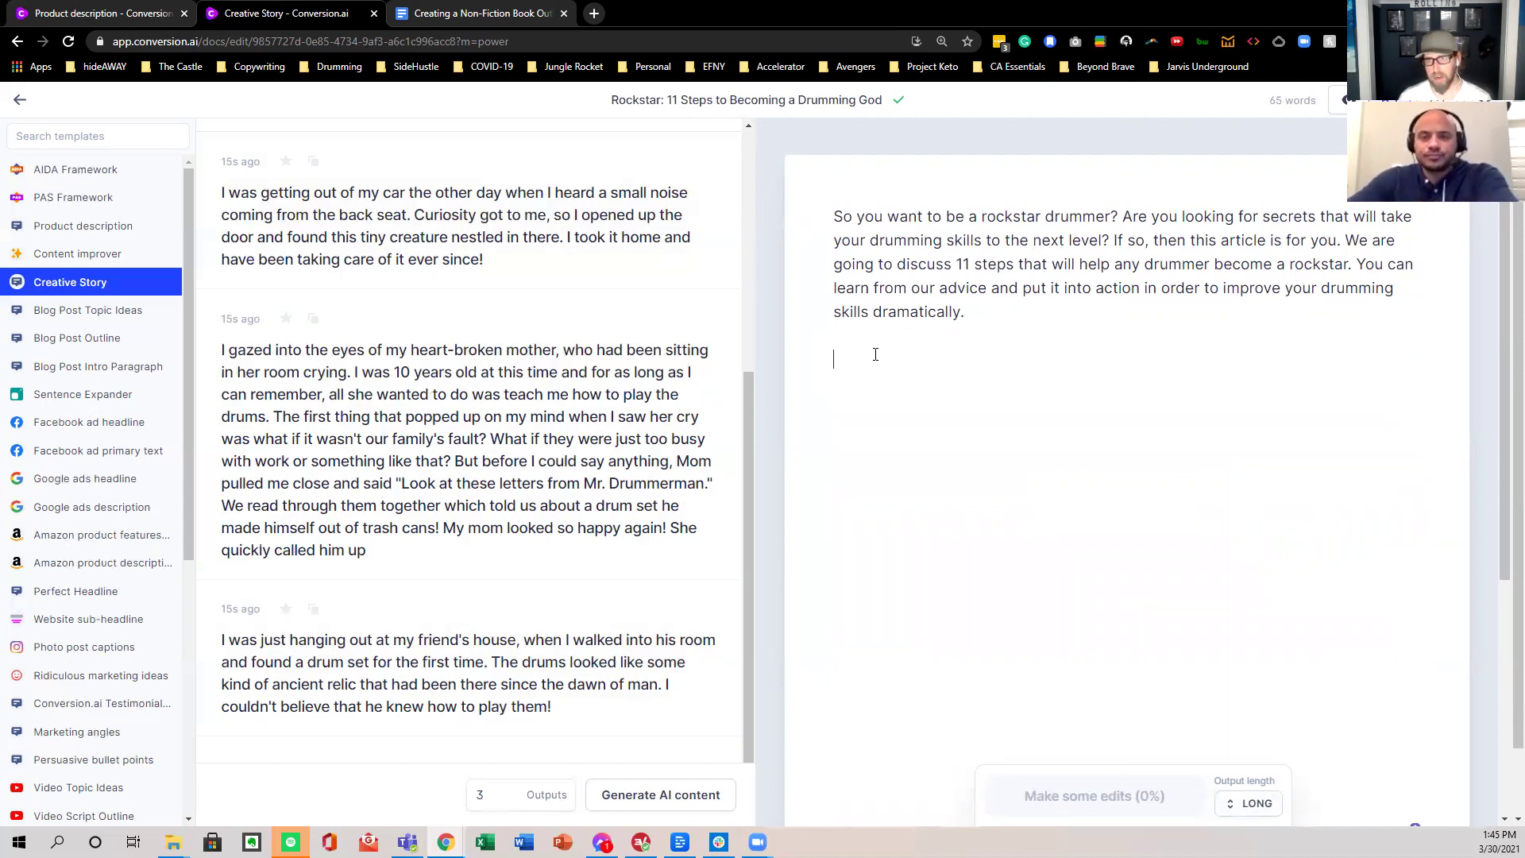
- Write the line "Theses are 11 steps to becoming a rockstar drummer" below the introduction paragraph
text(THese ar)
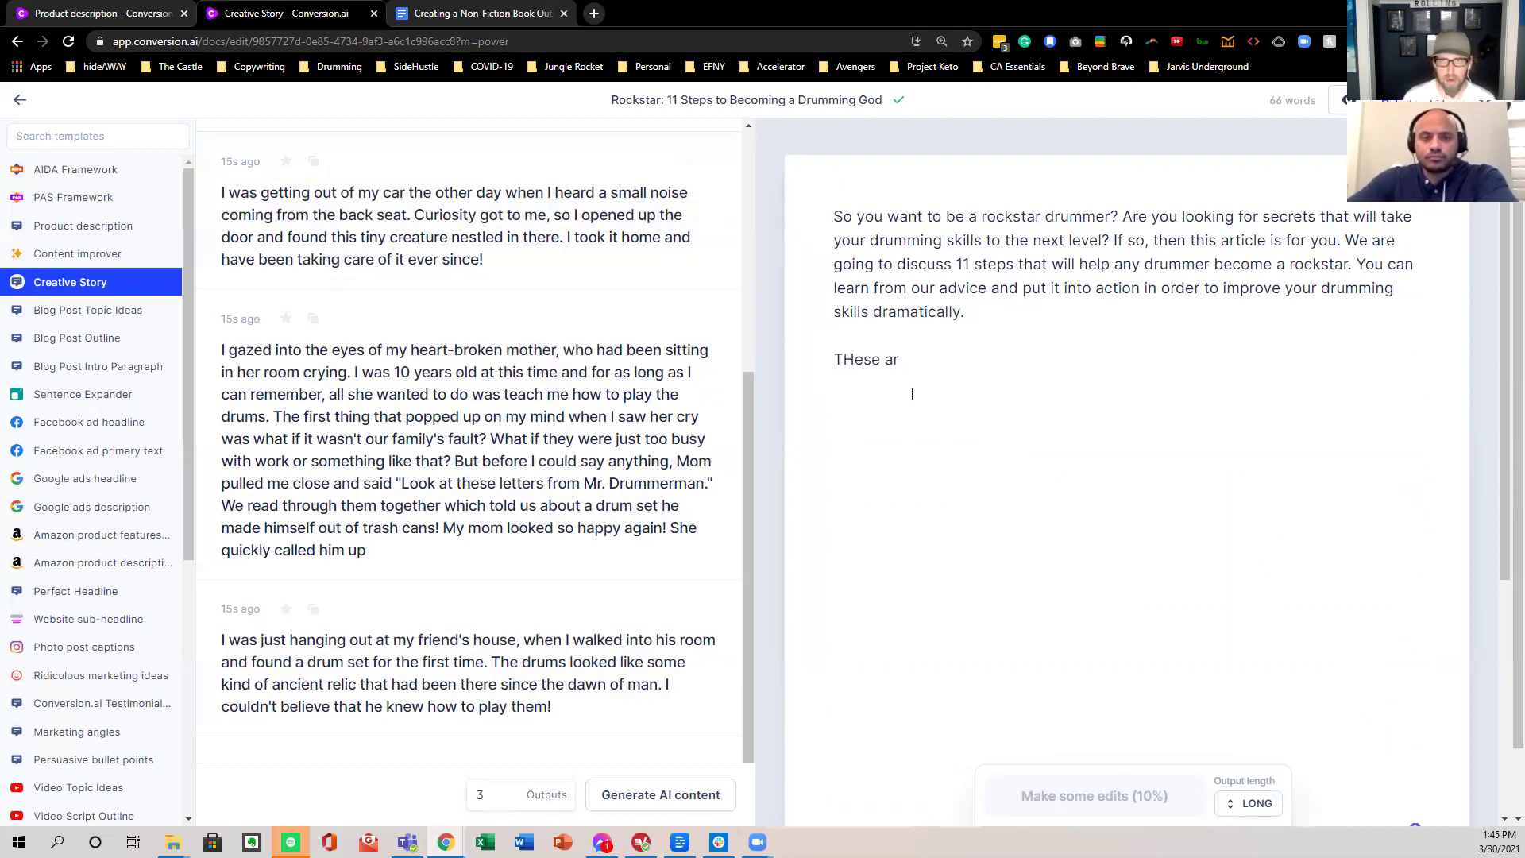
text(es ate 11 steps to becoming a rockstar)
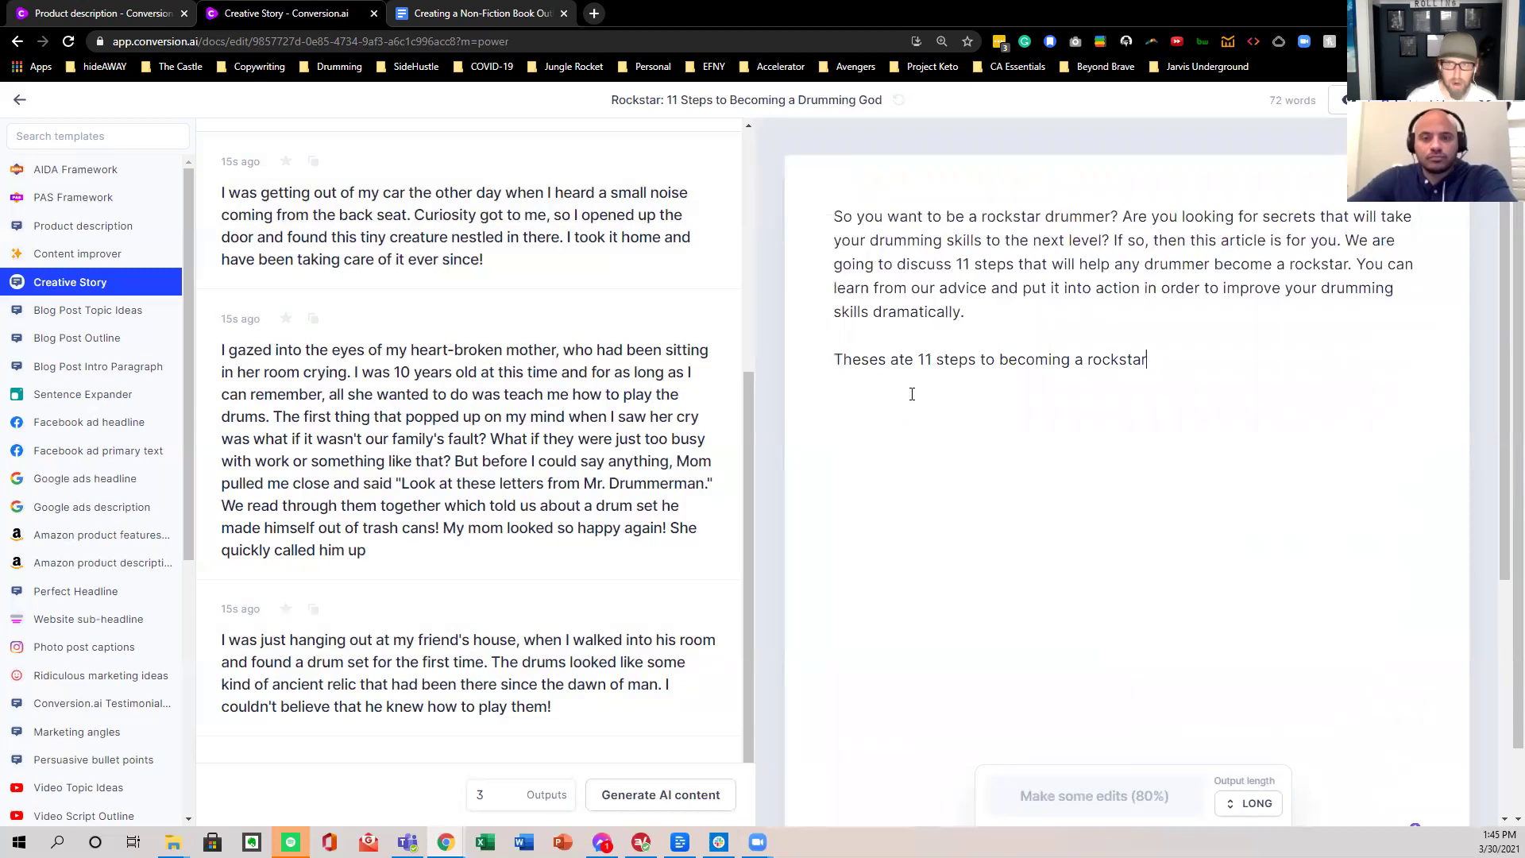
text( drummer)
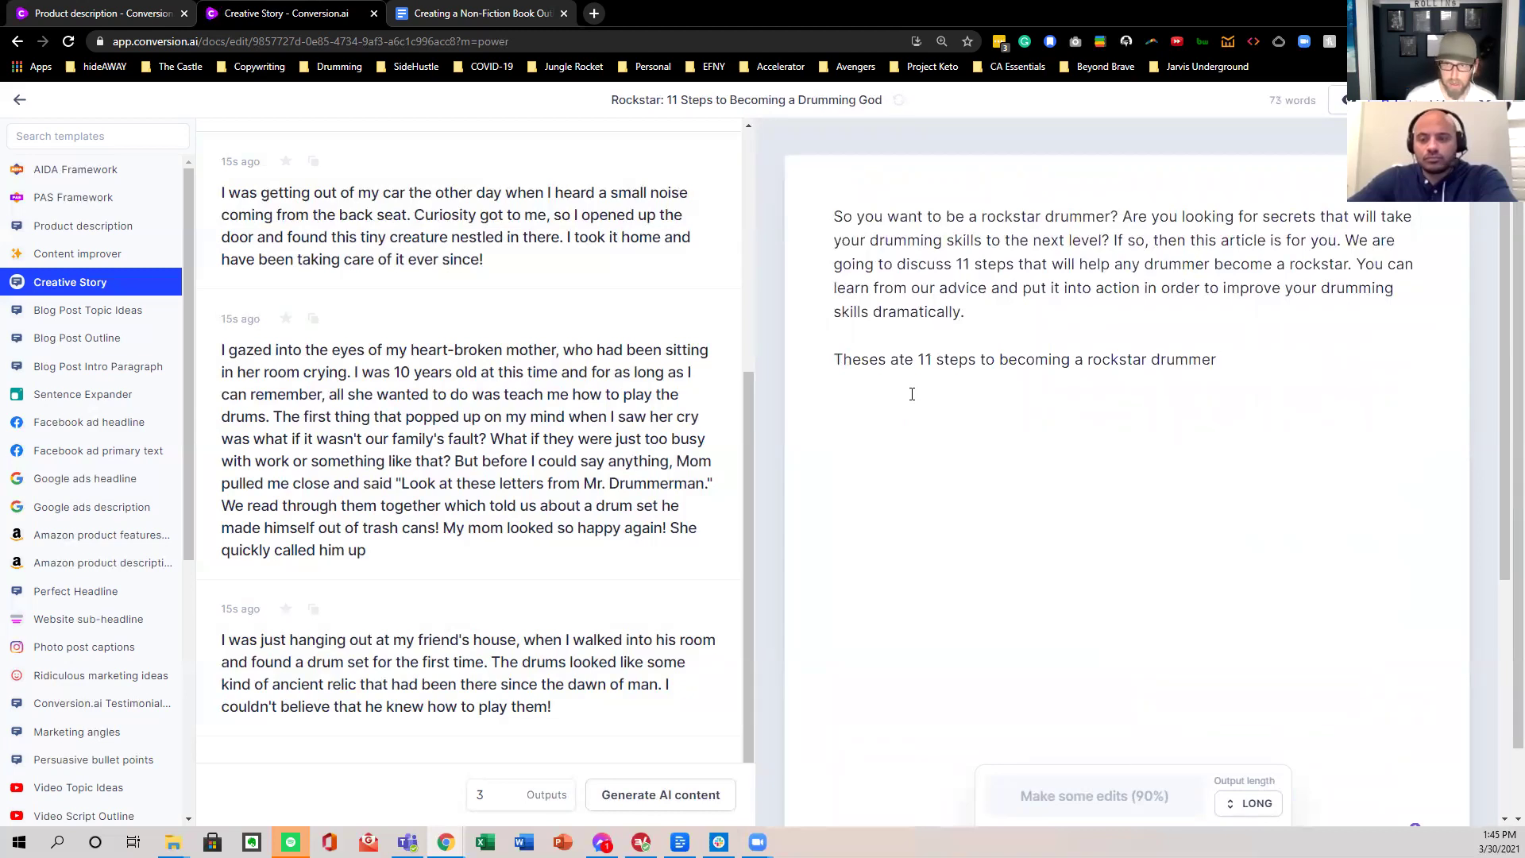
click(907, 359)
key(BackSpace)
text(r)
- Copy the new line into the Blog Post Outline template as its title/topic and generate two outputs
drag(1283, 374, 818, 208)
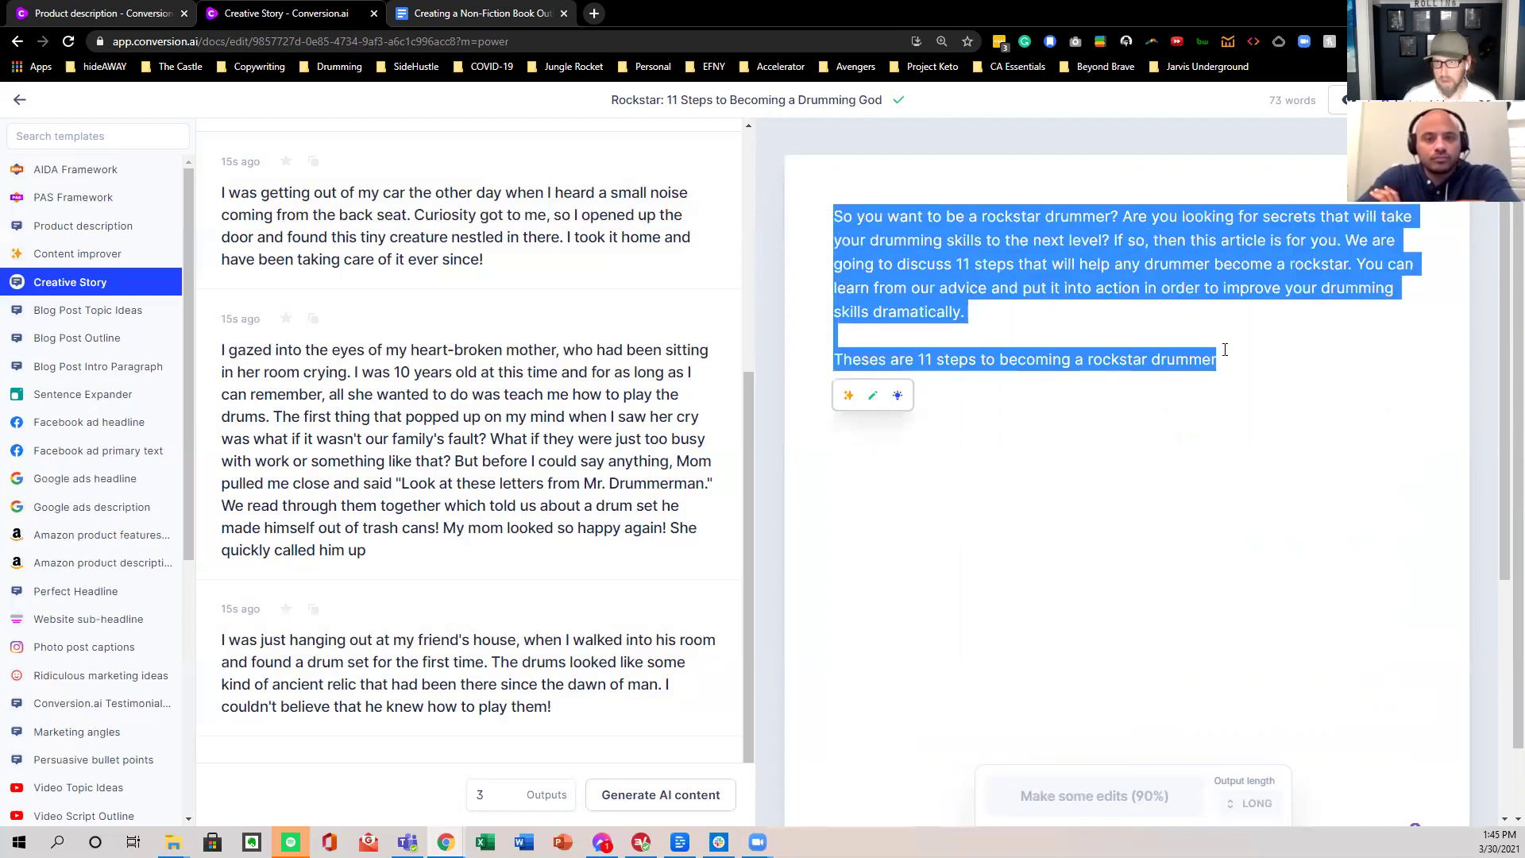
click(1144, 359)
triple_click(1134, 360)
key(ctrl+c)
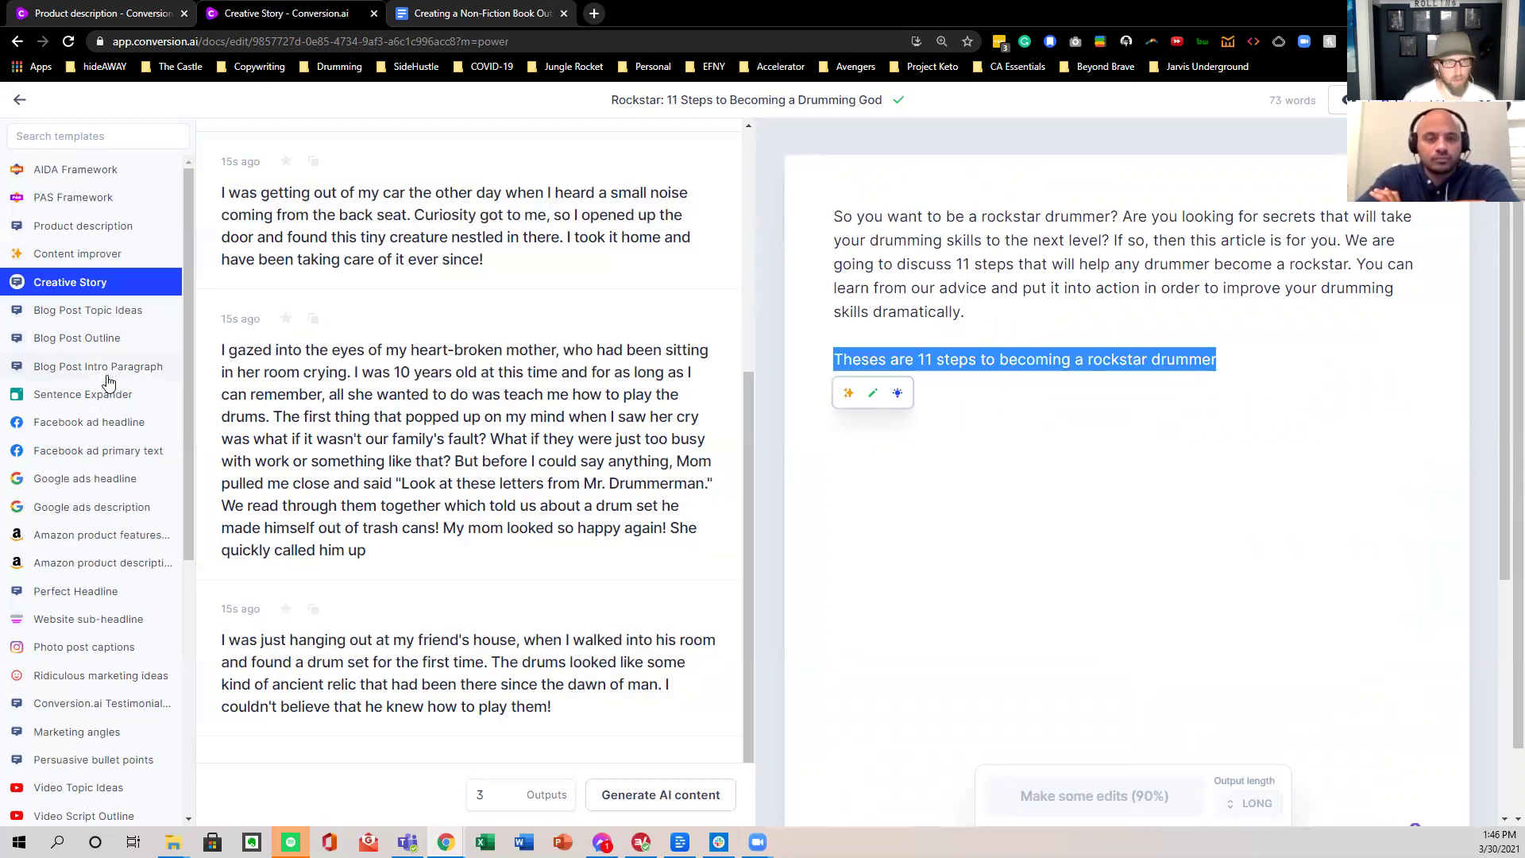
click(1104, 361)
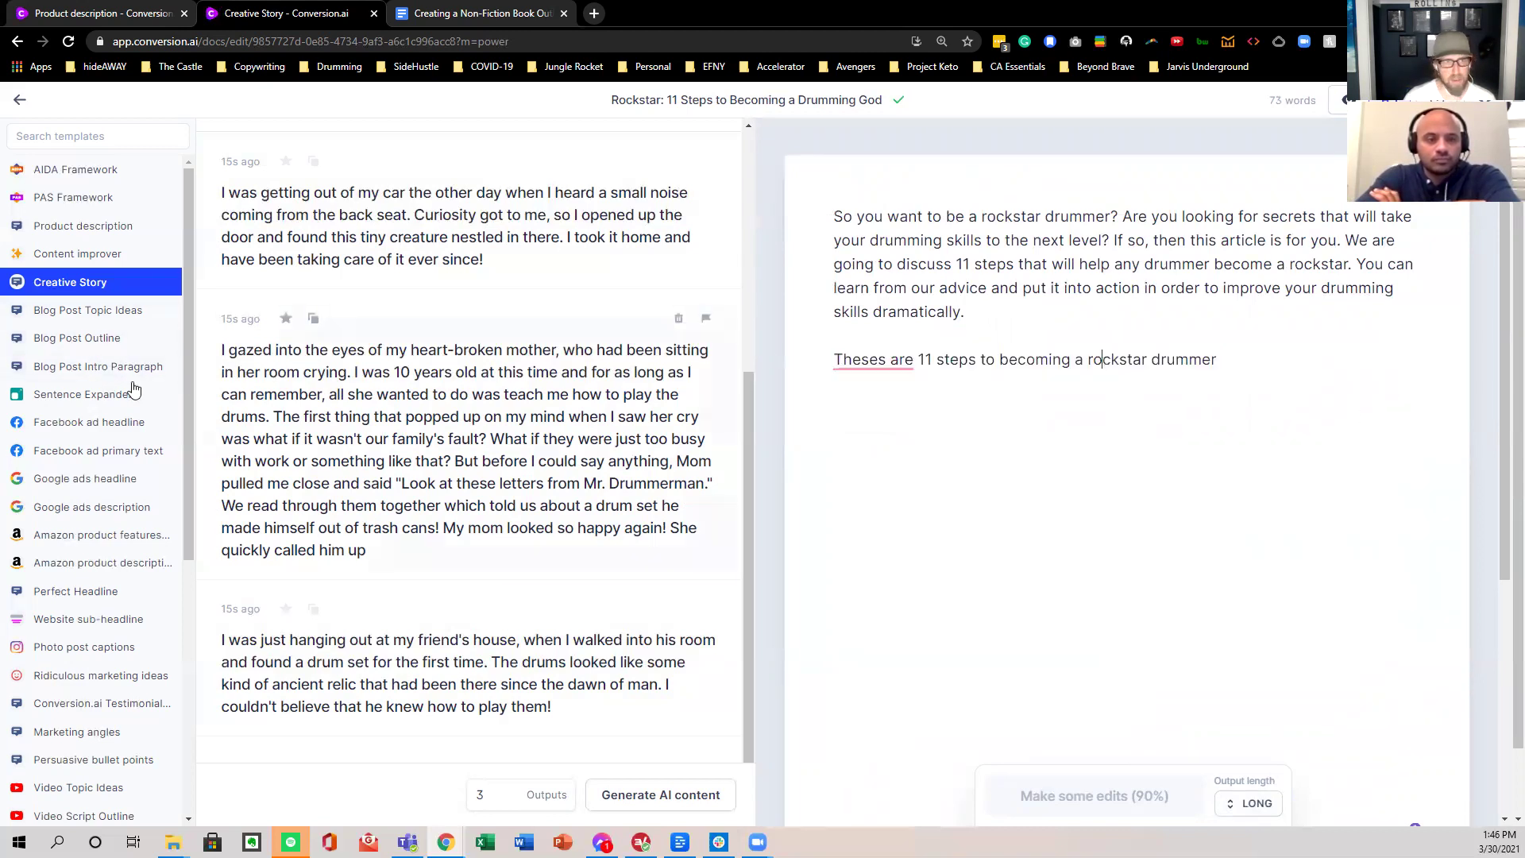
click(82, 335)
triple_click(316, 281)
key(ctrl+v)
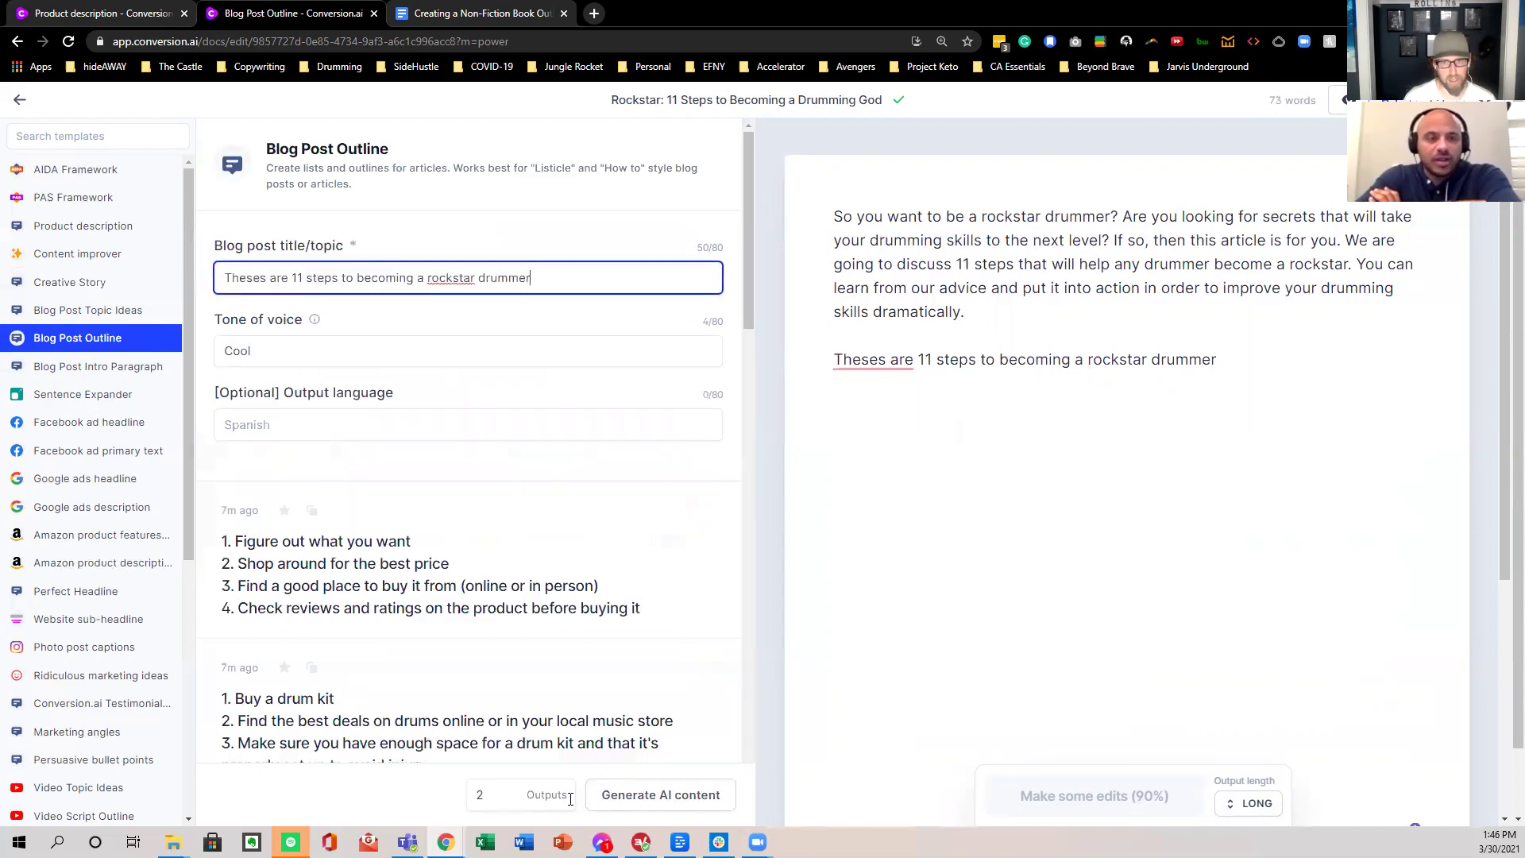
click(614, 797)
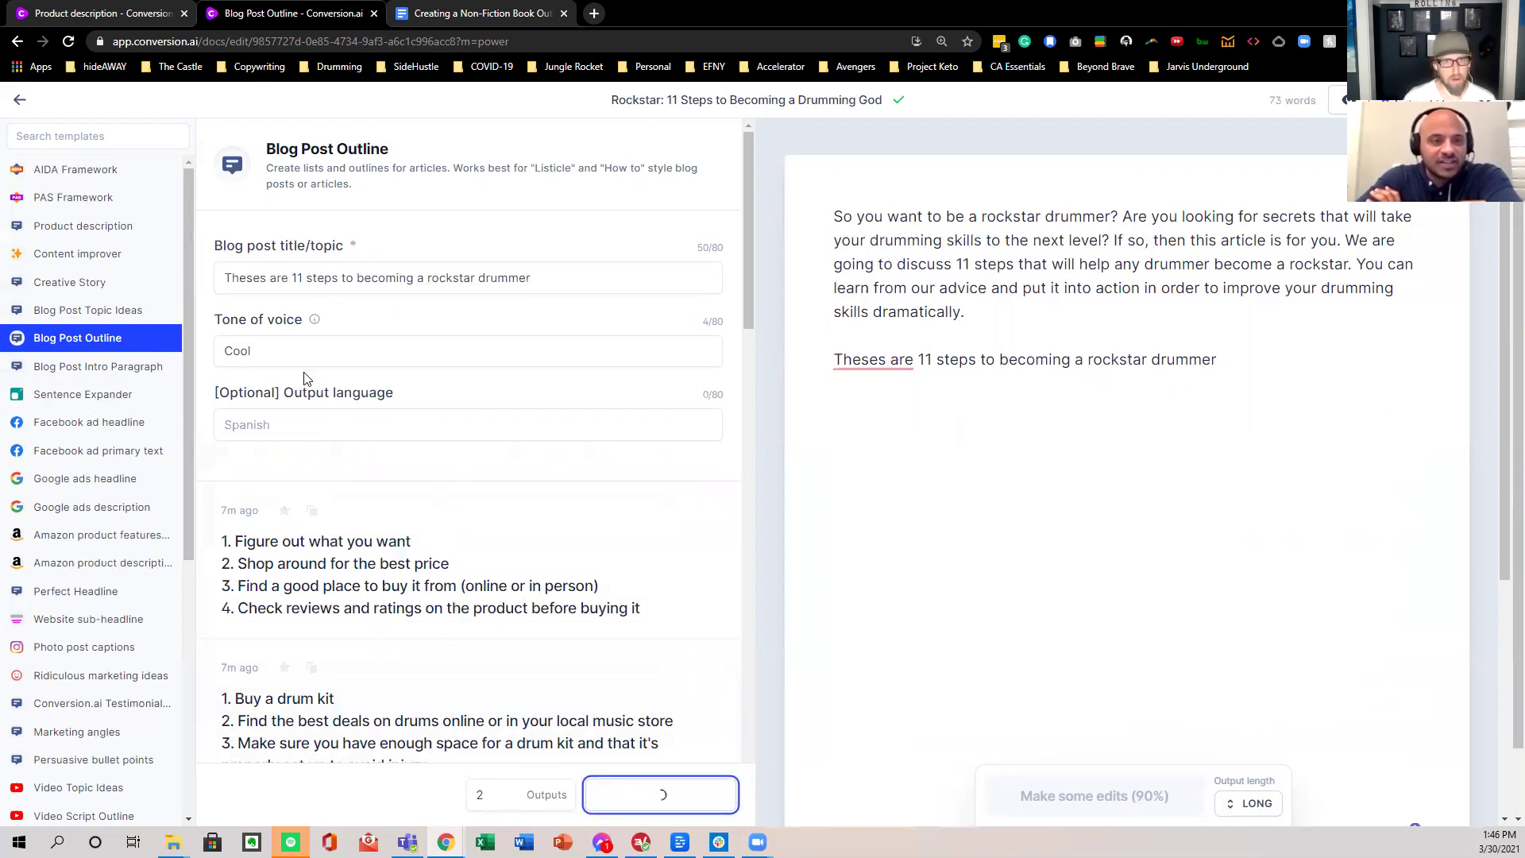
- Correct "Theses" to "These" in both the document line and the outline template's title/topic
mouse_move(905, 359)
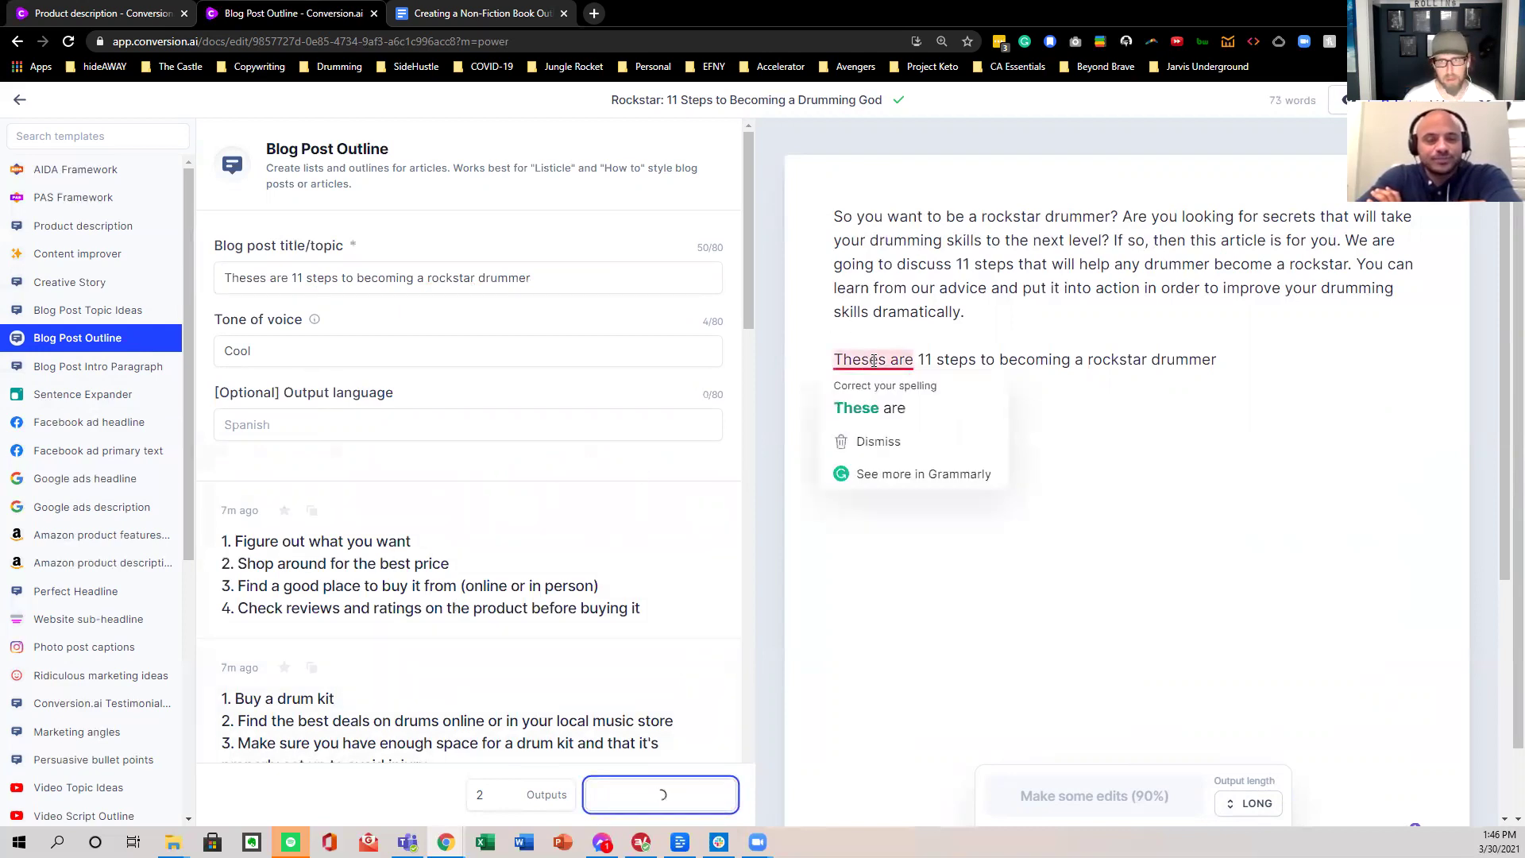
click(956, 408)
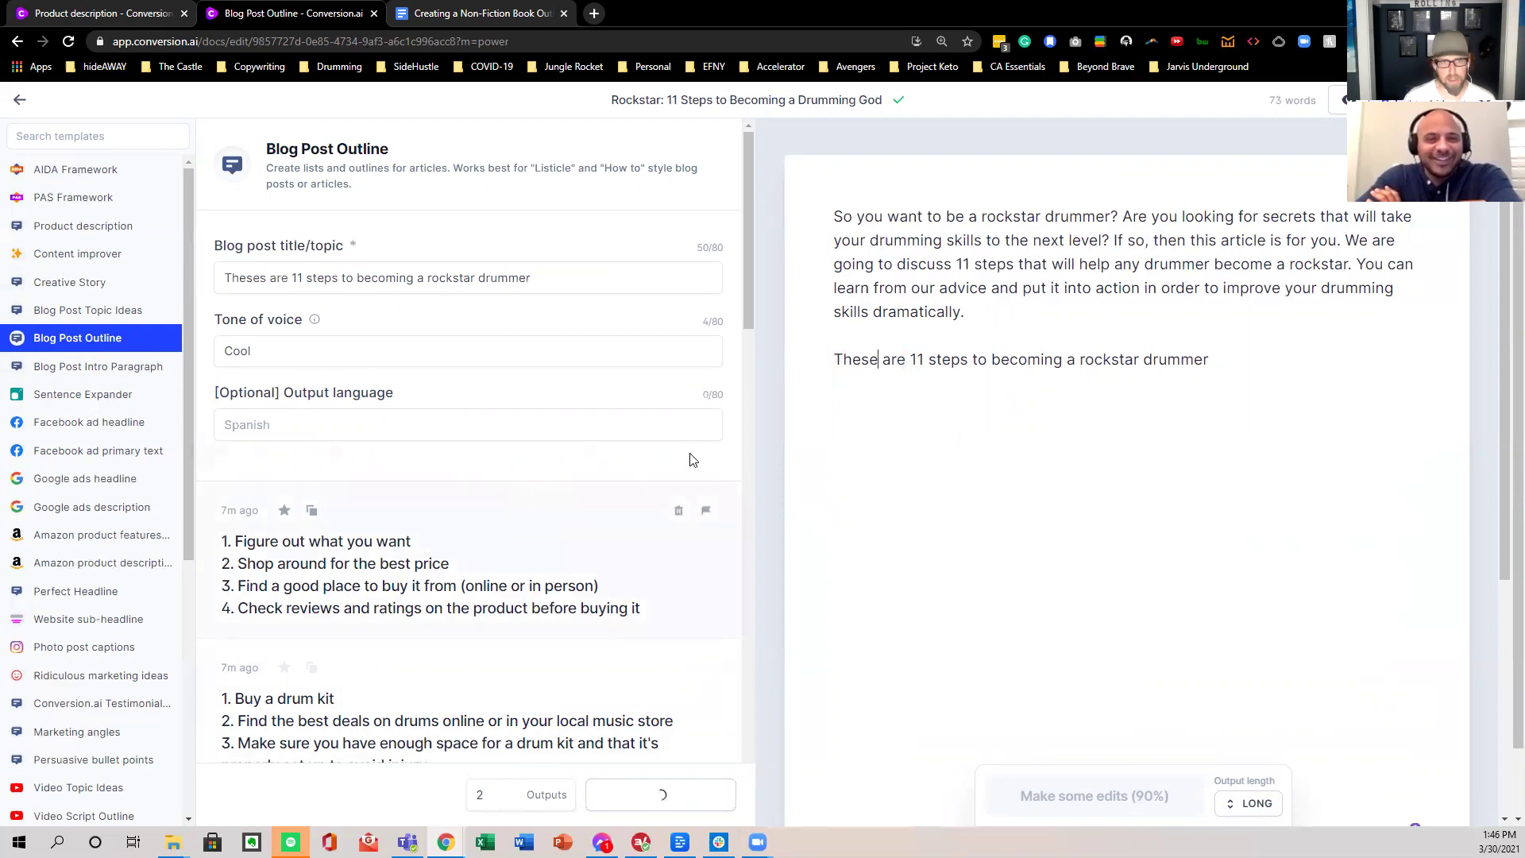
click(263, 287)
key(BackSpace)
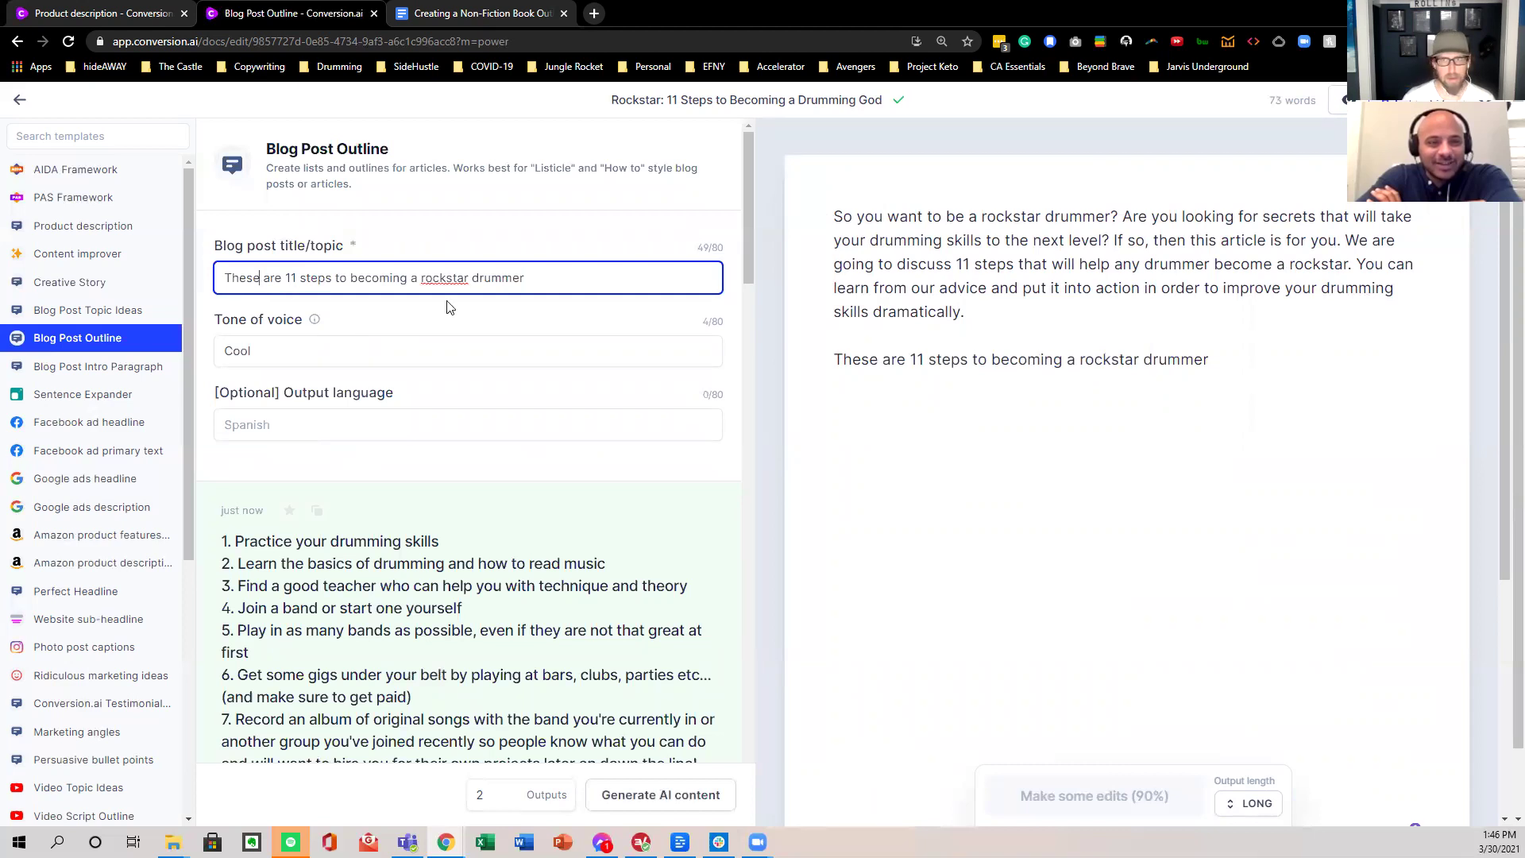
- Change the document title to "Rockstar: 7 Steps to Becoming a Drumming God" and save the document settings
scroll(455, 413, down, 5)
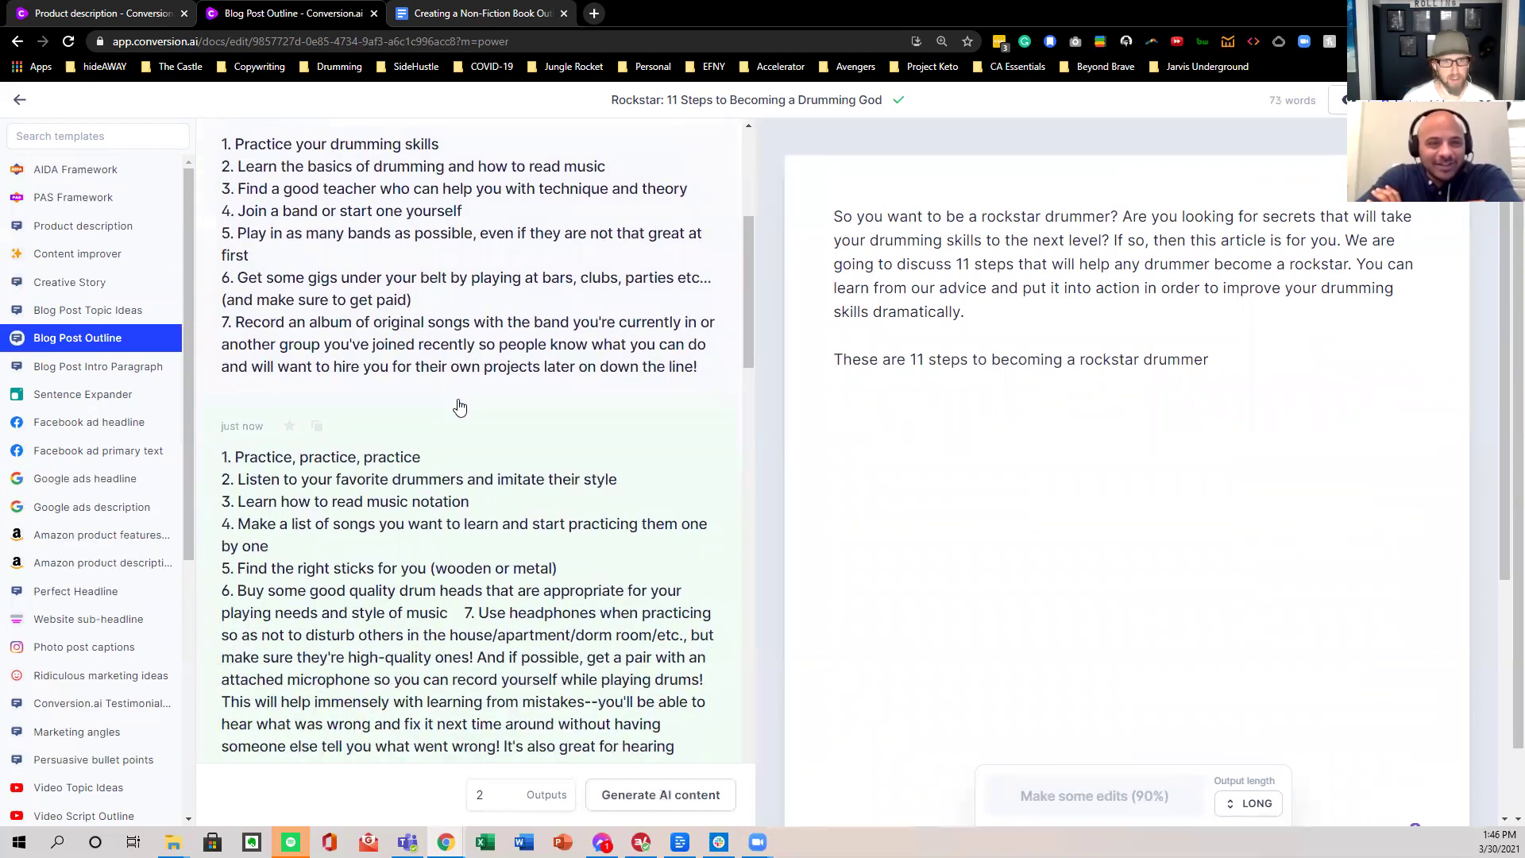
click(680, 99)
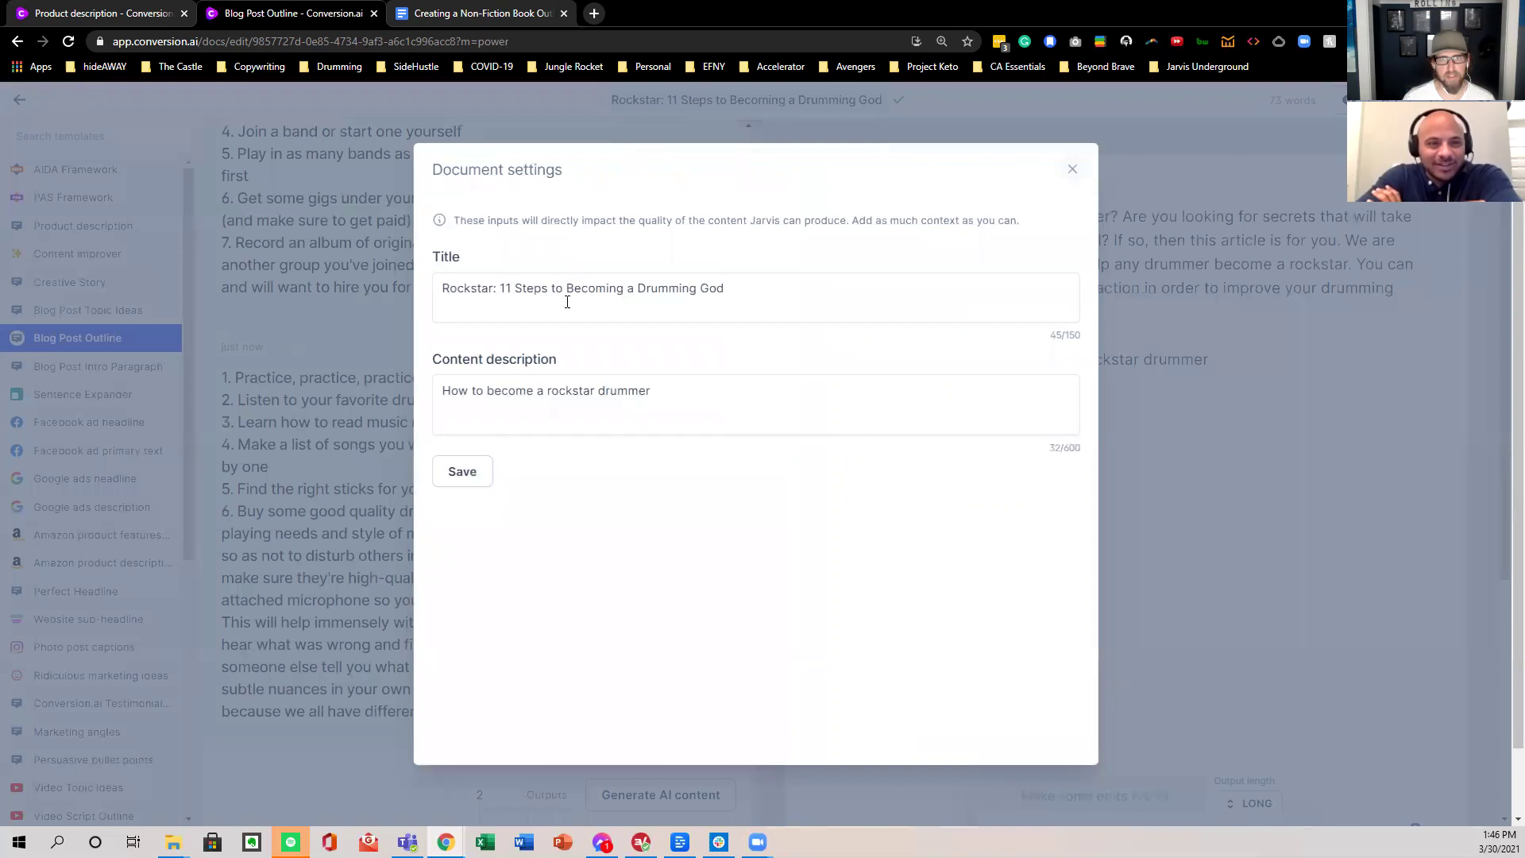
click(511, 287)
key(BackSpace)
key(BackSpace)
text(7)
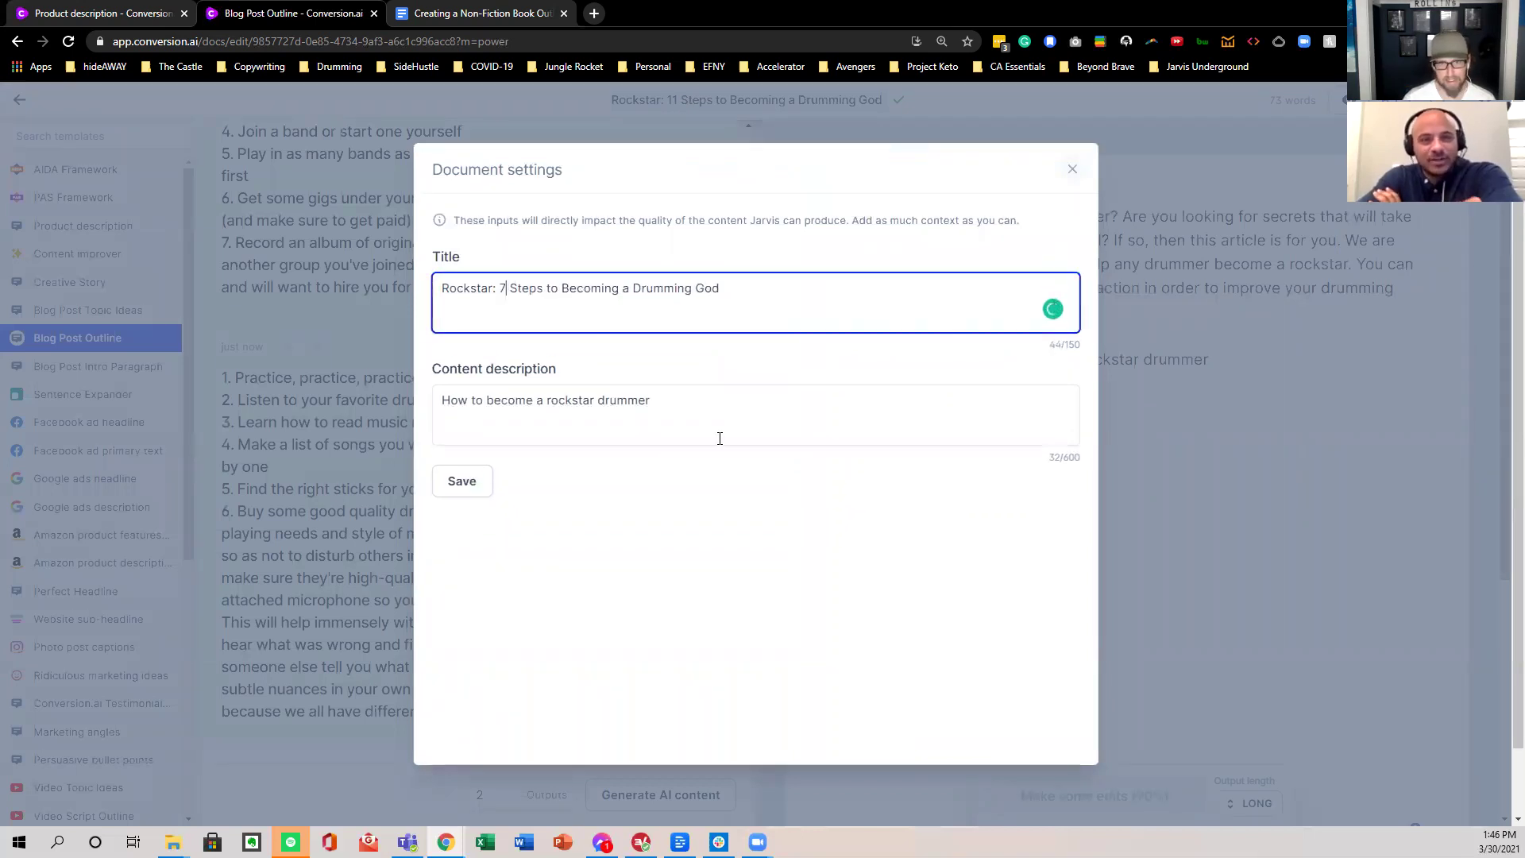
click(470, 486)
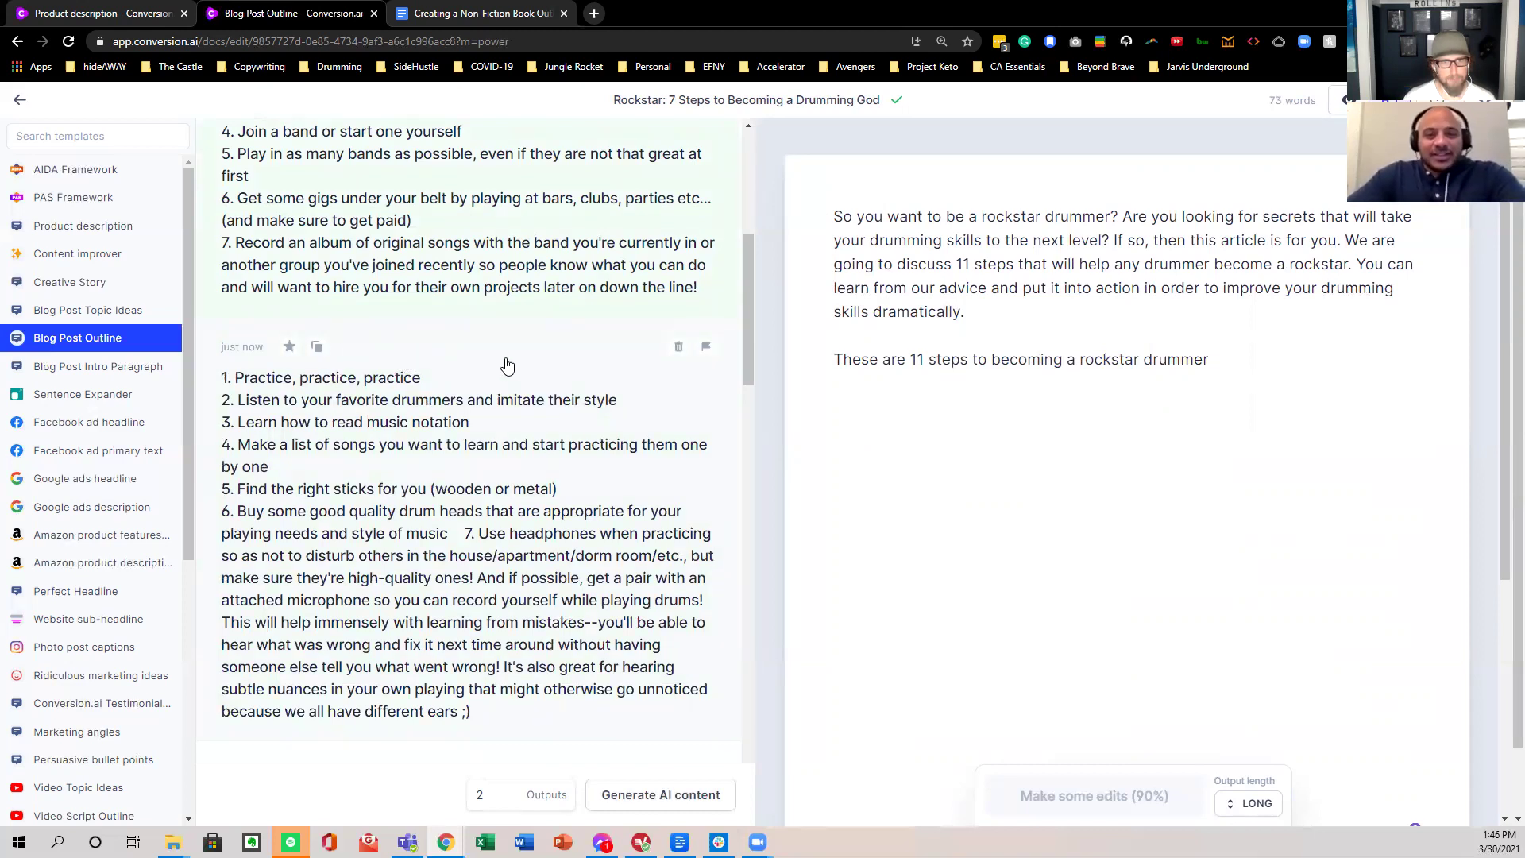
- Read through and compare the two newly generated rockstar drummer outlines
scroll(505, 378, up, 6)
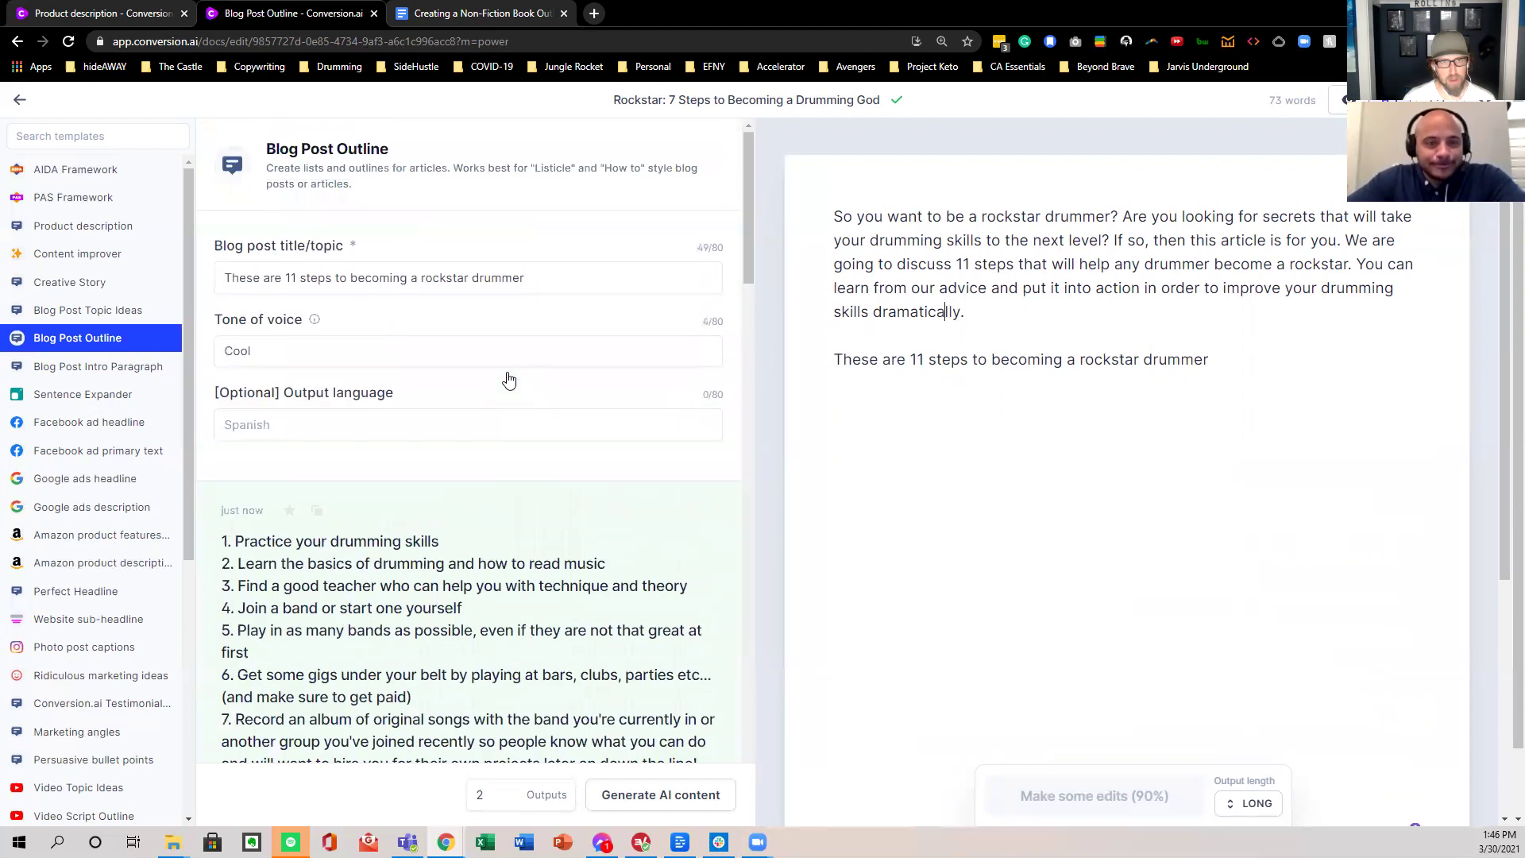
scroll(505, 378, down, 3)
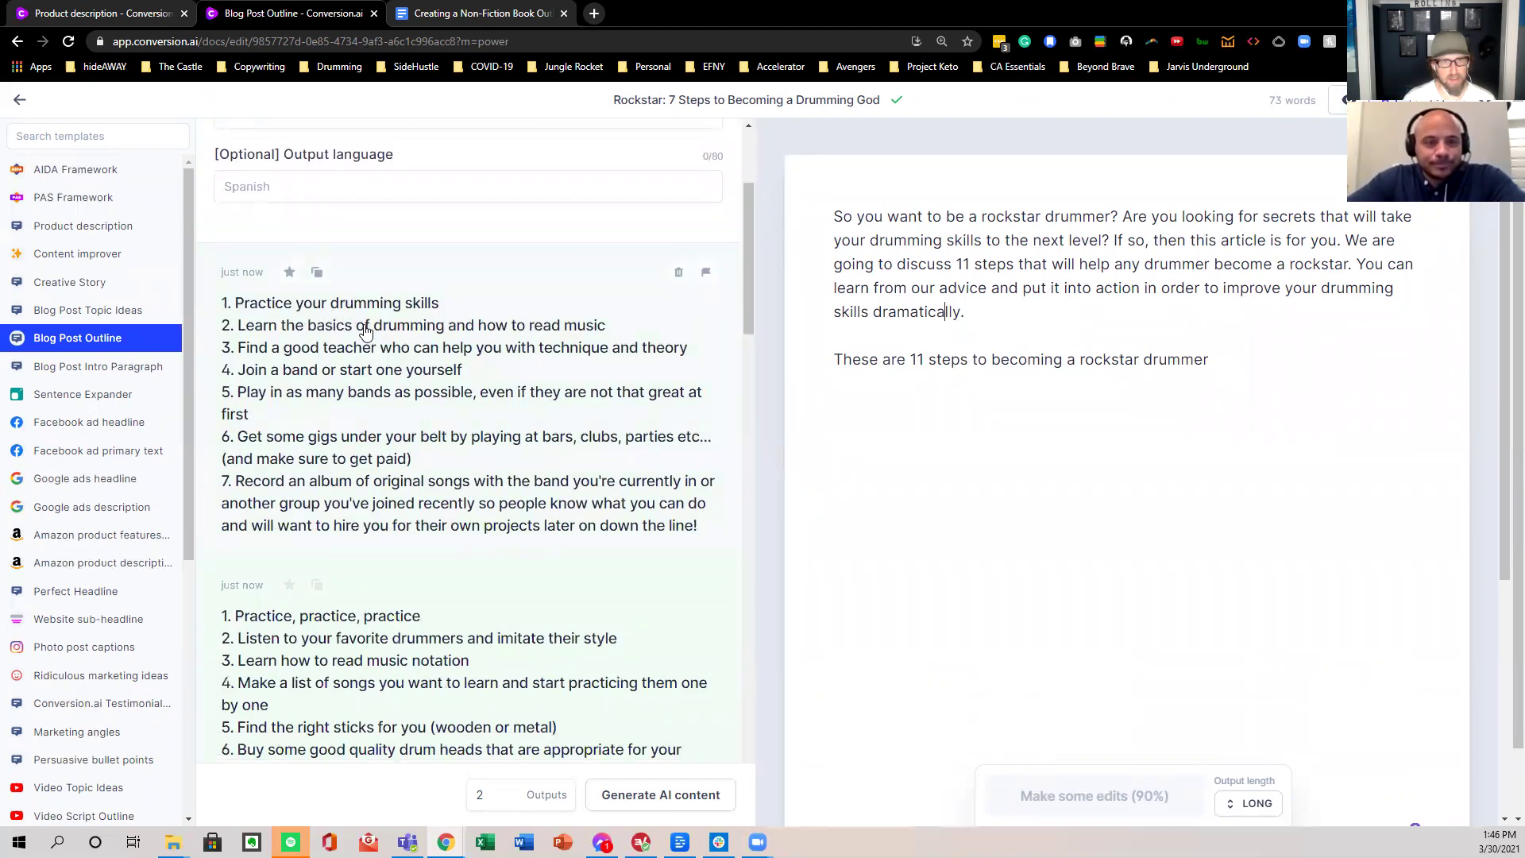
scroll(306, 328, down, 1)
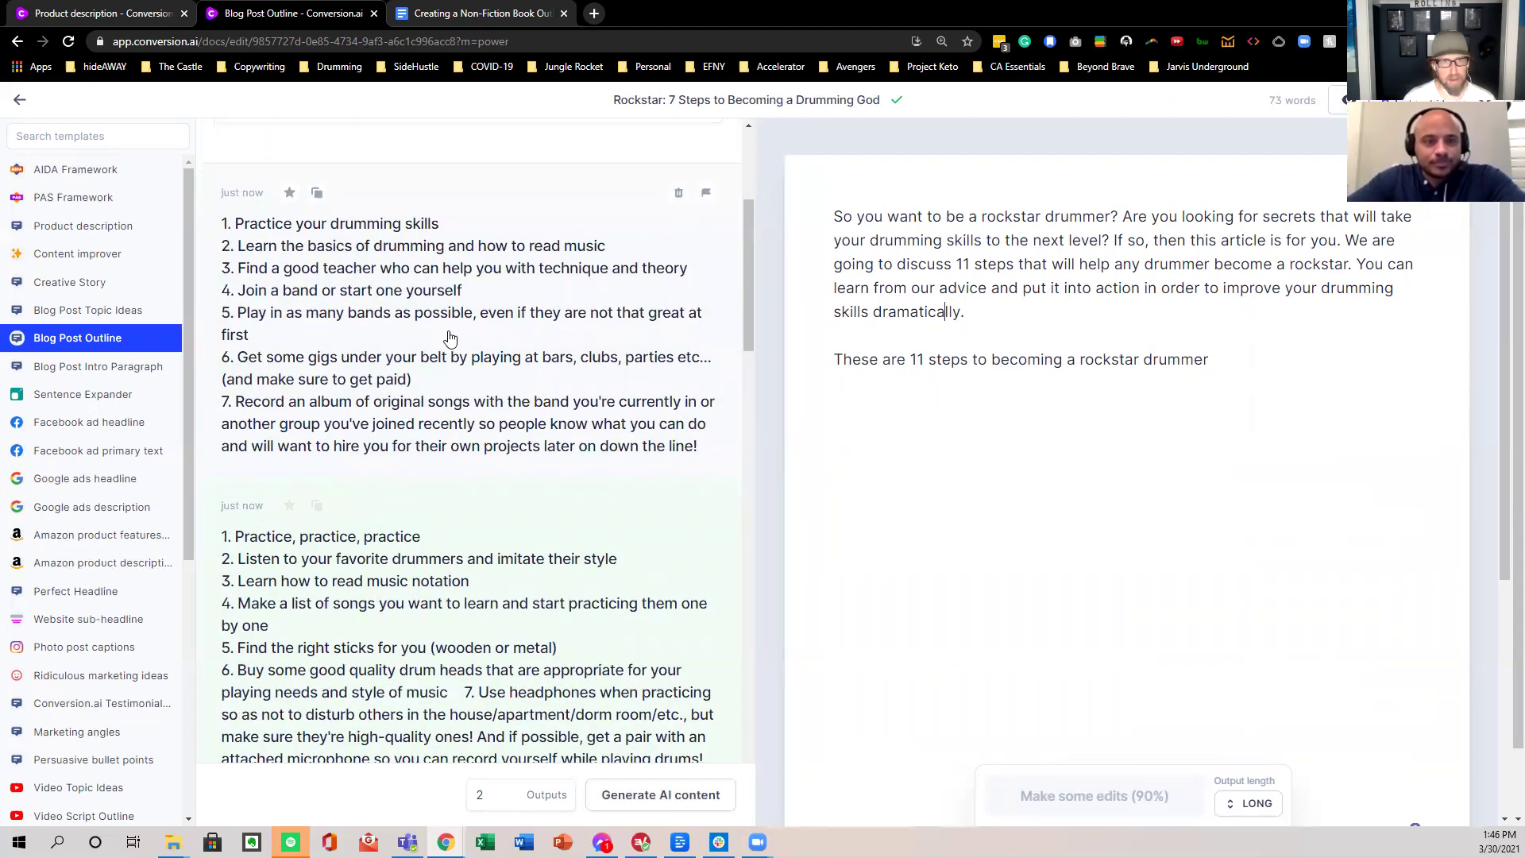
scroll(446, 336, down, 2)
scroll(452, 337, up, 3)
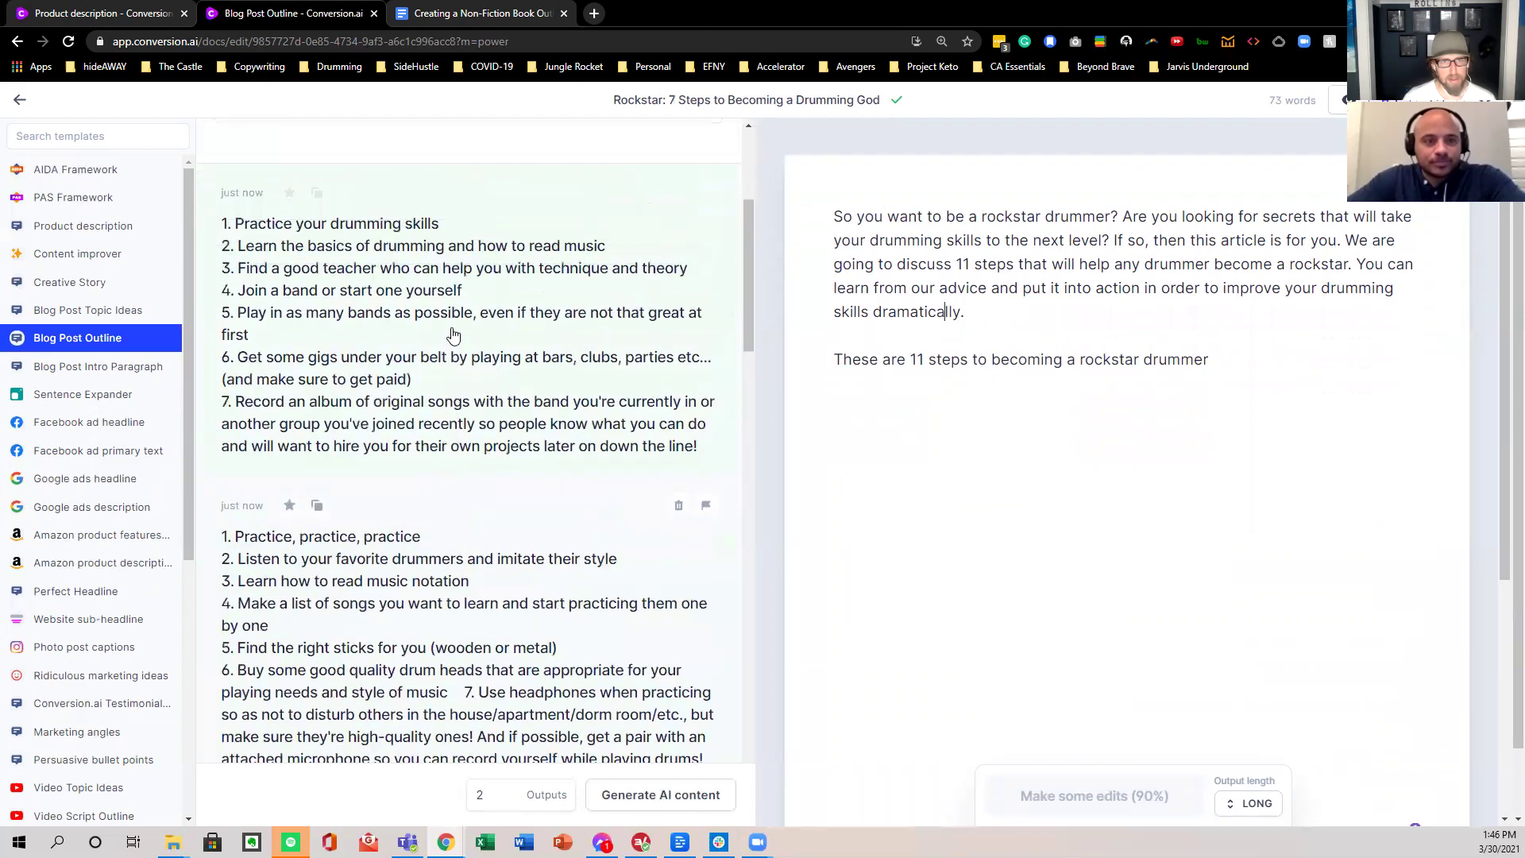
scroll(453, 337, down, 7)
scroll(448, 328, up, 5)
scroll(448, 327, up, 2)
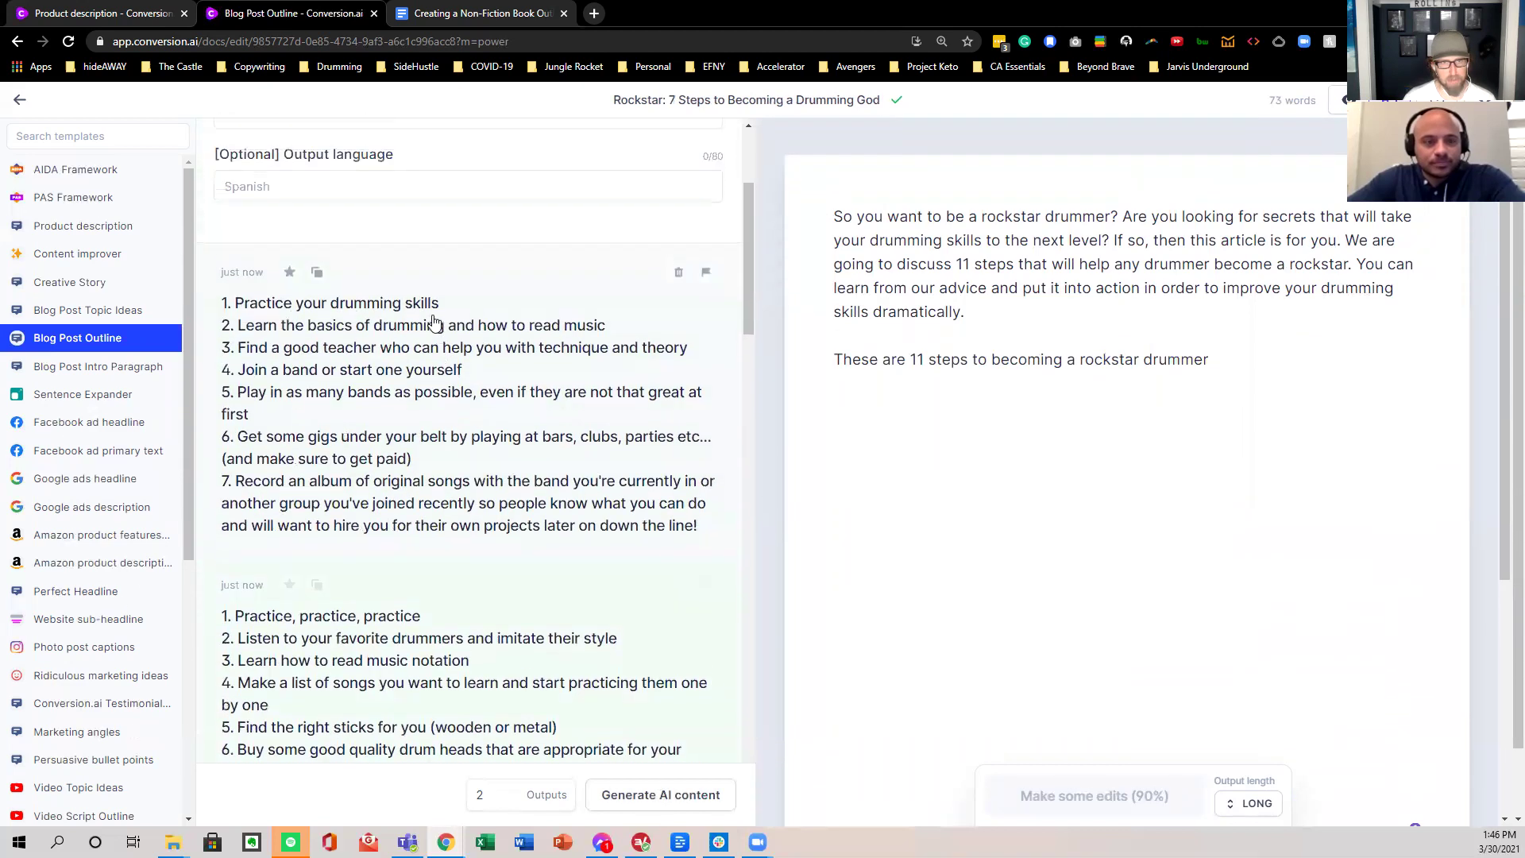
scroll(354, 304, down, 3)
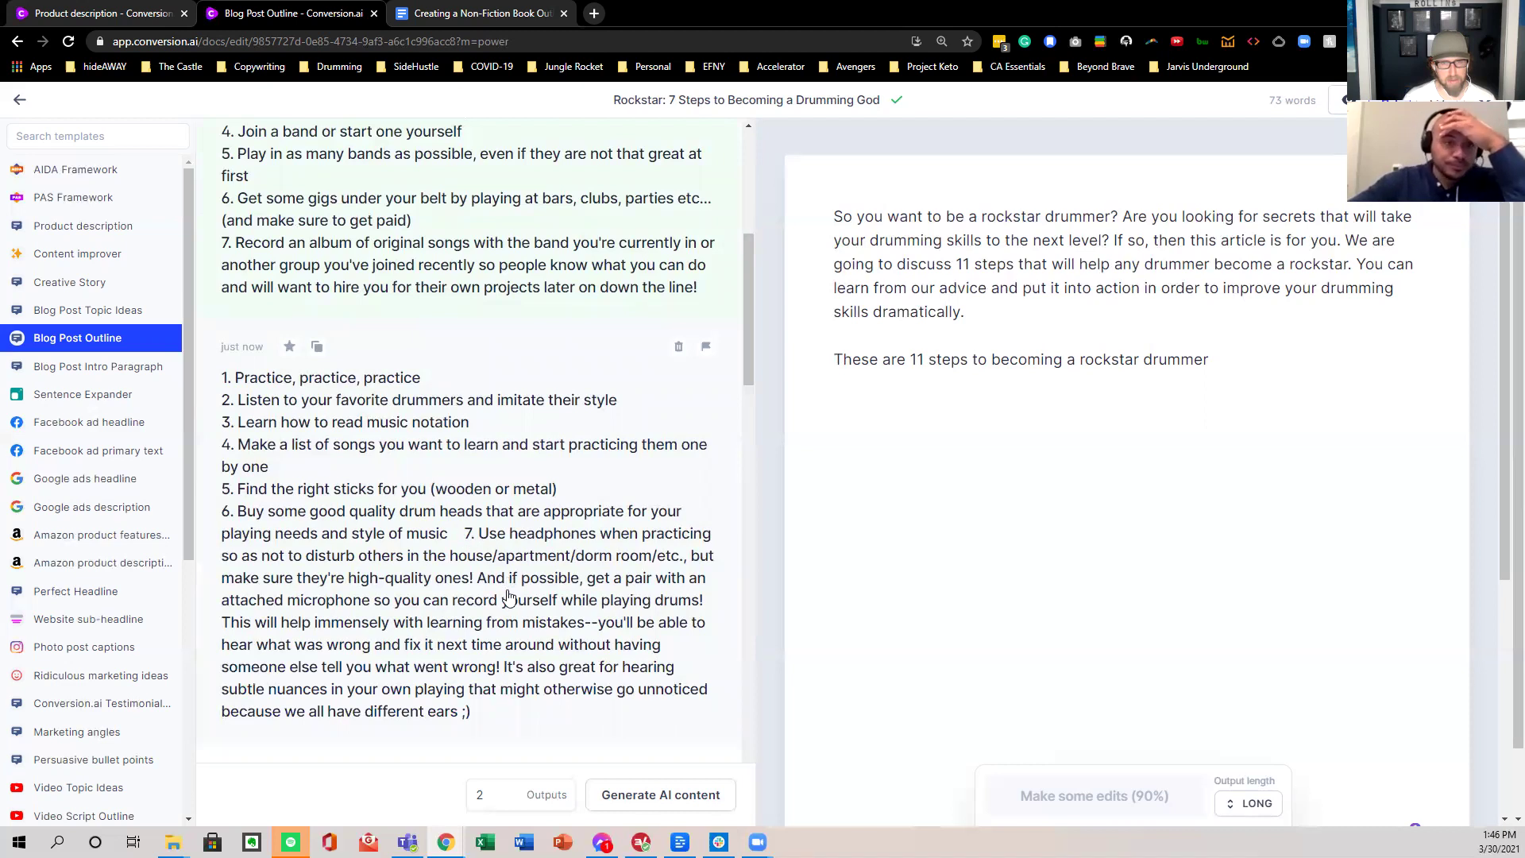
scroll(470, 528, up, 3)
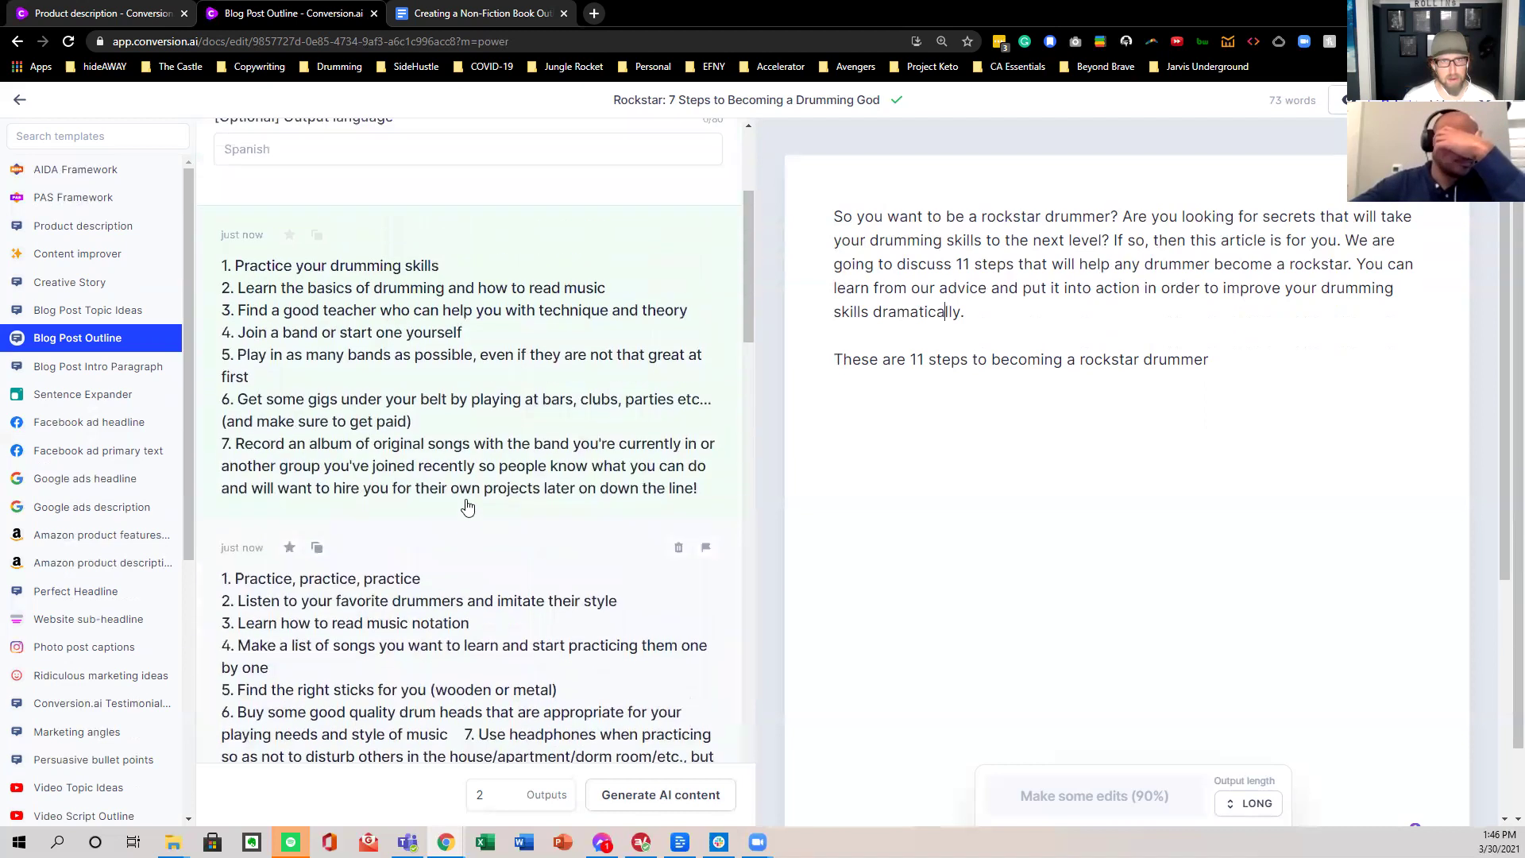
- Copy the generated outline starting with "Practice your drumming skills" and paste it below the "These are 11 steps" line, ending that line with a colon
click(374, 349)
click(1015, 167)
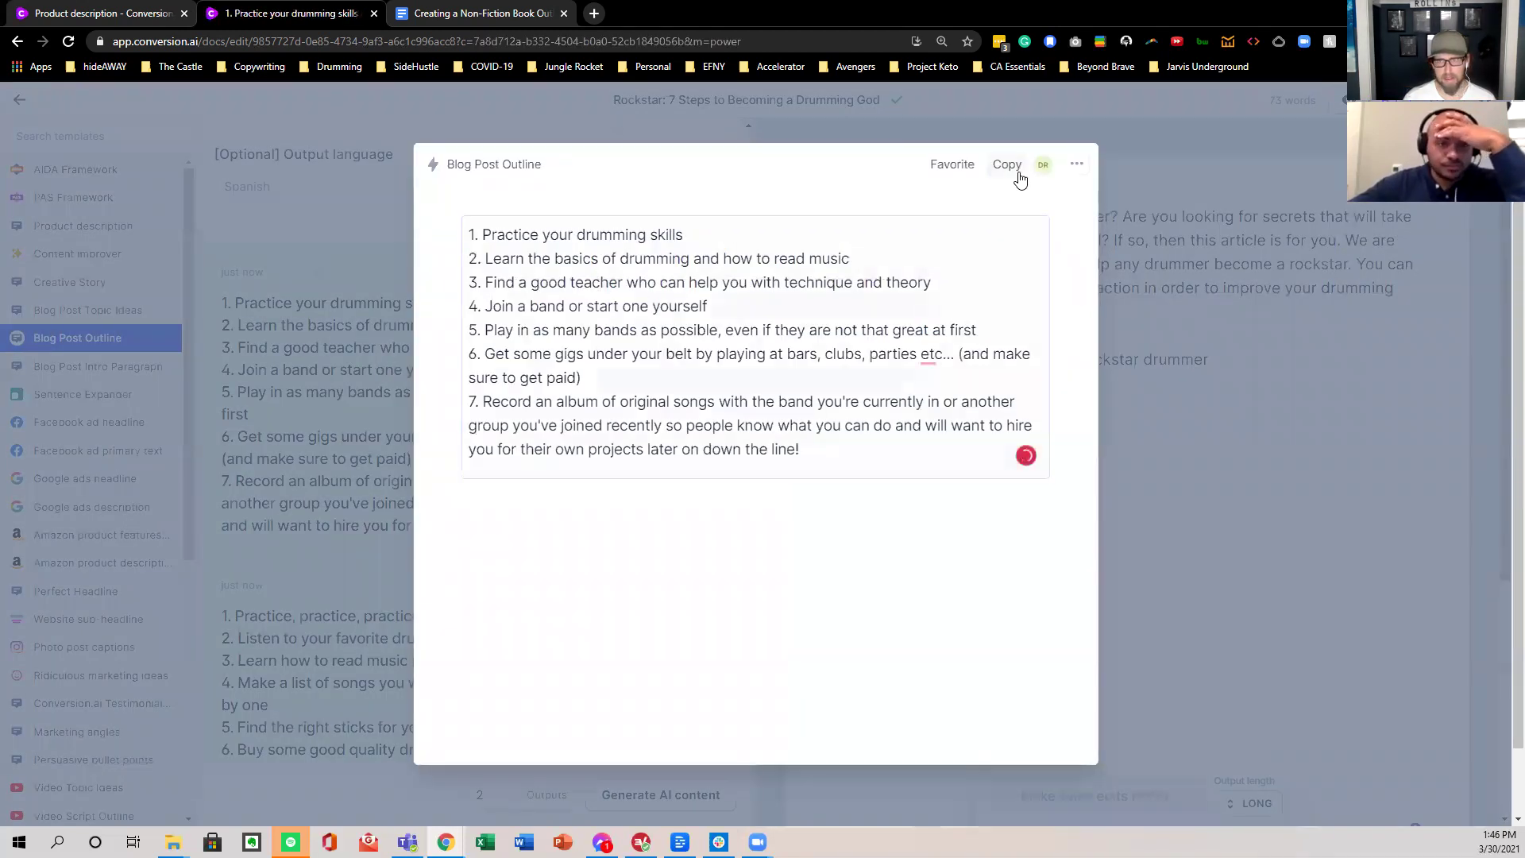
click(1221, 364)
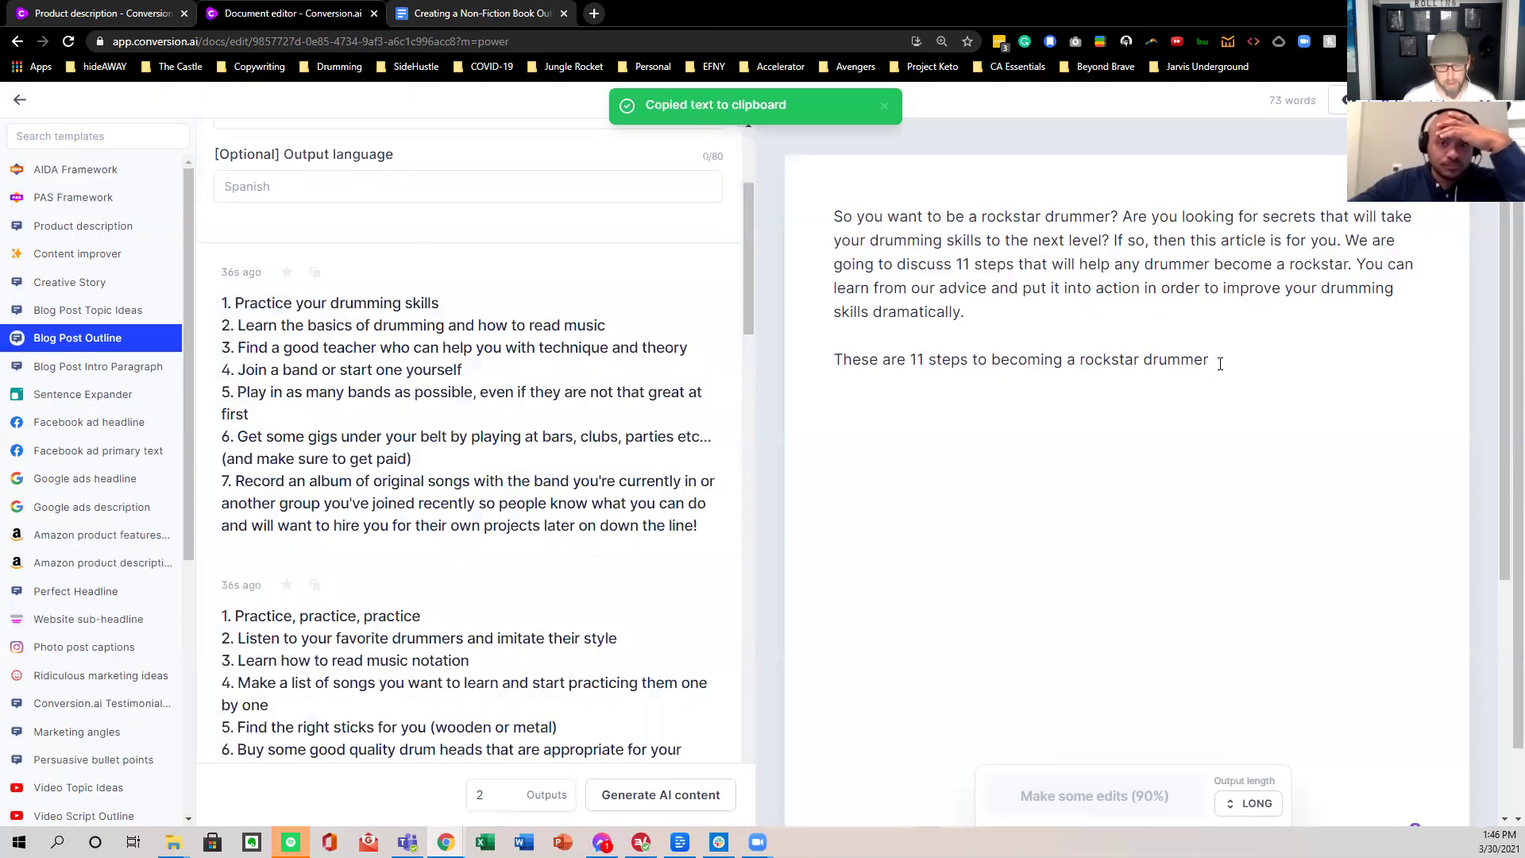
key(ctrl+v)
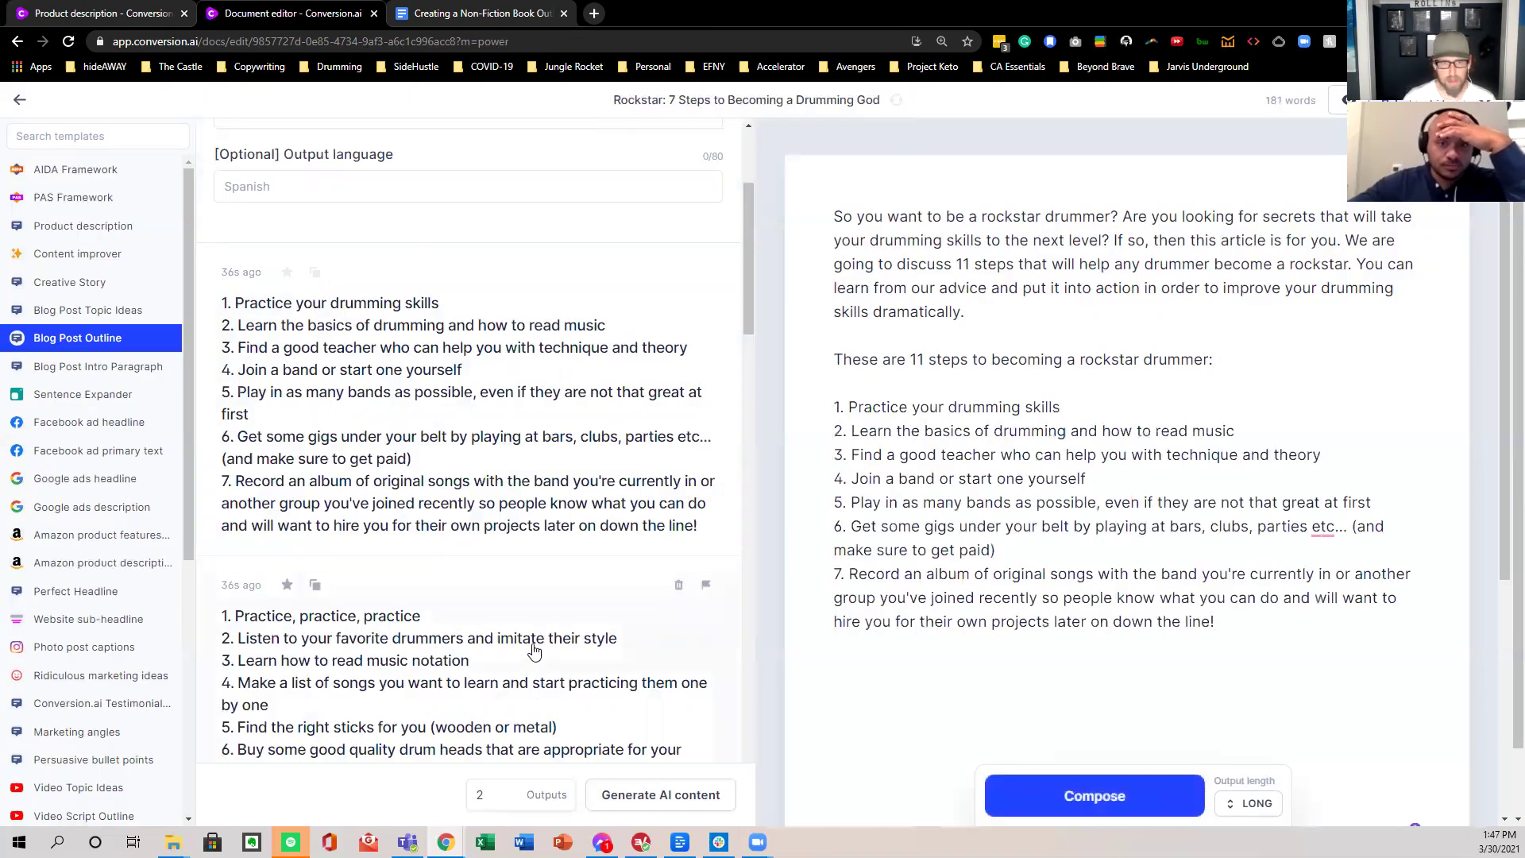
- Copy the generated outline starting with "Practice, practice, practice" and paste it directly below the first outline in the document
scroll(548, 620, down, 4)
click(566, 602)
click(1012, 166)
click(1274, 467)
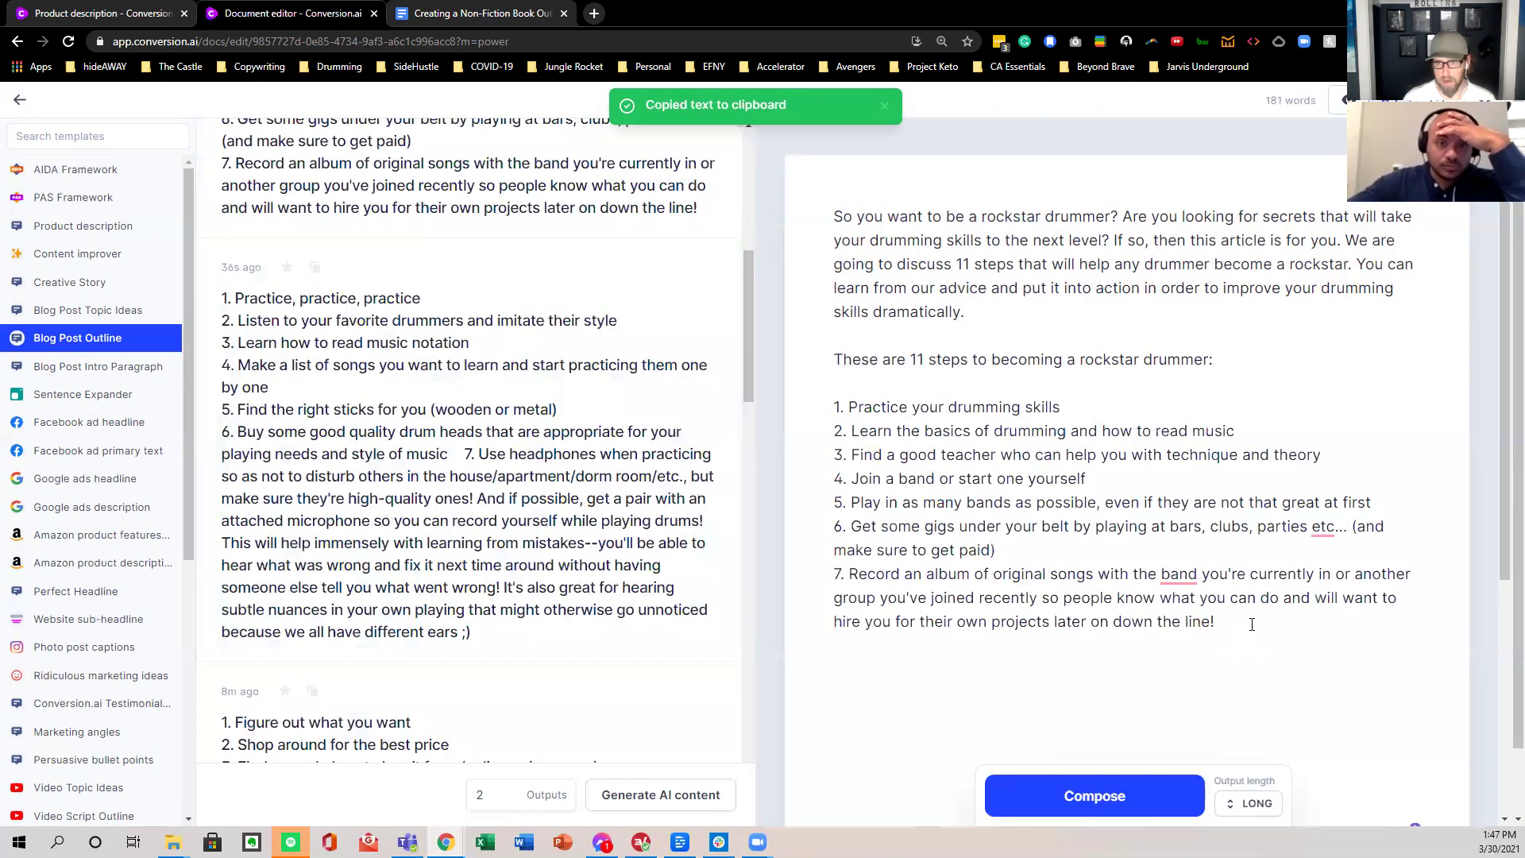
key(ctrl+v)
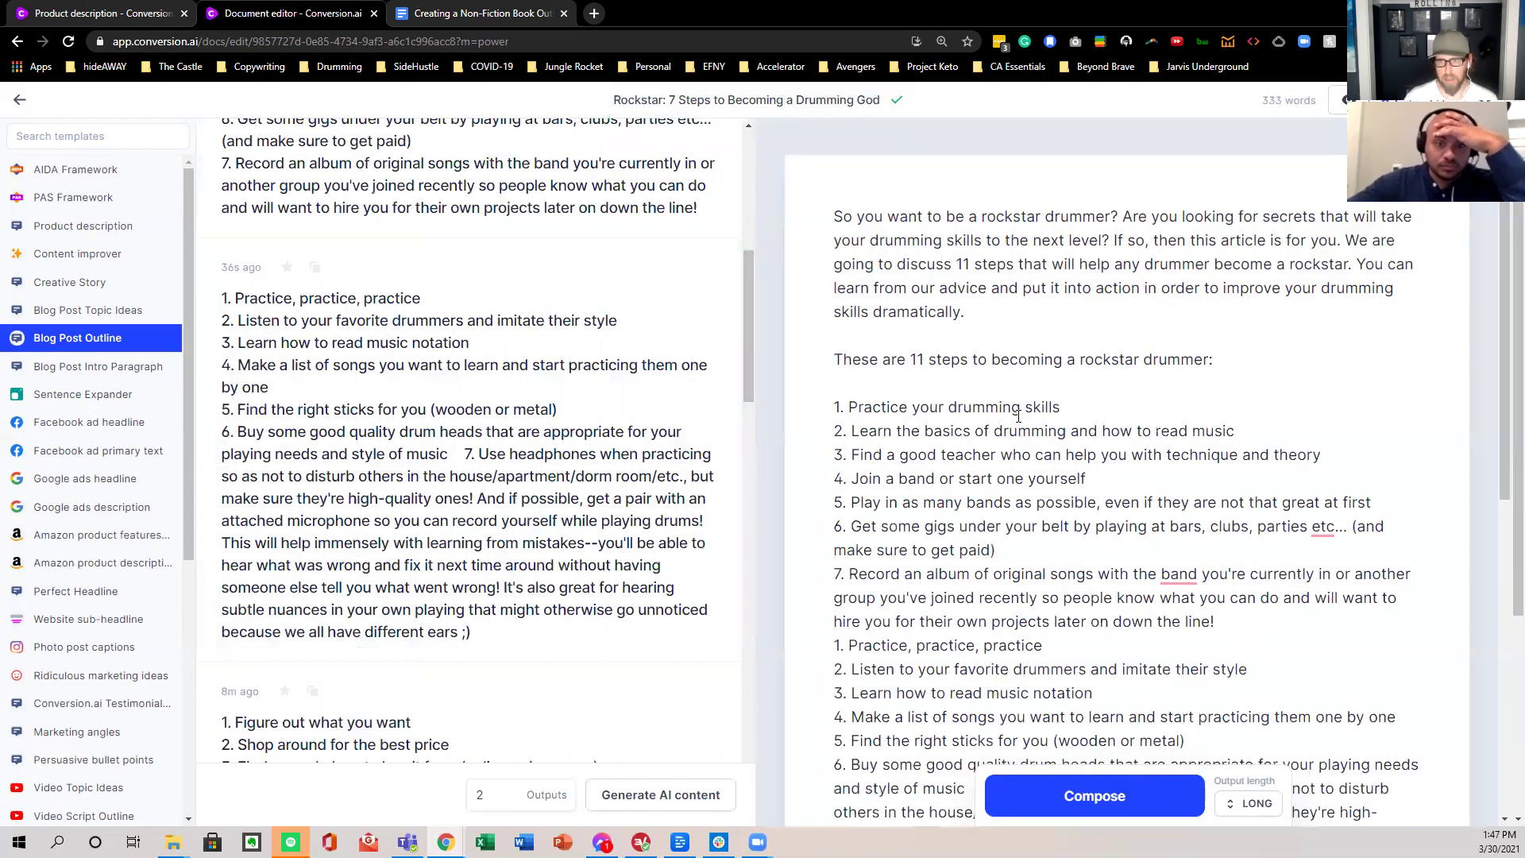
- Delete the duplicate items "Practice, practice, practice" and "Learn how to read music notation" from the second pasted outline
triple_click(985, 645)
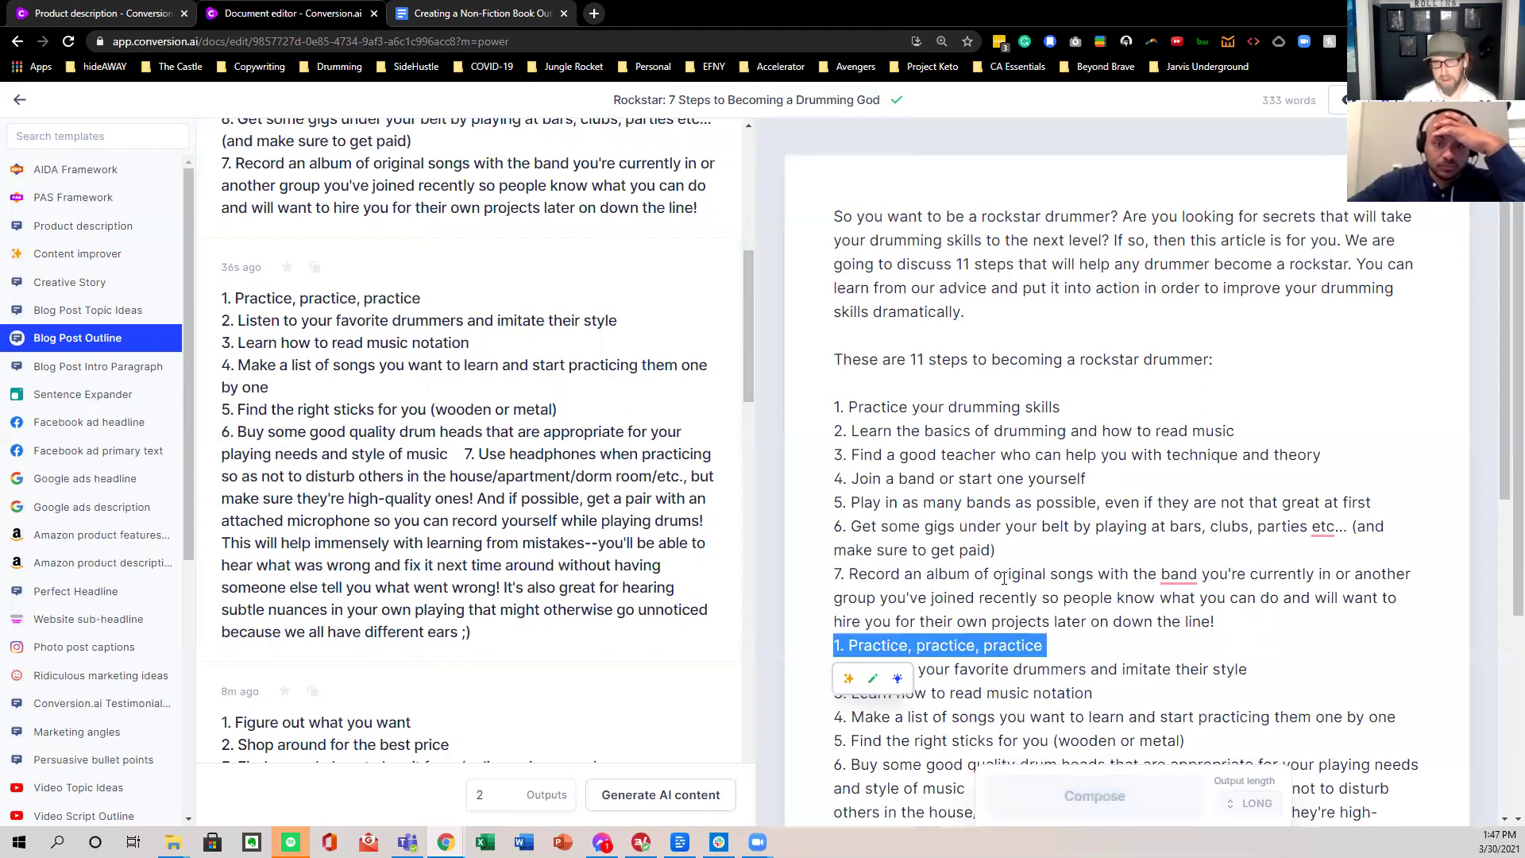
key(BackSpace)
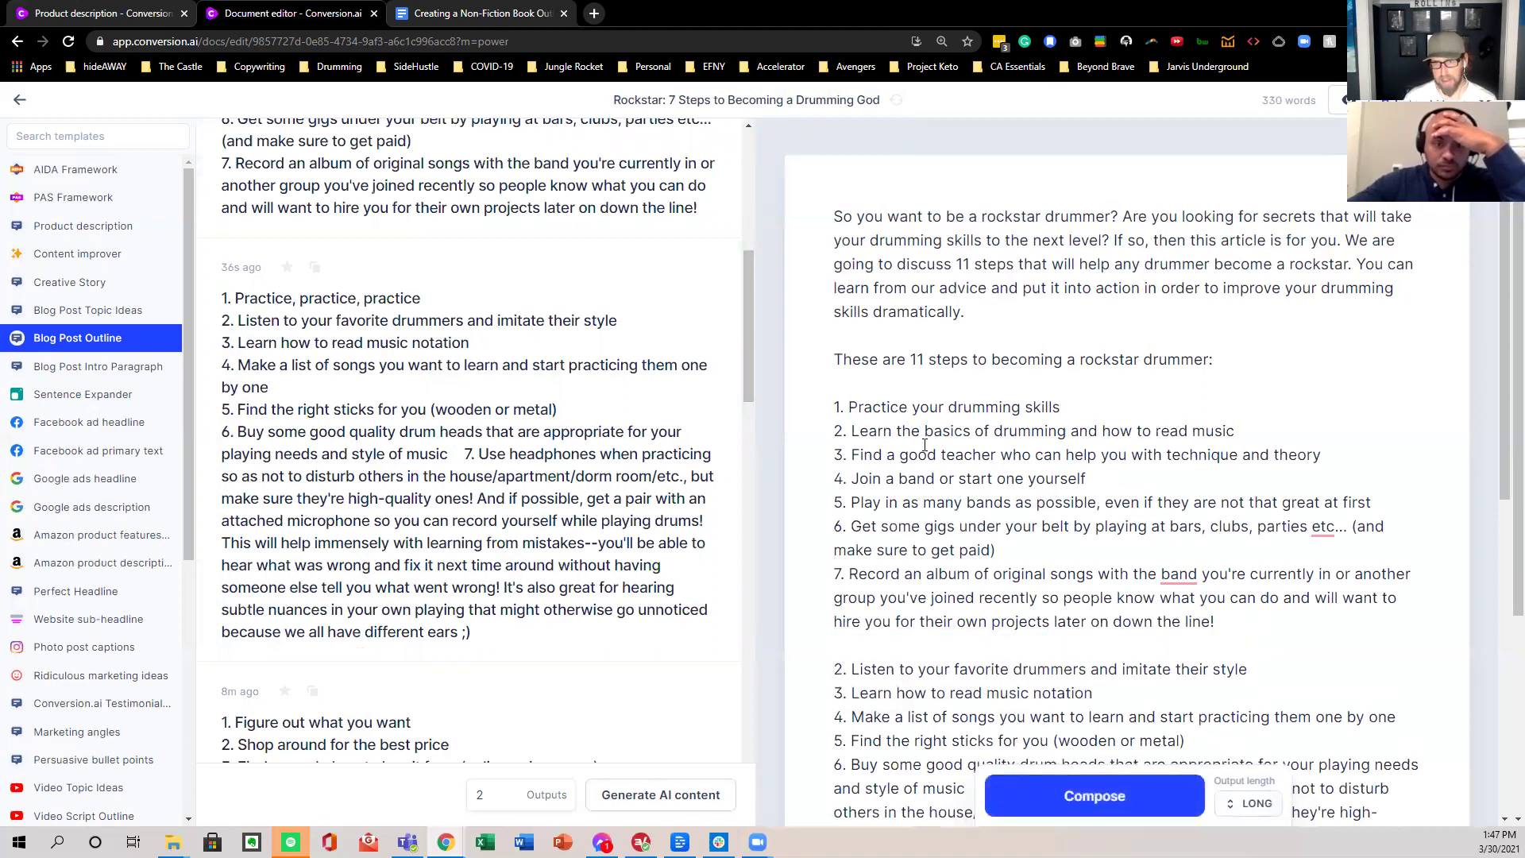
scroll(924, 445, down, 2)
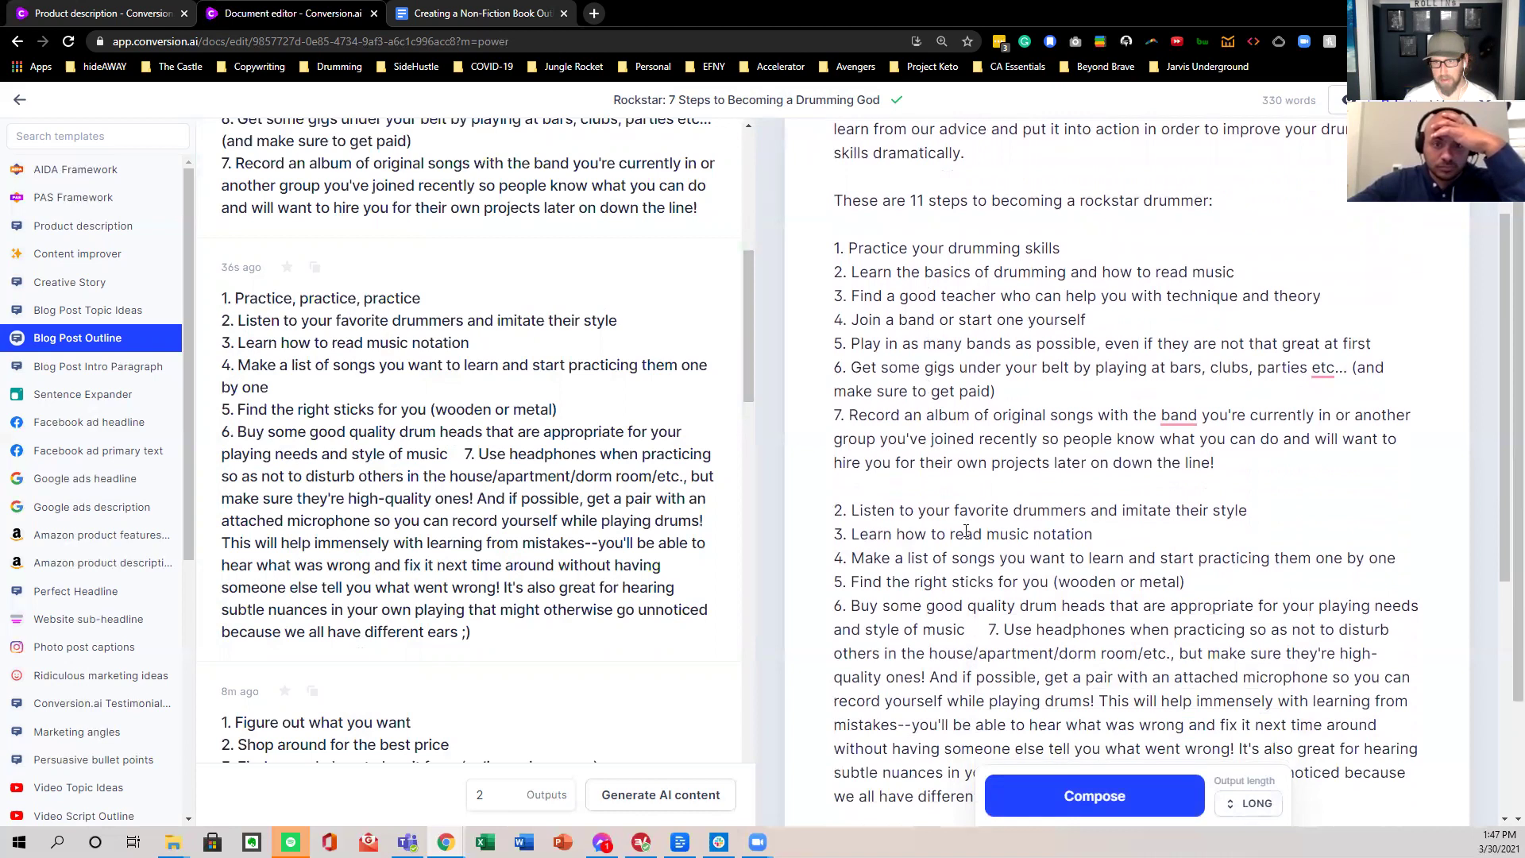
triple_click(985, 510)
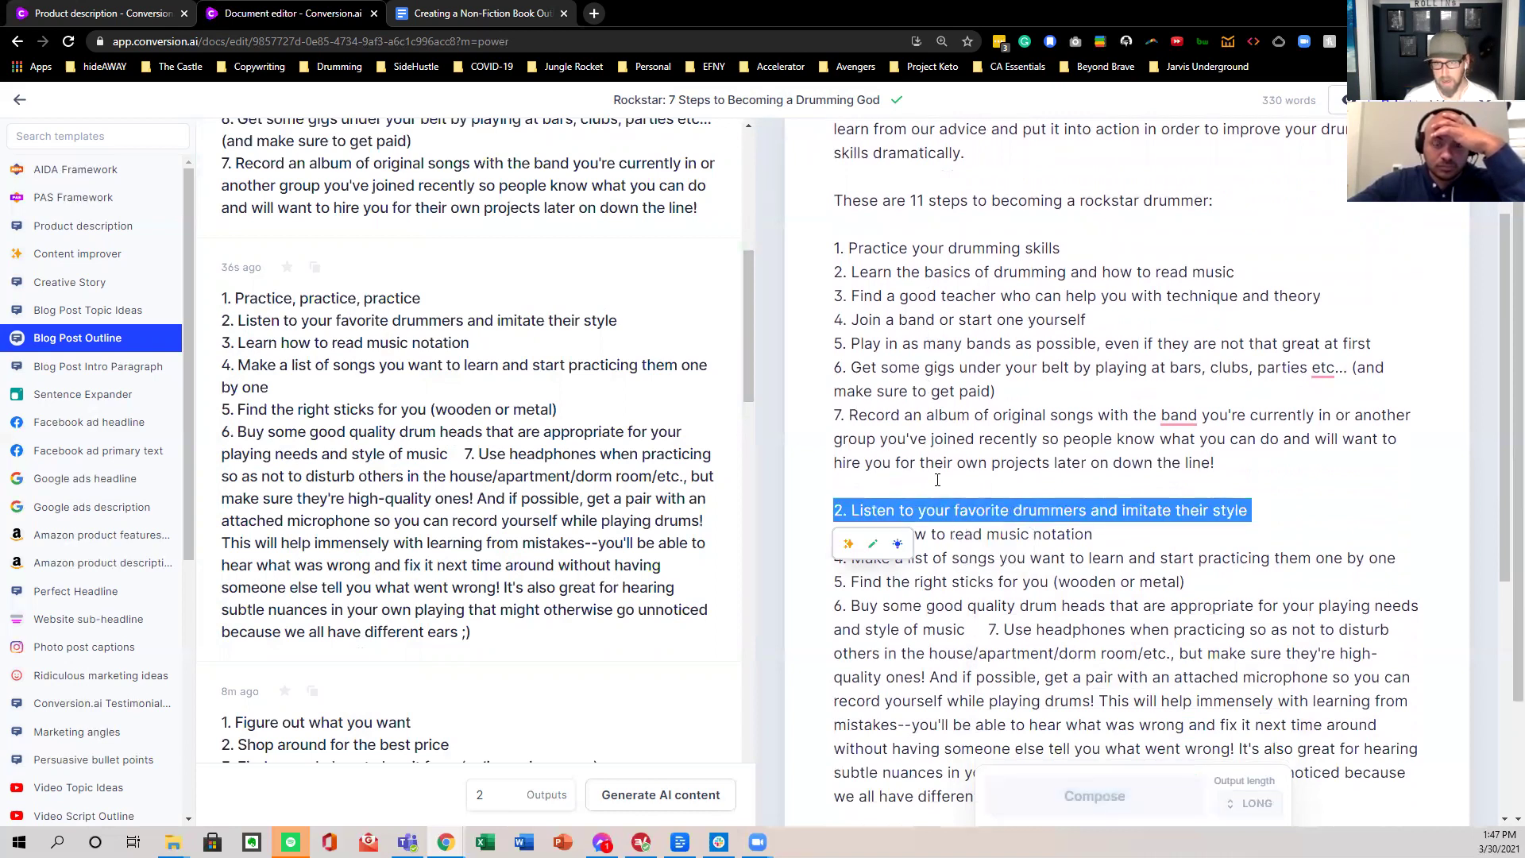
triple_click(1027, 537)
key(BackSpace)
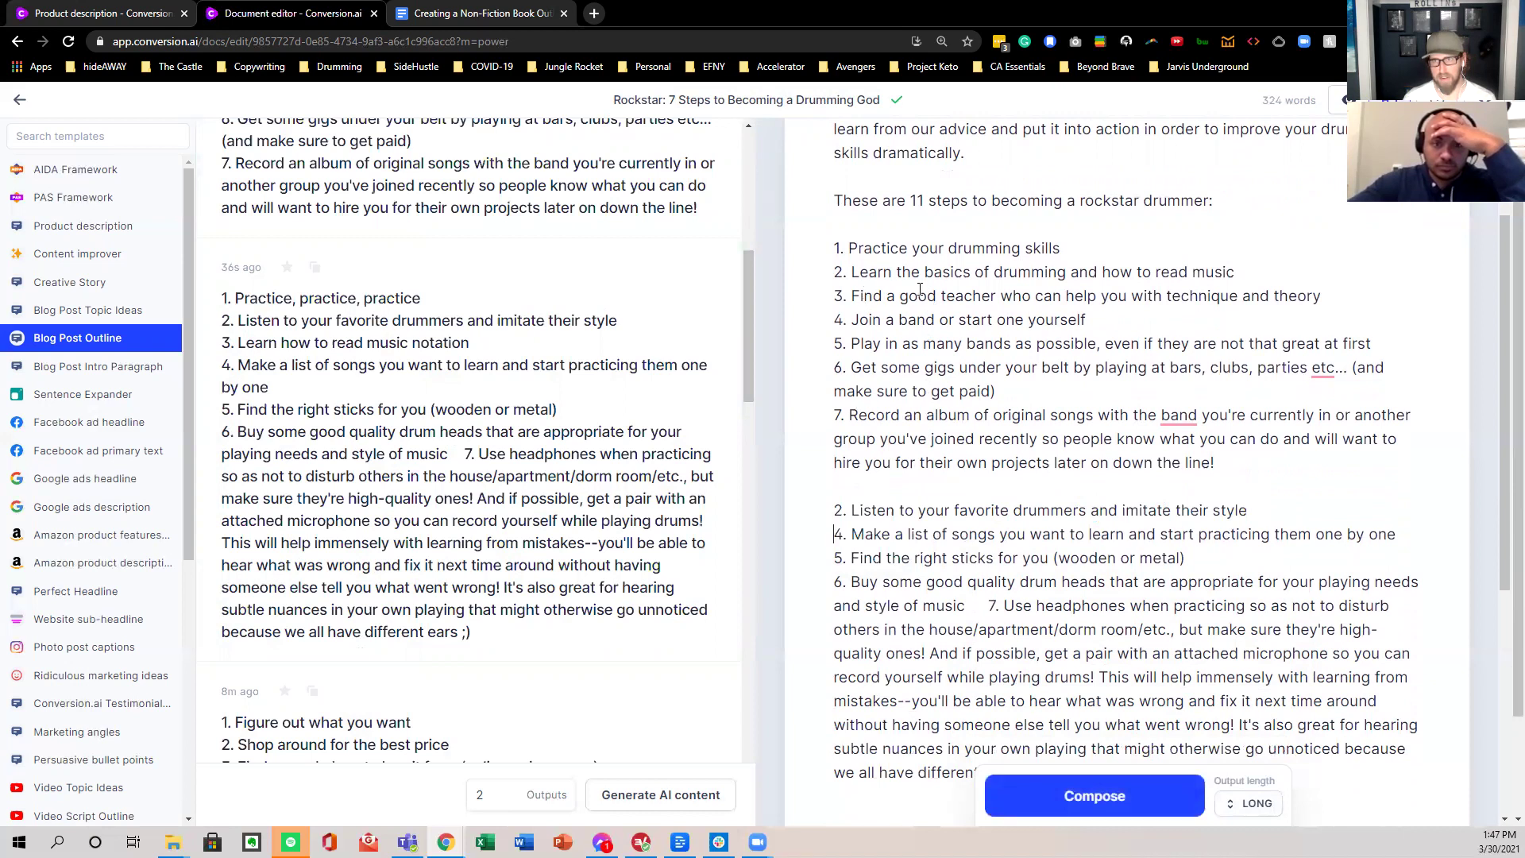
- Move "Listen to your favorite drummers and imitate their style" onto its own line below the "Find a good teacher" item
triple_click(1010, 510)
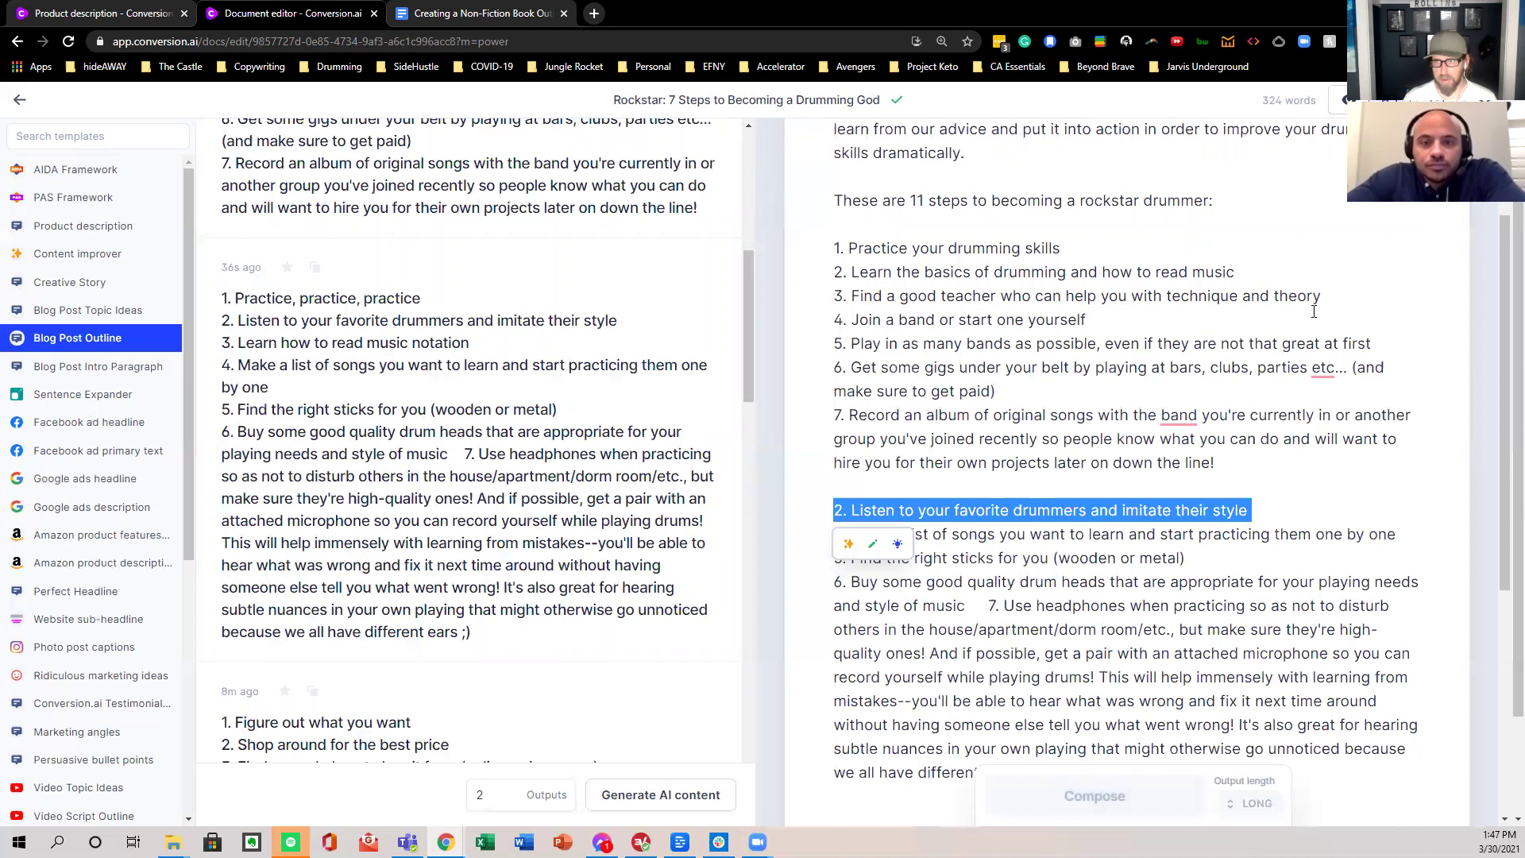
click(1343, 299)
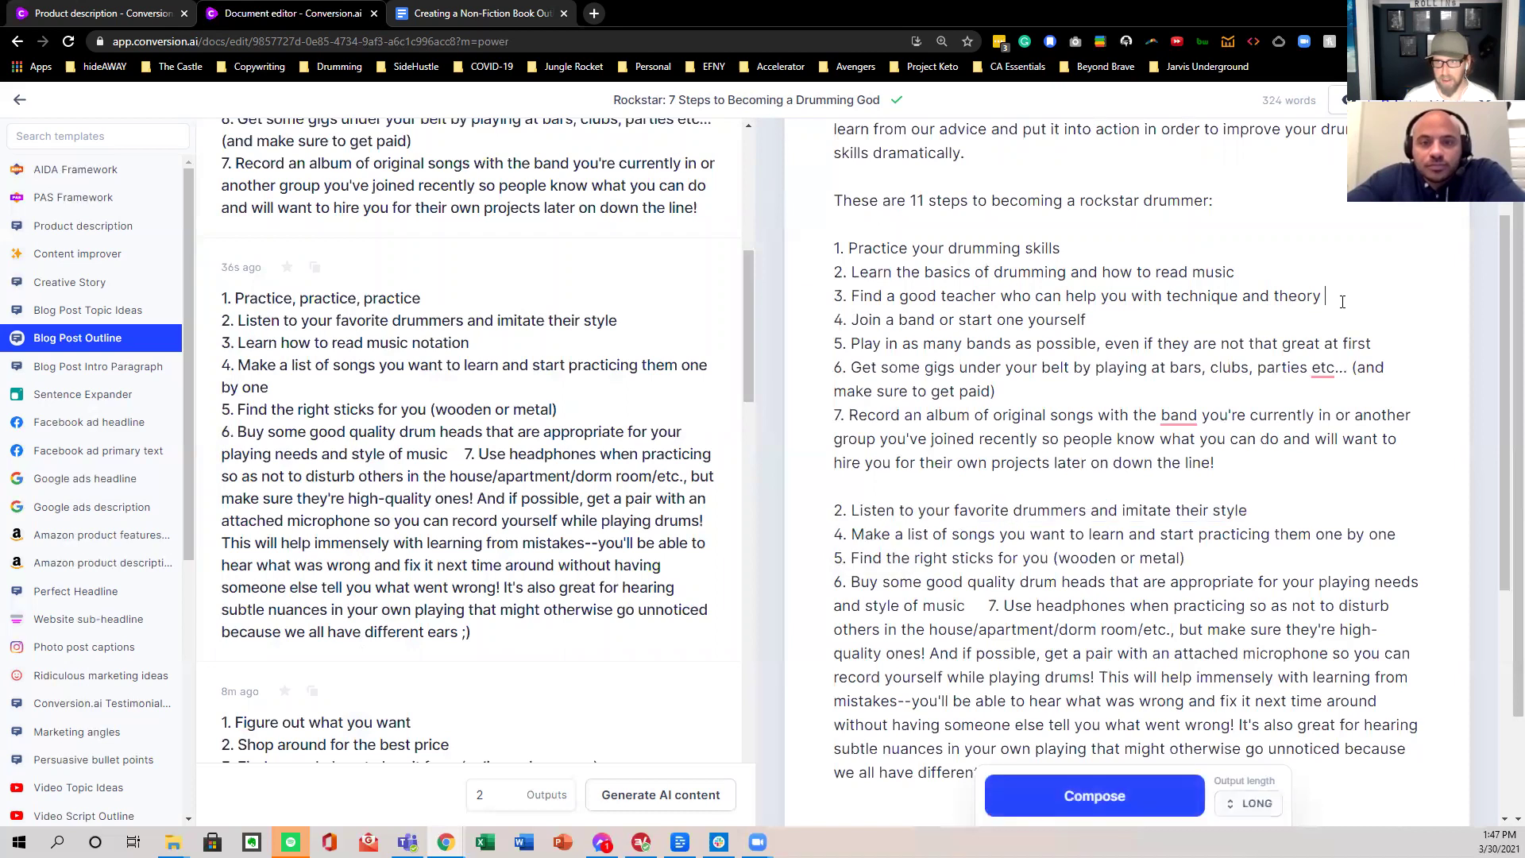
triple_click(1027, 510)
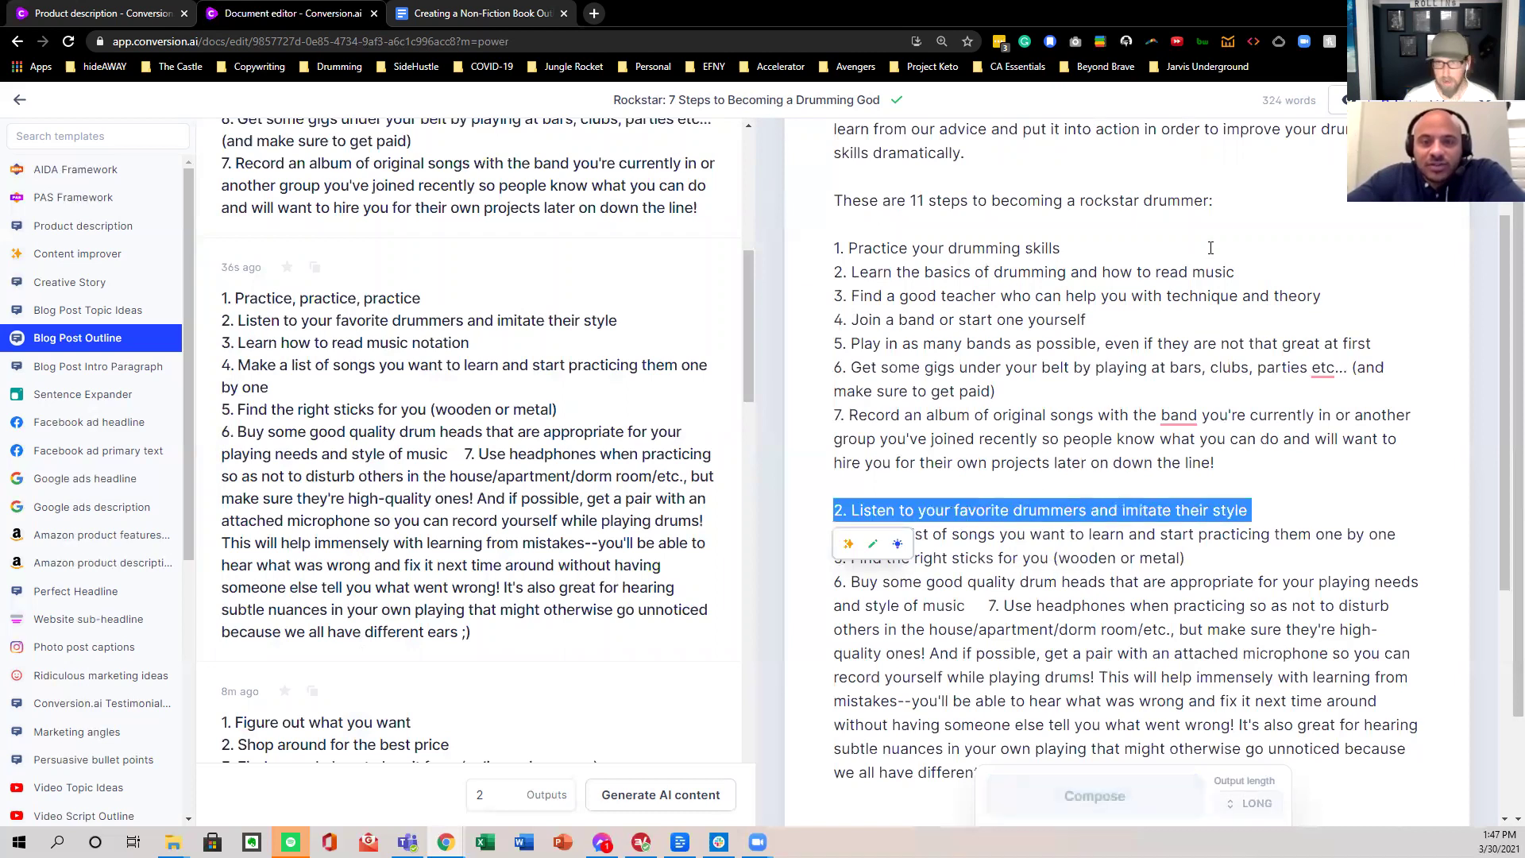
key(BackSpace)
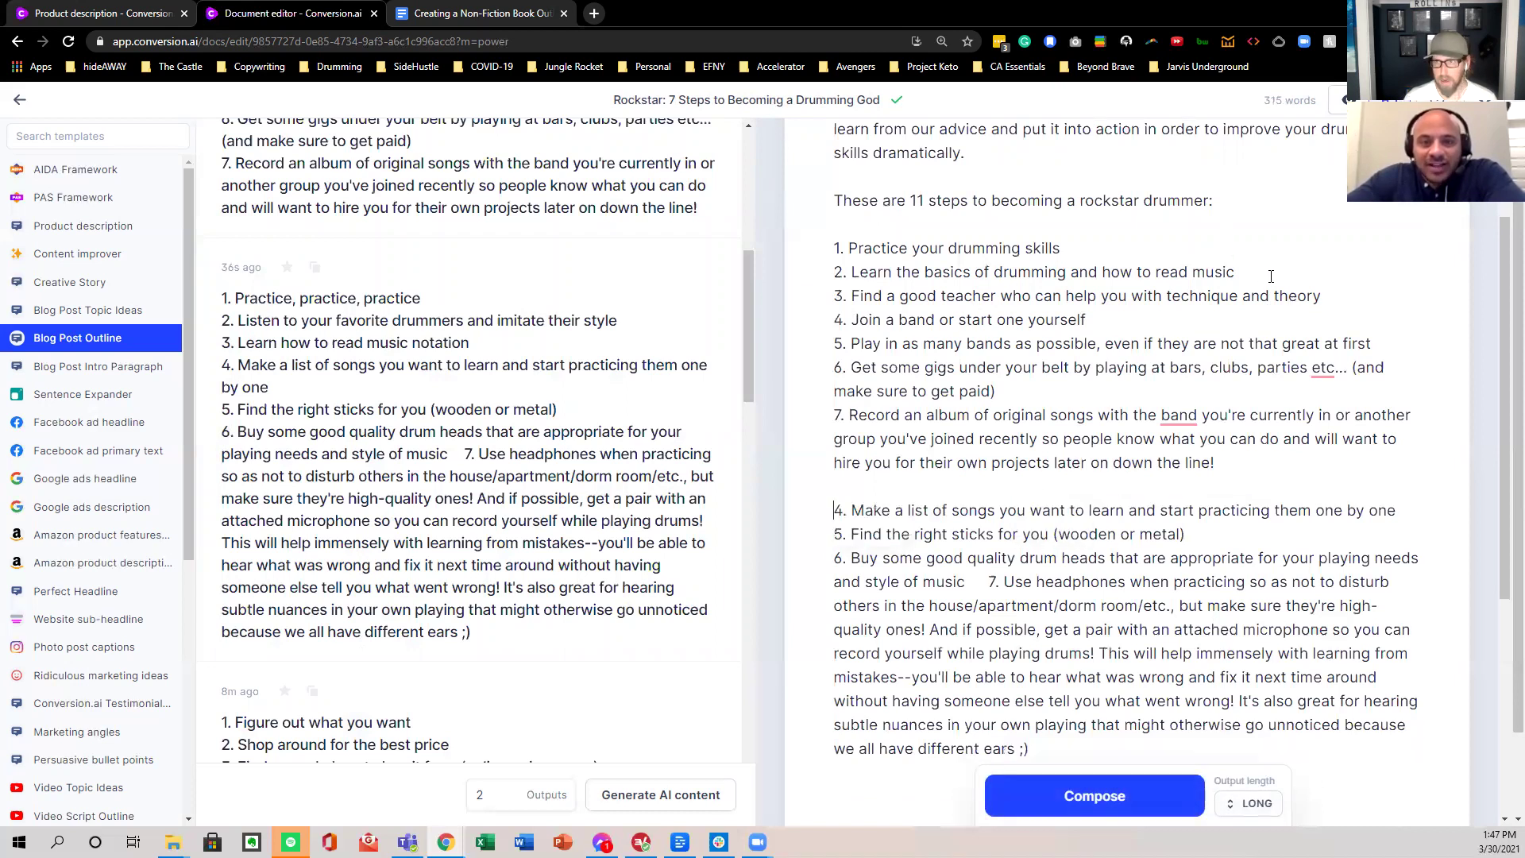
click(1335, 294)
key(ctrl+v)
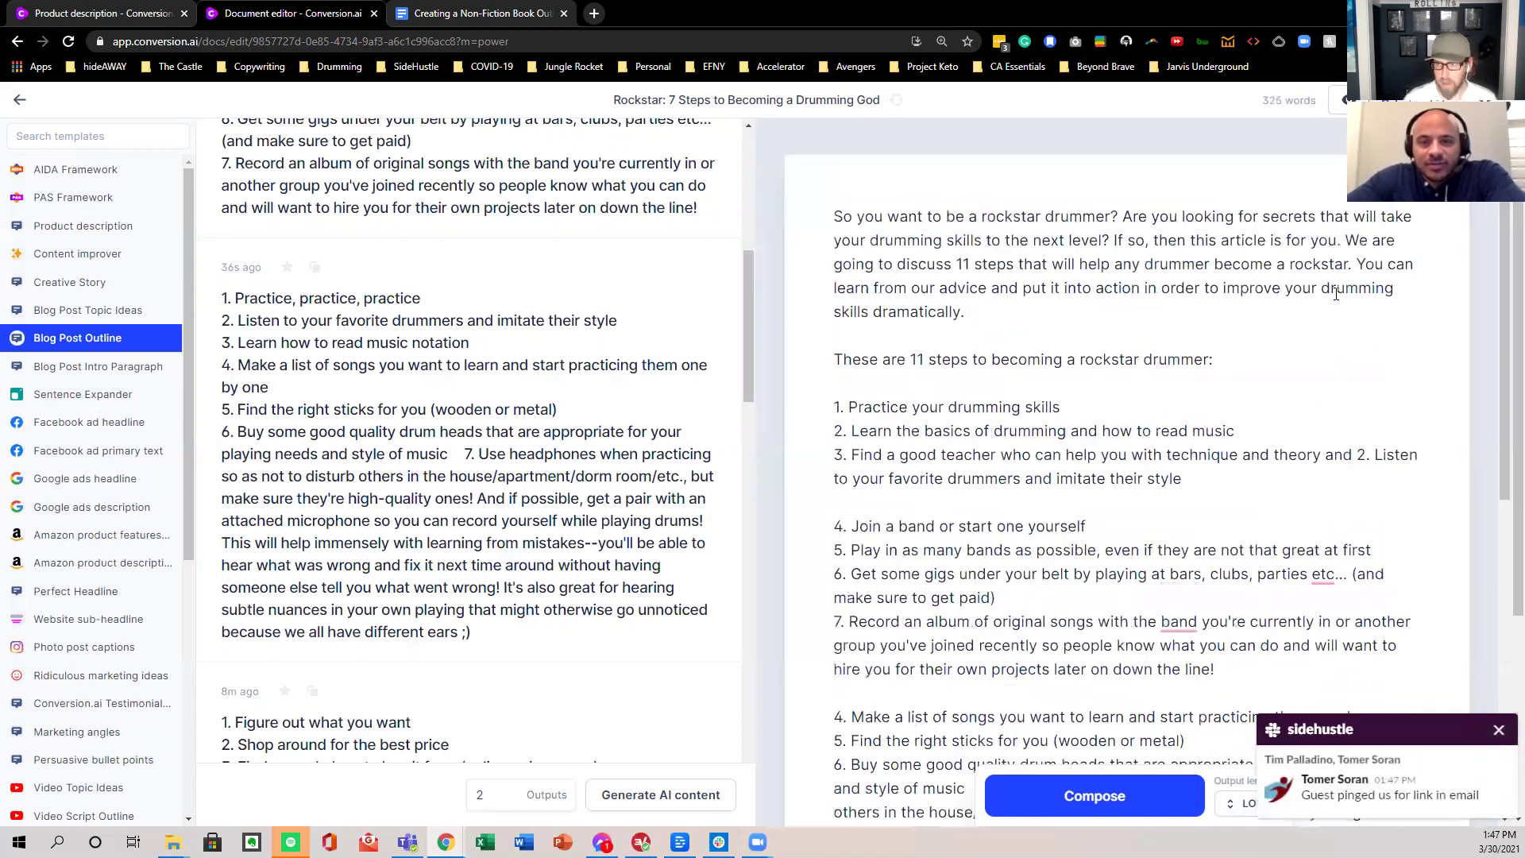
click(1498, 732)
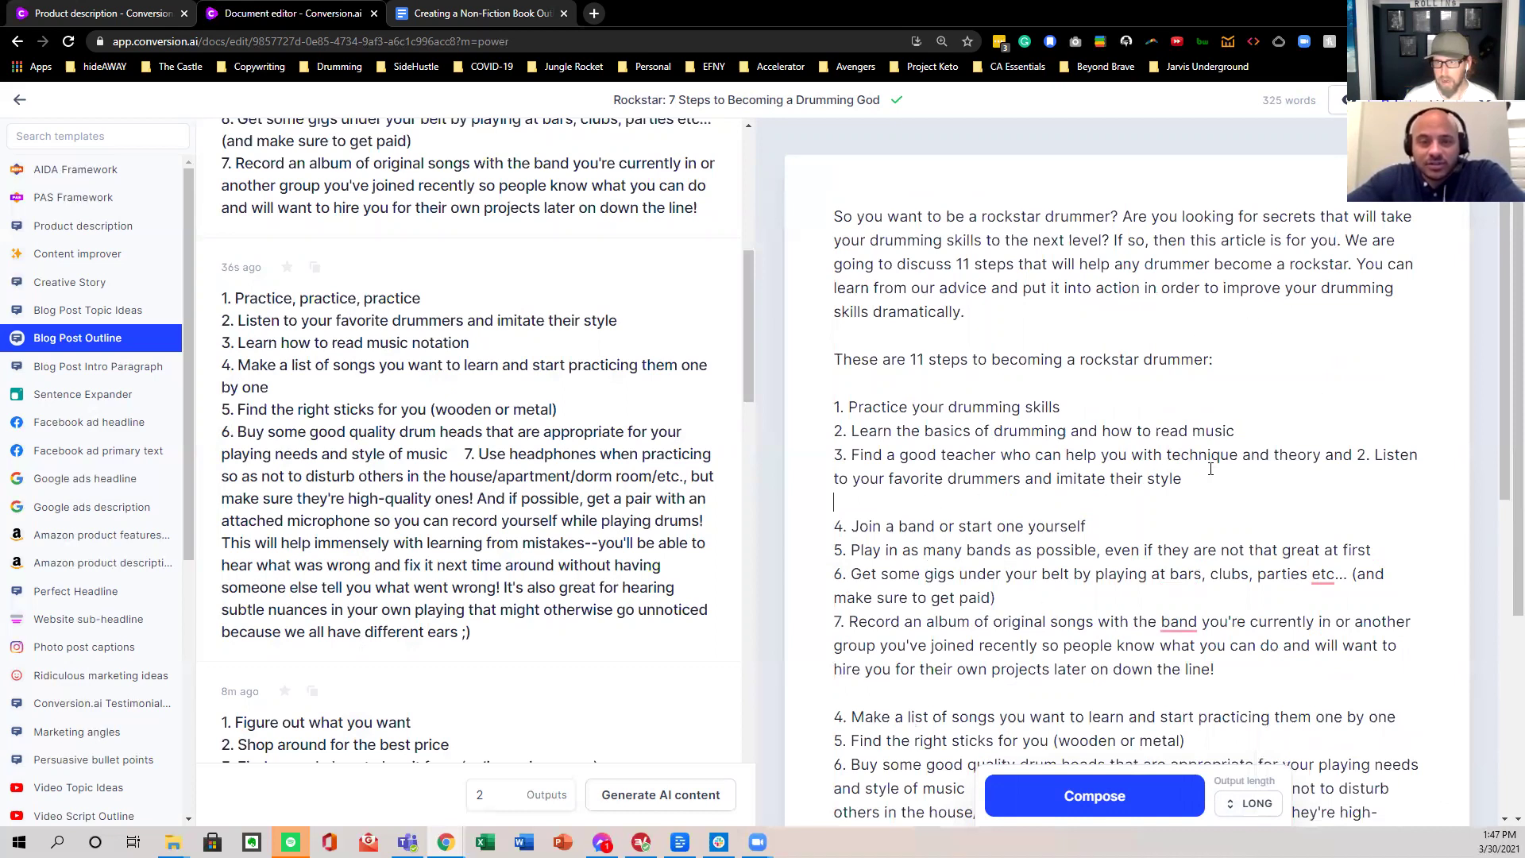
click(1358, 457)
key(Return)
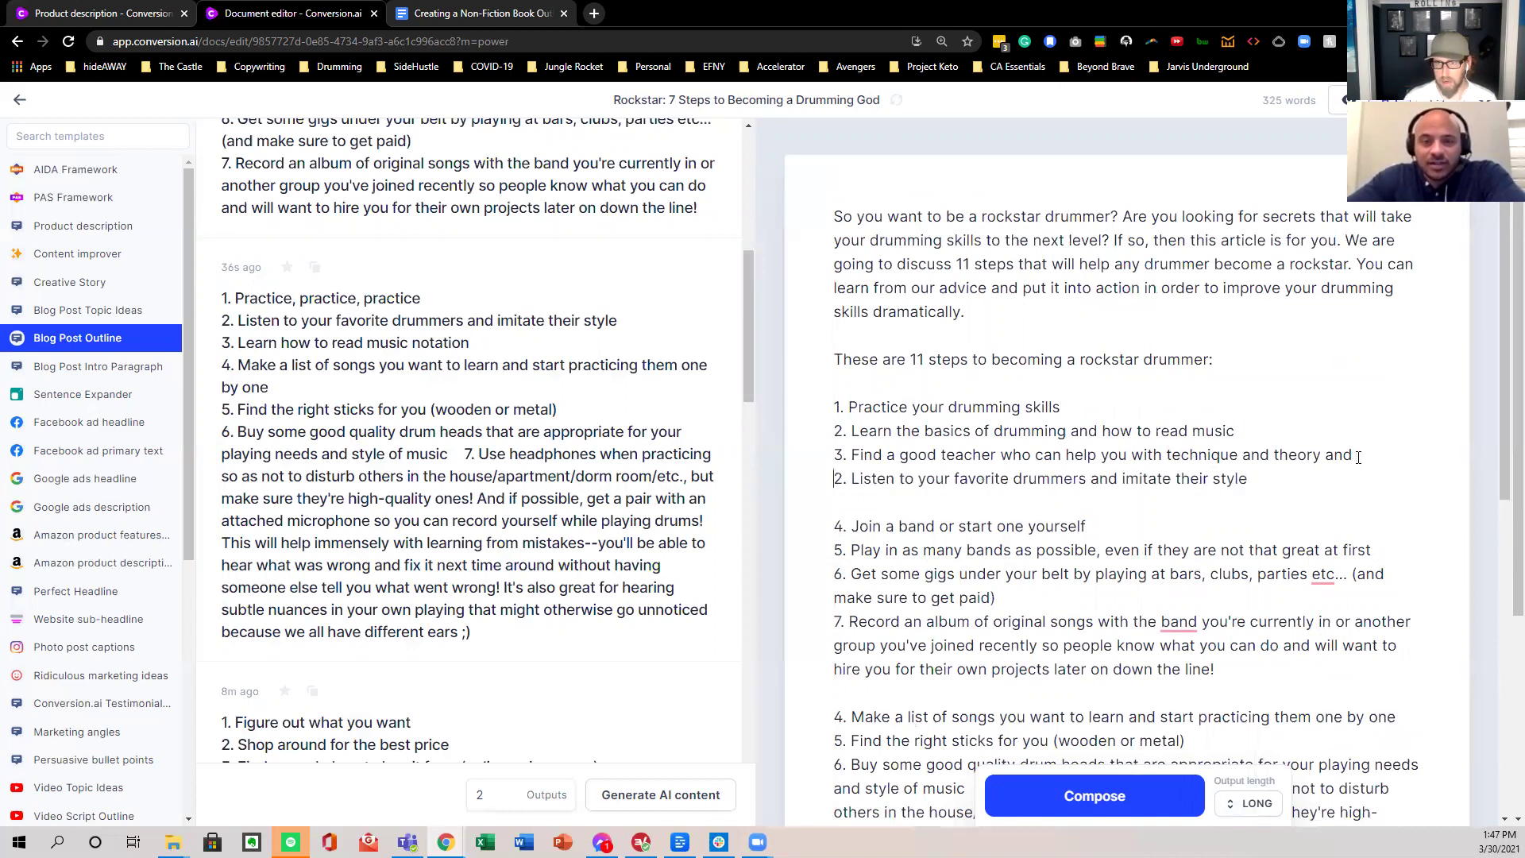
- Renumber "Listen to your favorite drummers" as 4 and "Join a band or start one yourself" as 5, removing the blank line between them
click(842, 479)
key(BackSpace)
text(4)
scroll(976, 401, down, 2)
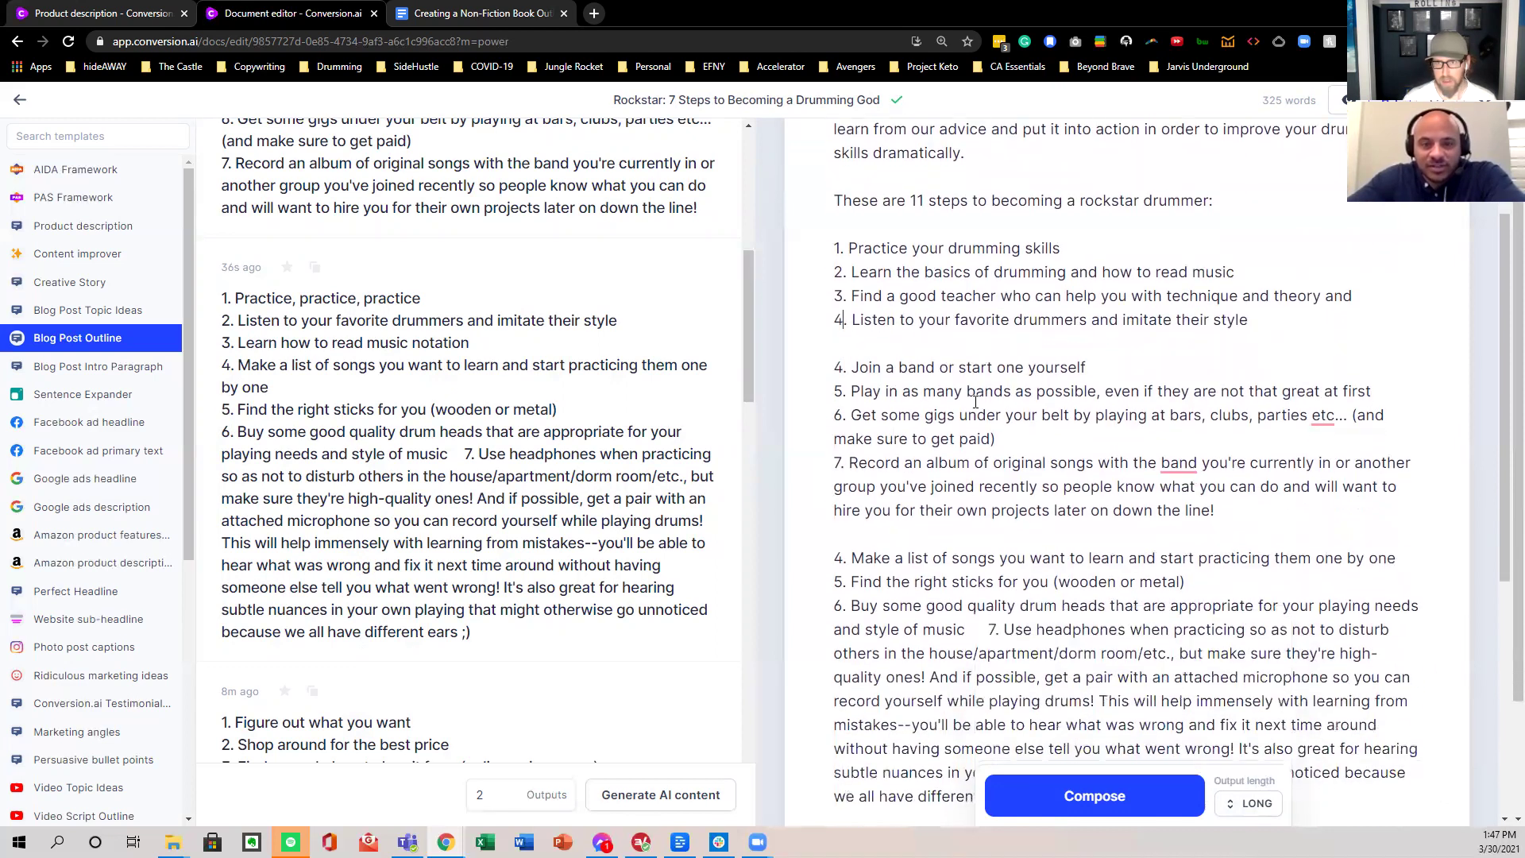
click(844, 280)
key(BackSpace)
key(BackSpace)
key(BackSpace)
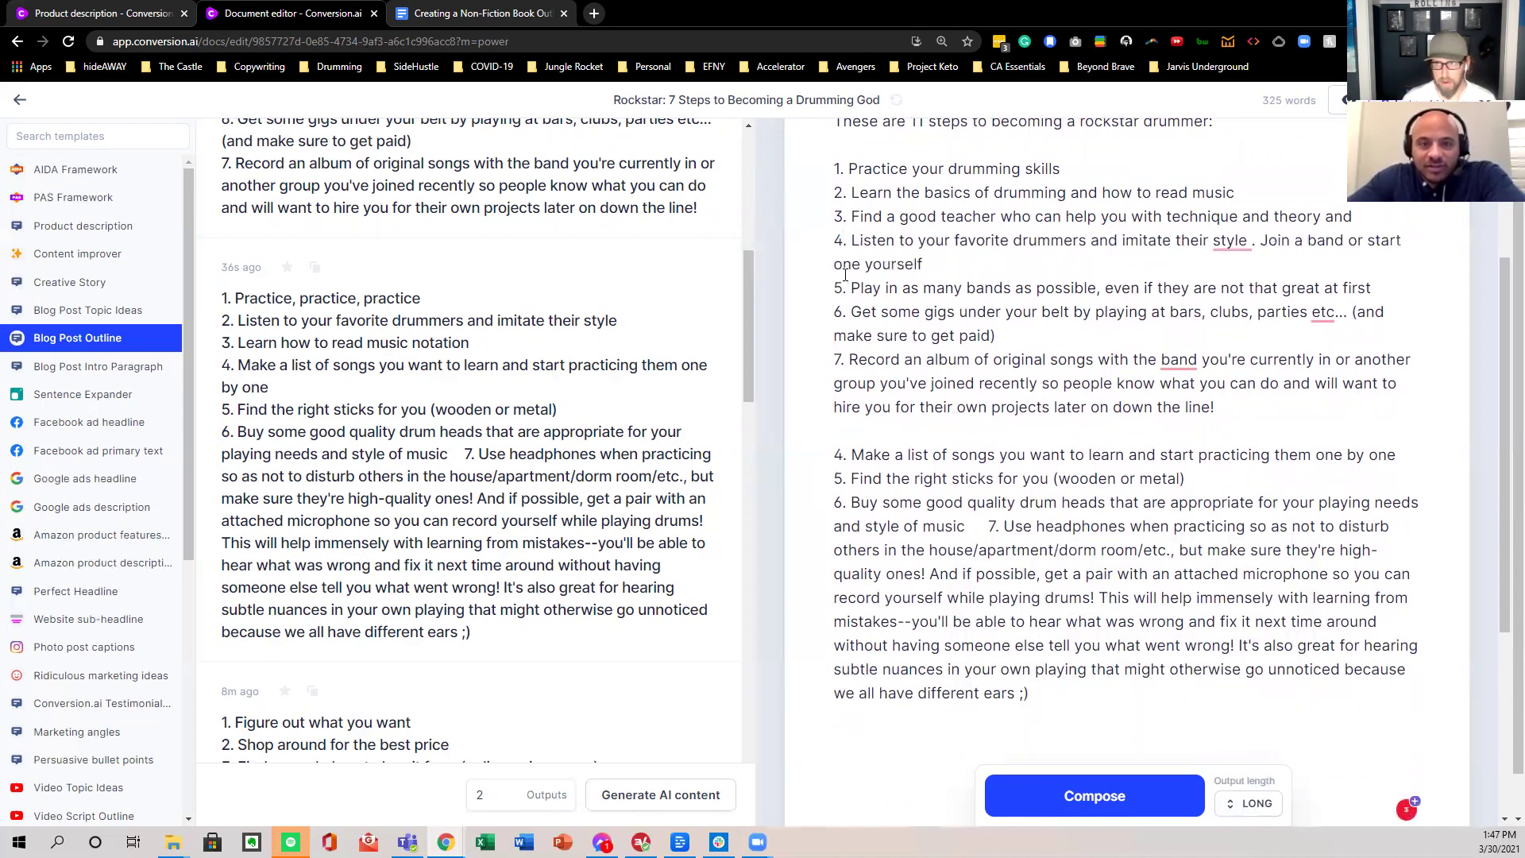
key(Return)
text(5)
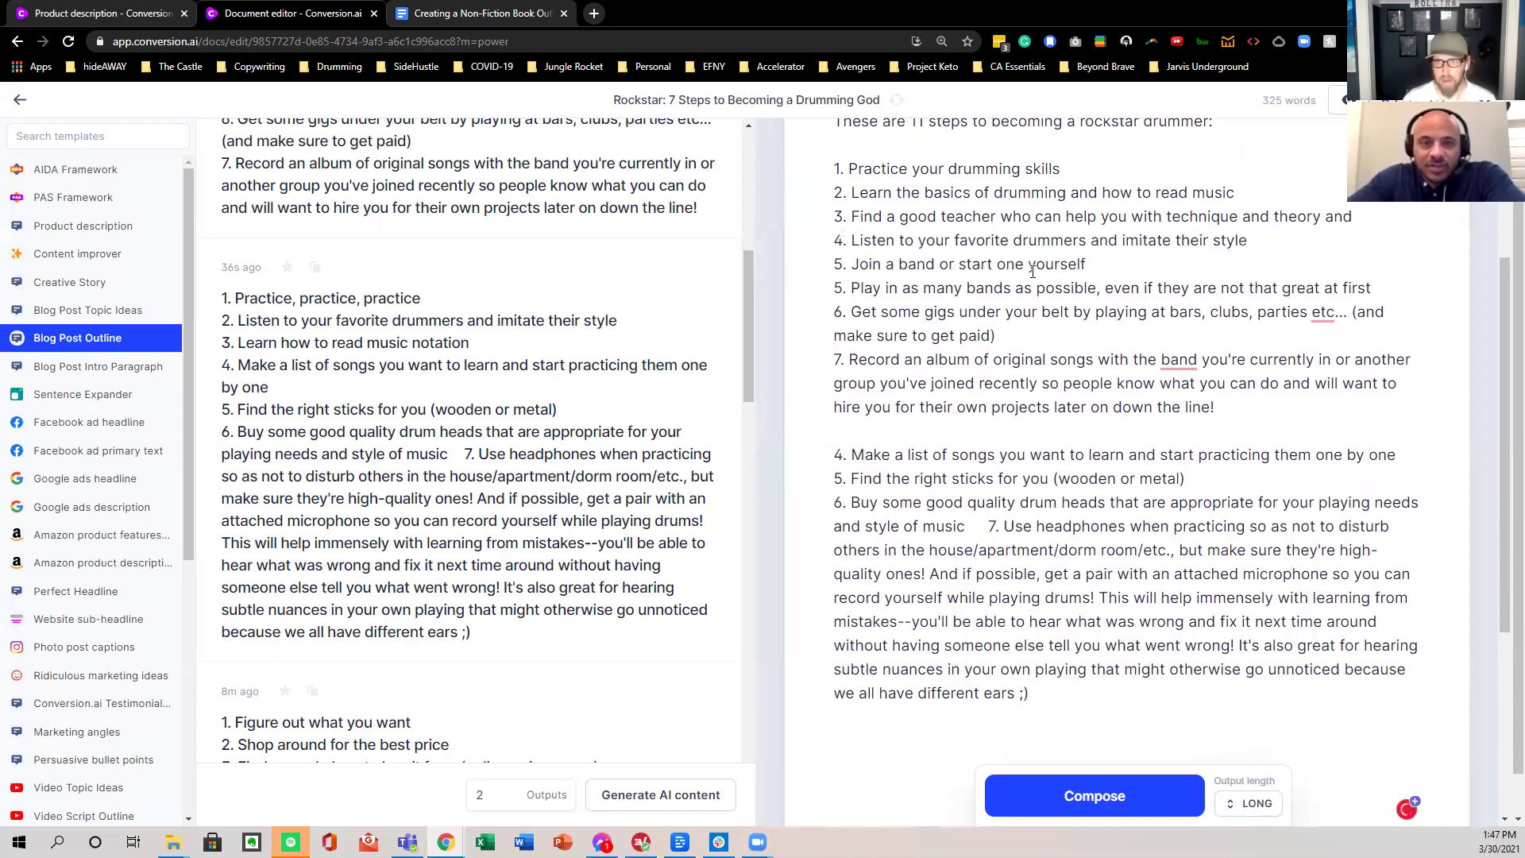
- Insert two blank lines above "Join a band or start one yourself" and delete the "Make a list of songs" item from the second outline
click(829, 262)
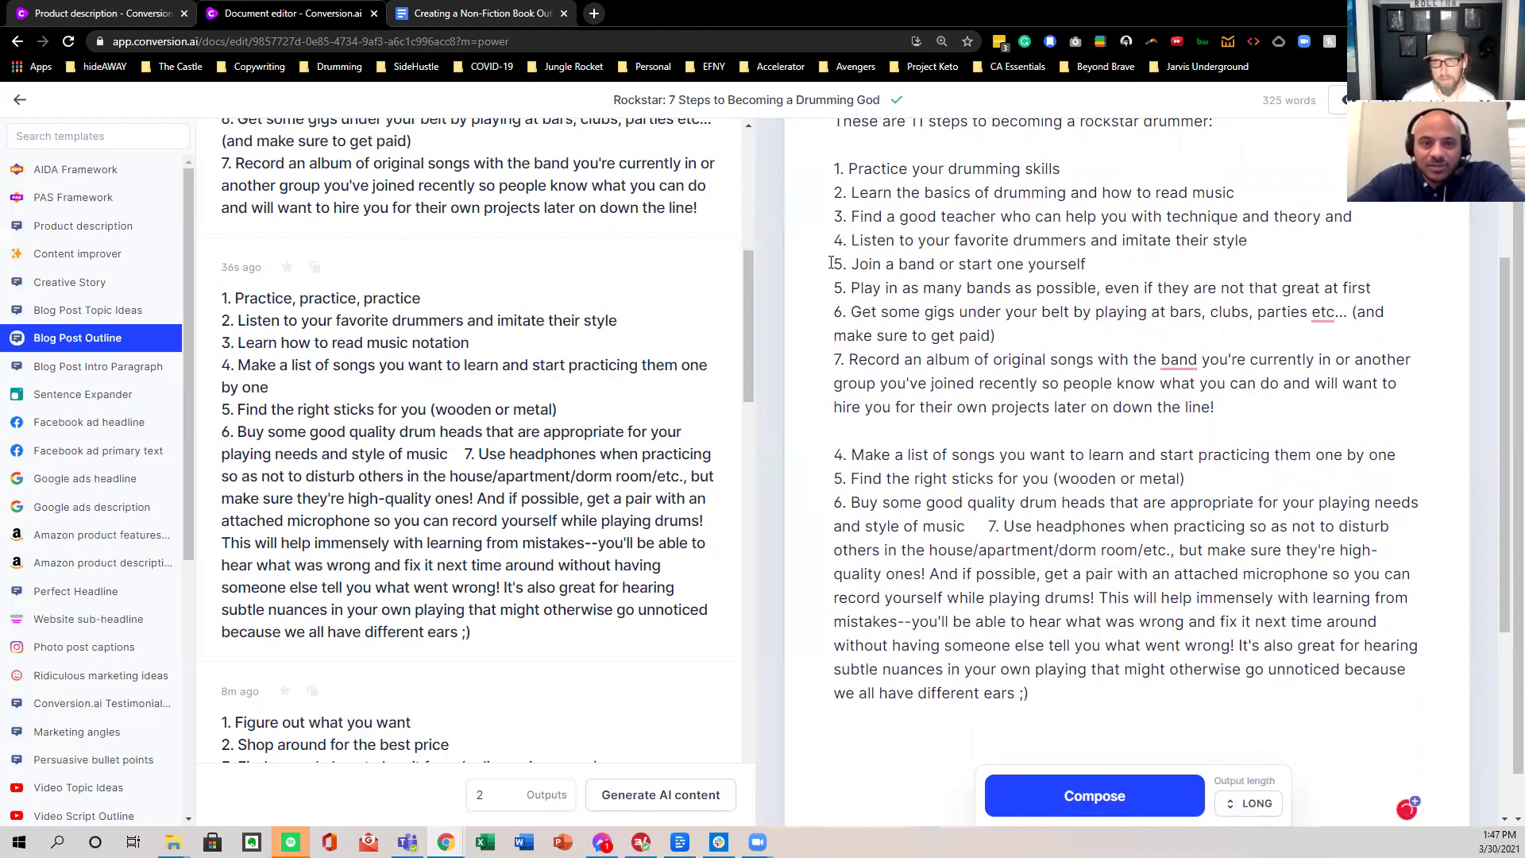
key(Return)
key(Return)
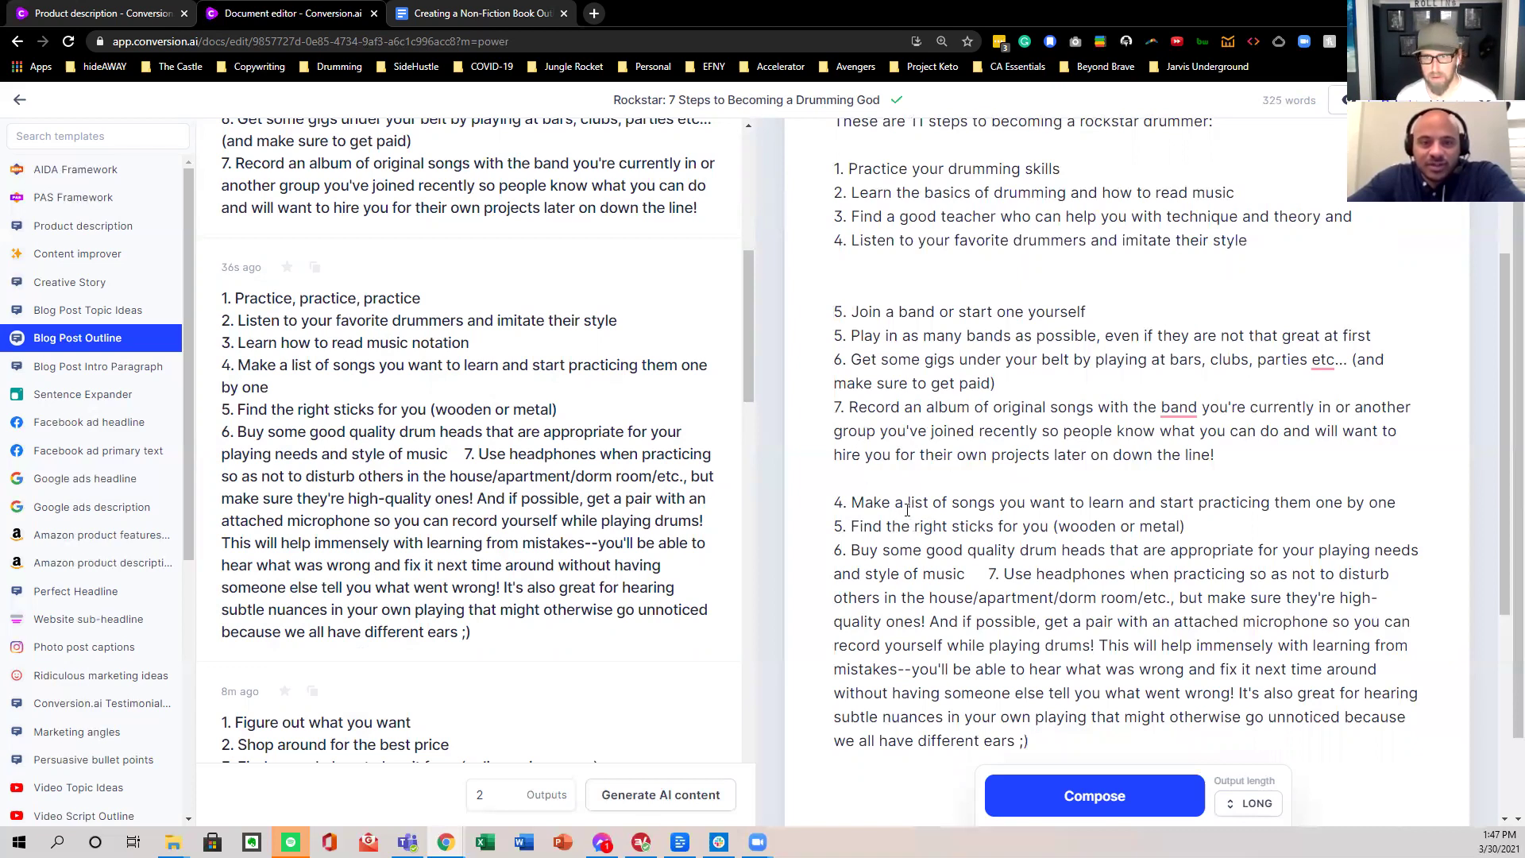
triple_click(868, 502)
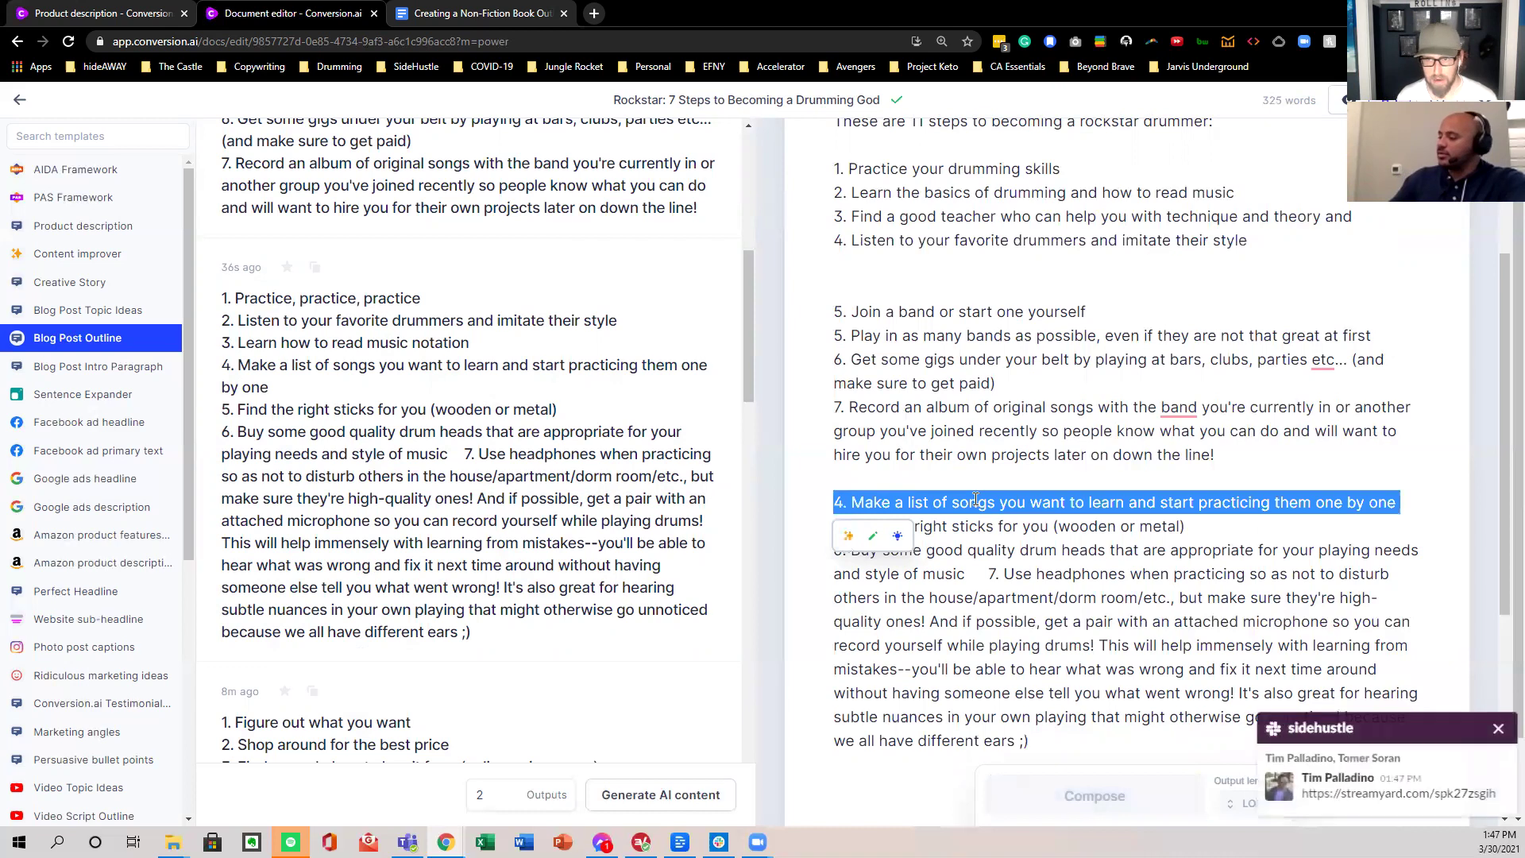
key(BackSpace)
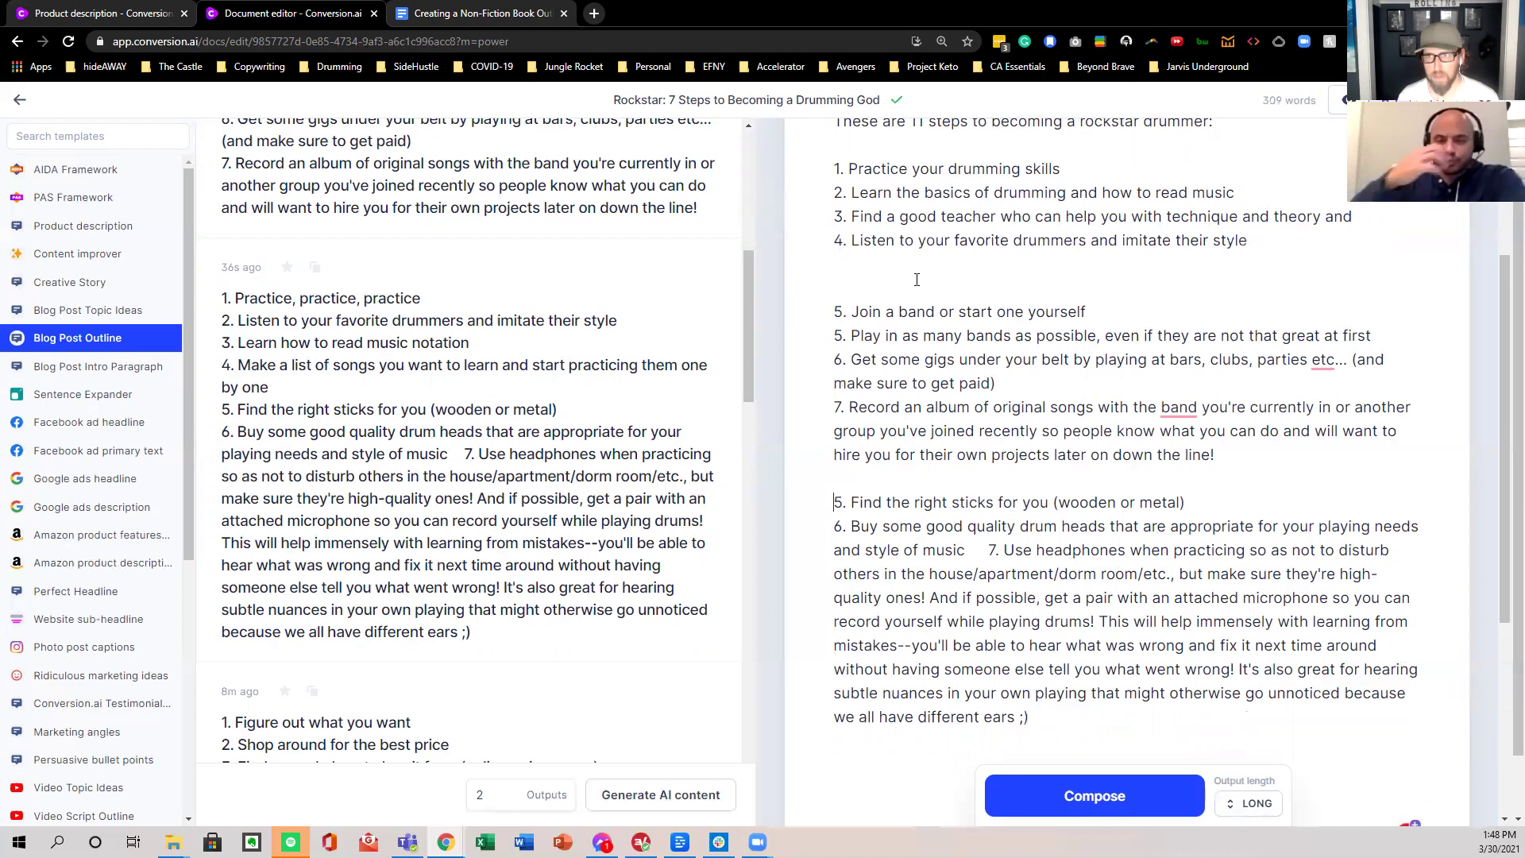
- Review the merged list and the leftover second-outline items, including the drum heads item, for overlap and best order
scroll(941, 291, up, 1)
scroll(942, 292, up, 1)
scroll(921, 358, down, 1)
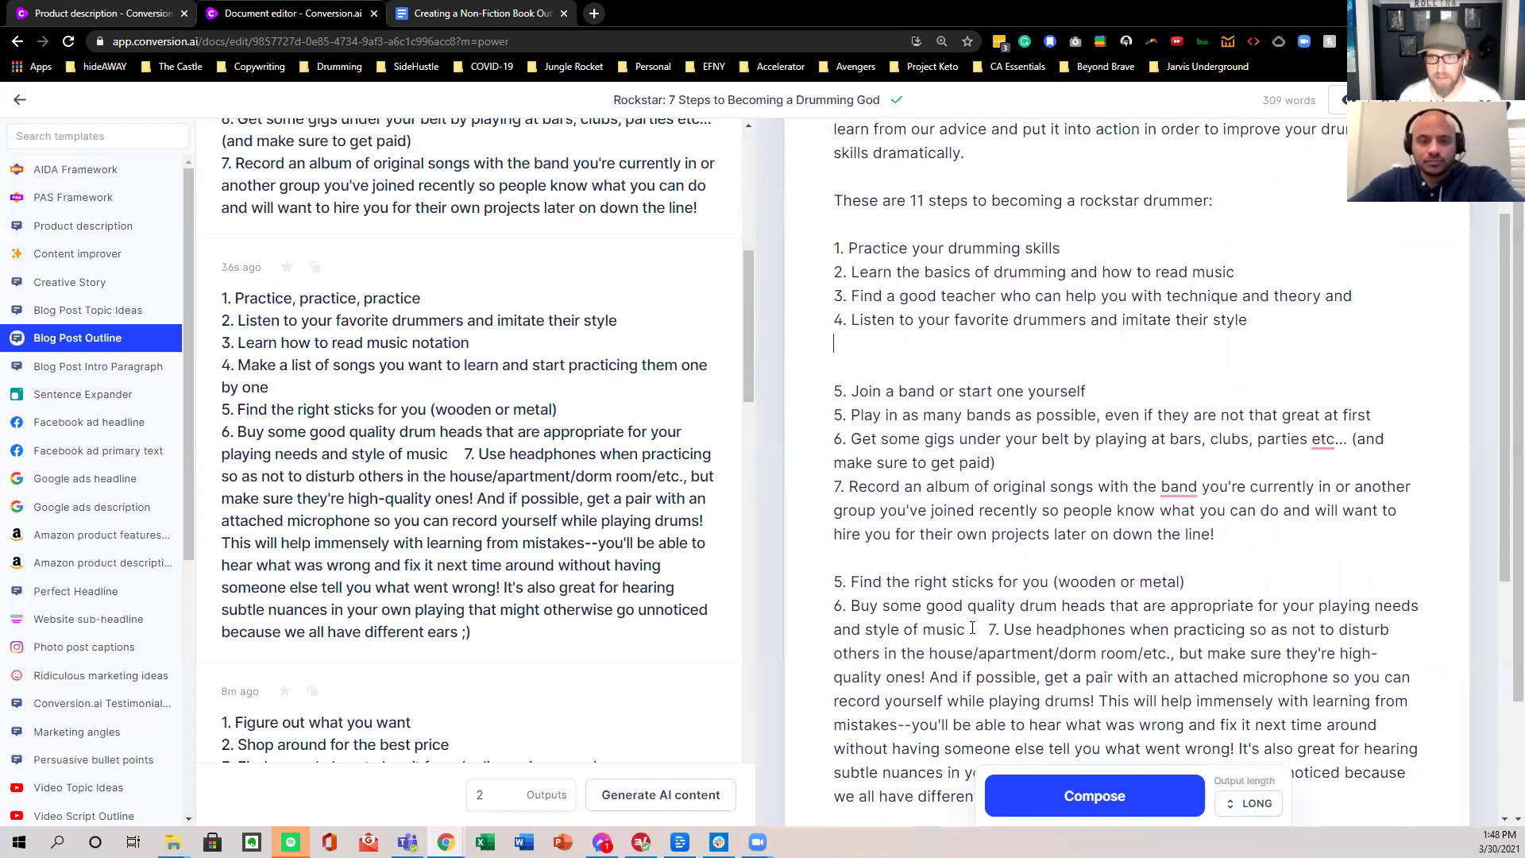
drag(970, 629, 834, 606)
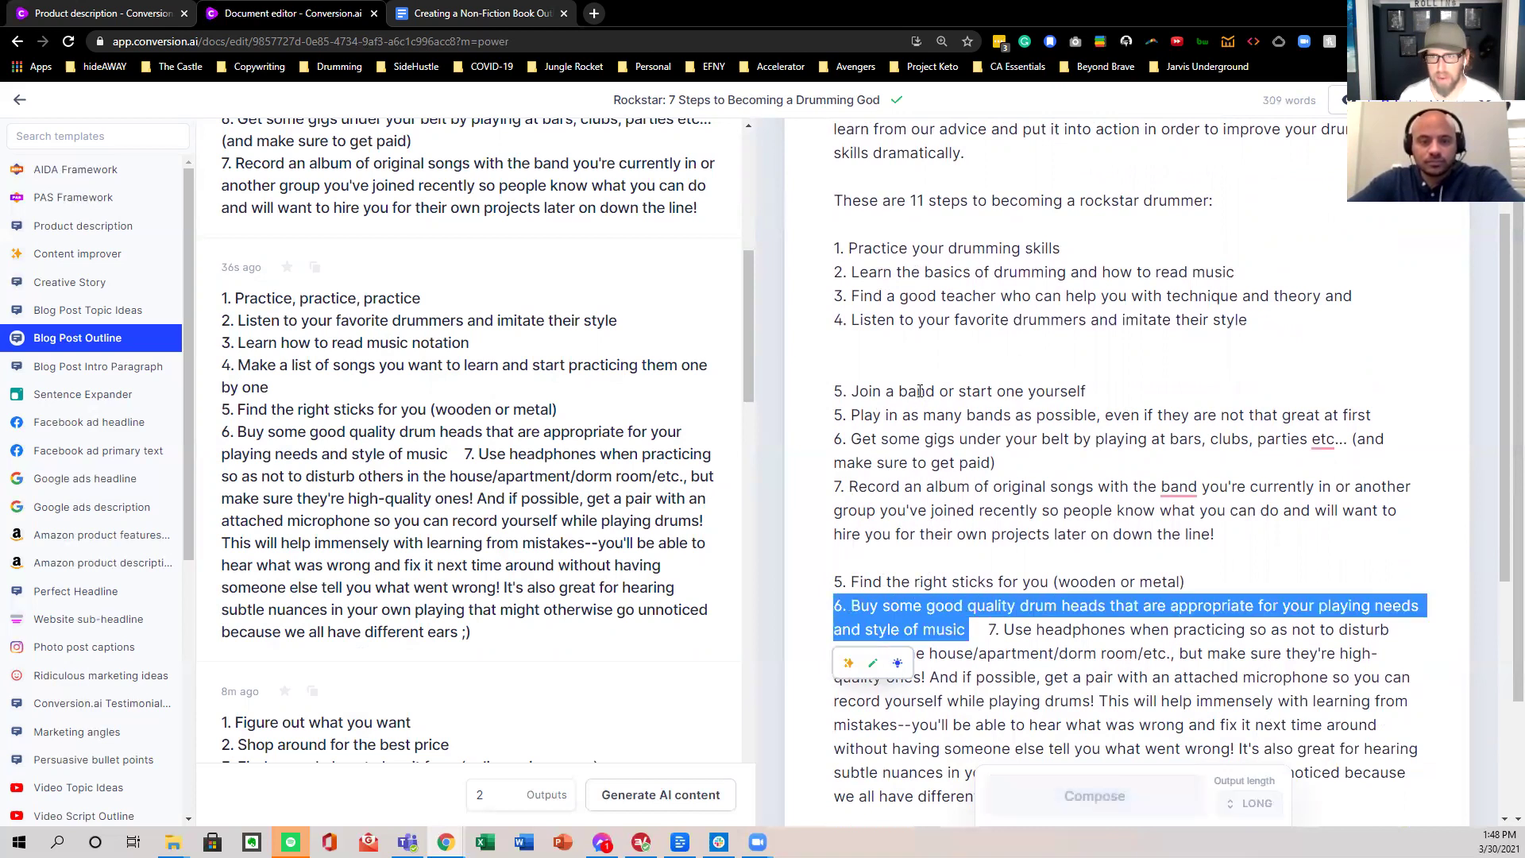
click(951, 330)
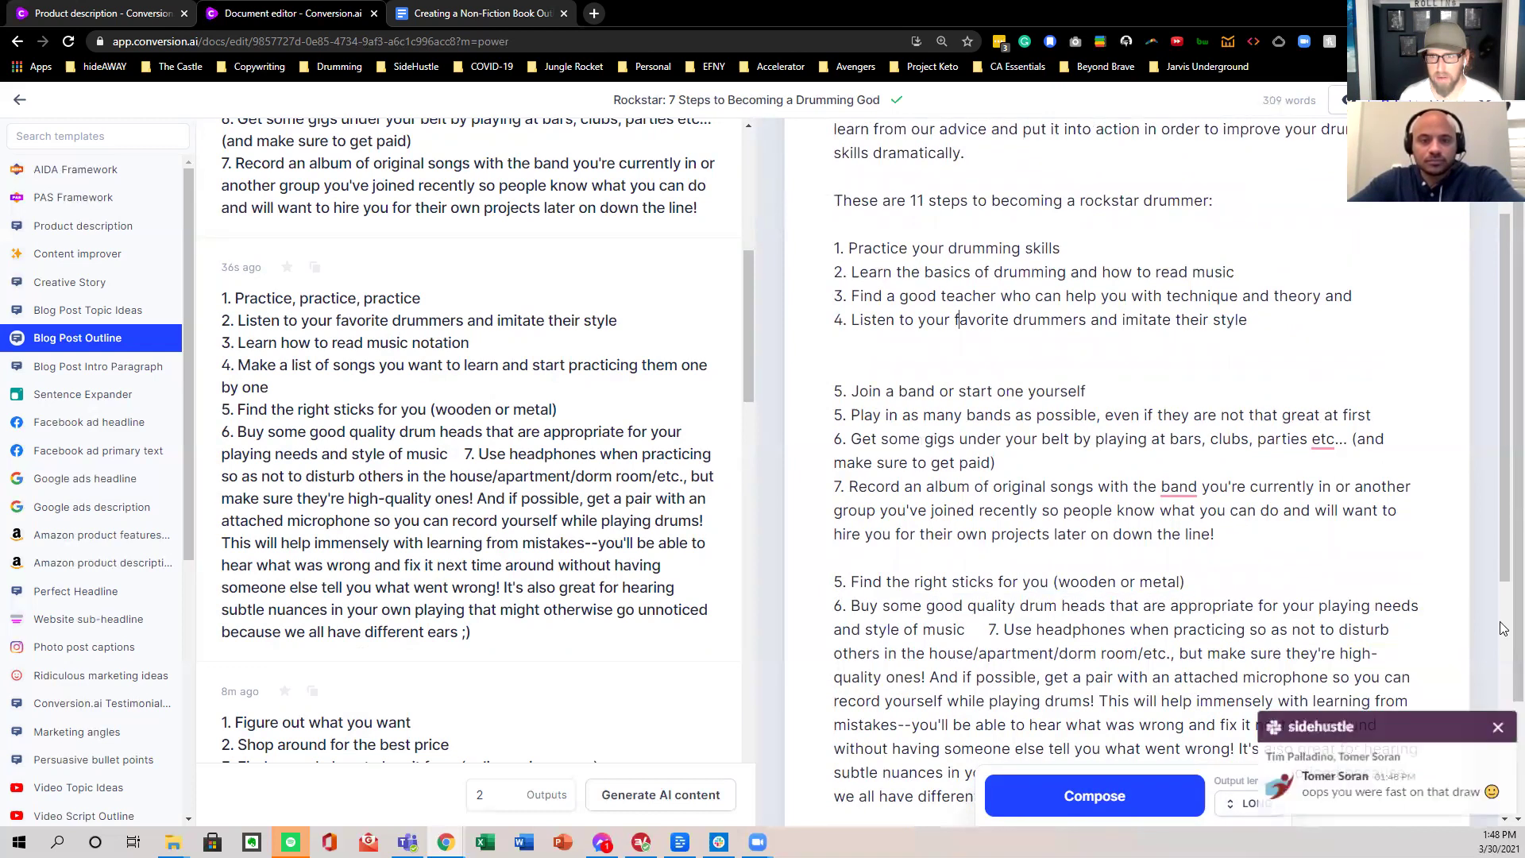
click(1497, 731)
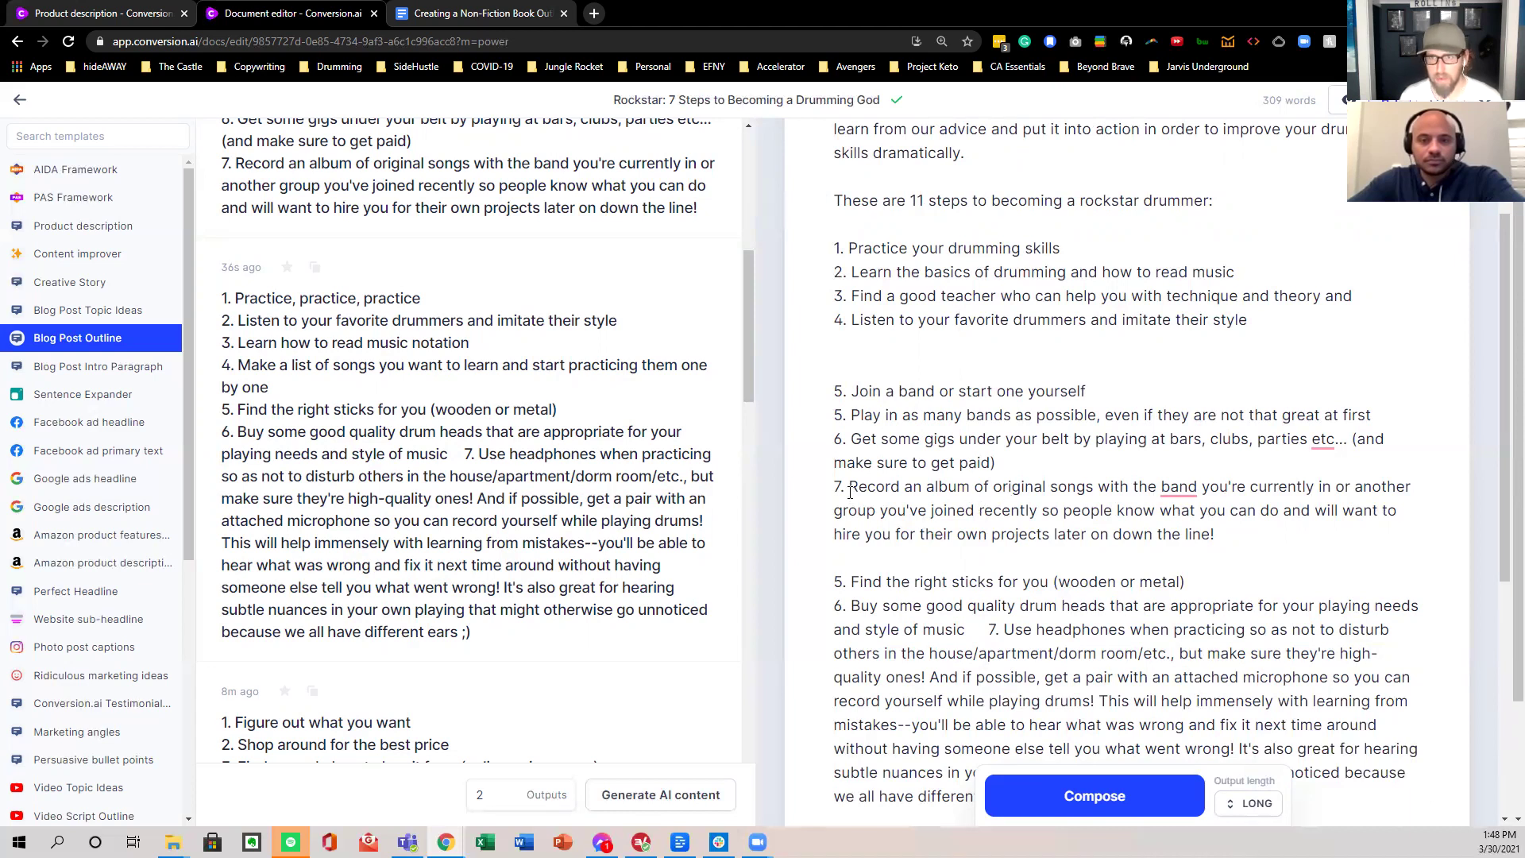
scroll(1111, 494, down, 1)
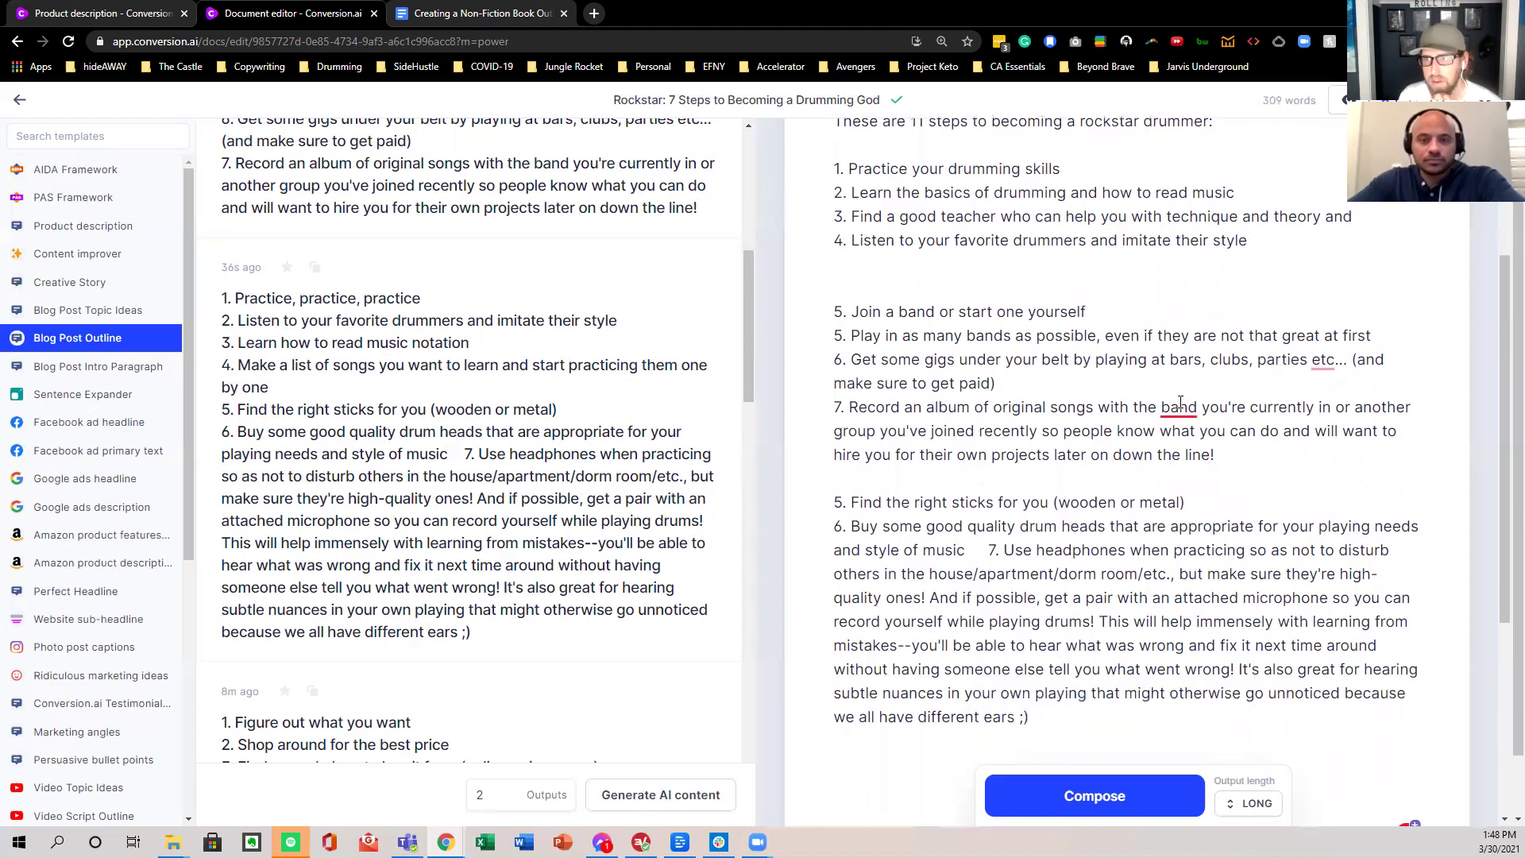
mouse_move(1180, 401)
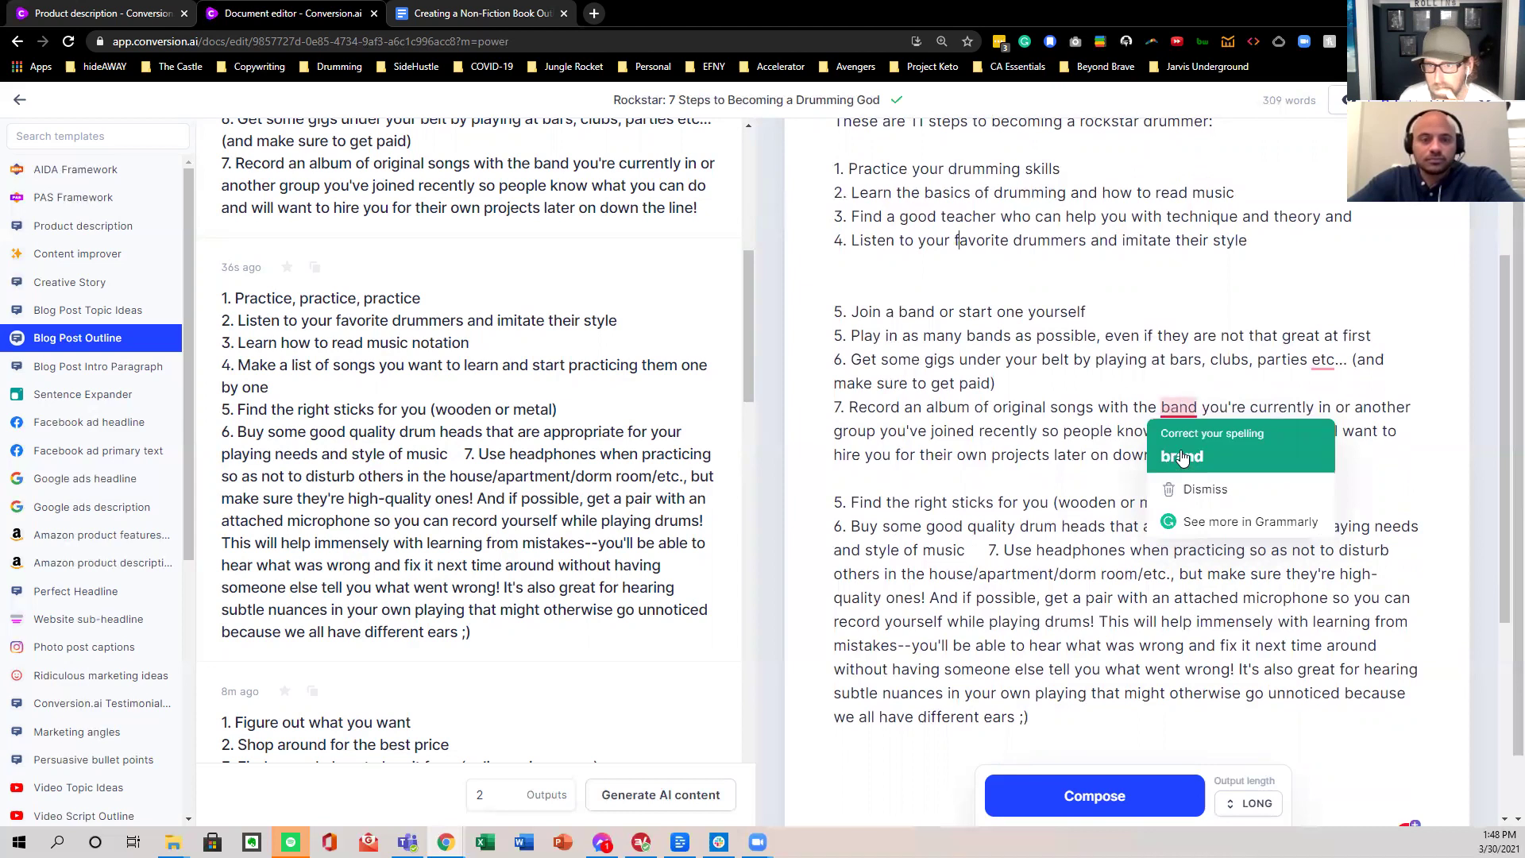
- Move "Find the right sticks for you (wooden or metal)" below the "Learn the basics" item and remove the trailing "and" from the teacher item
triple_click(981, 502)
key(ctrl+c)
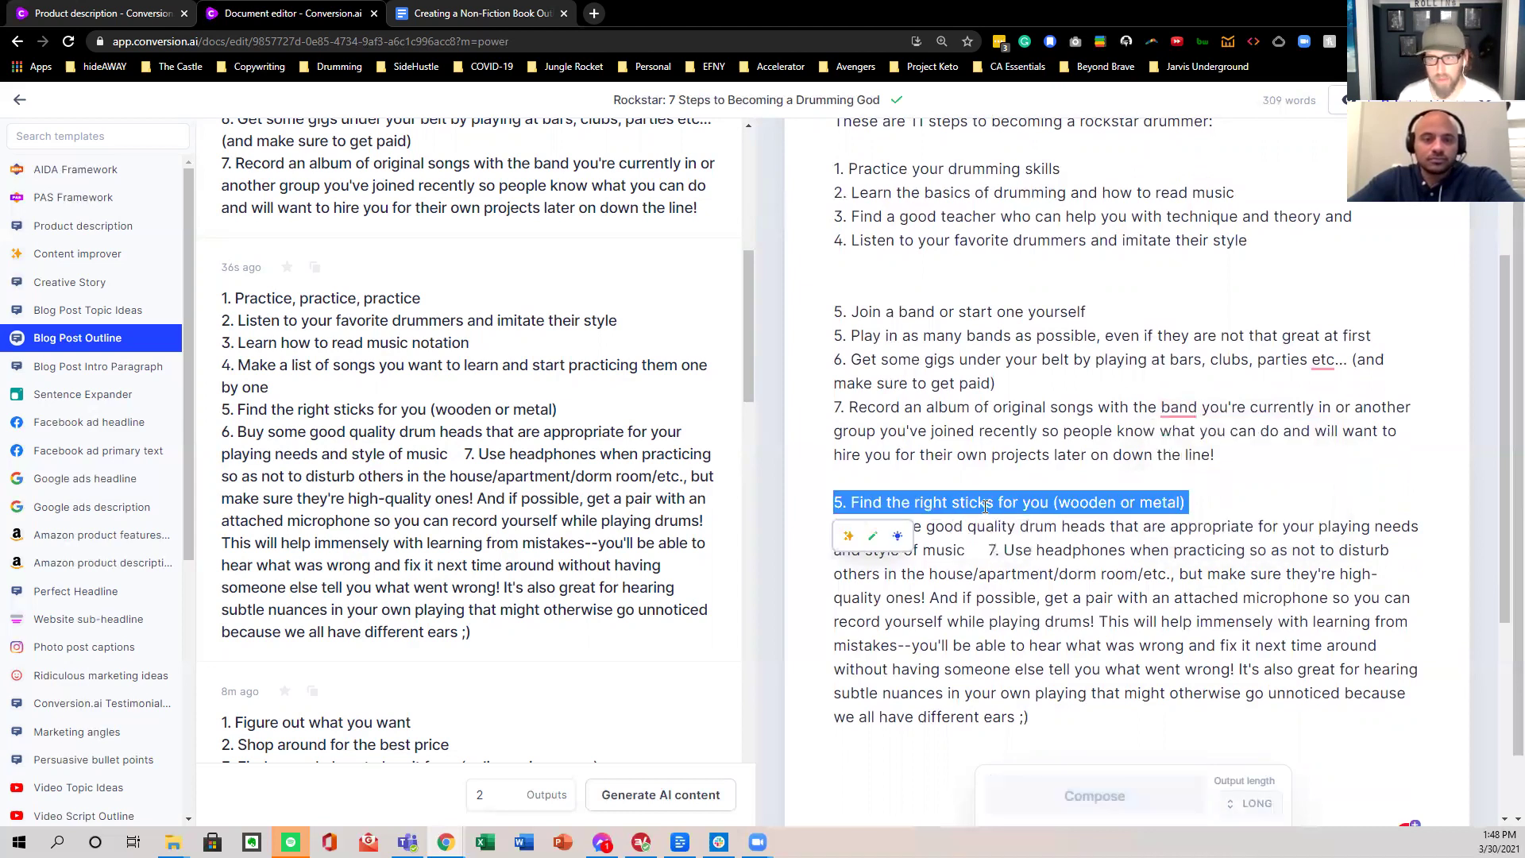
key(BackSpace)
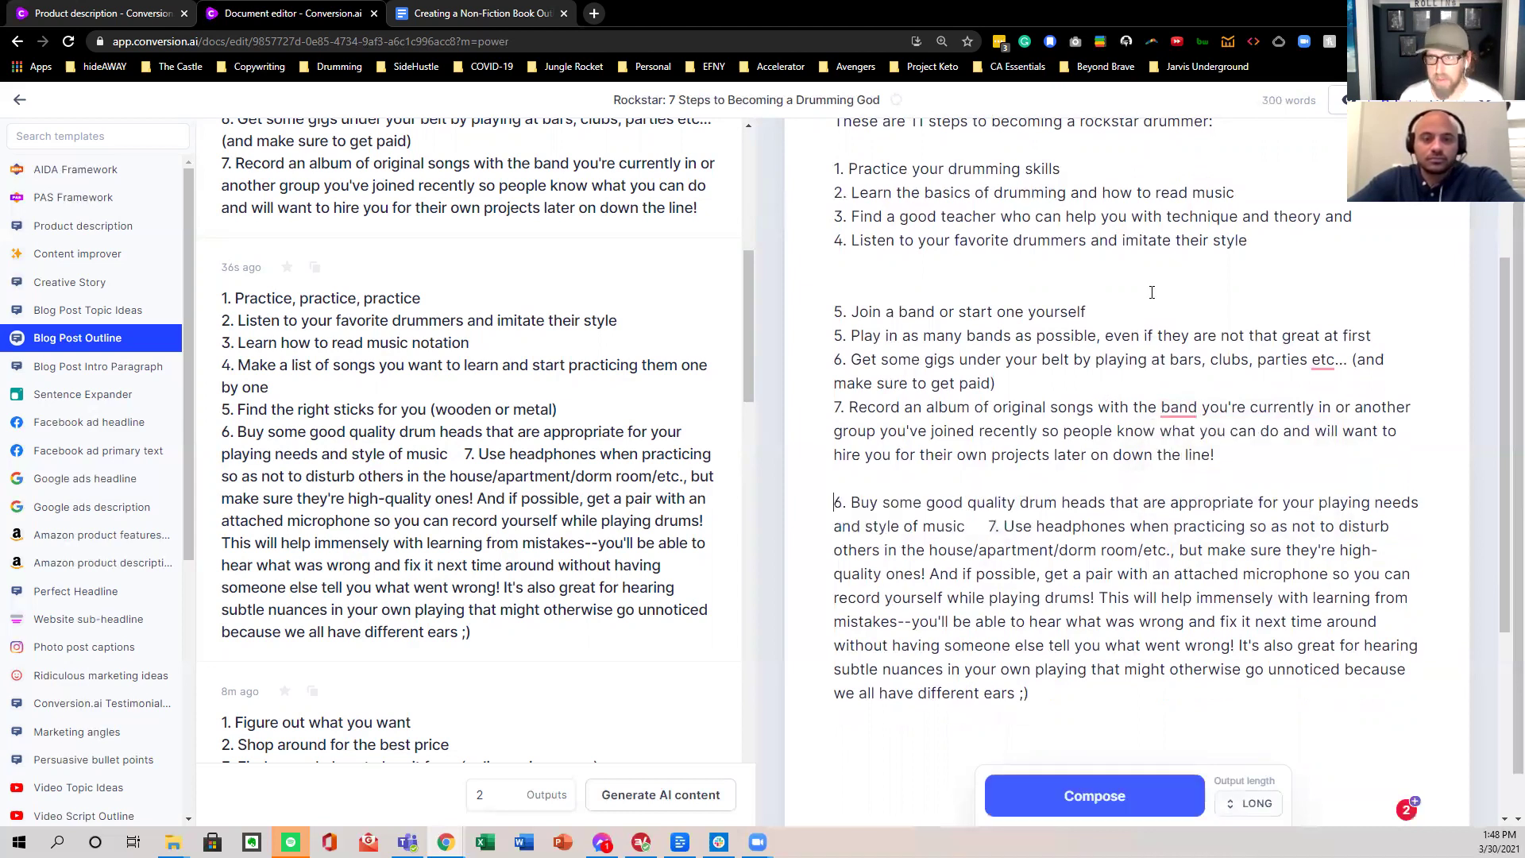
click(1354, 217)
double_click(1336, 217)
key(BackSpace)
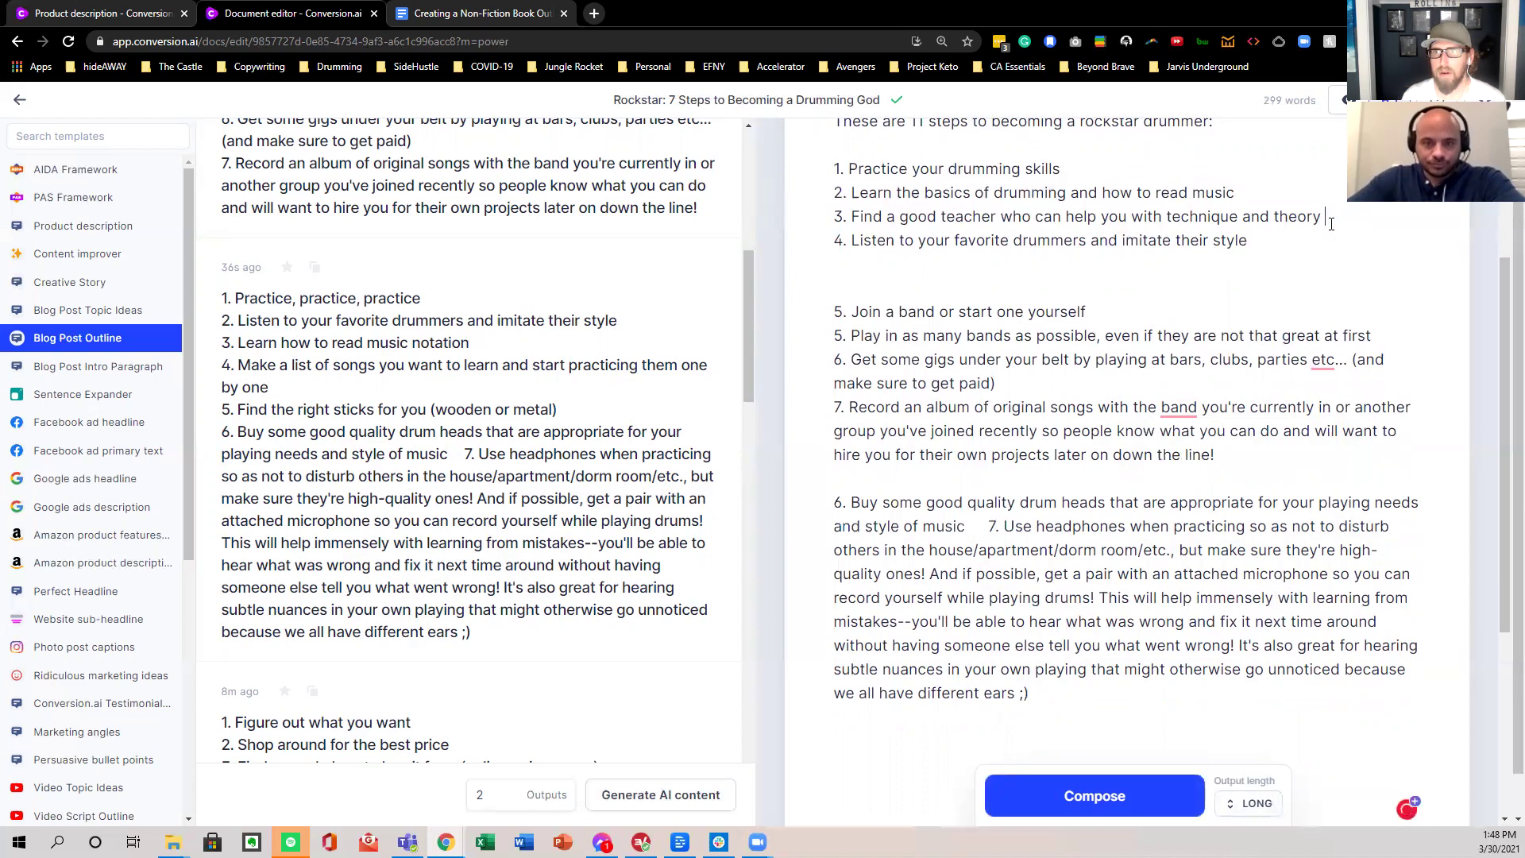
click(1277, 202)
key(Return)
key(ctrl+v)
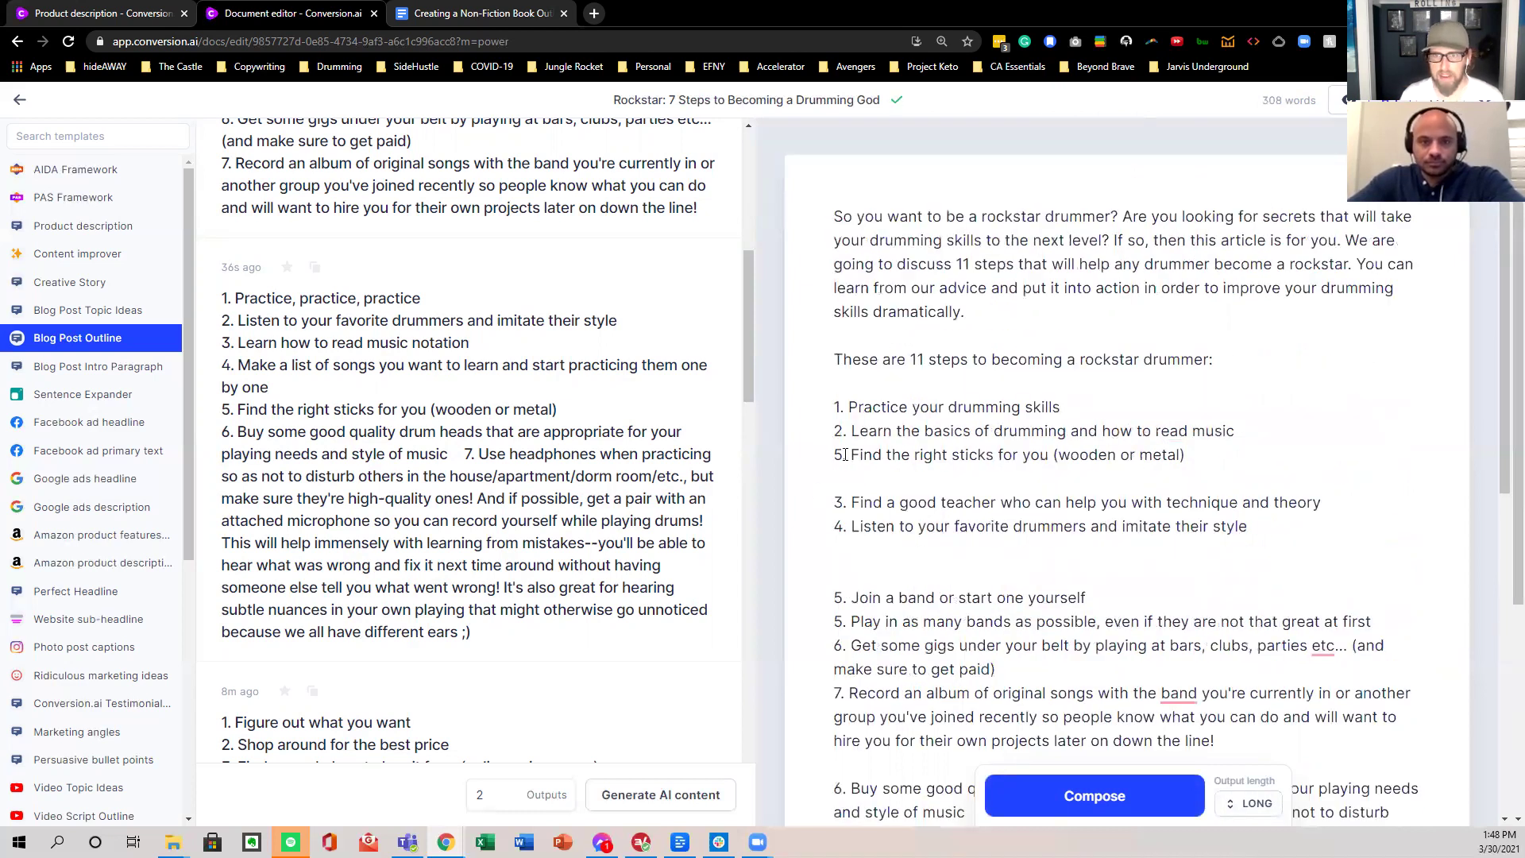
- Renumber the sticks, teacher and favorite drummers items as 3, 4 and 5, and remove the extra blank lines around them
click(843, 455)
key(BackSpace)
text(3)
click(873, 477)
key(Delete)
key(Delete)
text(4)
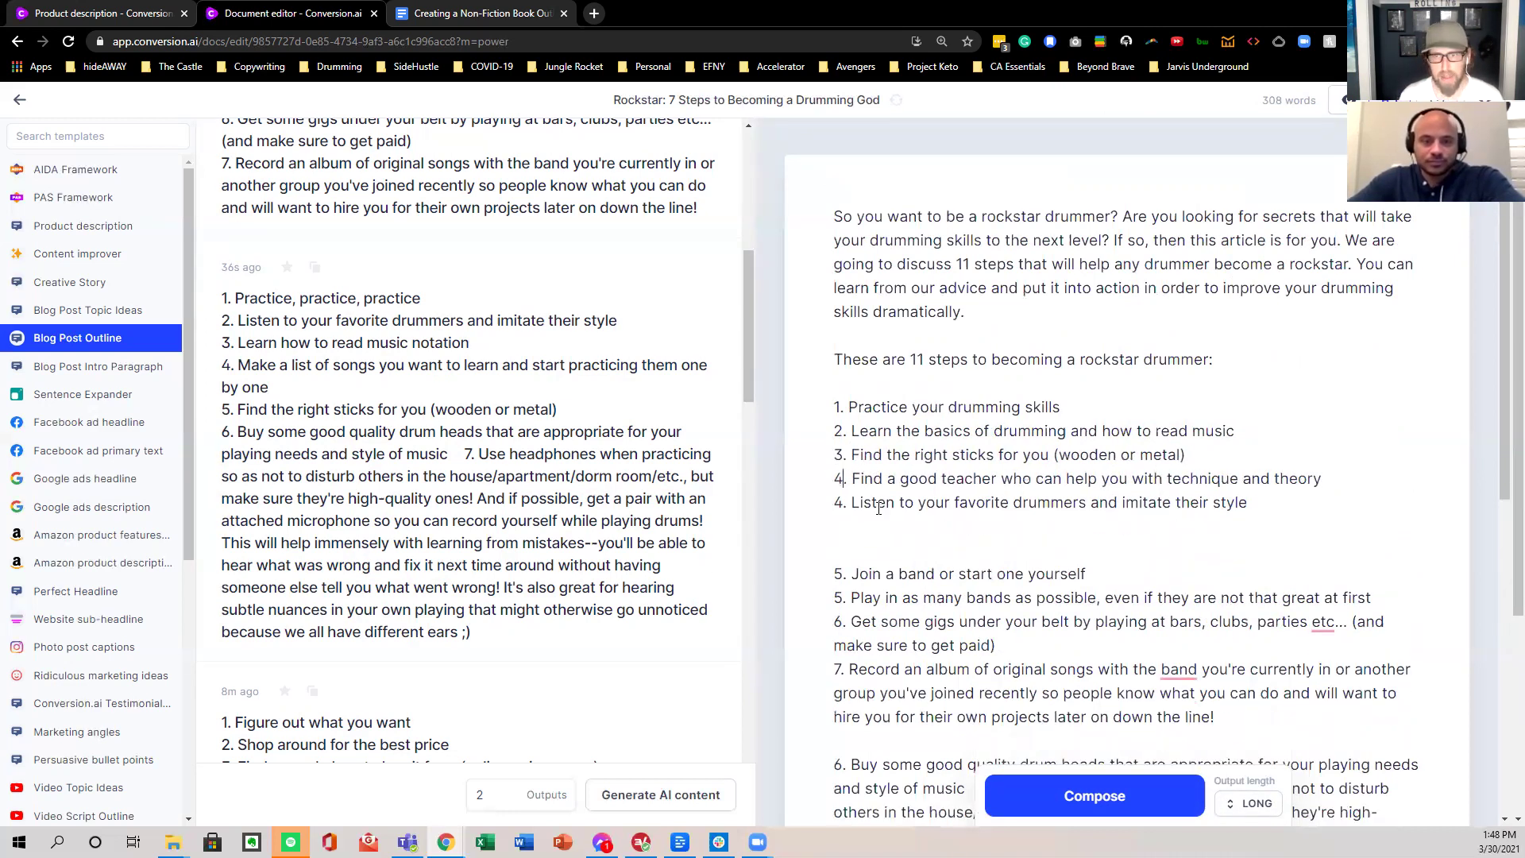
click(841, 501)
key(BackSpace)
text(5)
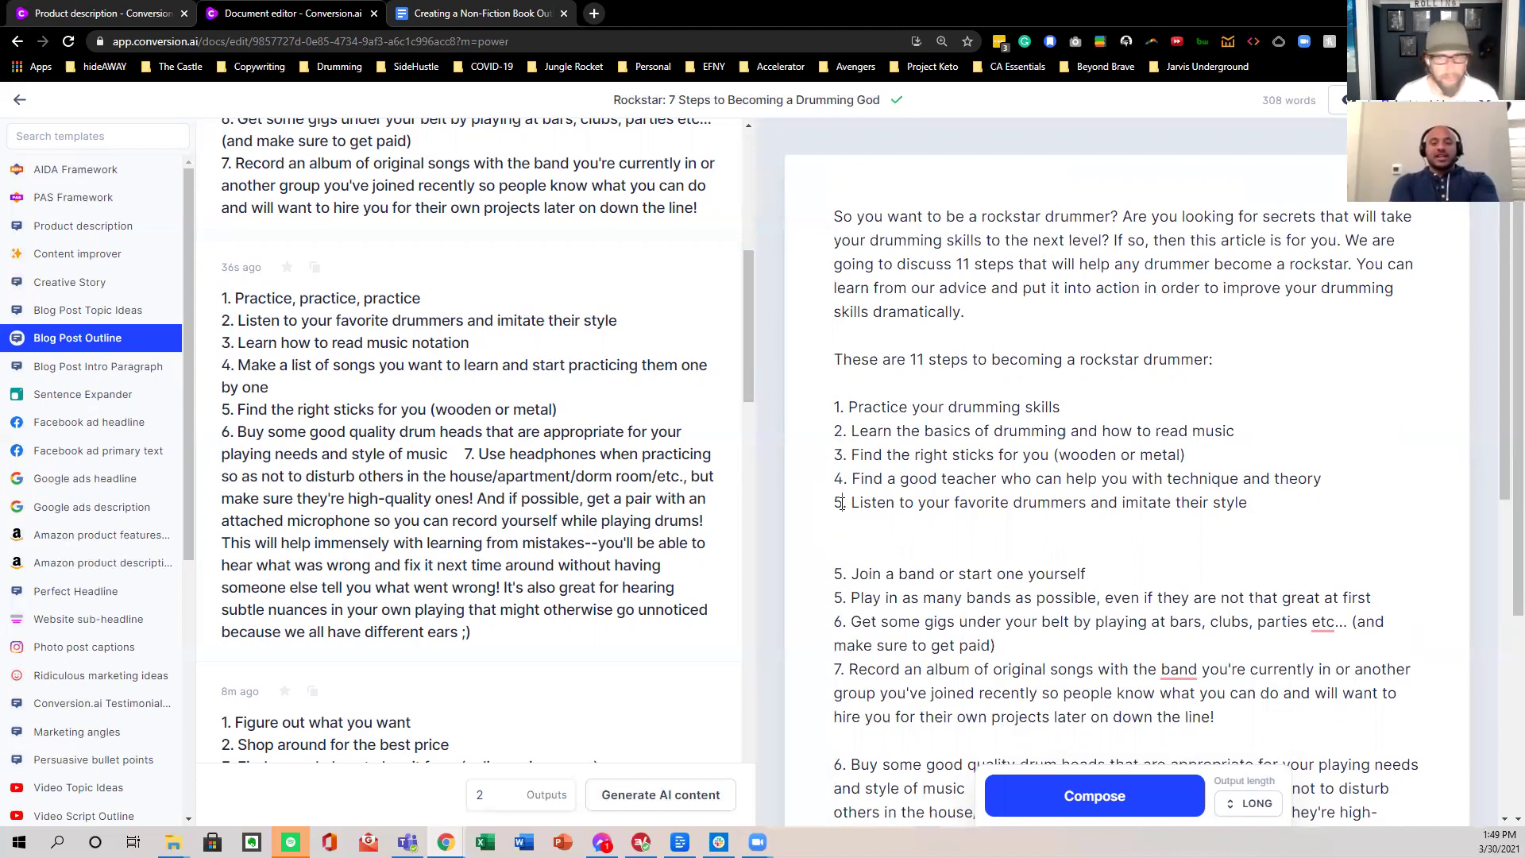
key(BackSpace)
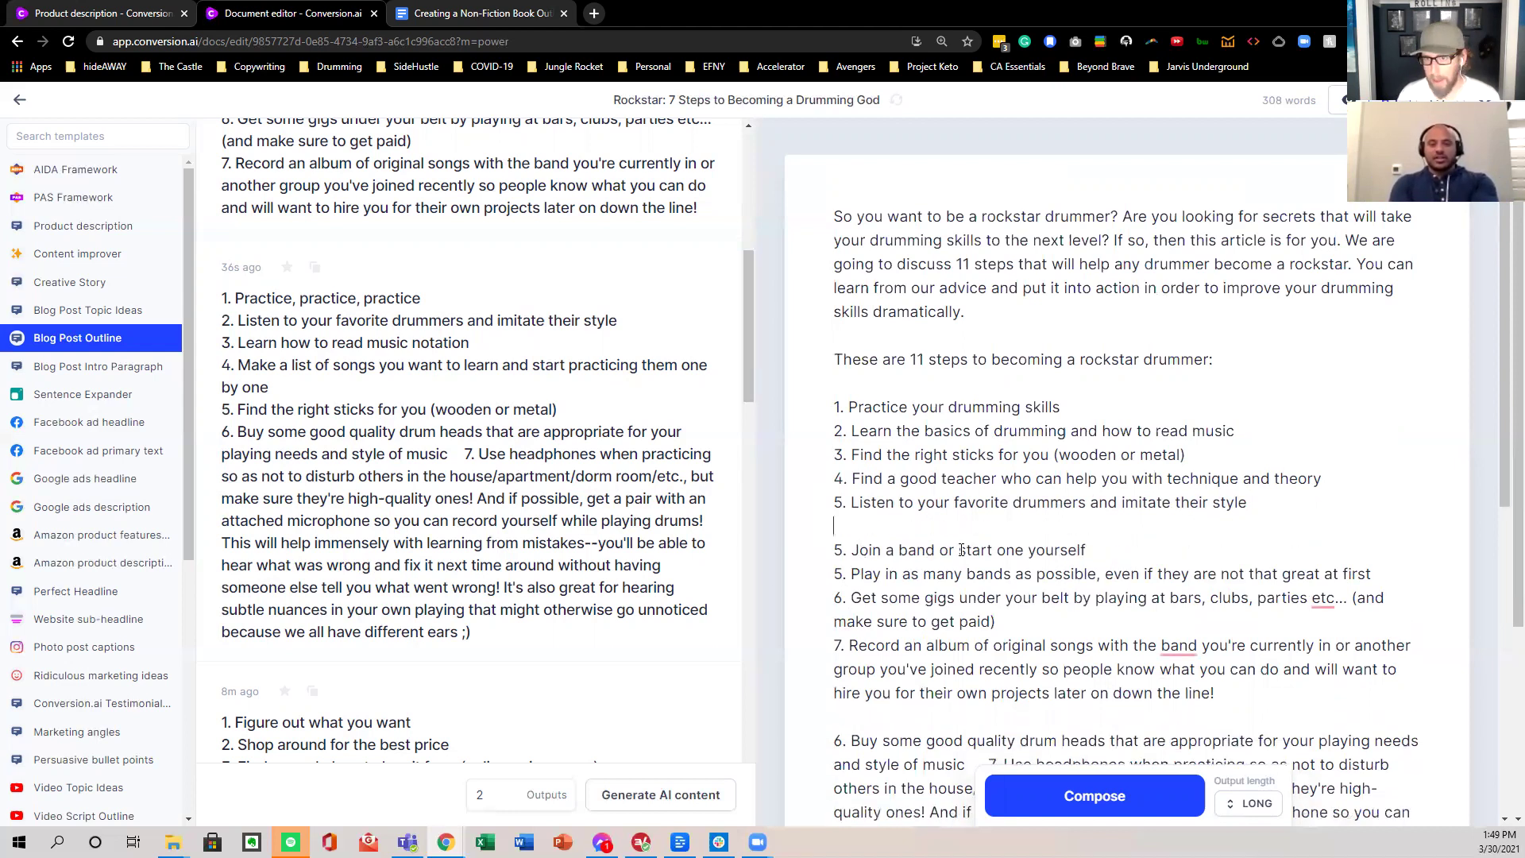
scroll(961, 550, down, 2)
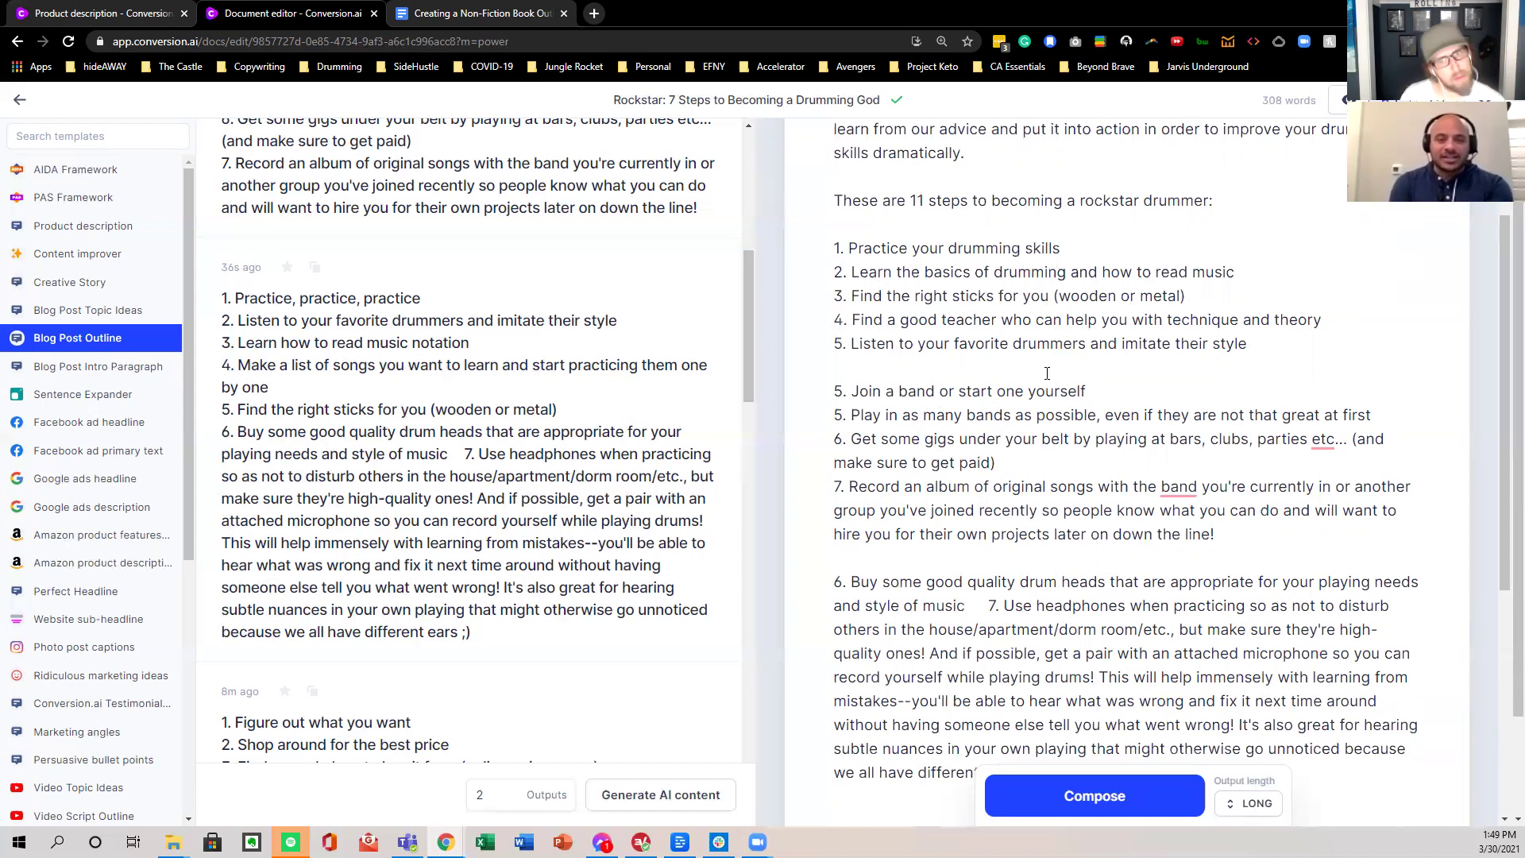
- Make the line "These are 11 steps to becoming a rockstar drummer:" above the merged list bold
scroll(955, 403, down, 1)
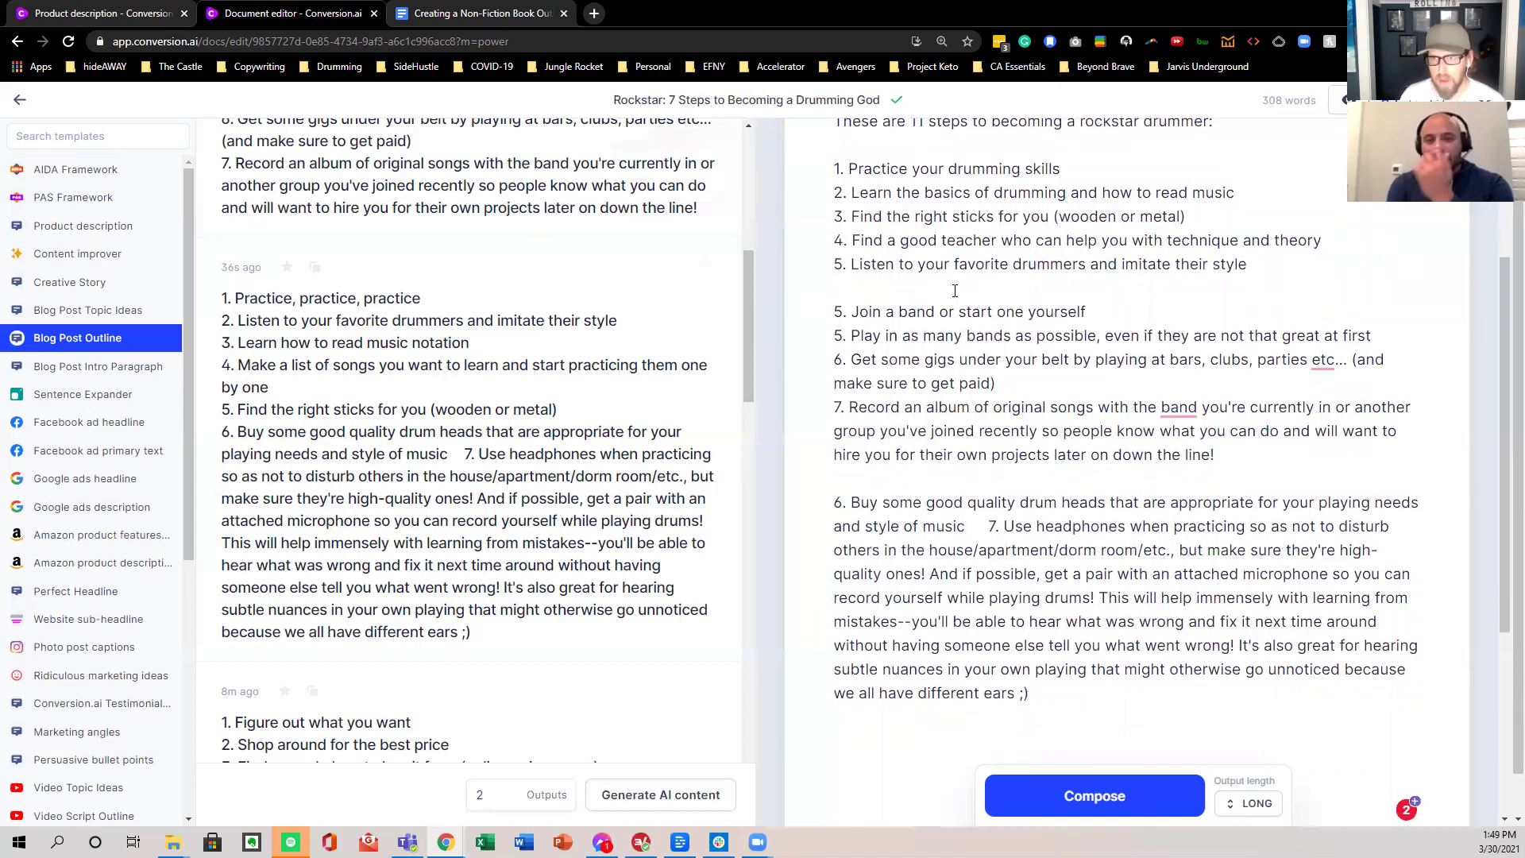
scroll(985, 333, up, 3)
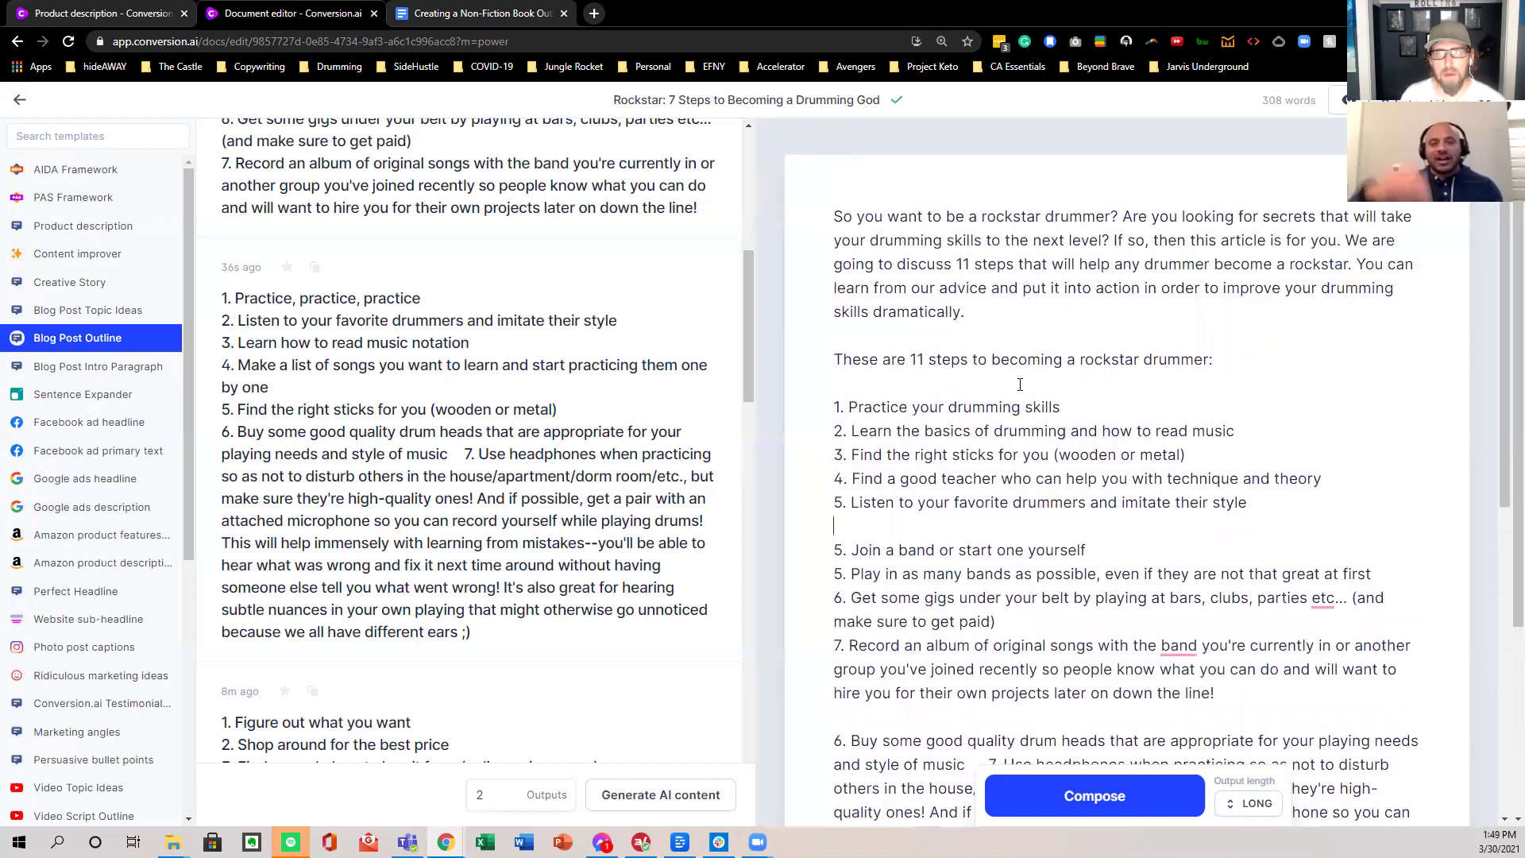
triple_click(1020, 359)
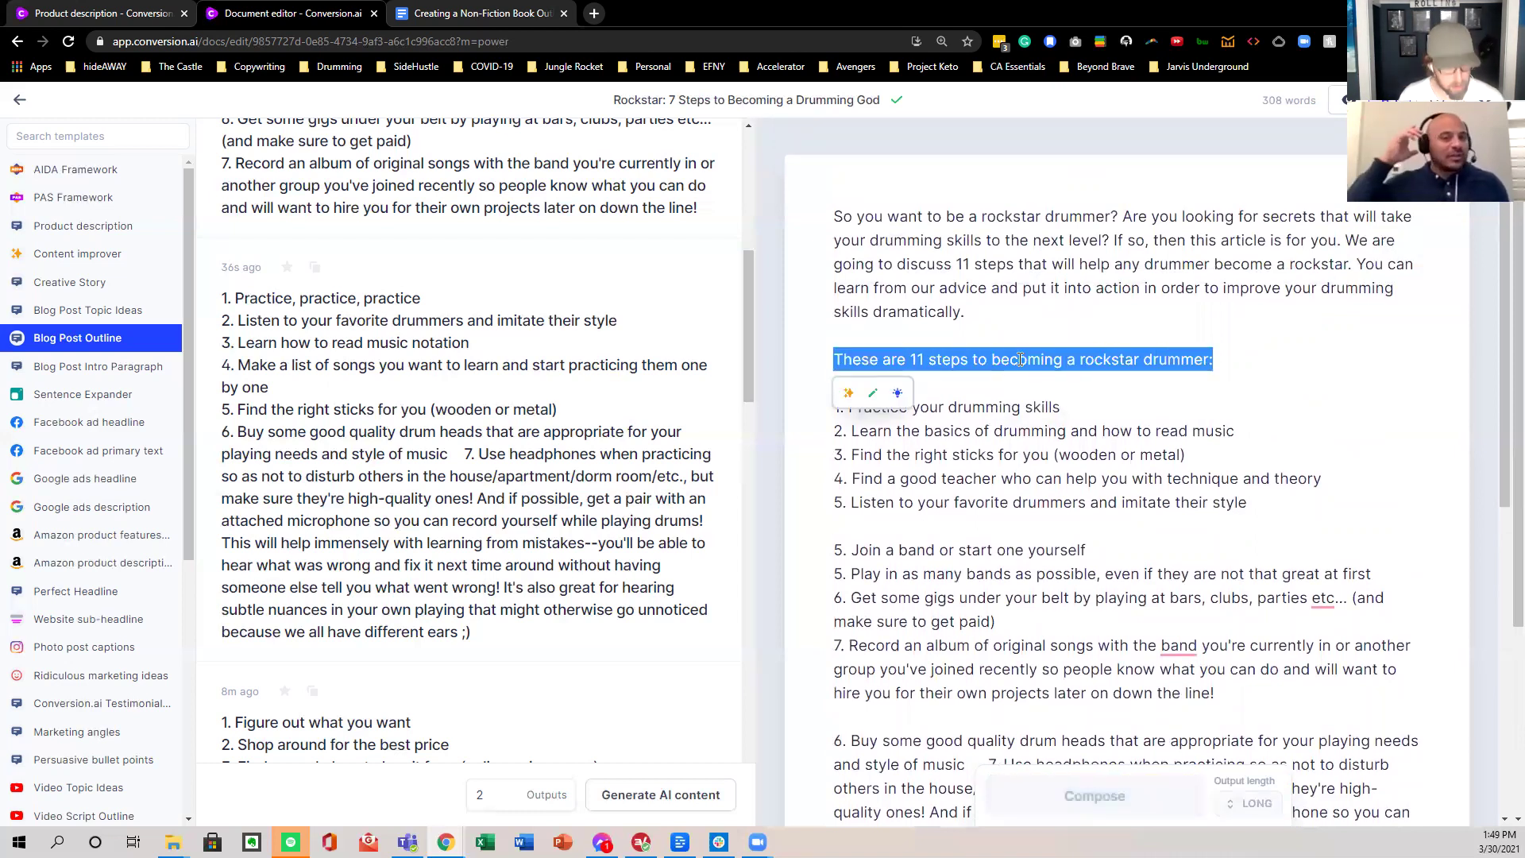
key(ctrl+b)
click(985, 378)
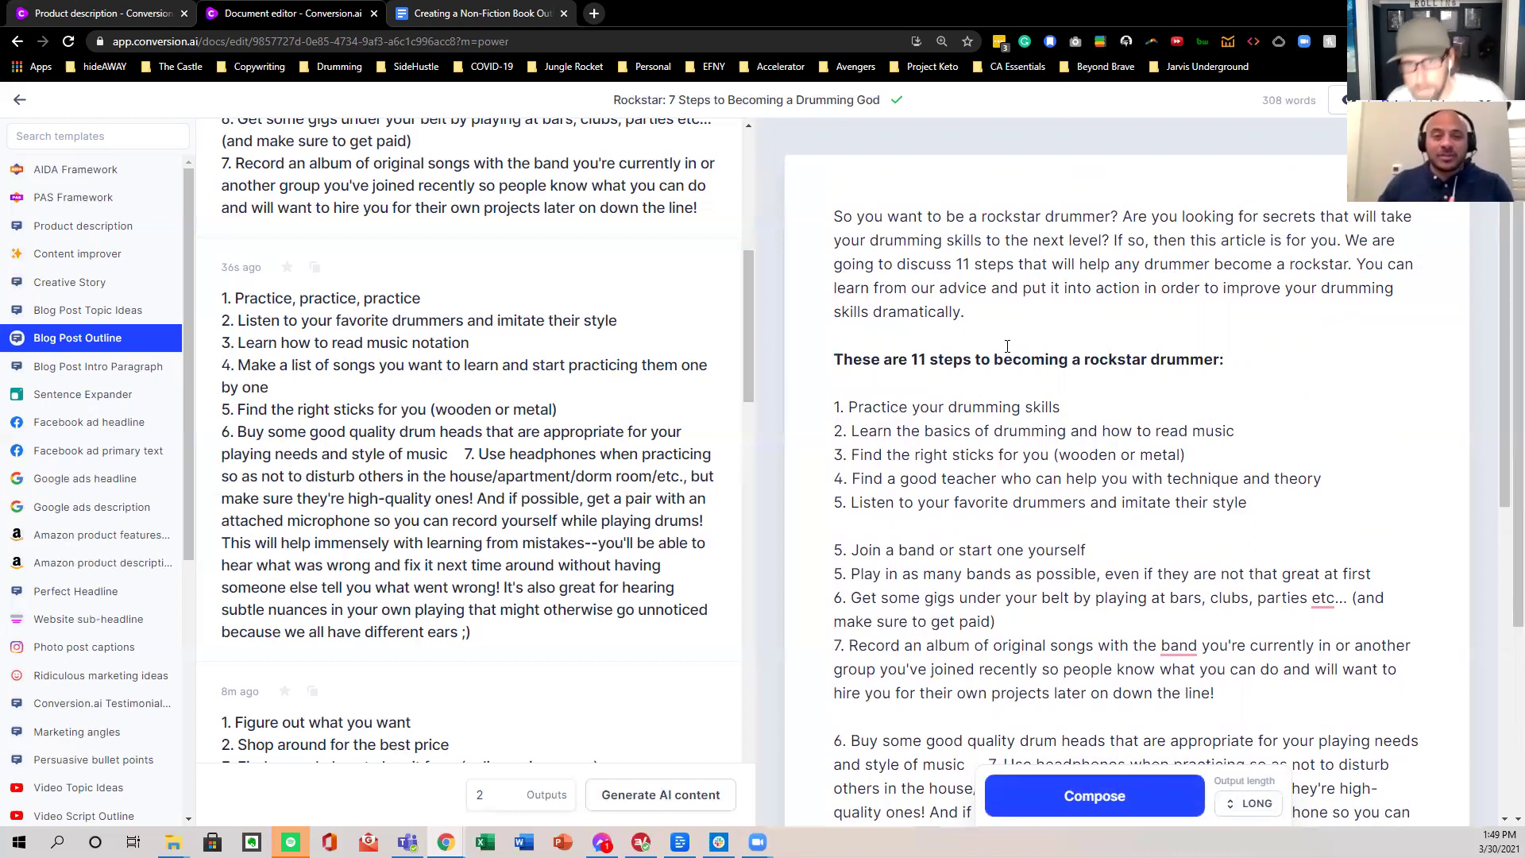
- Split the headphones item 7 onto its own line below the drum heads item in the leftover second outline
scroll(985, 365, down, 8)
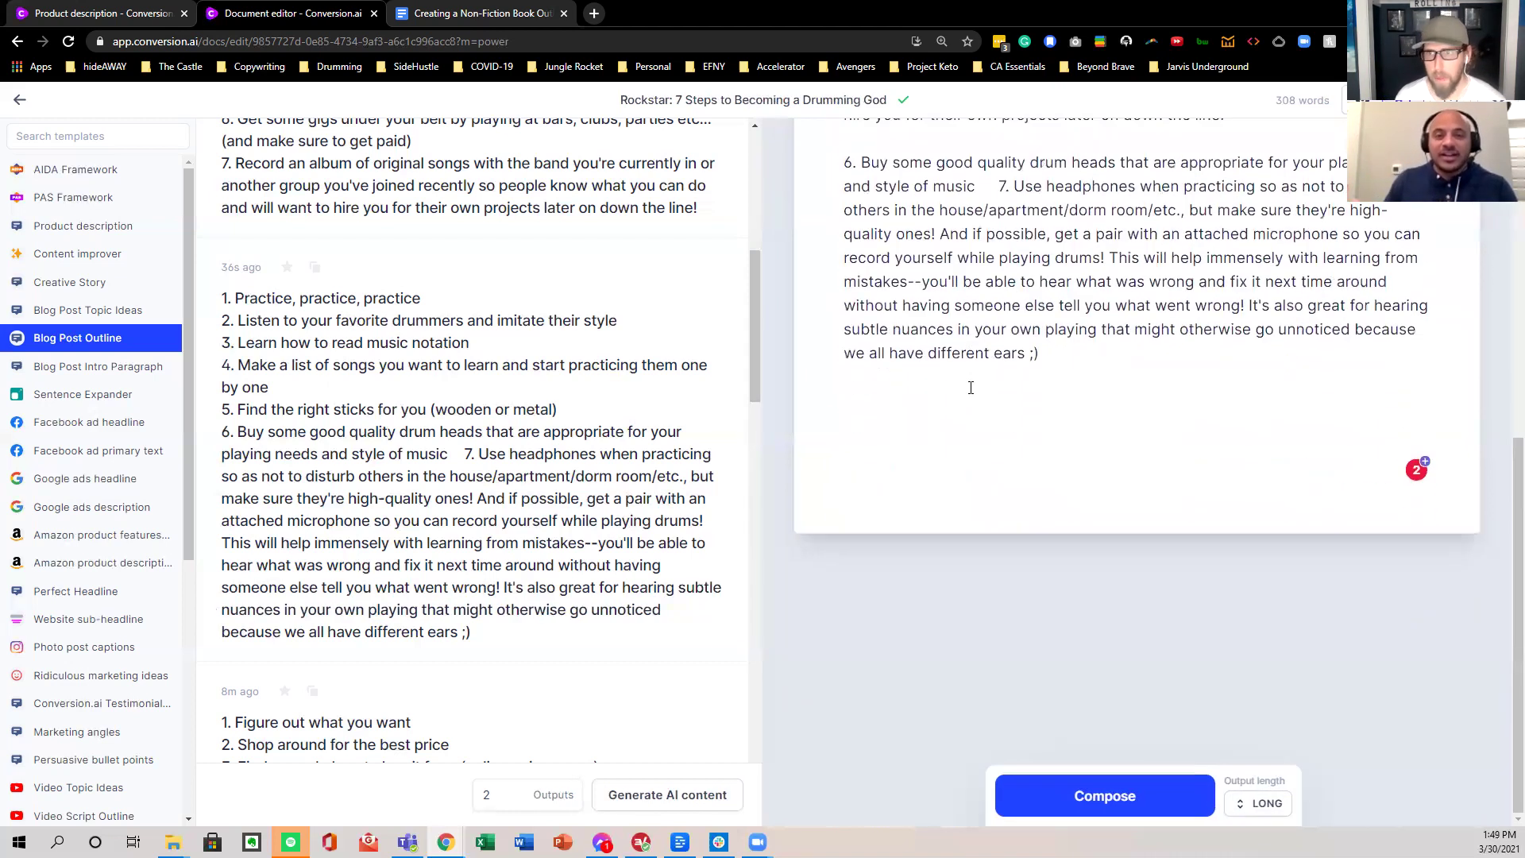
scroll(1012, 506, up, 5)
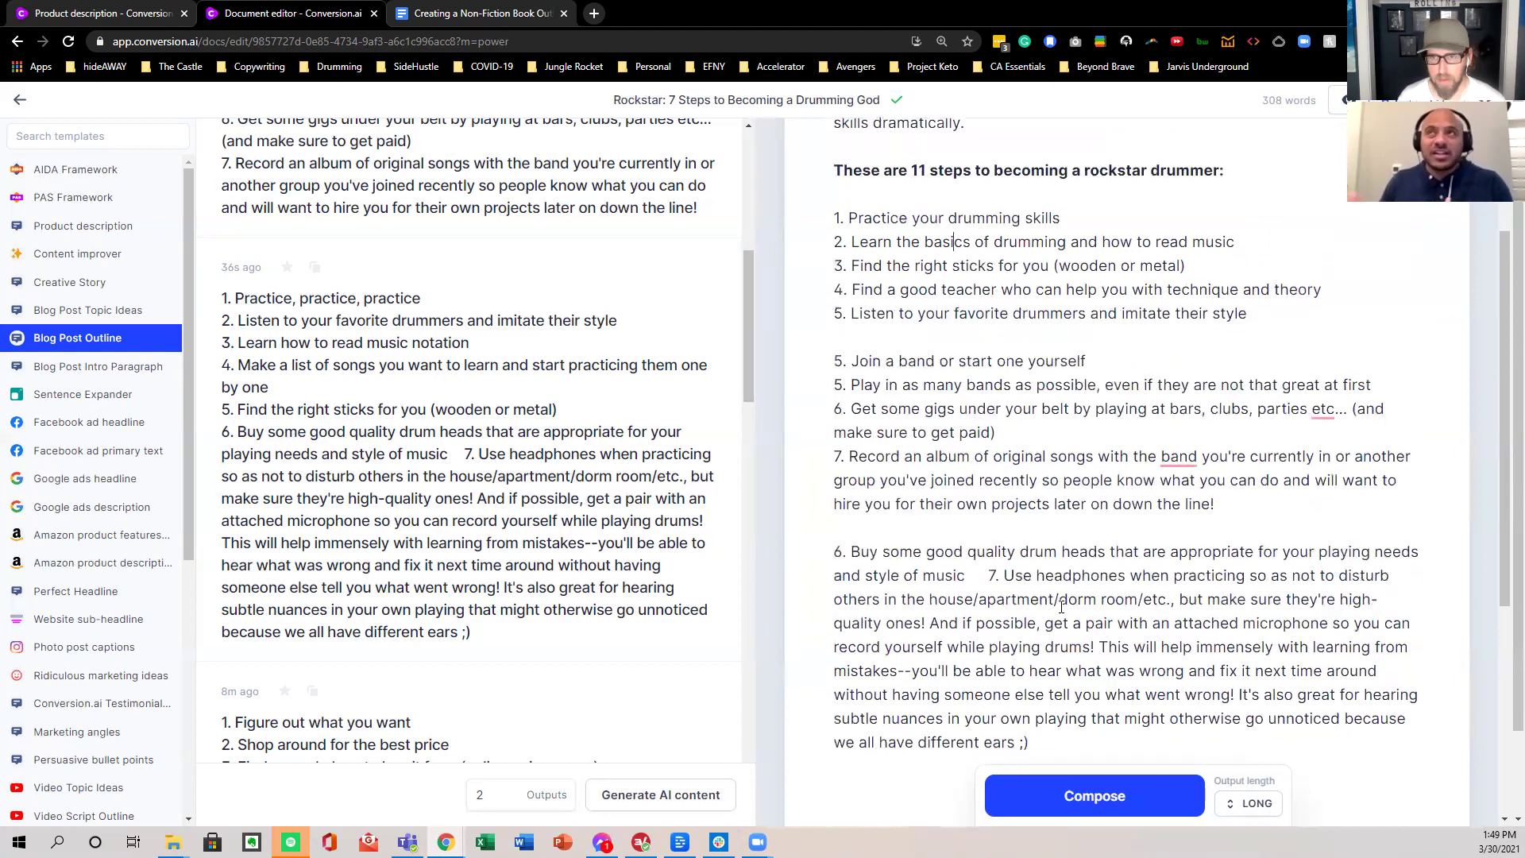
scroll(1061, 608, down, 2)
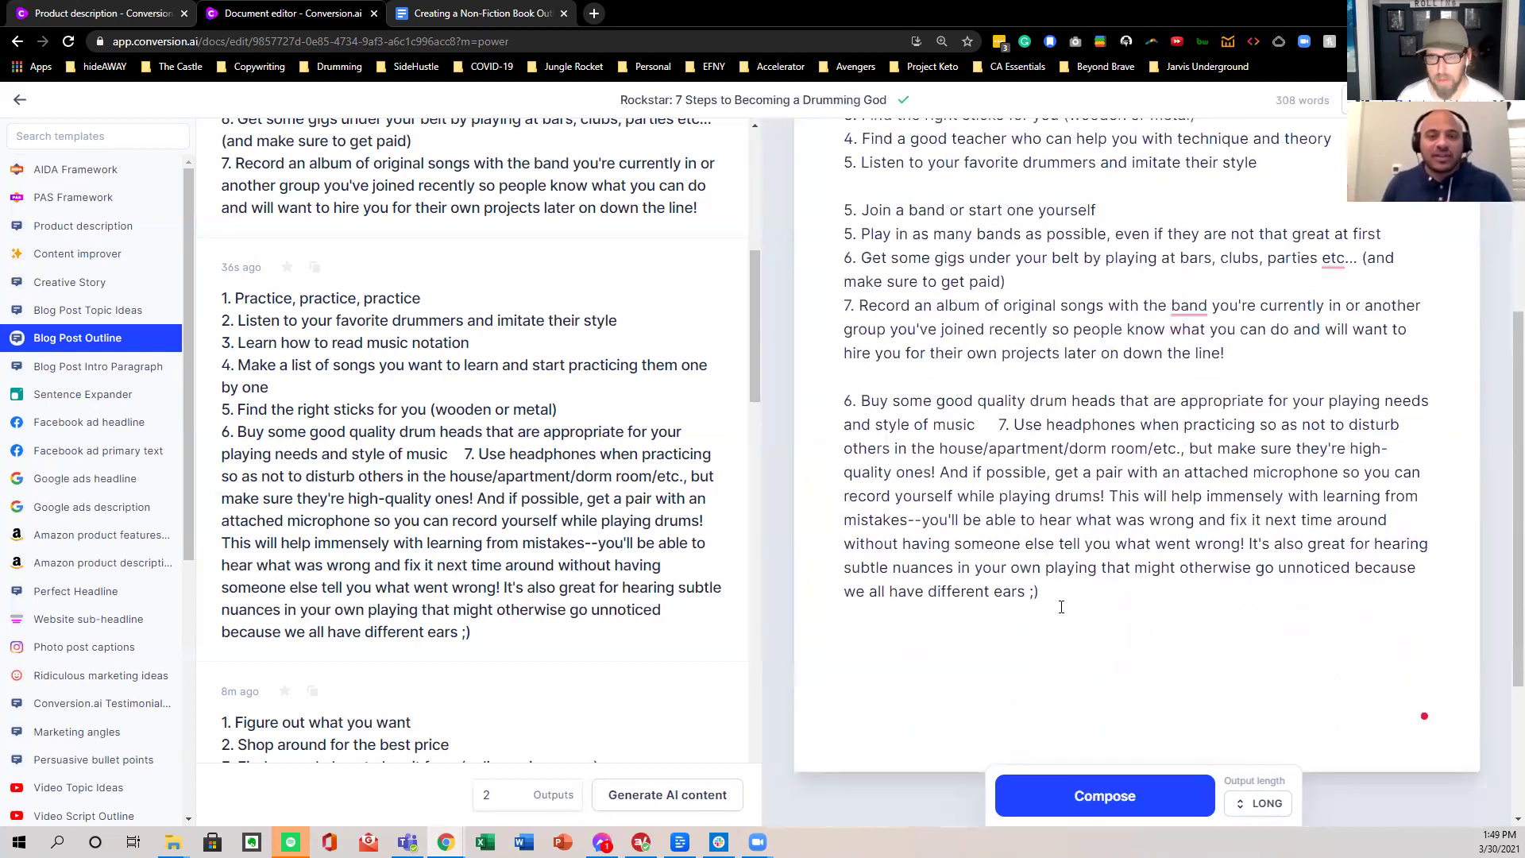
click(1000, 425)
key(Return)
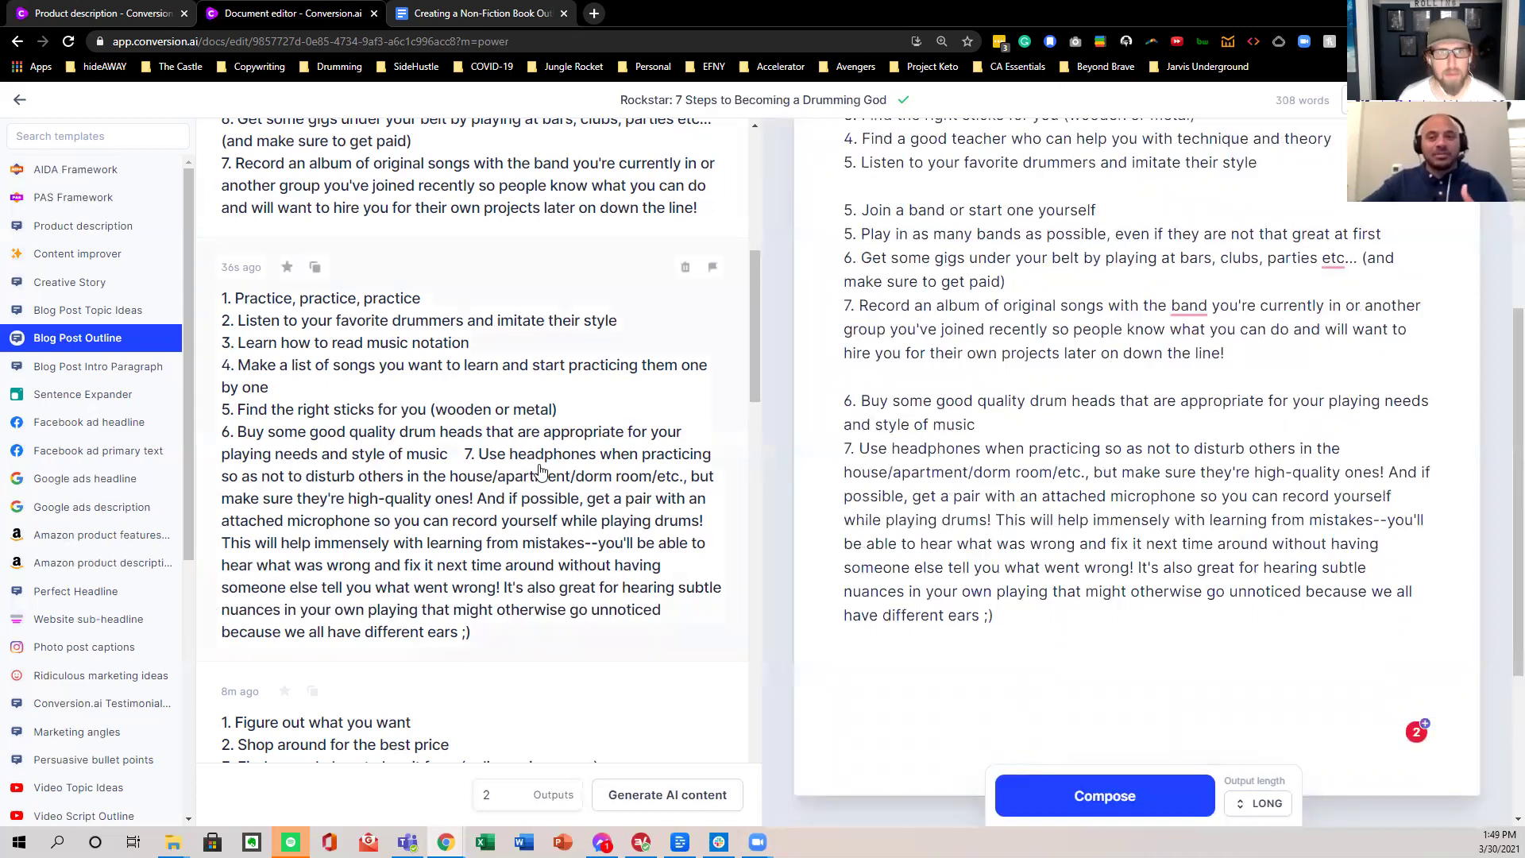
scroll(539, 470, up, 7)
scroll(1039, 445, up, 1)
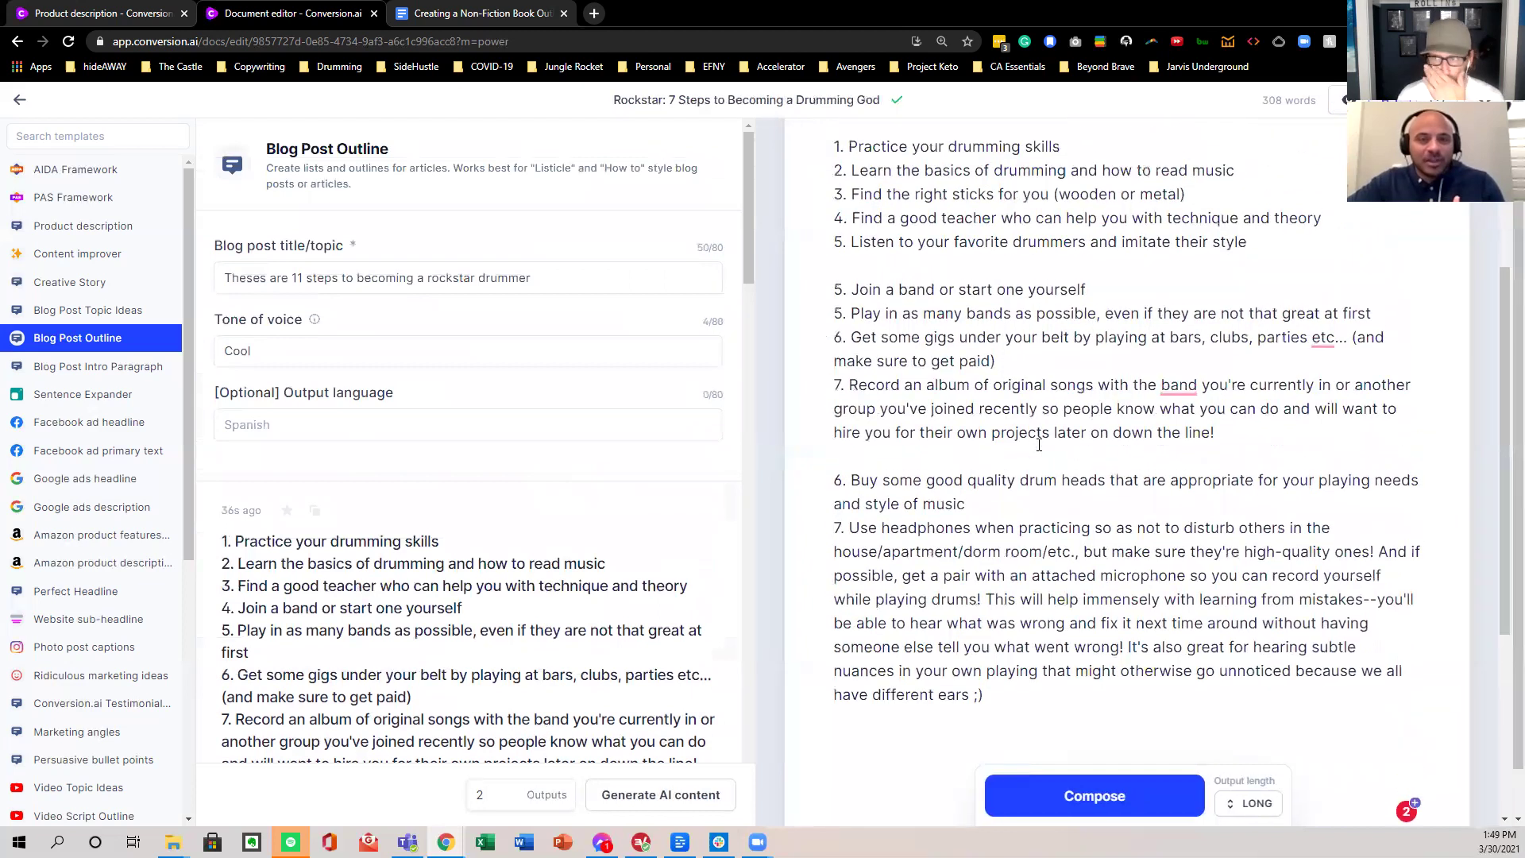